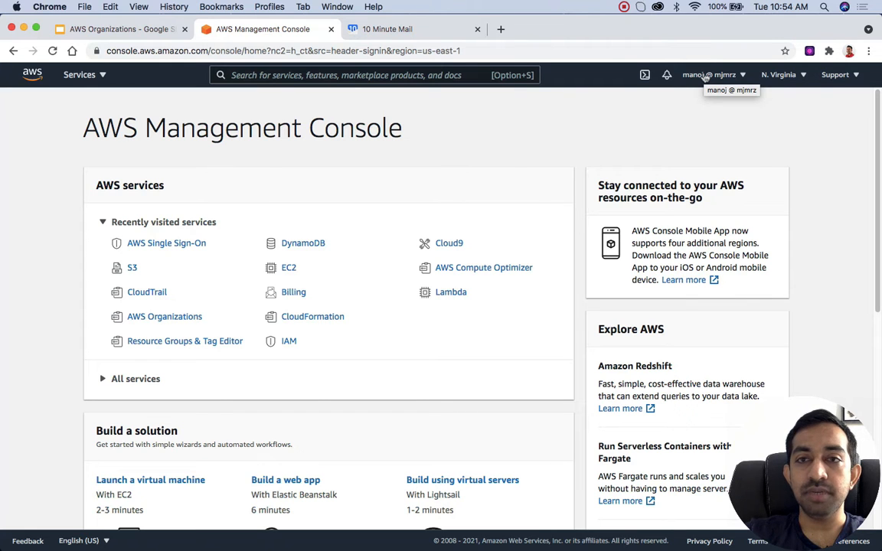
Step: Open the organization's AWS accounts page, and collapse and re-expand Root in the organizational structure
left_click(705, 75)
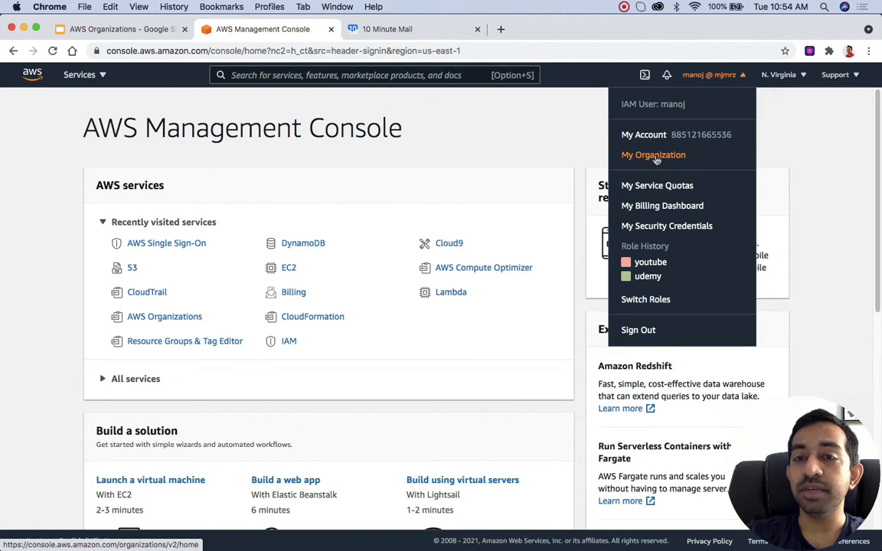
left_click(654, 156)
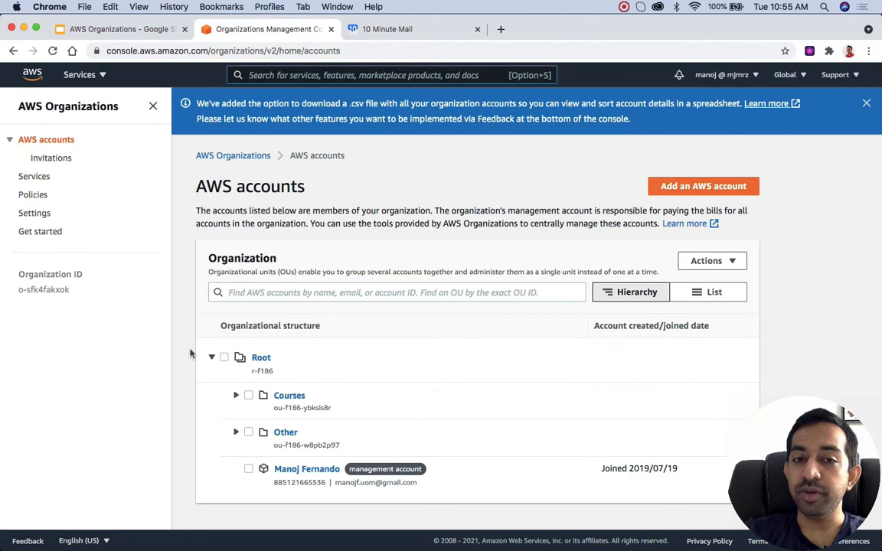
left_click(212, 357)
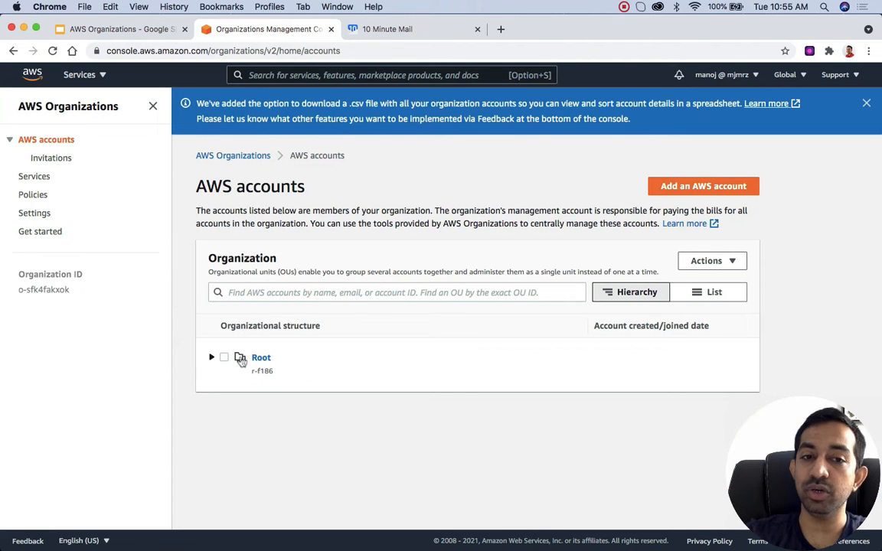
left_click(212, 358)
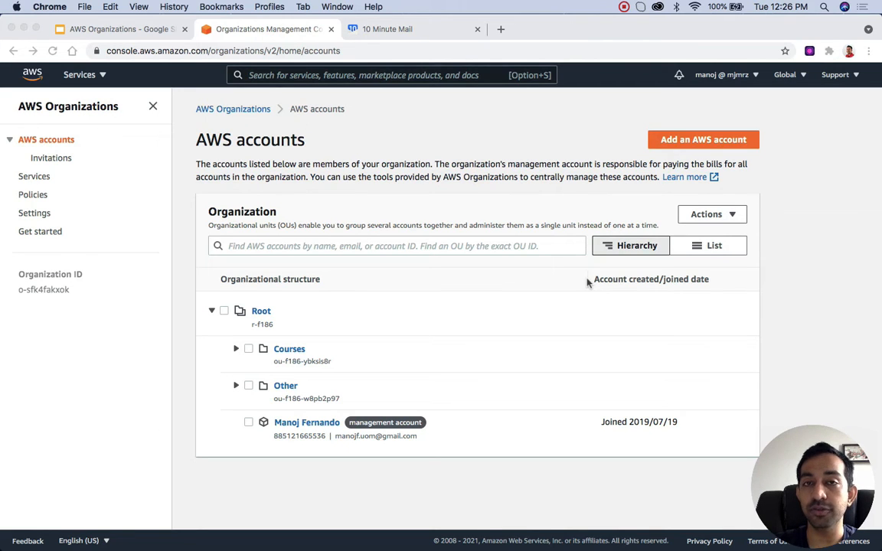
Step: Start adding an AWS account to the organization
key("F6")
mouse_move(635, 117)
left_mouse_down()
mouse_move(681, 148)
mouse_move(782, 158)
left_mouse_up()
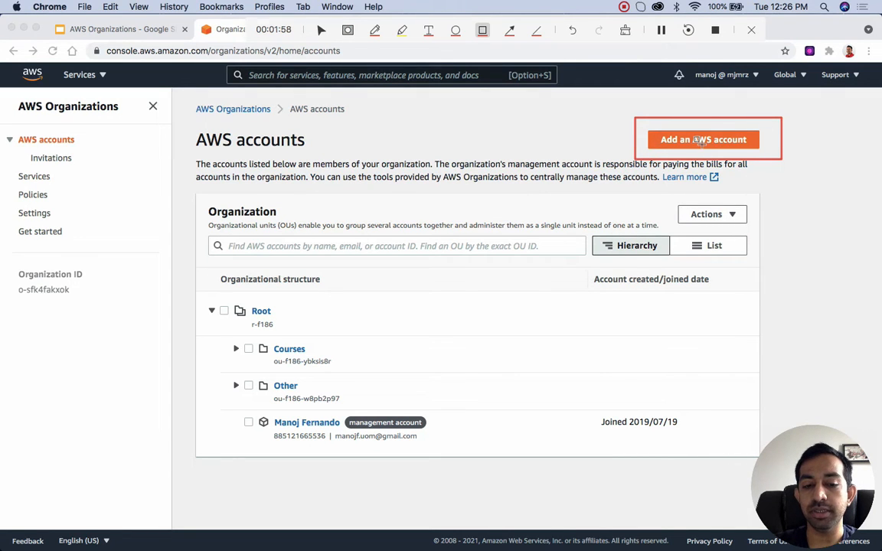
key("F6")
left_click(700, 140)
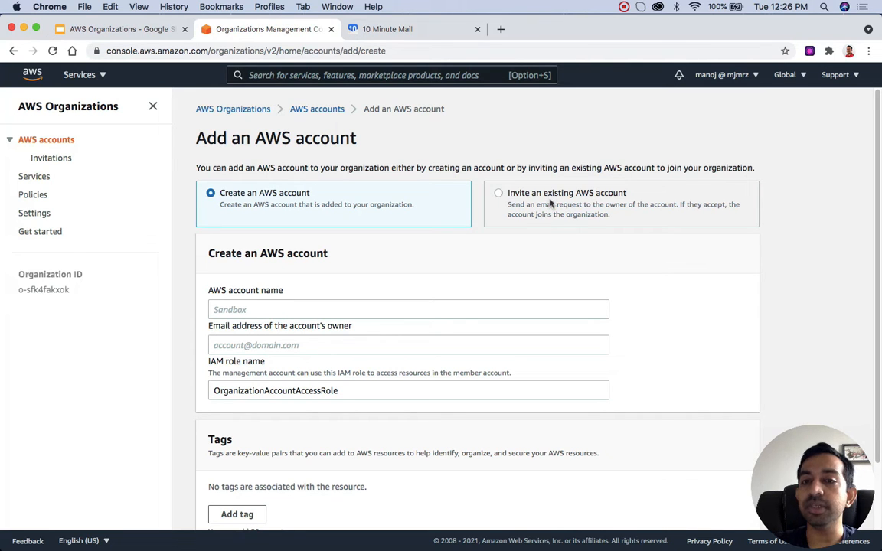
Step: Review the form for inviting an existing AWS account and switch back to the option for creating one
left_click(498, 194)
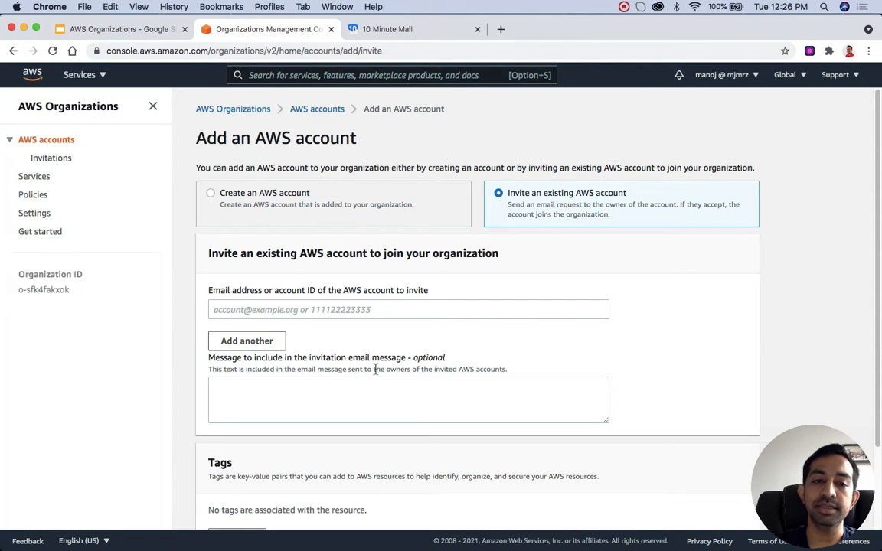
scroll(375, 369, "down", 3)
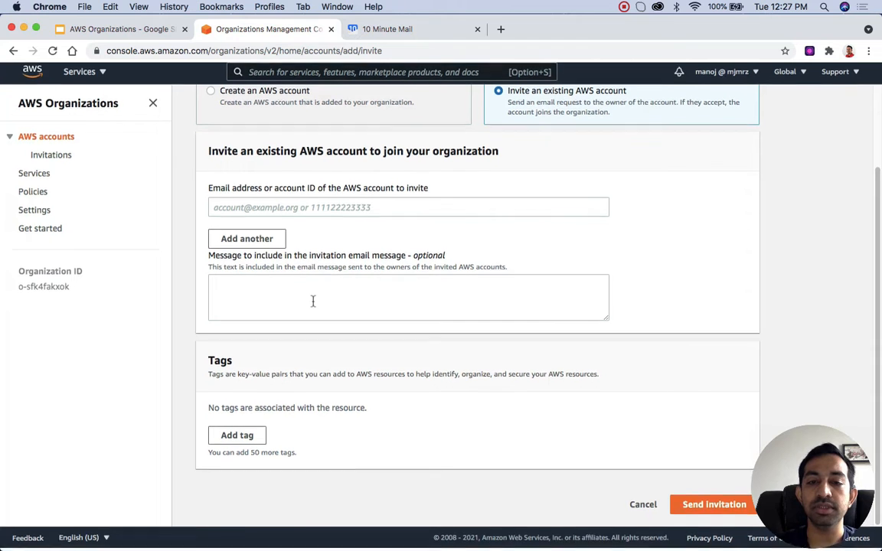
scroll(605, 433, "up", 3)
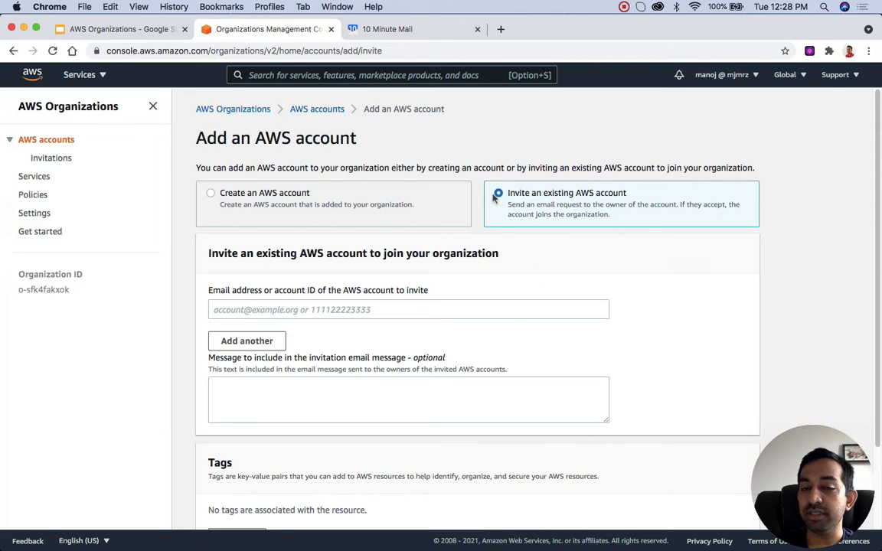
left_click(211, 195)
left_click(211, 194)
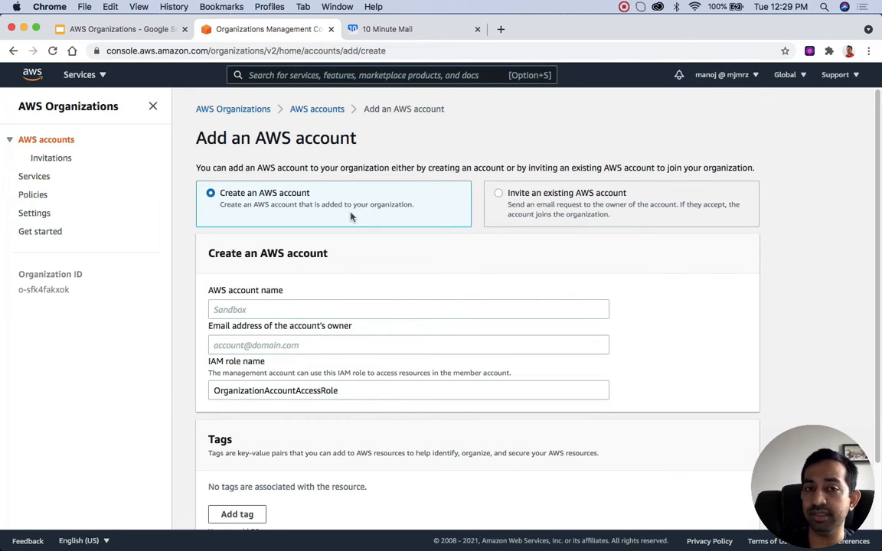
Step: Enter youtube-sandbox as the name of the new AWS account
left_click(280, 308)
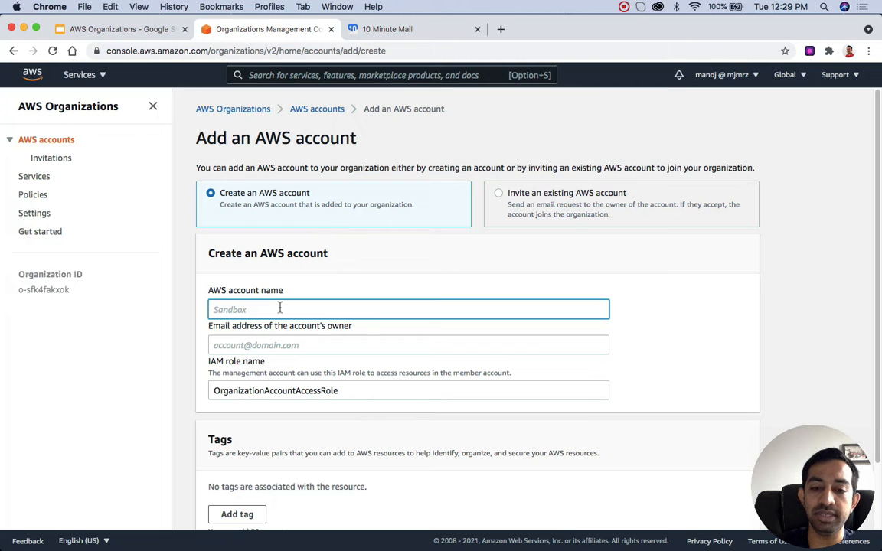
type("youtu")
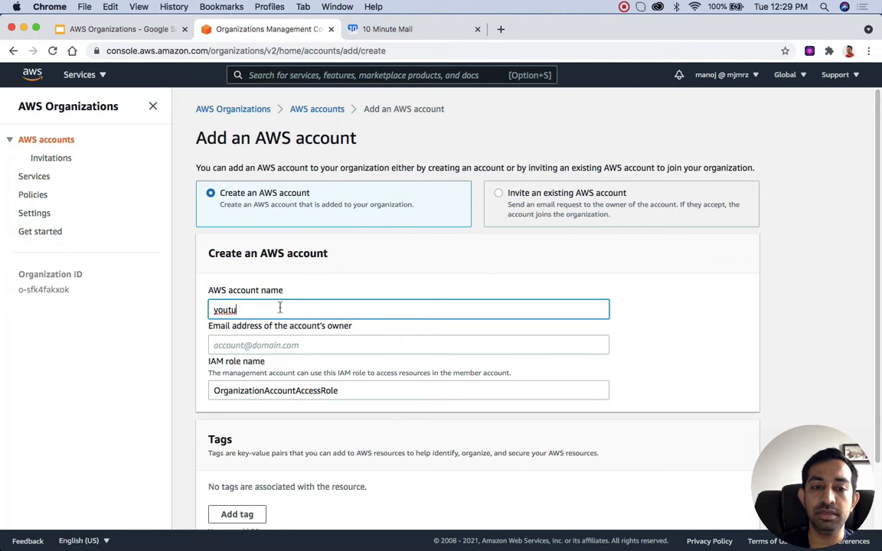
type("be-sand")
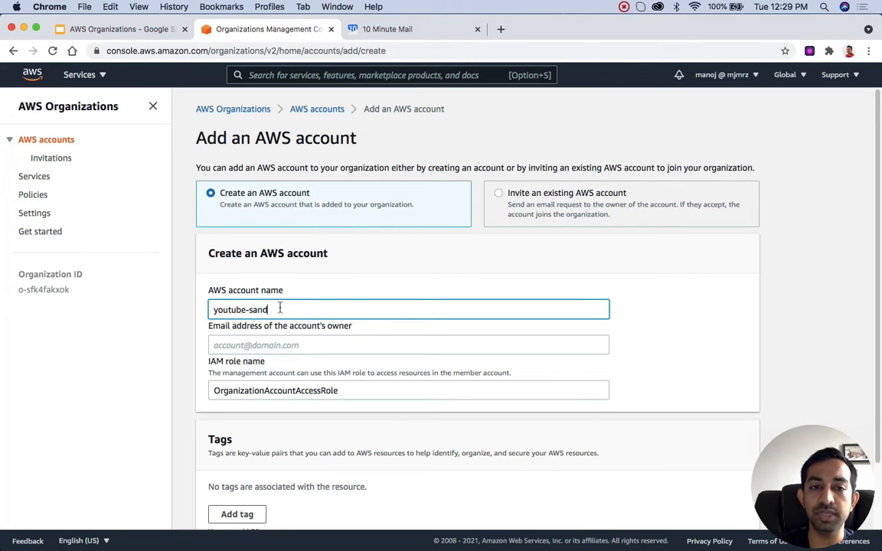
type("box")
key("Tab")
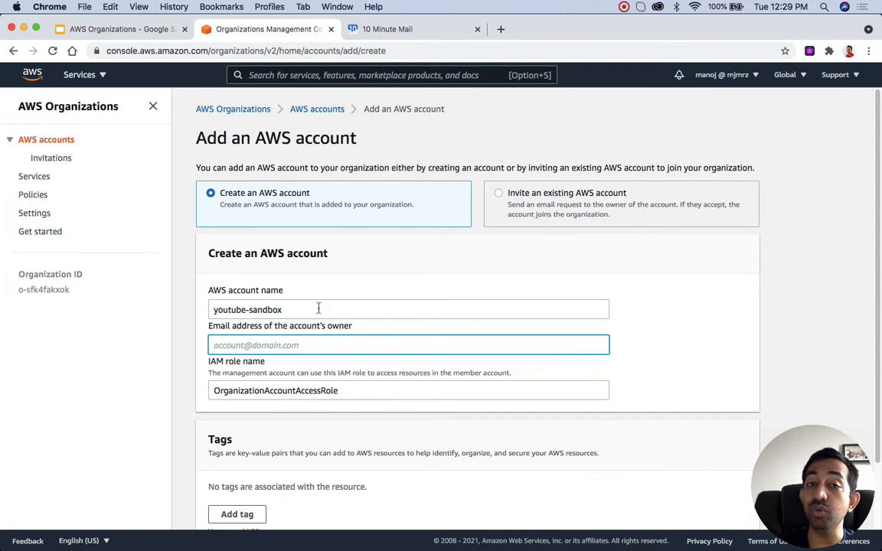
Step: Copy the temporary address from the 10 Minute Mail site and enter it as the account owner's email address
left_click(396, 30)
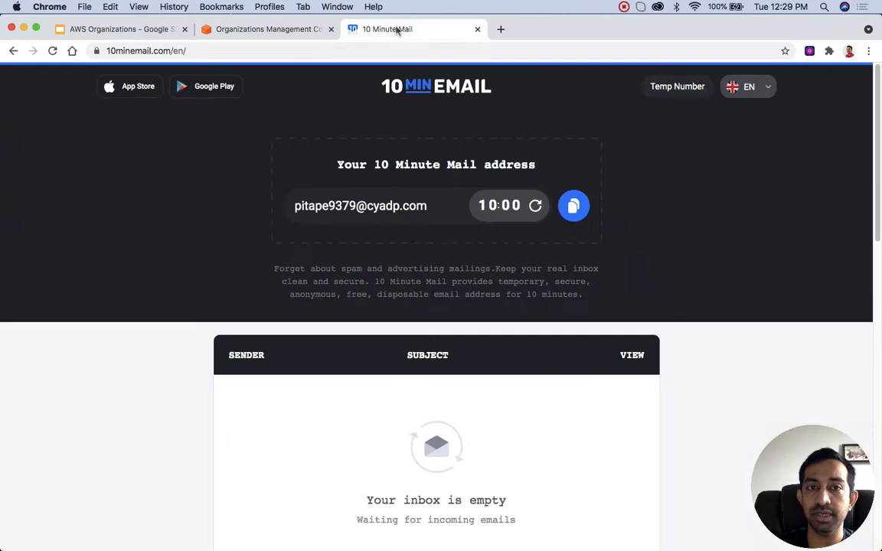
left_click(573, 207)
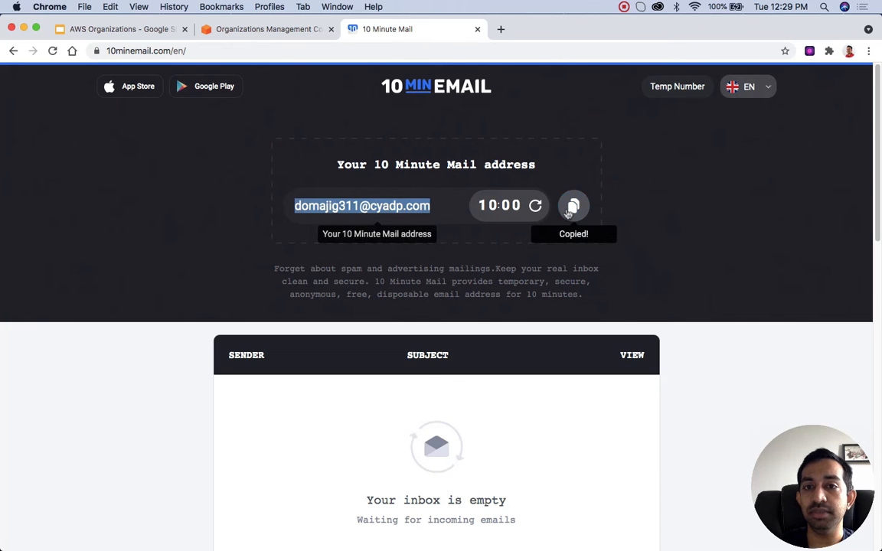
left_click(268, 29)
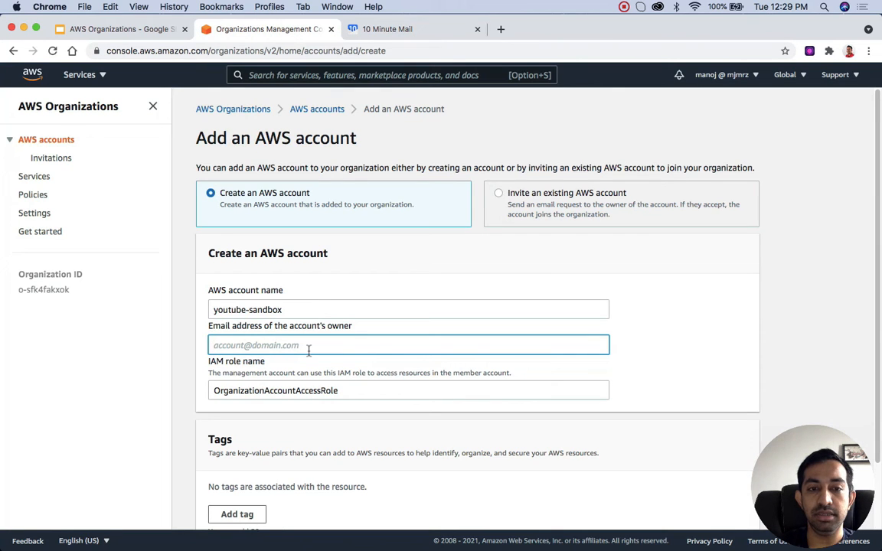
key("super+v")
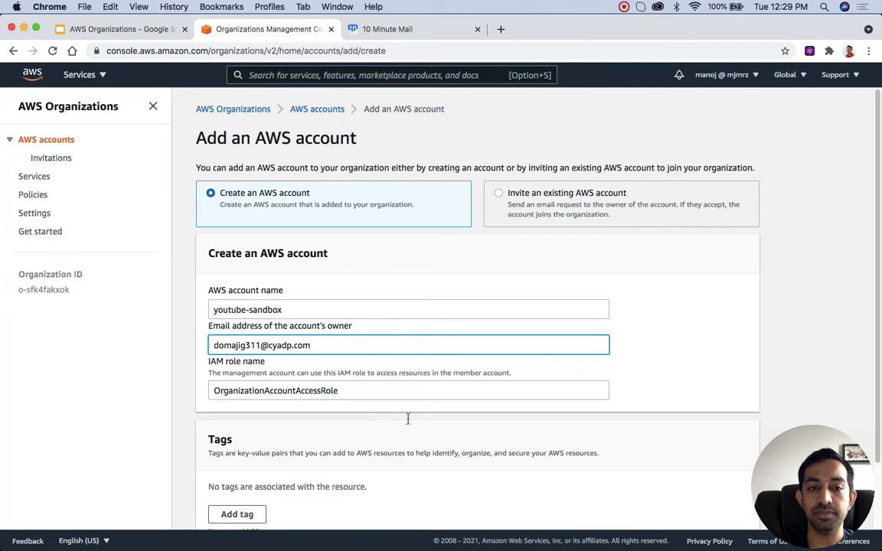
Step: Examine the prefilled IAM role name and the description of how the management account uses it
scroll(407, 421, "down", 1)
scroll(407, 421, "down", 2)
double_click(269, 314)
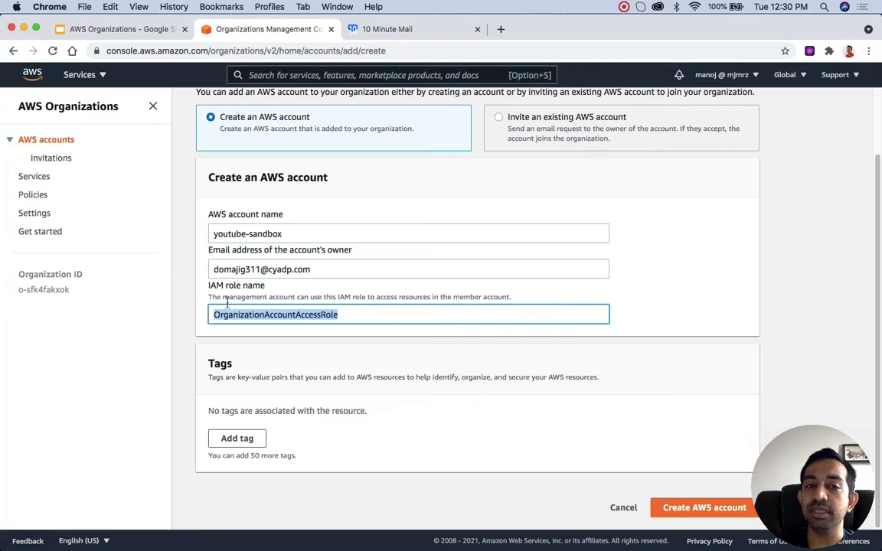
left_click_drag(221, 297, 295, 297)
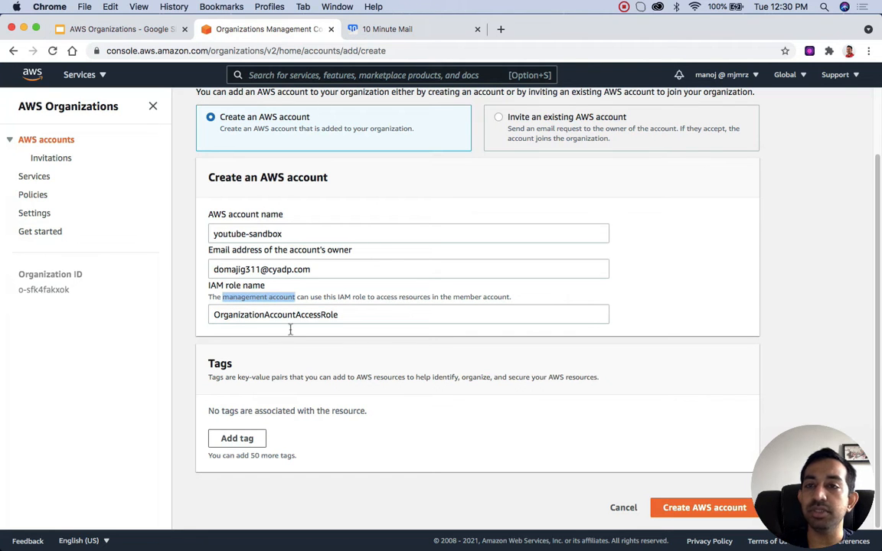
scroll(315, 331, "up", 2)
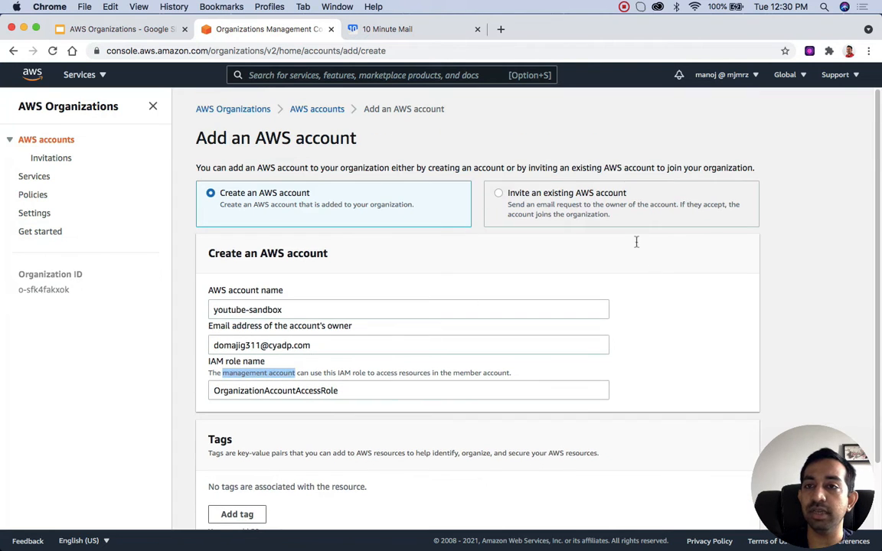
double_click(255, 391)
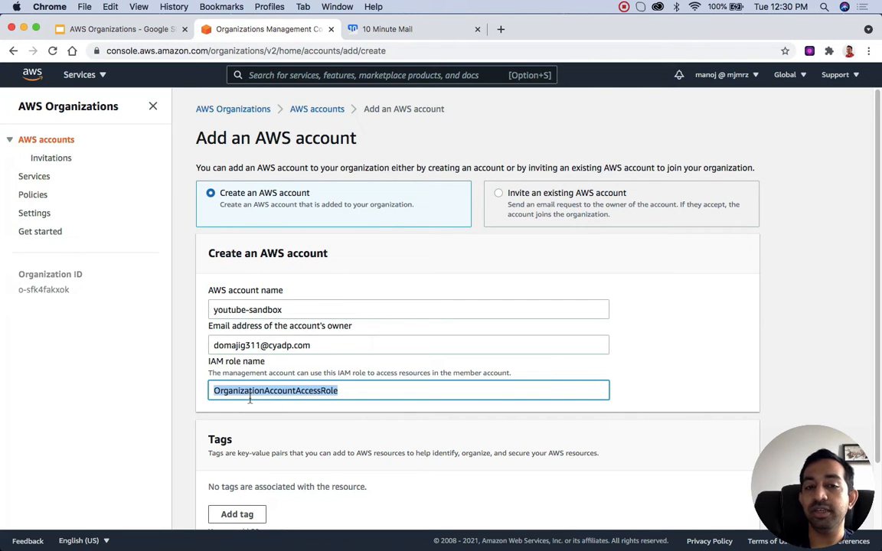
Step: Add a tag to the new account with the key Name and the value youtube-sandbox
scroll(362, 433, "down", 3)
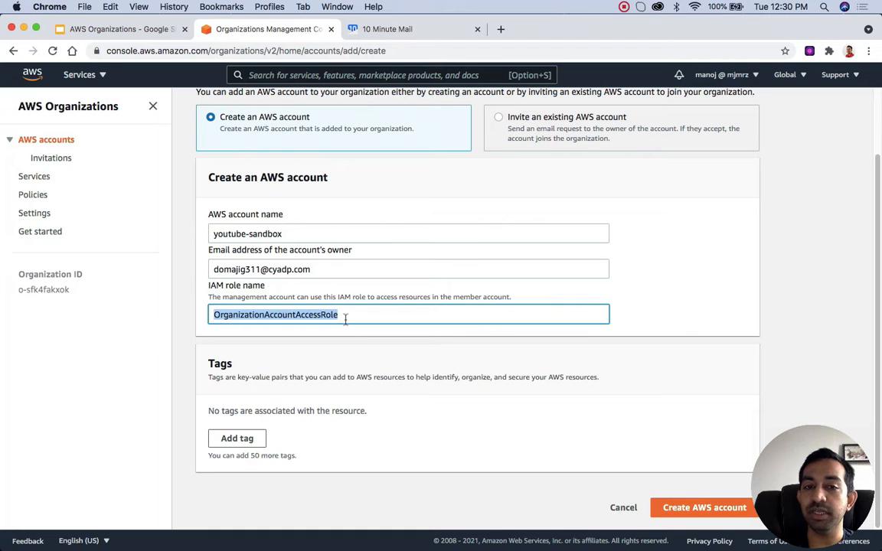
left_click(240, 439)
type("Name")
key("Tab")
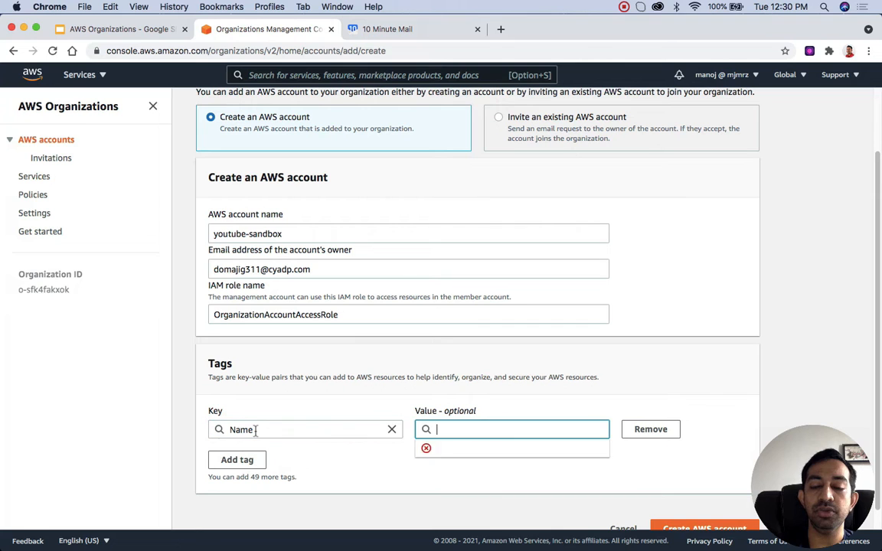
type("youtube")
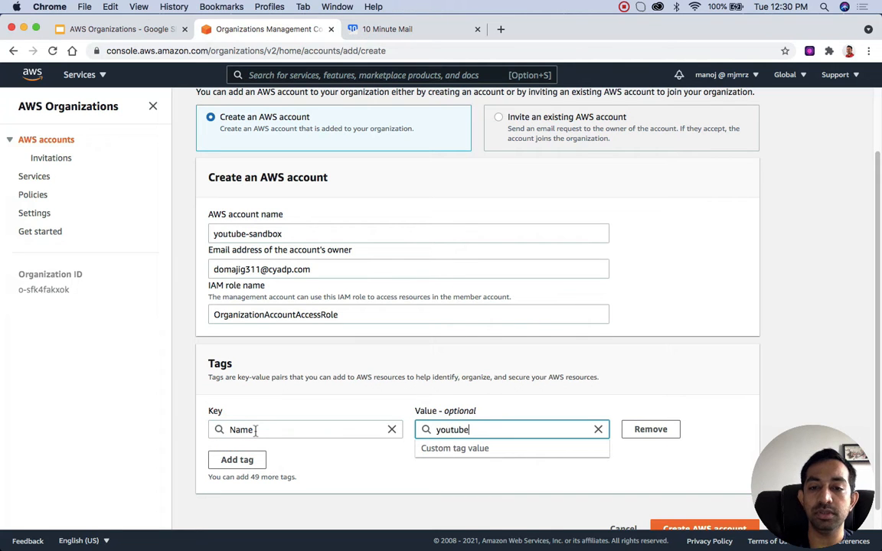
type("-sandbox")
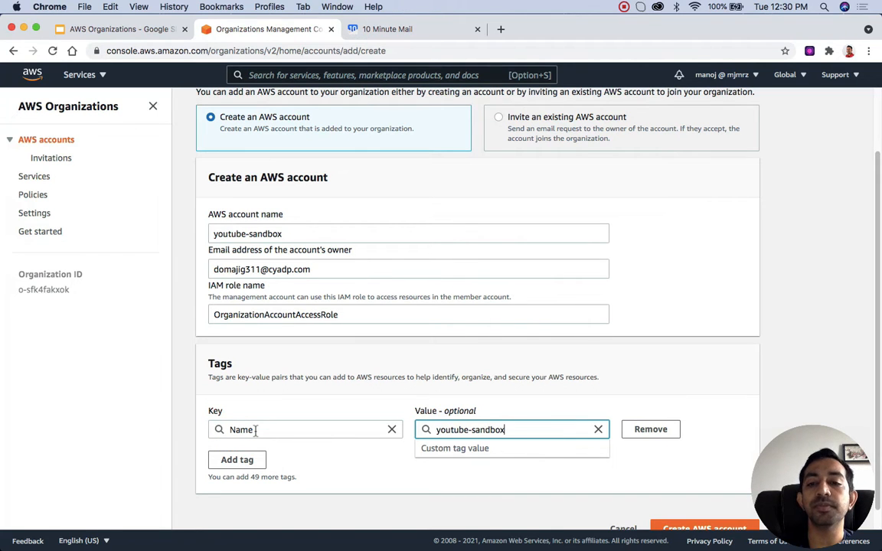
Step: Submit the request to create the AWS account
left_click(709, 473)
scroll(709, 472, "down", 1)
left_click(712, 509)
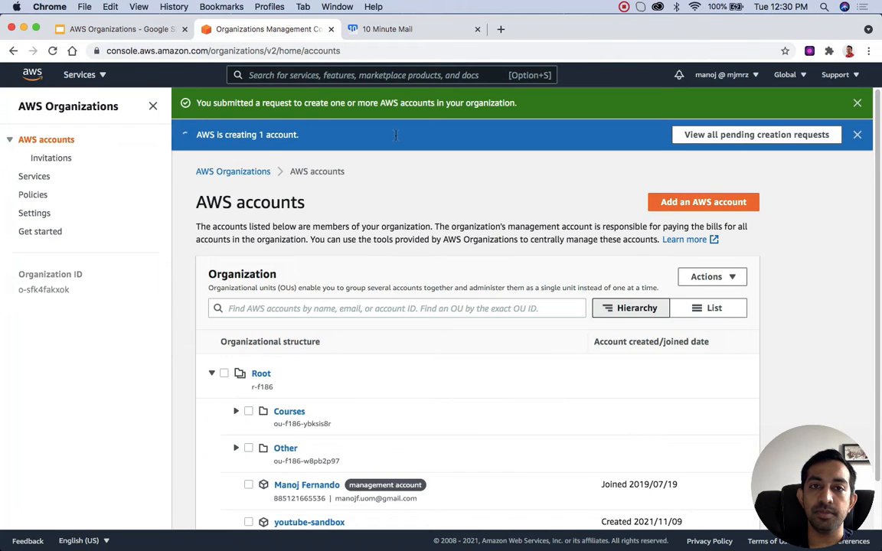
Step: Expand the Courses unit and inspect the accounts in its Community subunit, collapsing Community again
scroll(396, 138, "down", 2)
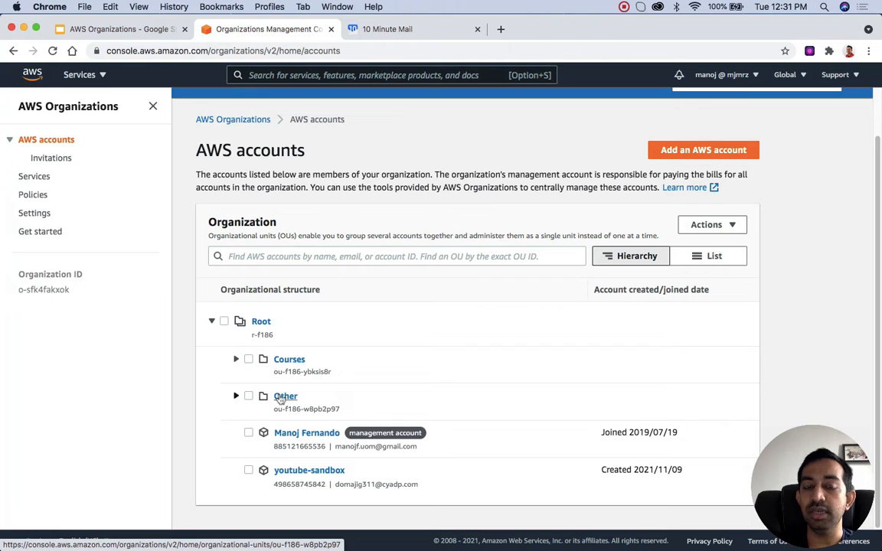
left_click(237, 359)
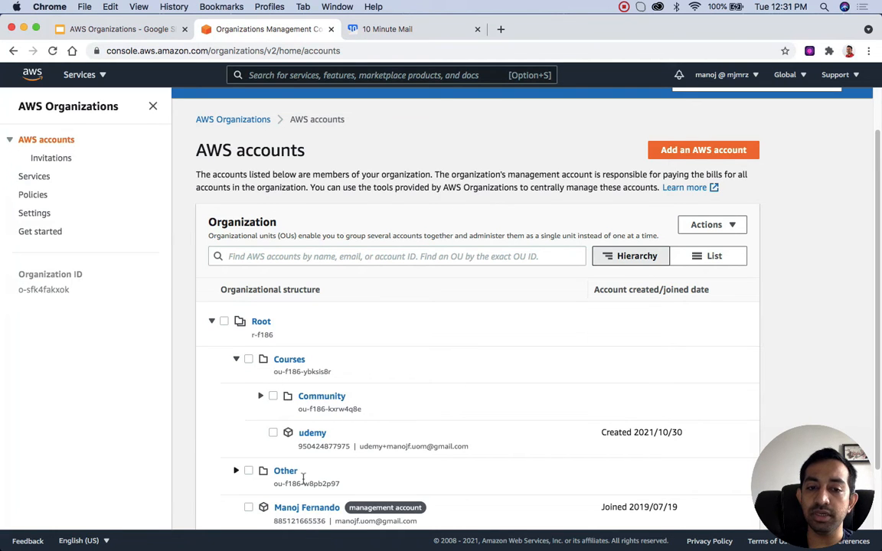
scroll(303, 478, "down", 3)
scroll(295, 479, "up", 2)
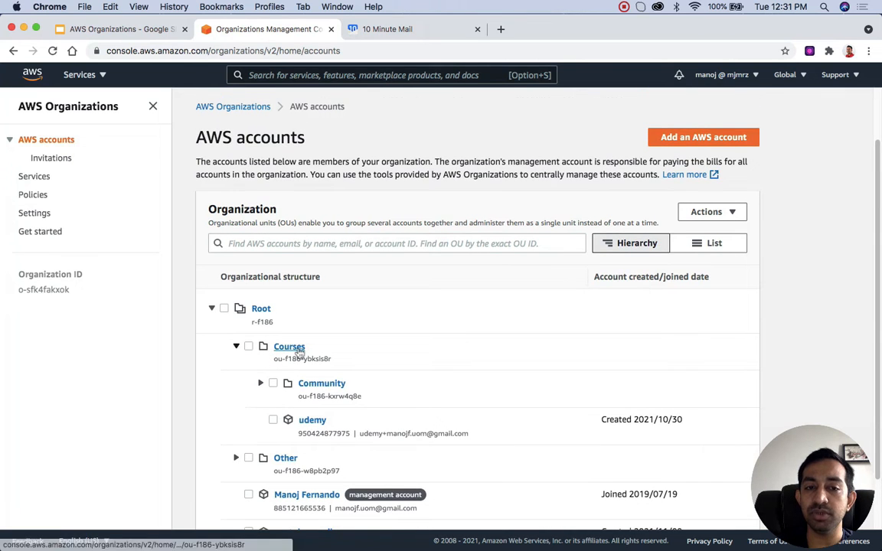
left_click(261, 383)
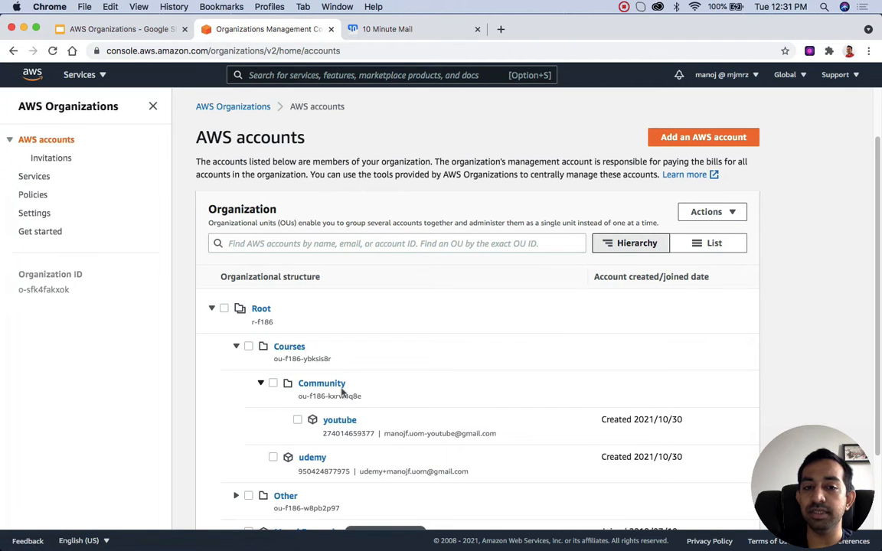
left_click(261, 382)
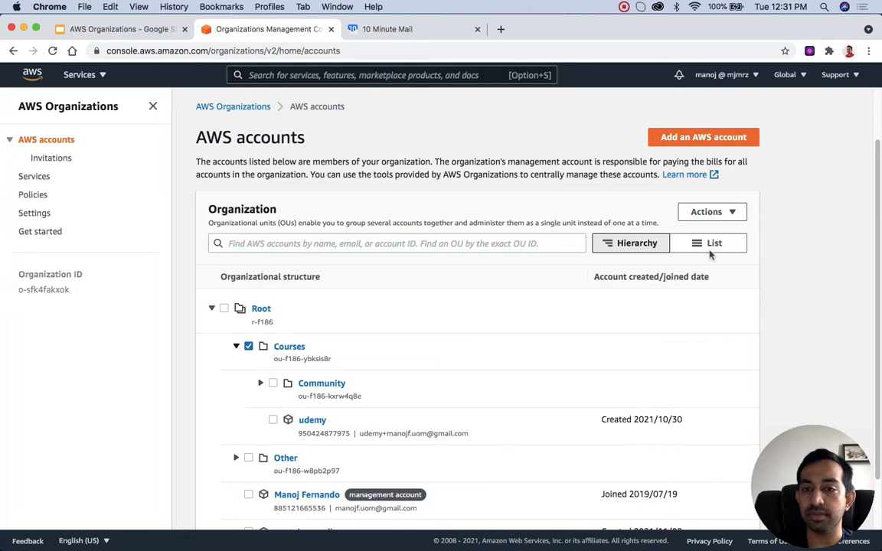
Step: Create a new organizational unit named Sandbox inside the Courses unit, without any tags
left_click(249, 347)
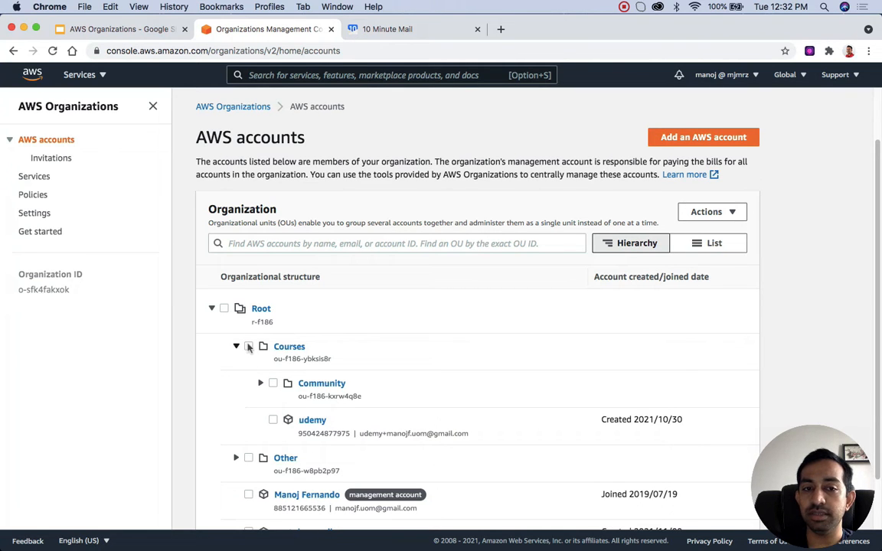
left_click(248, 347)
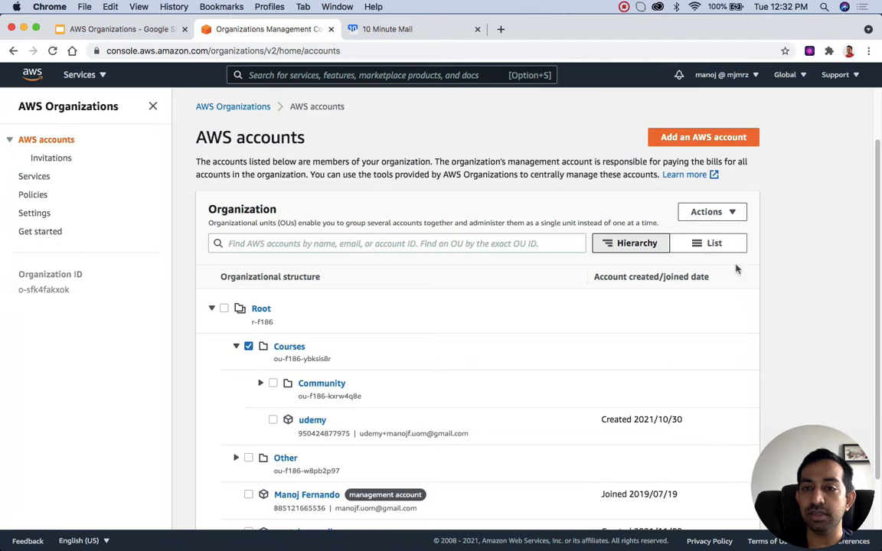
left_click(717, 214)
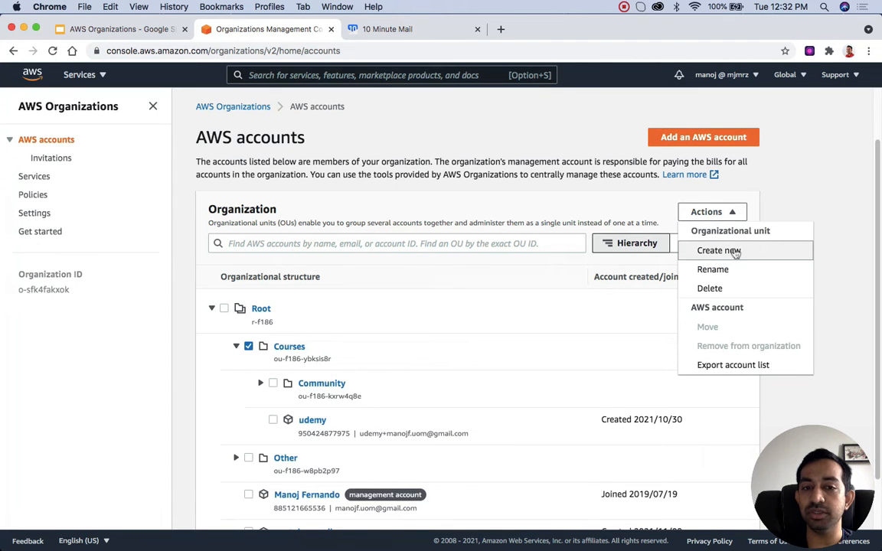
left_click(734, 251)
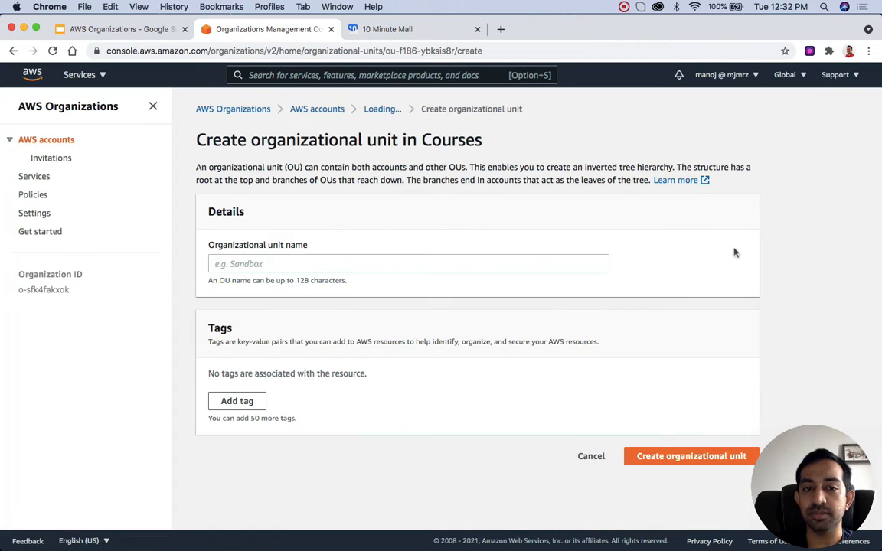
left_click(254, 264)
type("Youtu")
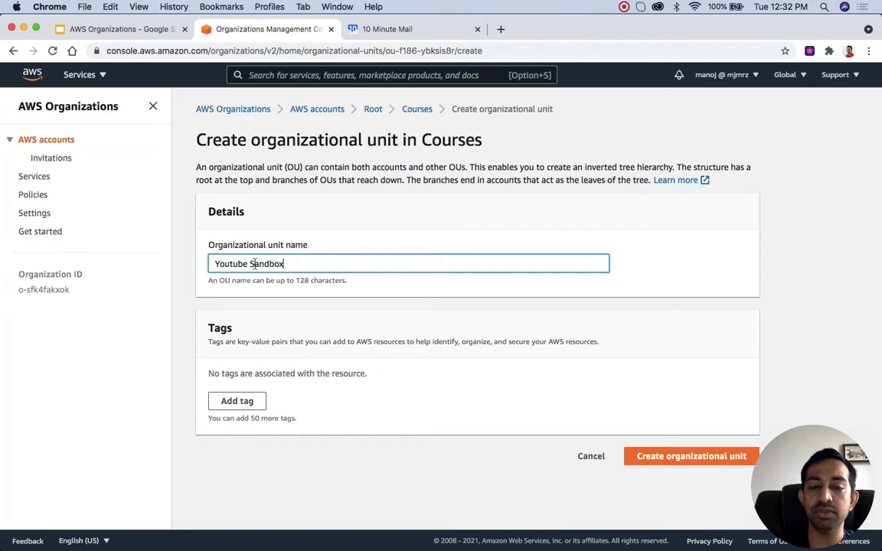
type("be Sandbox")
key("super+a")
type("Sa")
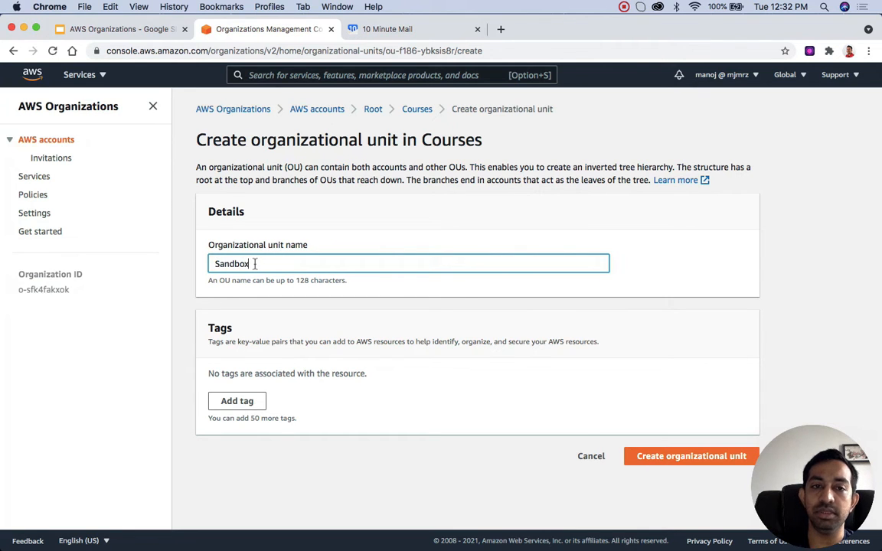
left_click(669, 457)
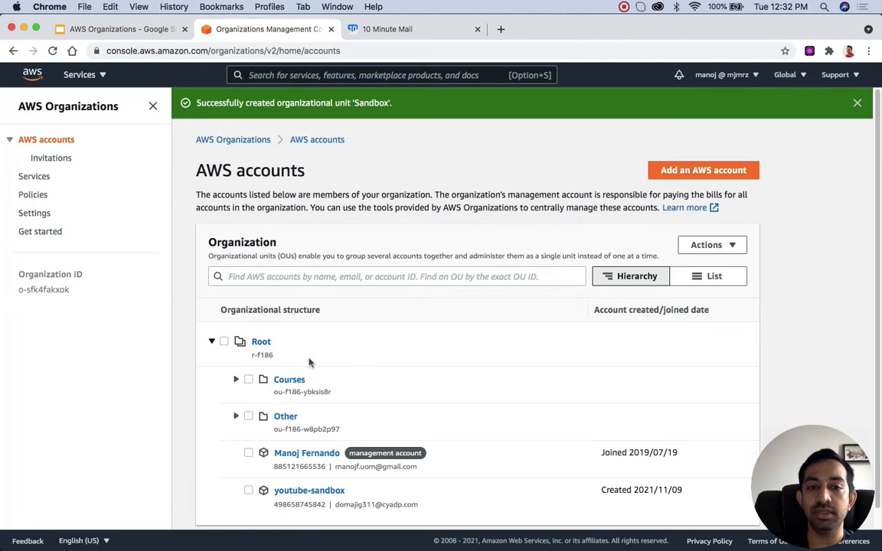
Step: Move the youtube-sandbox account from Root into the Sandbox organizational unit under Courses
left_click(237, 379)
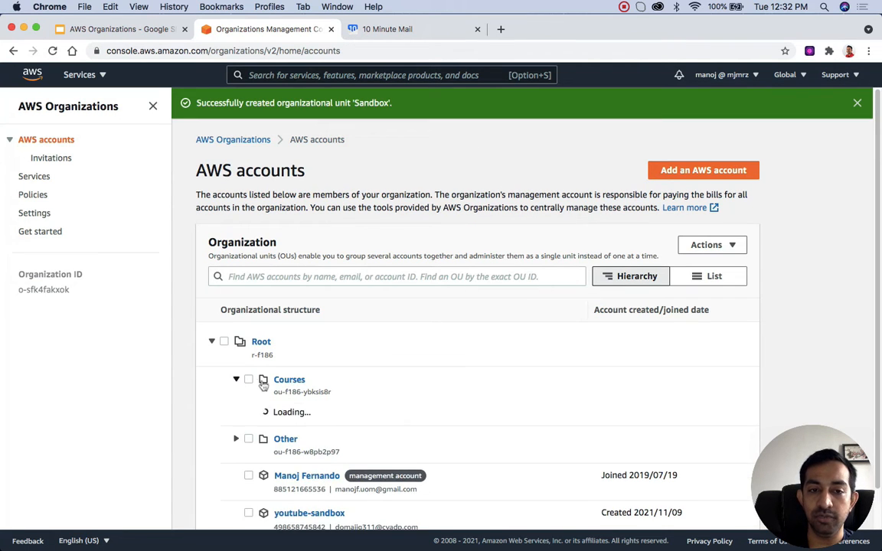
scroll(319, 428, "down", 2)
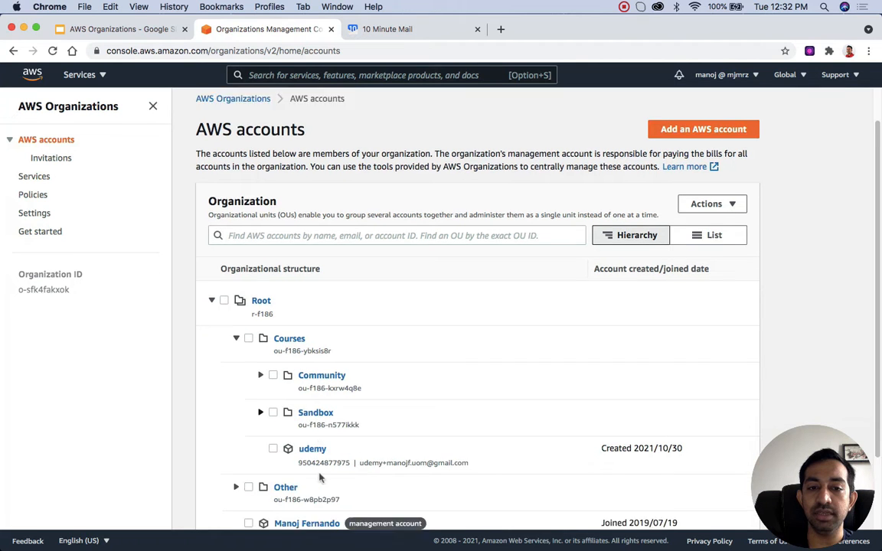
scroll(320, 399, "down", 2)
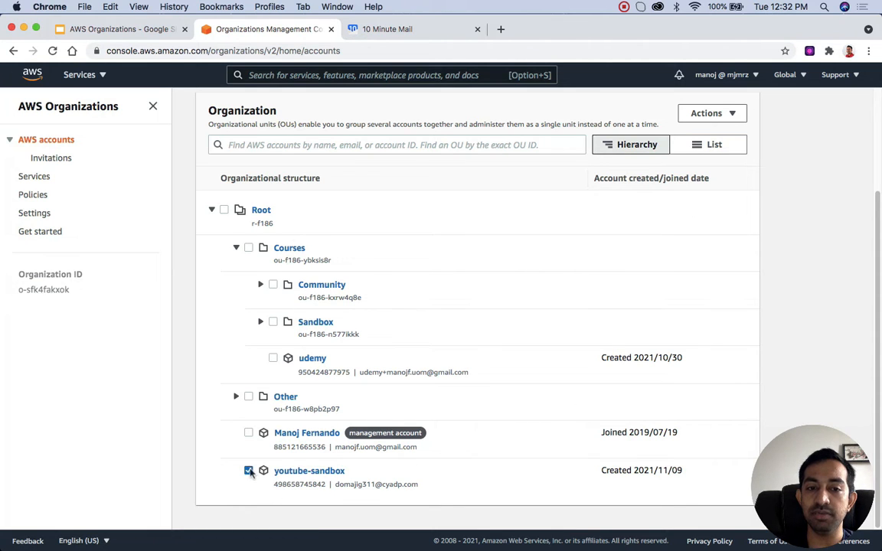
scroll(365, 429, "up", 3)
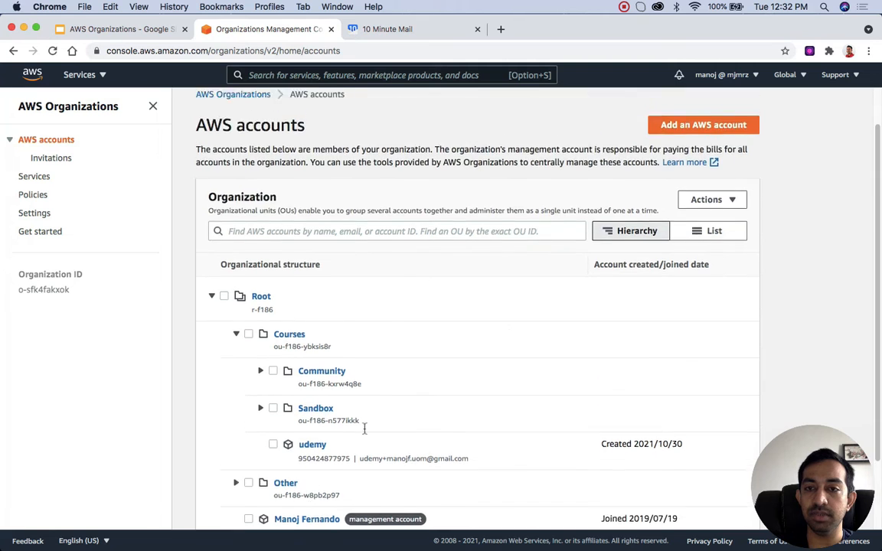
left_click(703, 235)
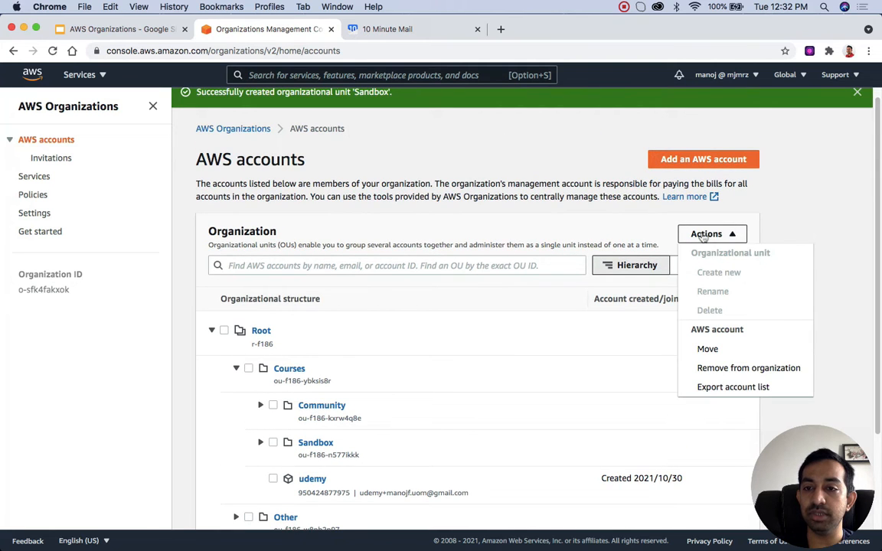
left_click(710, 349)
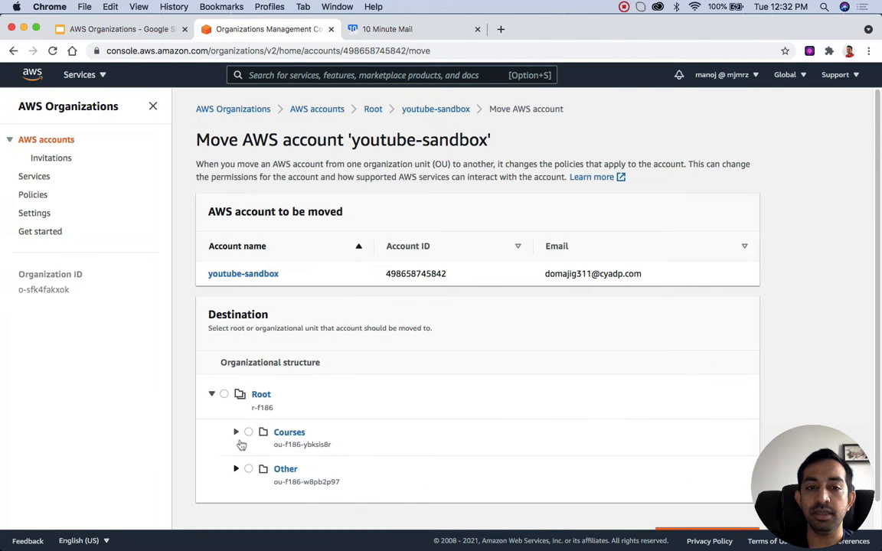
left_click(236, 432)
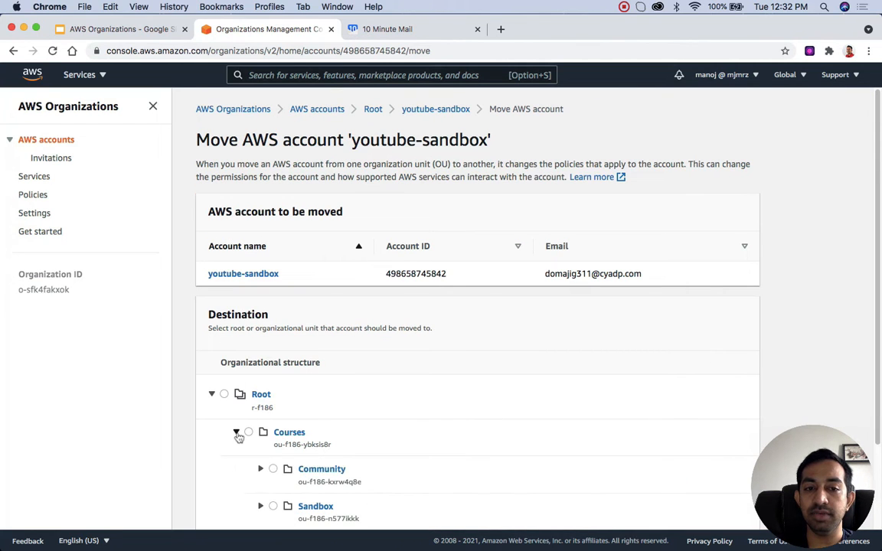
scroll(238, 436, "down", 3)
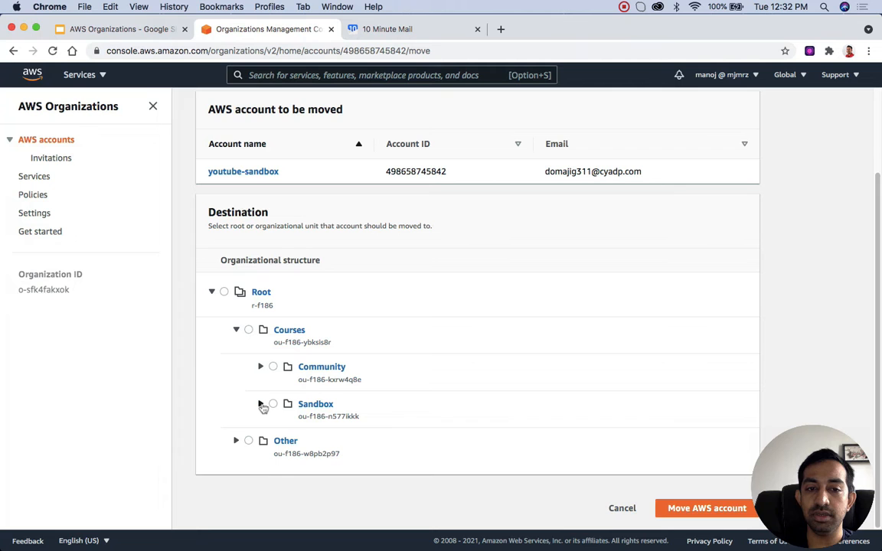
left_click(261, 404)
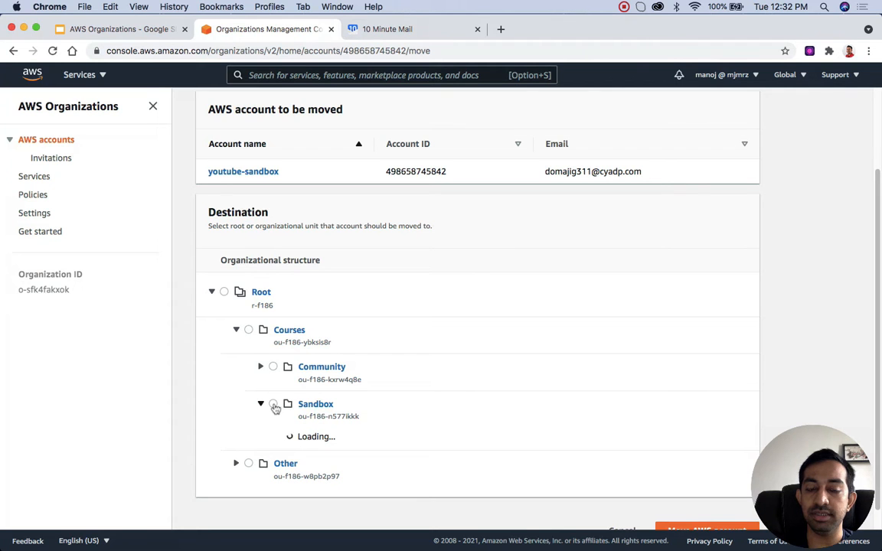
left_click(272, 405)
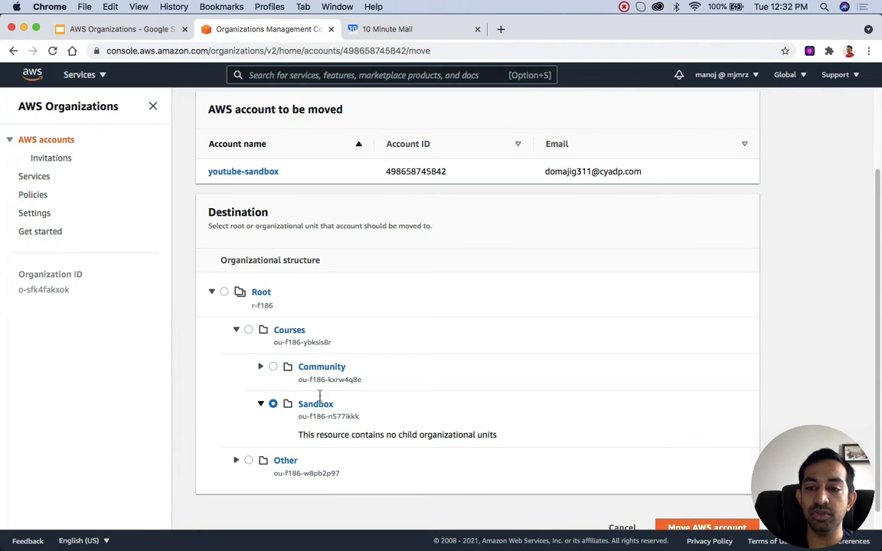
scroll(321, 406, "down", 1)
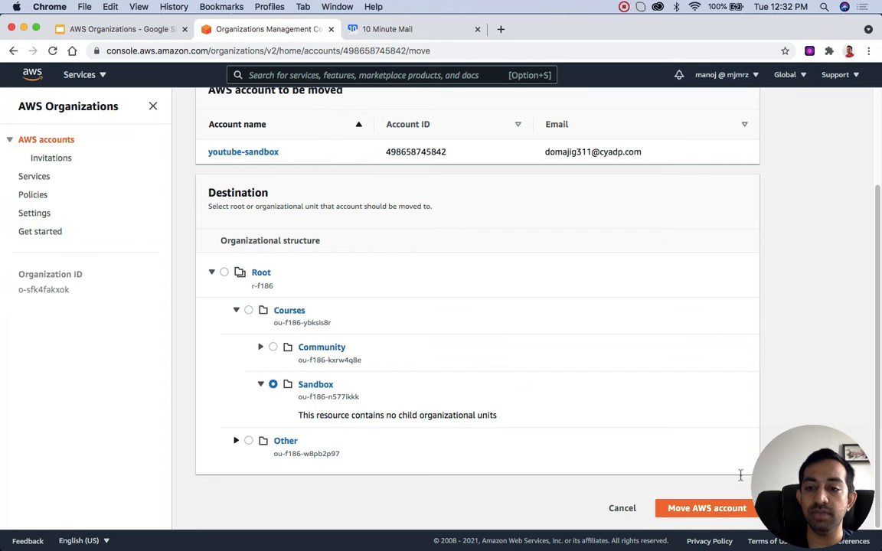
left_click(713, 509)
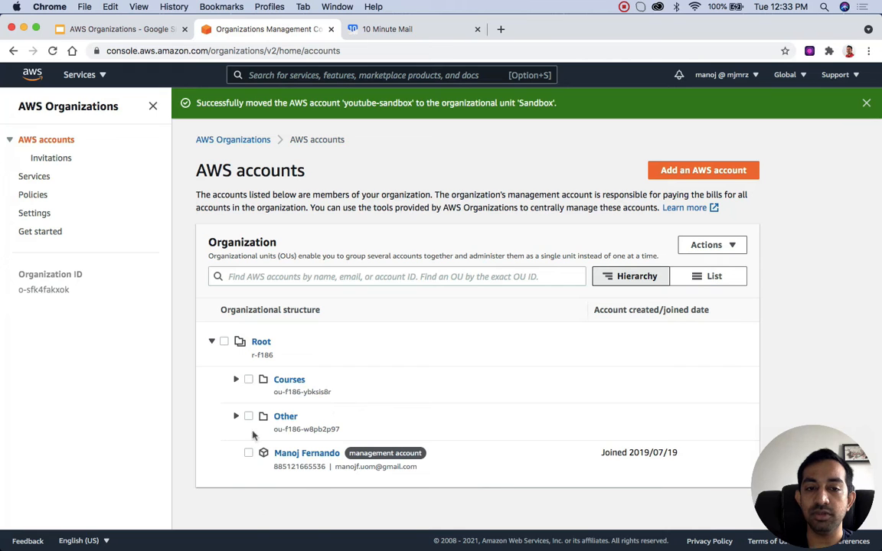
Step: Check youtube-sandbox's placement in the Sandbox unit under Courses, and view the AWS welcome email in the temporary mailbox
left_click(237, 380)
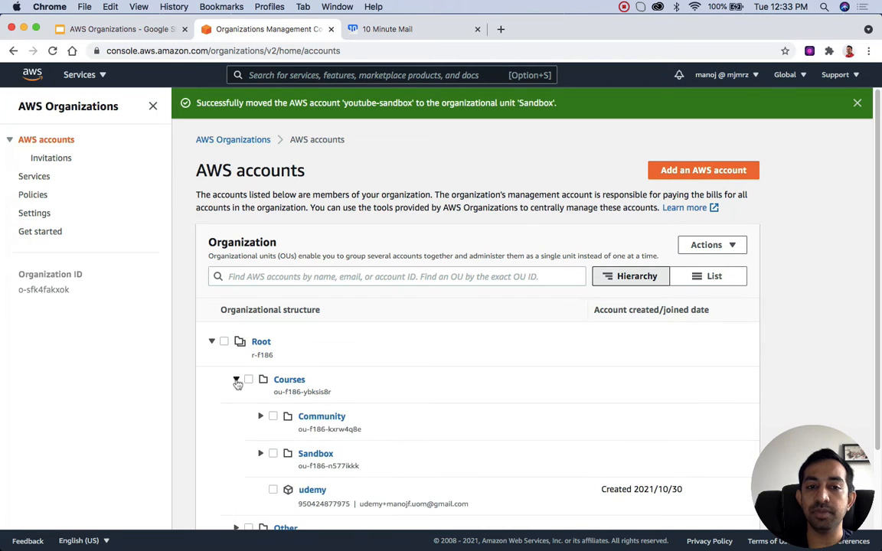
left_click(260, 453)
scroll(322, 398, "down", 2)
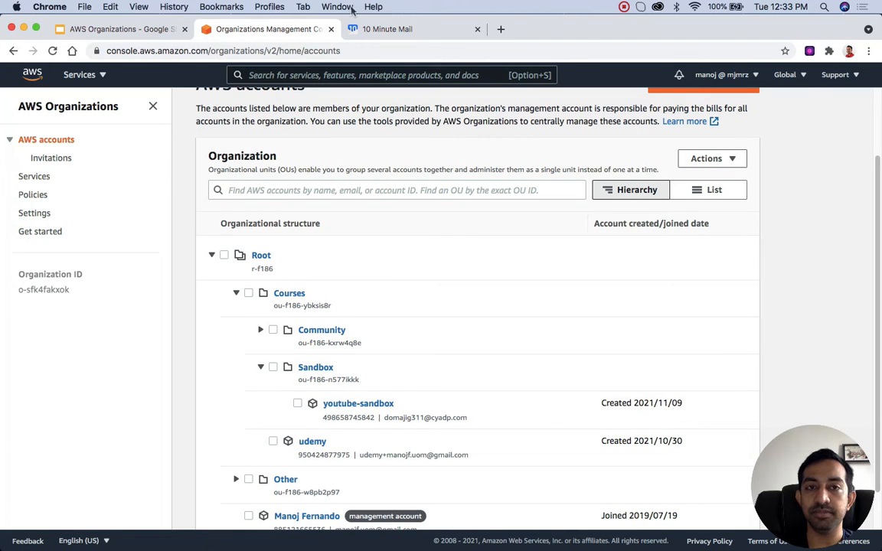
left_click(375, 29)
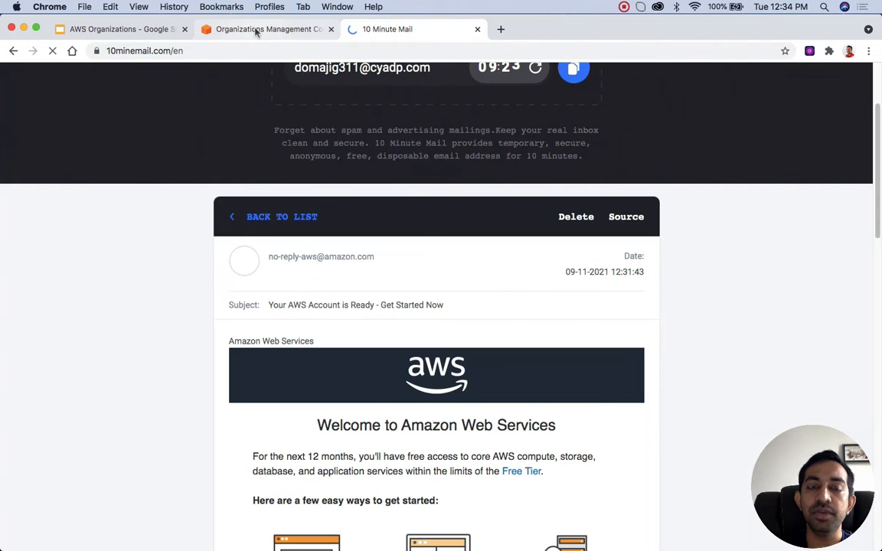
left_click(256, 29)
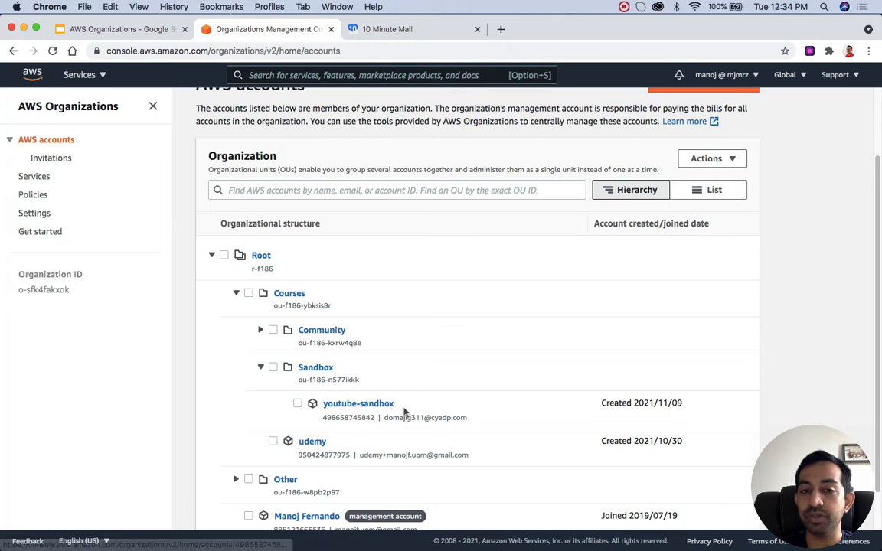
Step: Copy the account ID of the youtube-sandbox account
double_click(354, 417)
right_click(355, 418)
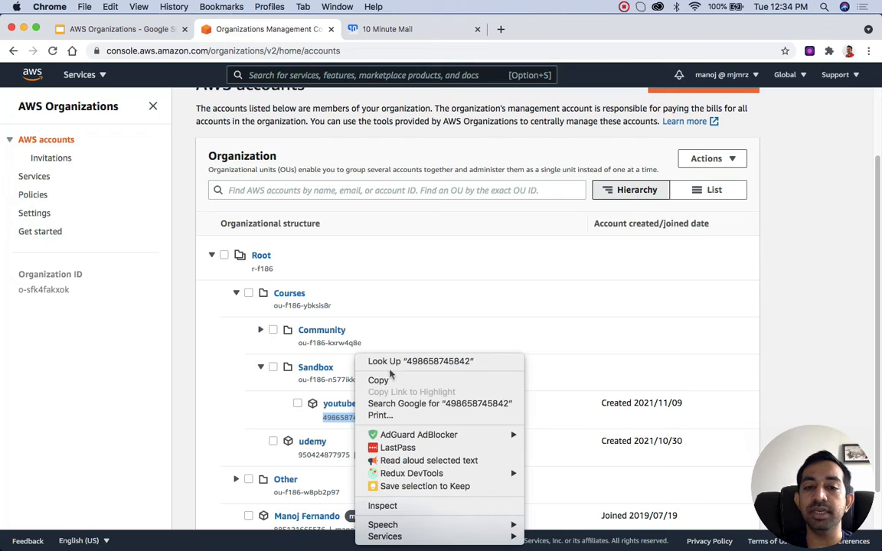
left_click(393, 384)
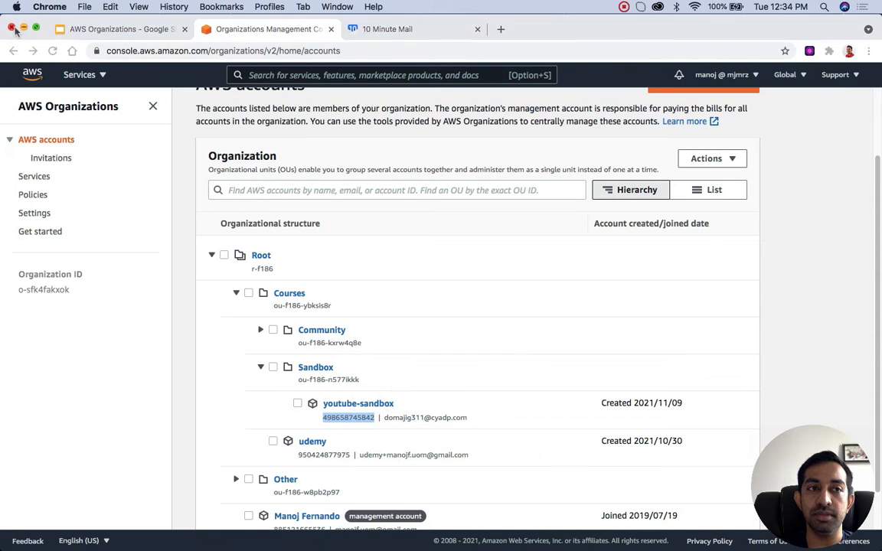
Step: Open an Incognito browser window and load the AWS console sign-in page
key("super+shift+n")
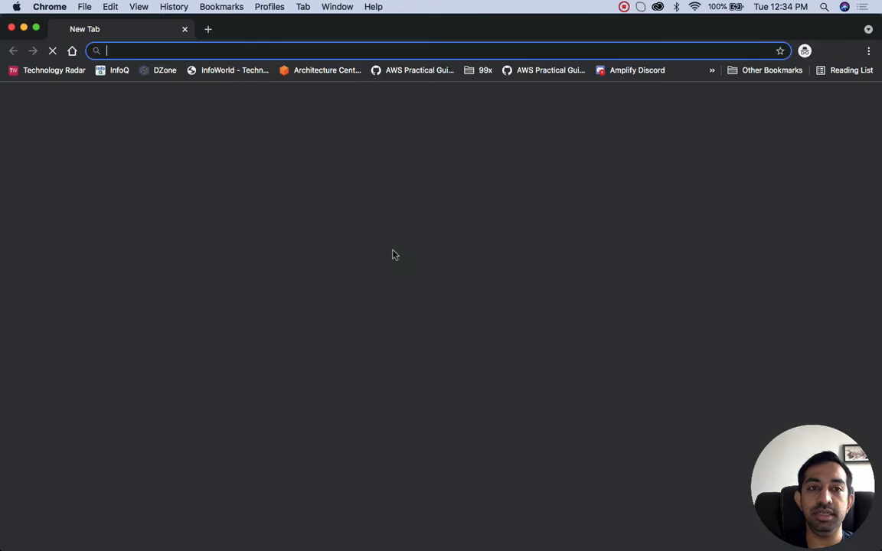
type("aw")
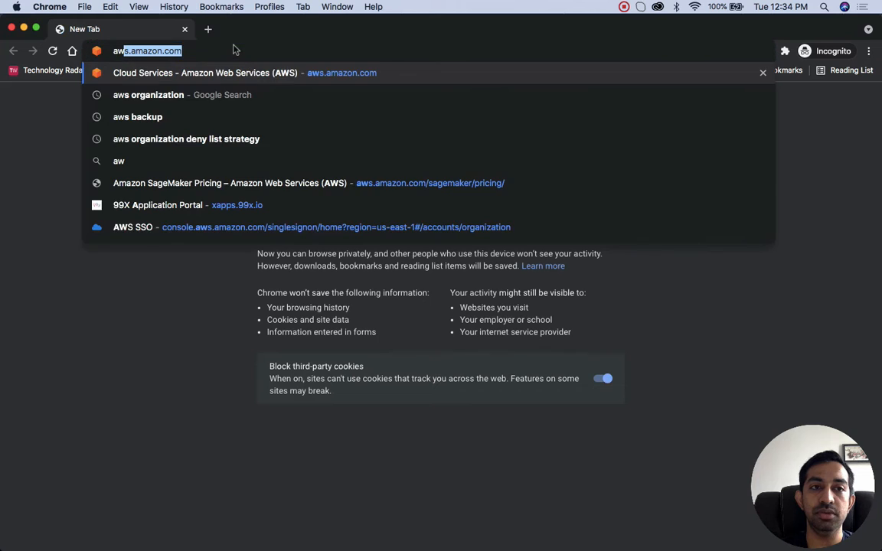
key("Return")
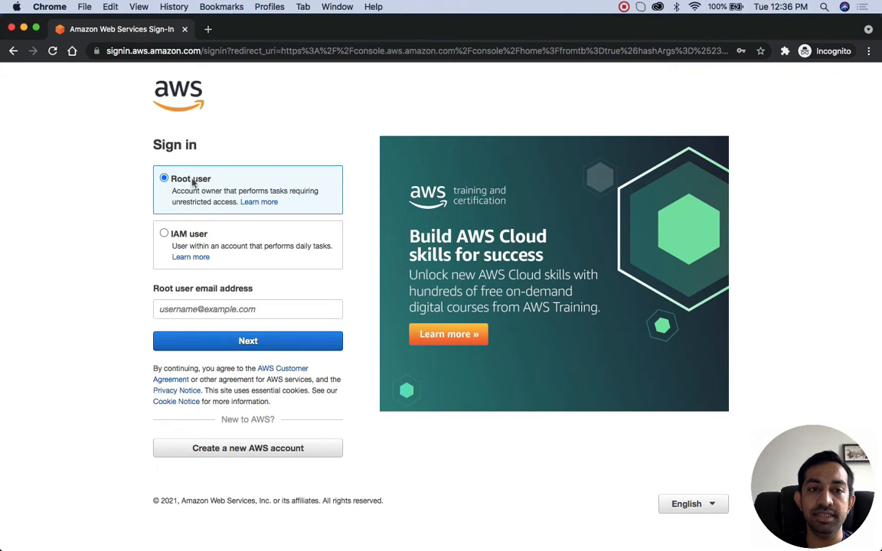
left_click(196, 308)
key("super+v")
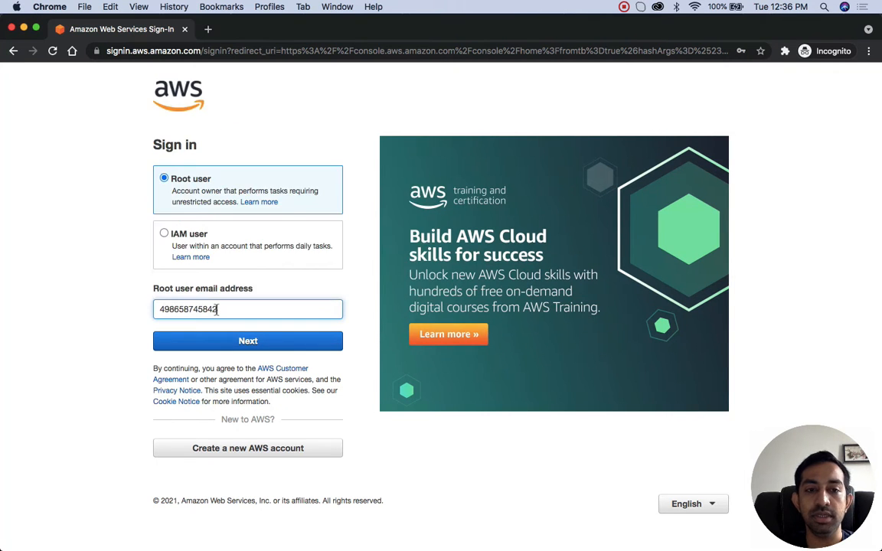
double_click(216, 309)
key("BackSpace")
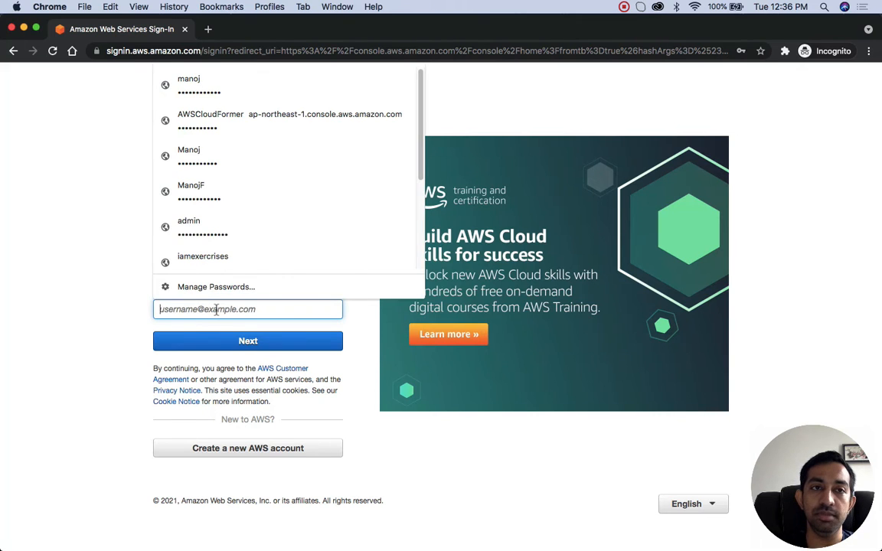
Step: Copy youtube-sandbox's email address from the accounts list and submit it as the root user email on the AWS sign-in page
key("ctrl+Up")
left_click(366, 195)
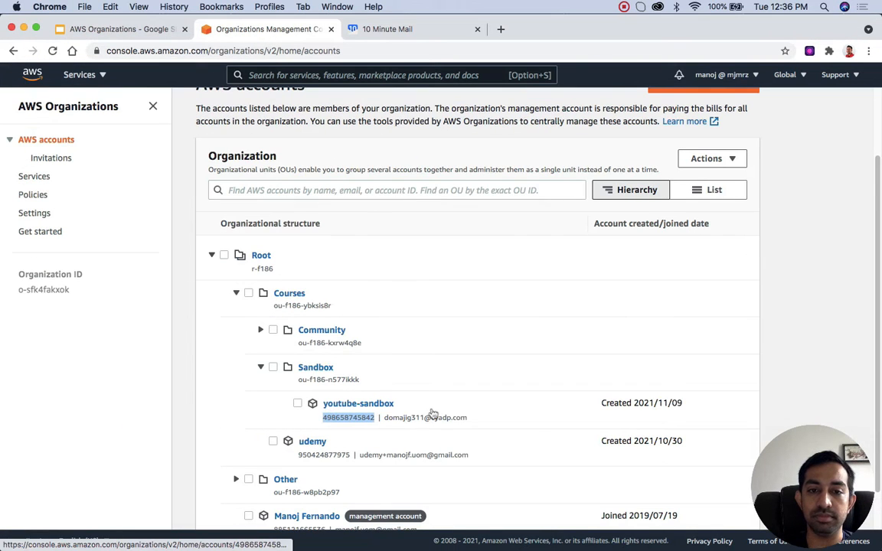
left_click_drag(466, 418, 382, 416)
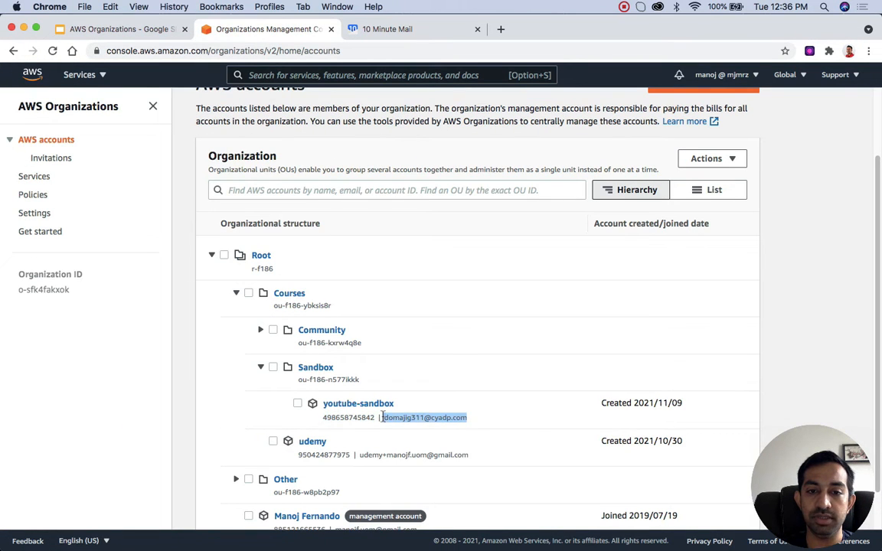
key("ctrl+Up")
left_click(253, 176)
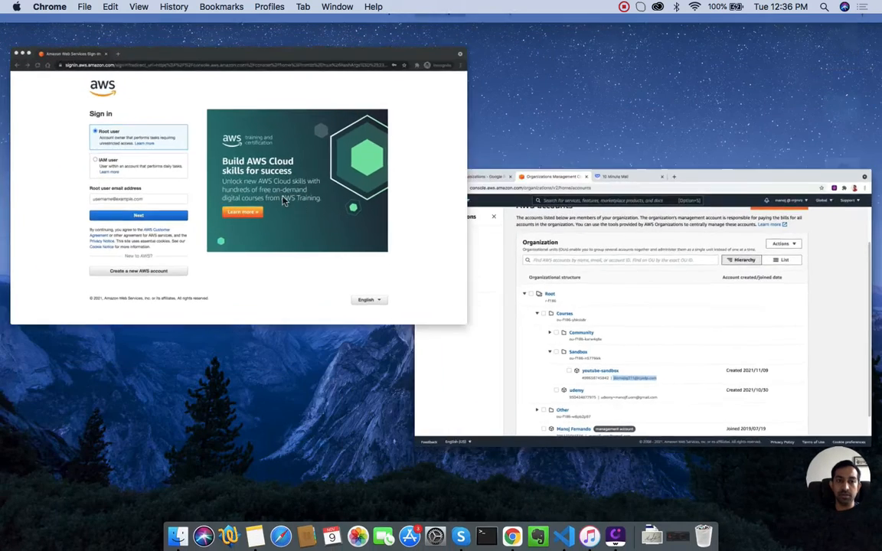
key("super+v")
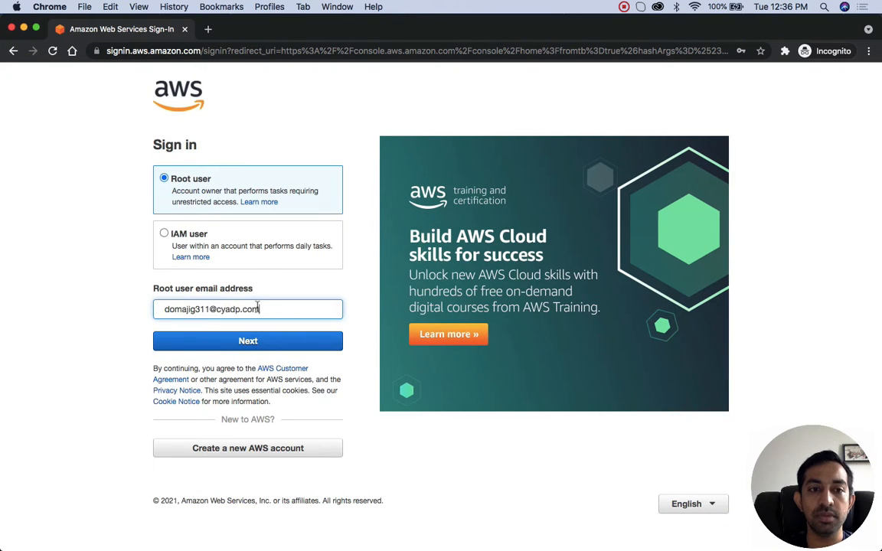
key("Return")
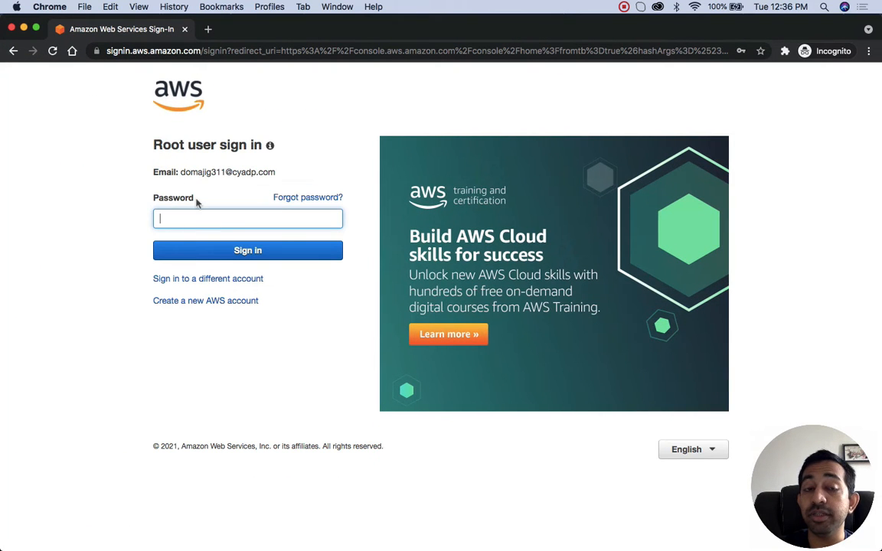
Step: Request a password recovery email for the youtube-sandbox root user, entering the captcha characters
left_click(297, 199)
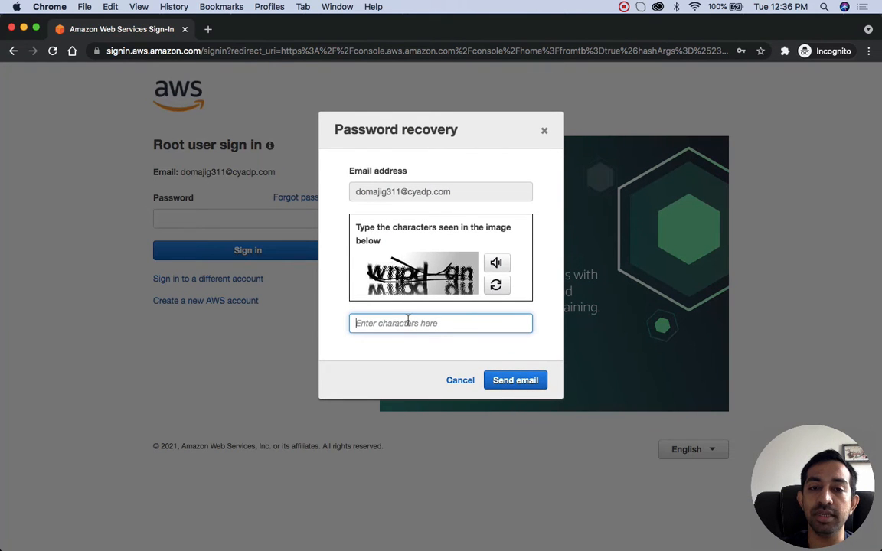
type("wn")
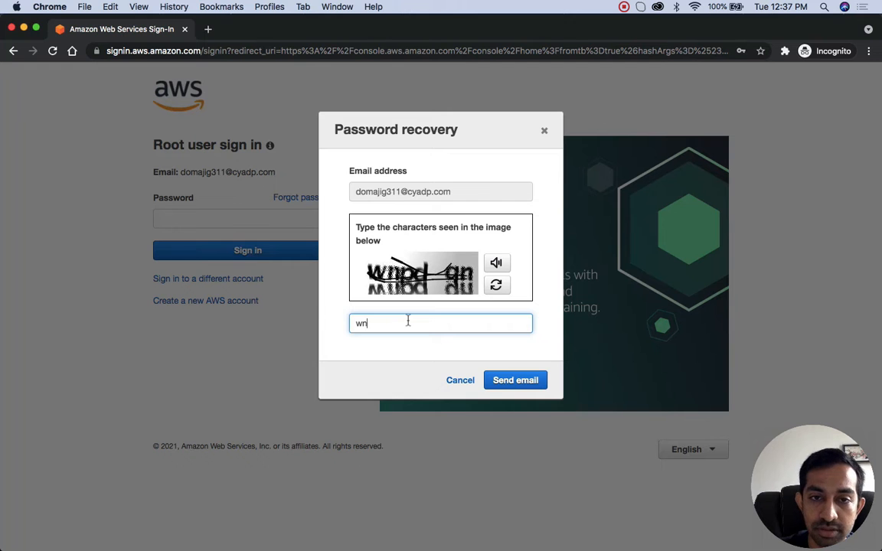
type("p73x")
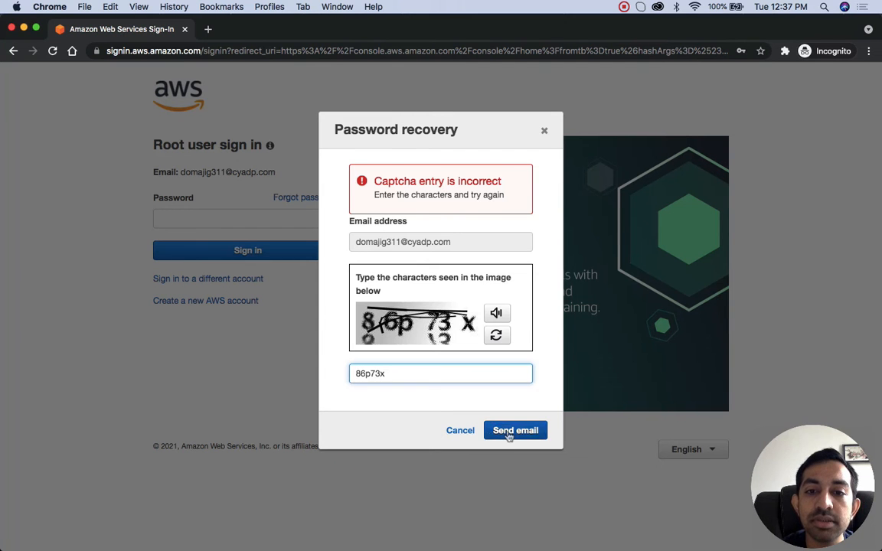
left_click(513, 431)
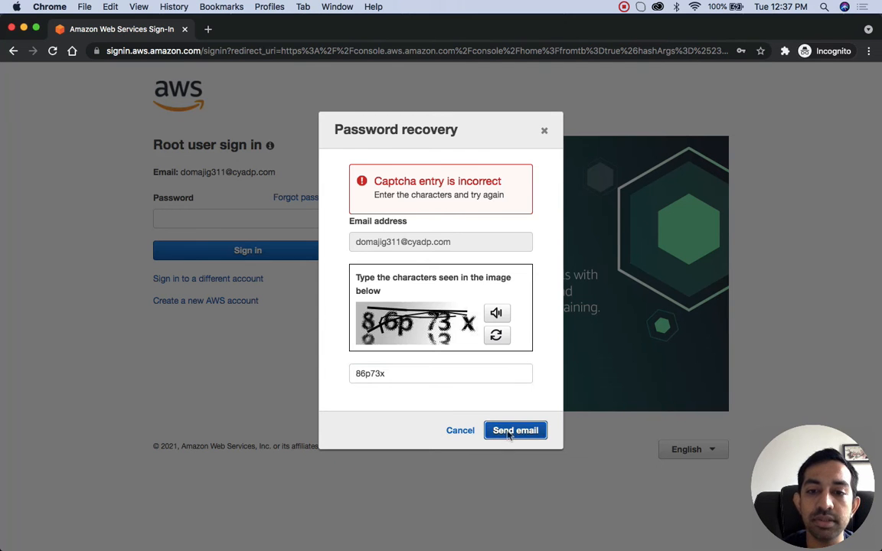
Step: Open the Amazon Web Services Password Assistance email in the temporary mailbox and copy its password reset link
key("ctrl+Up")
left_click(309, 231)
left_click(413, 28)
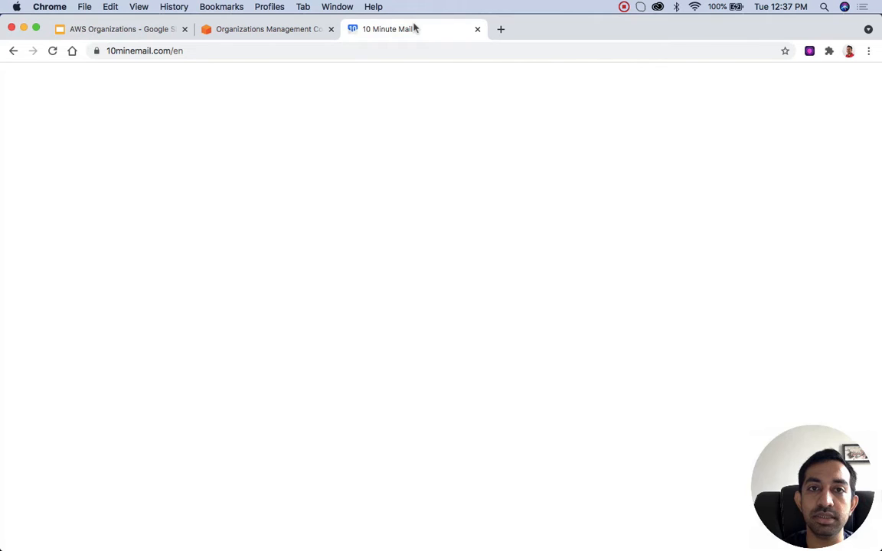
scroll(398, 372, "down", 3)
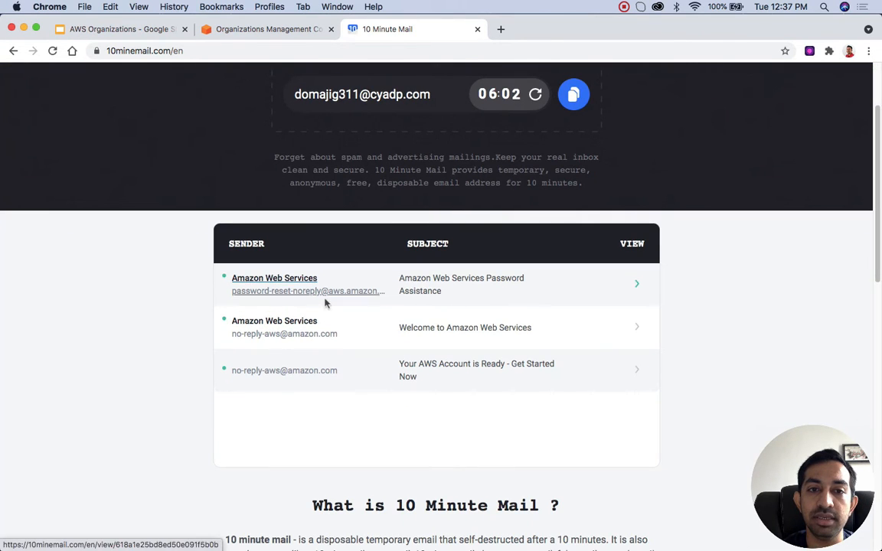
left_click(417, 287)
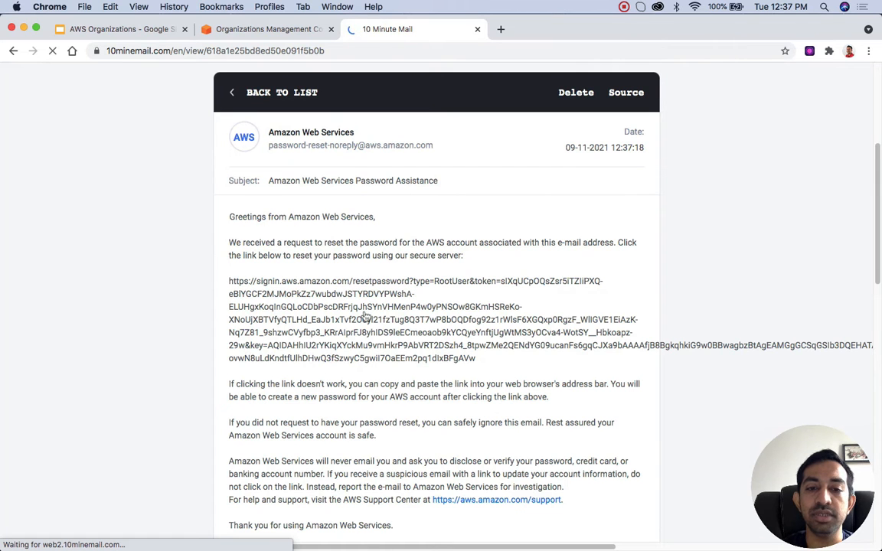
scroll(366, 316, "down", 1)
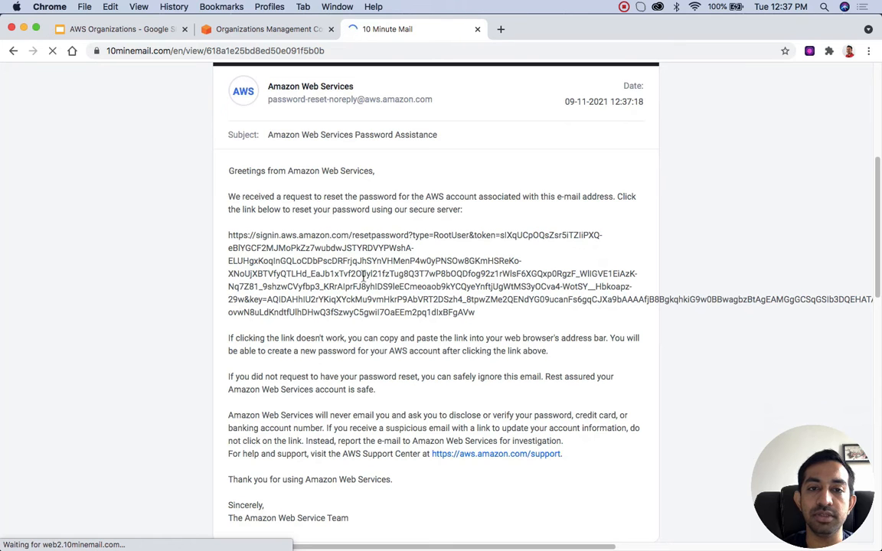
left_click_drag(475, 316, 232, 242)
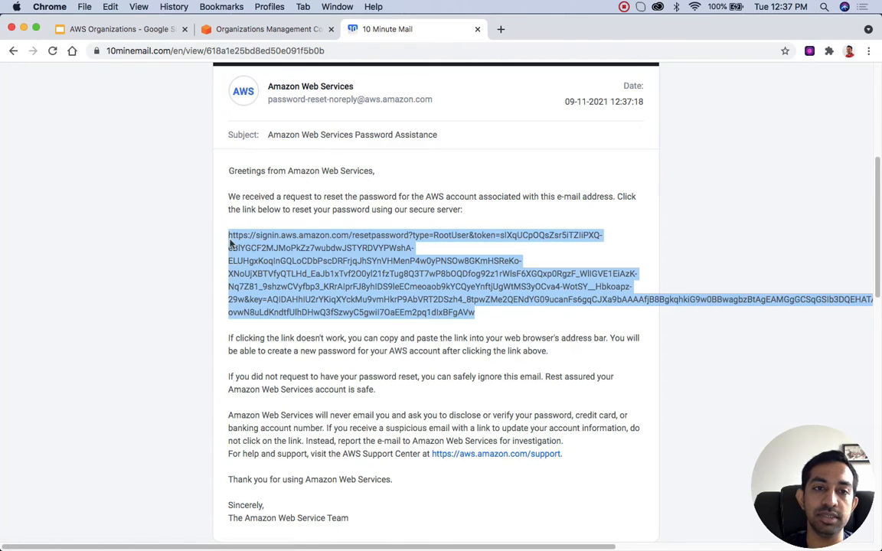
Step: Return to the Incognito window, close the password recovery dialog, and load the copied password reset link in a new tab
left_click(502, 30)
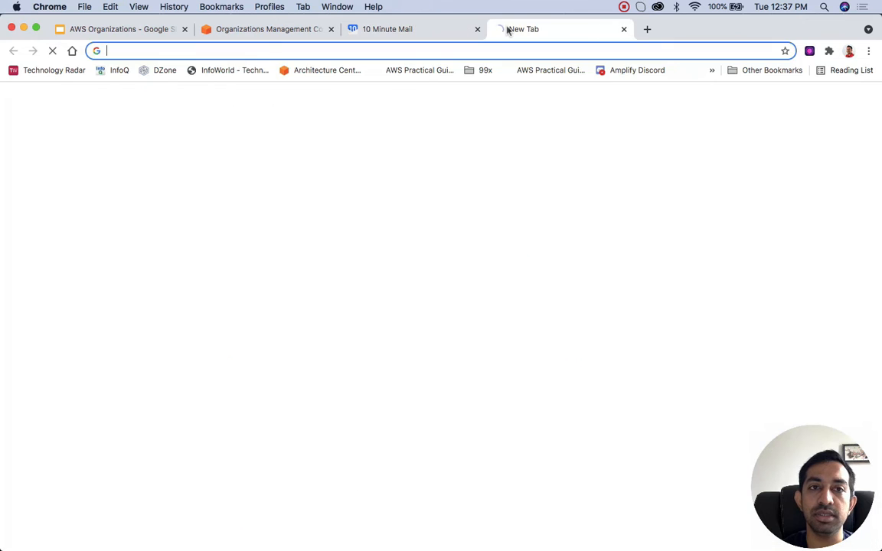
key("super+v")
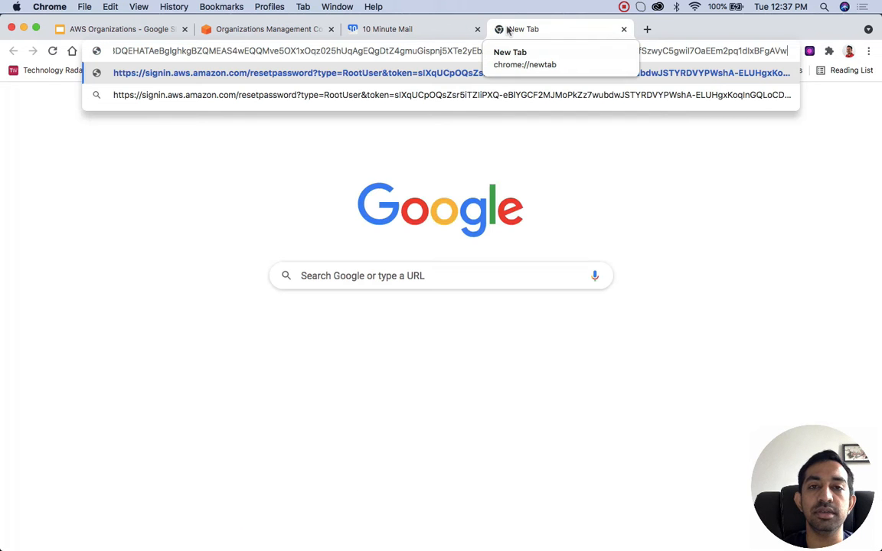
key("ctrl+Up")
left_click(313, 160)
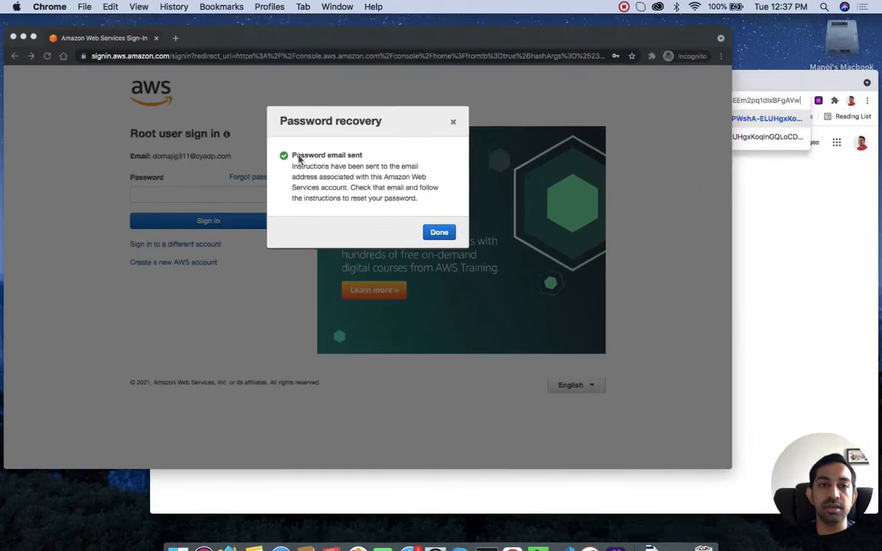
left_click(527, 265)
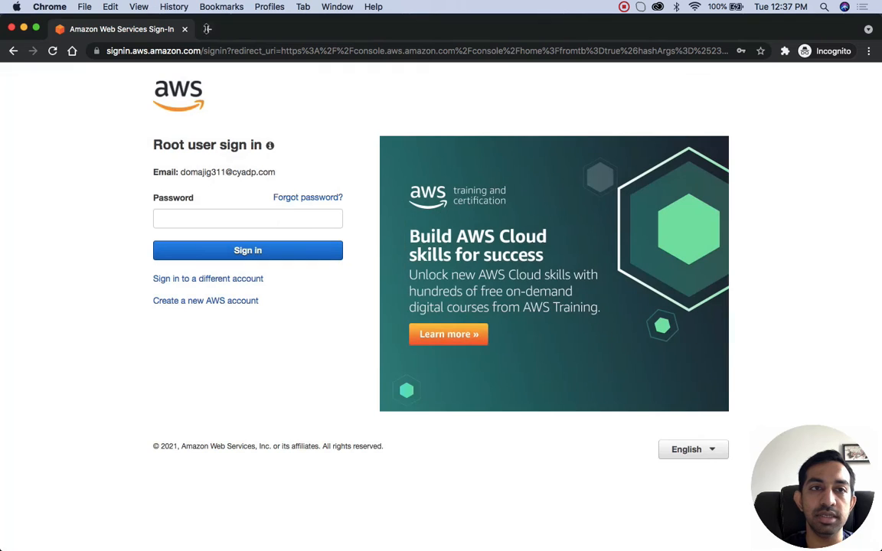
left_click(206, 29)
key("super+v")
key("Return")
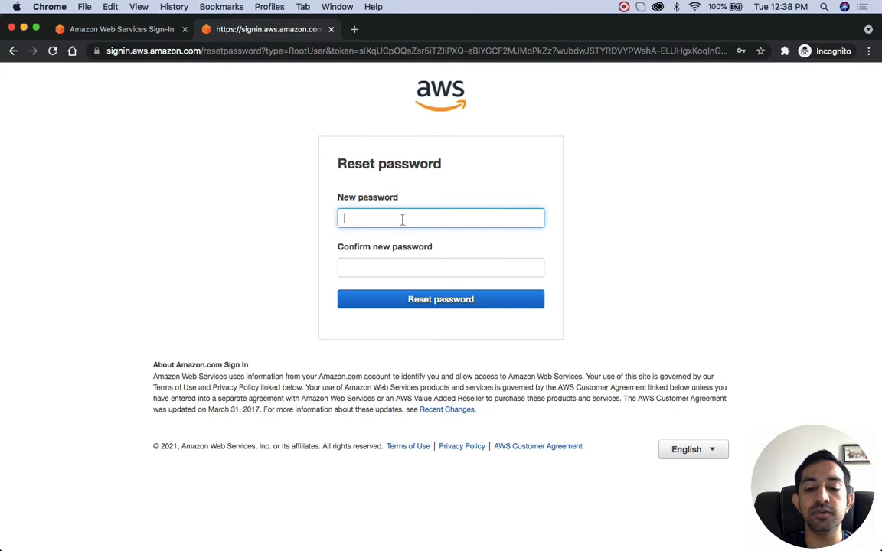
Step: Enter and confirm a new root account password, submit the reset, and continue to sign-in
type("*")
key("Tab")
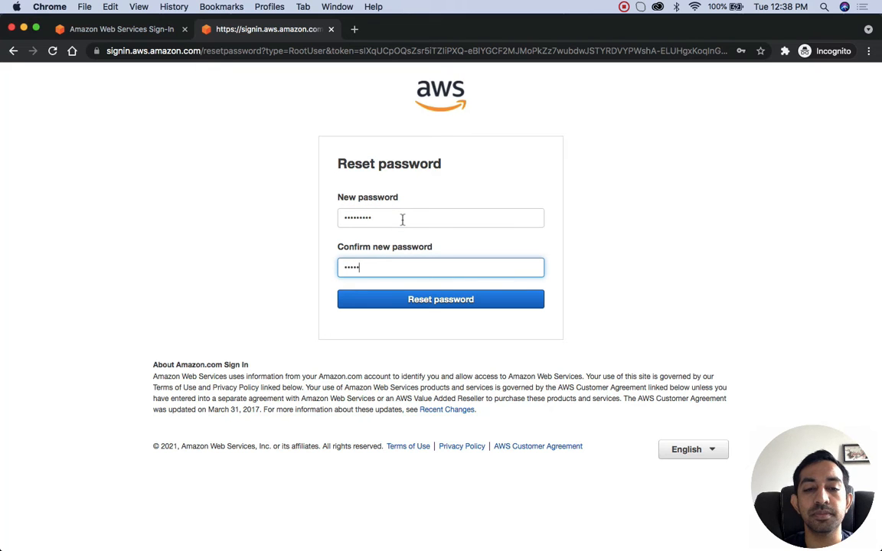
left_click(504, 300)
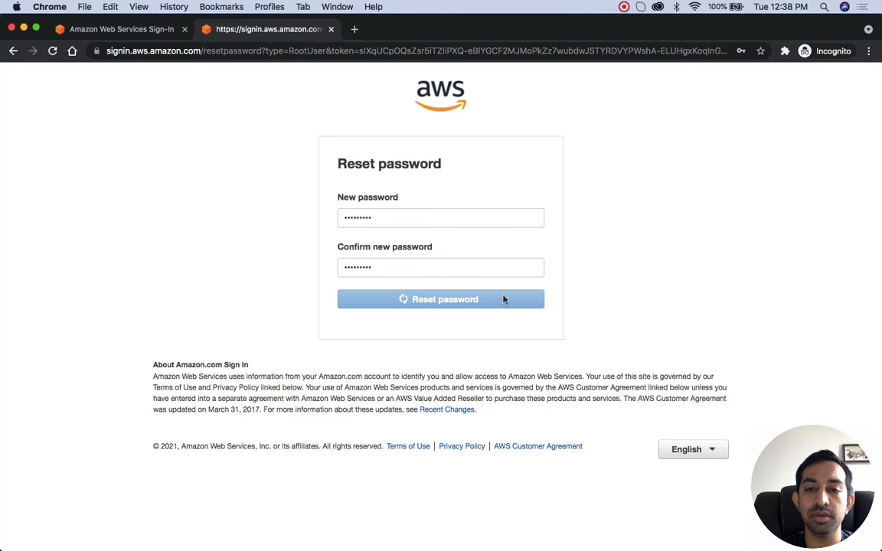
left_click(444, 217)
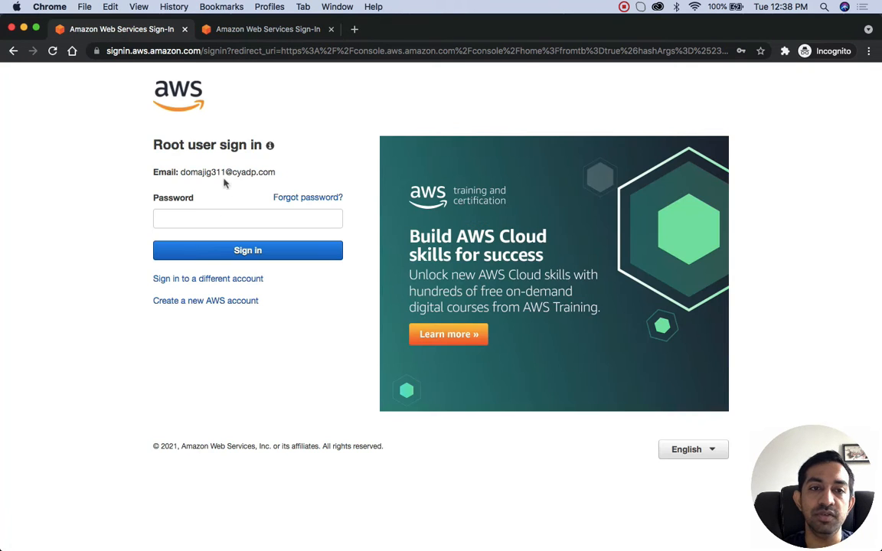
Step: Enter the new account password and sign in to the AWS console as the youtube-sandbox root user
left_click(209, 220)
key("super+v")
key("super+a")
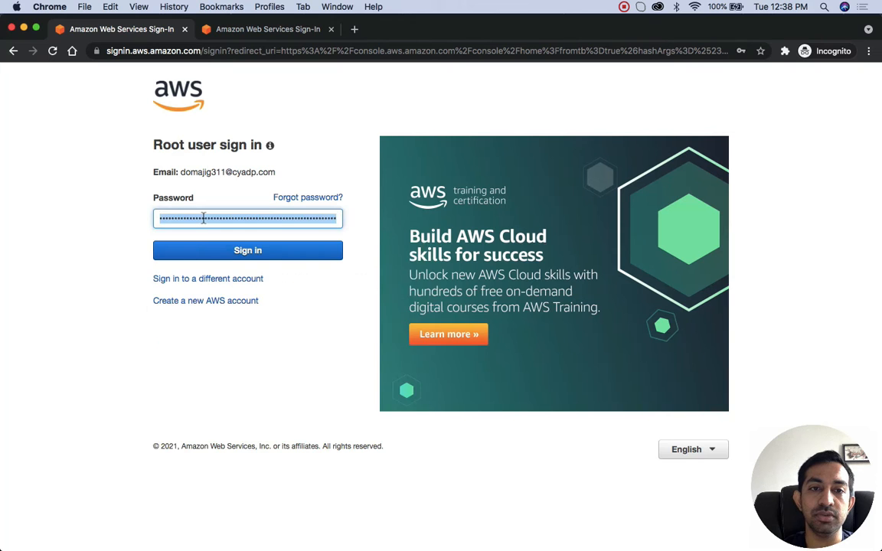
key("BackSpace")
type("••")
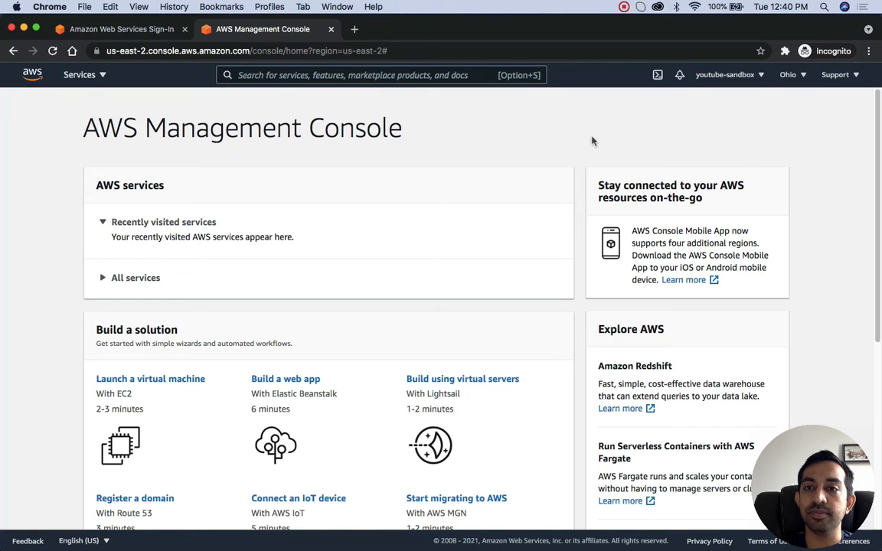
Step: Browse the list of all AWS services, search for iam, and view the account's IAM Users page
left_click(94, 75)
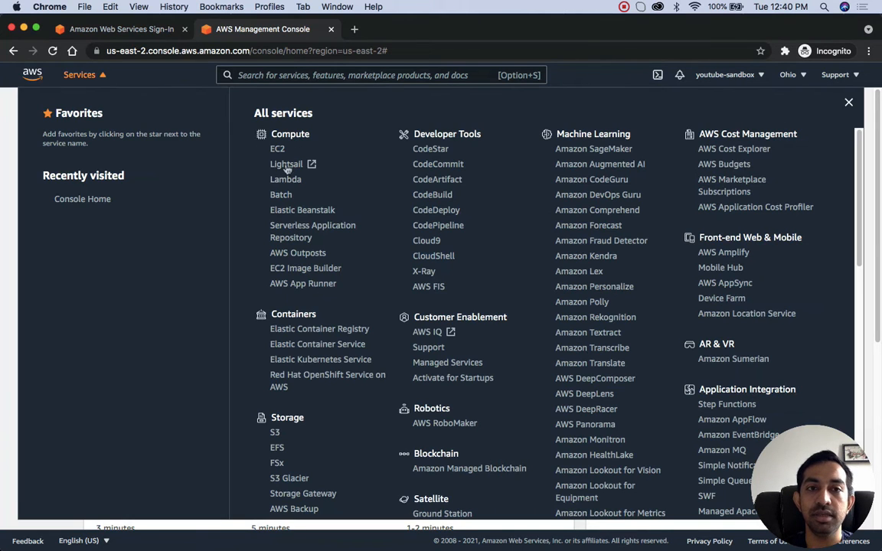
left_click(294, 75)
type("iam")
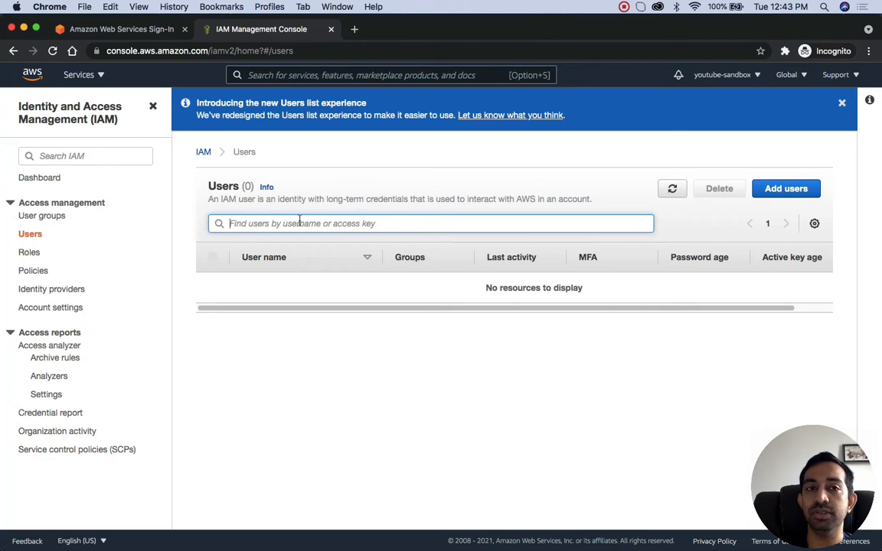
Step: Sign out of the youtube-sandbox account and return to the AWS Organizations accounts page in the regular browser window
left_click(748, 76)
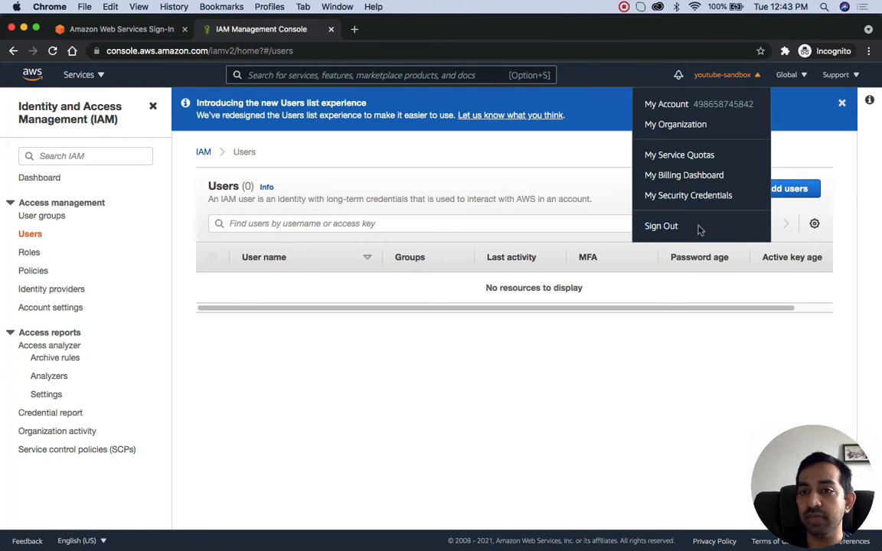
left_click(661, 226)
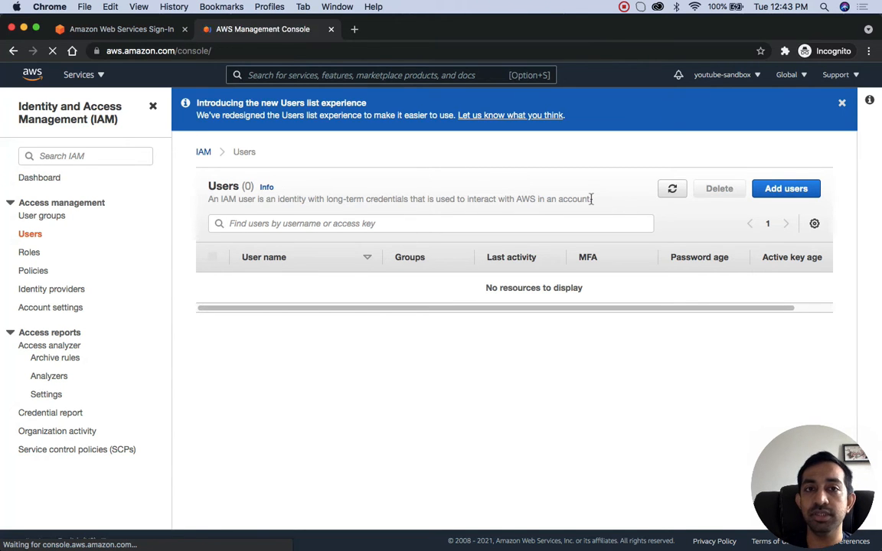
key("ctrl+Up")
left_click(540, 202)
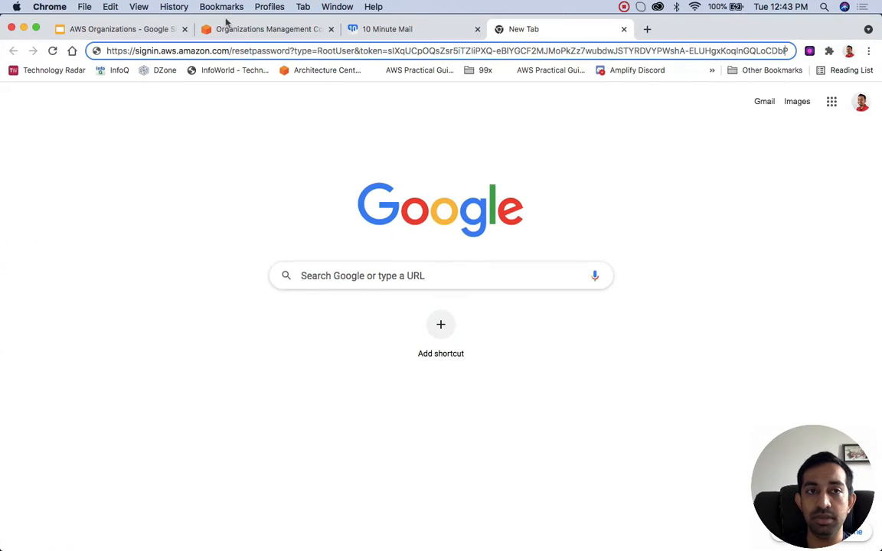
left_click(250, 31)
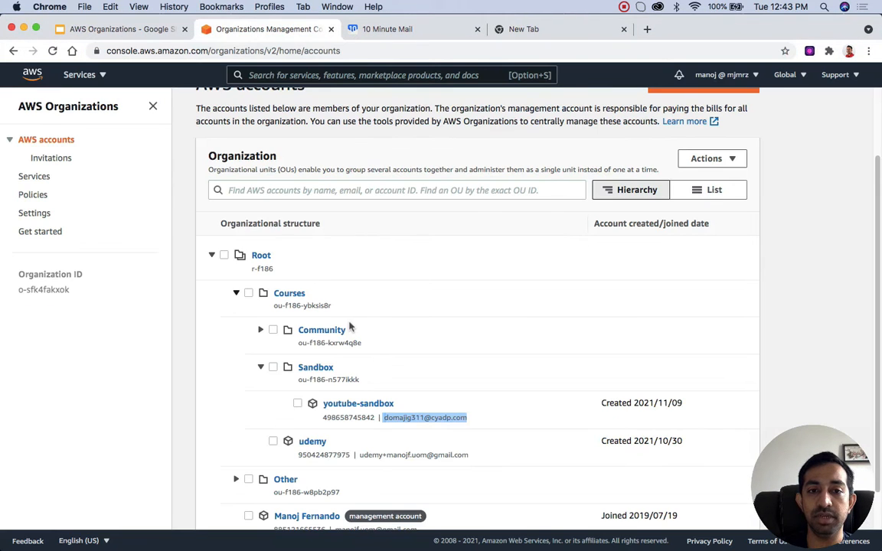
left_click(260, 367)
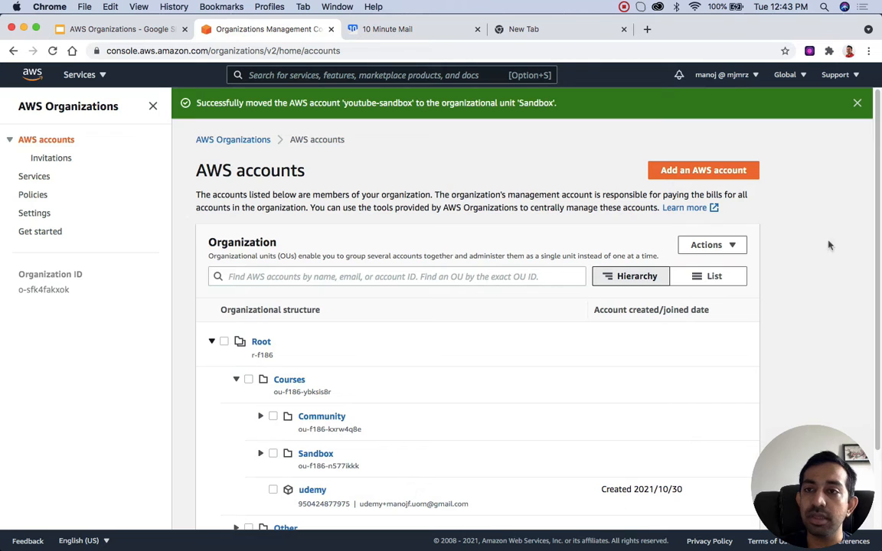
left_click(856, 102)
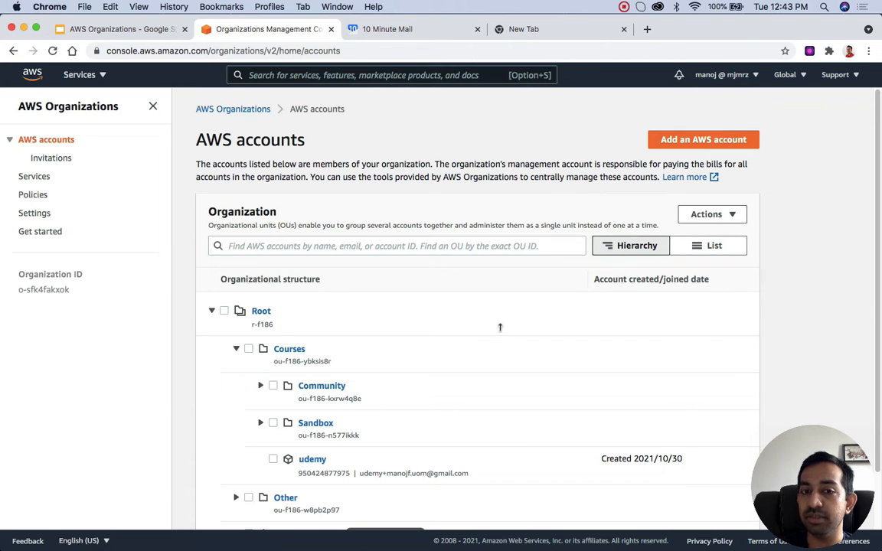
left_click(755, 75)
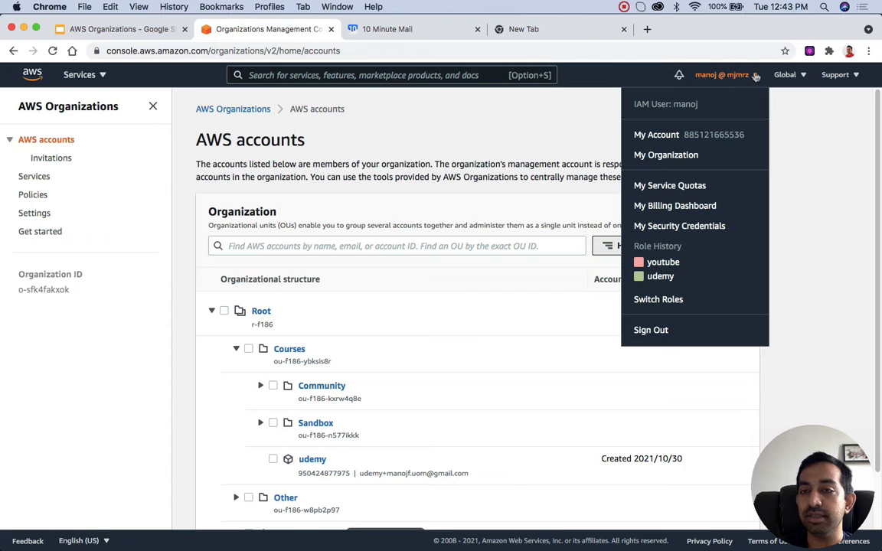
left_click(663, 301)
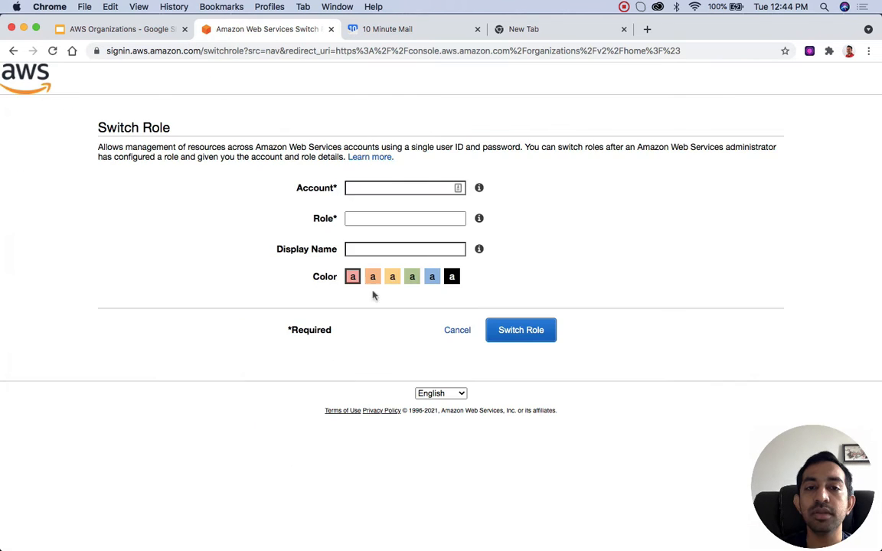
left_click(459, 333)
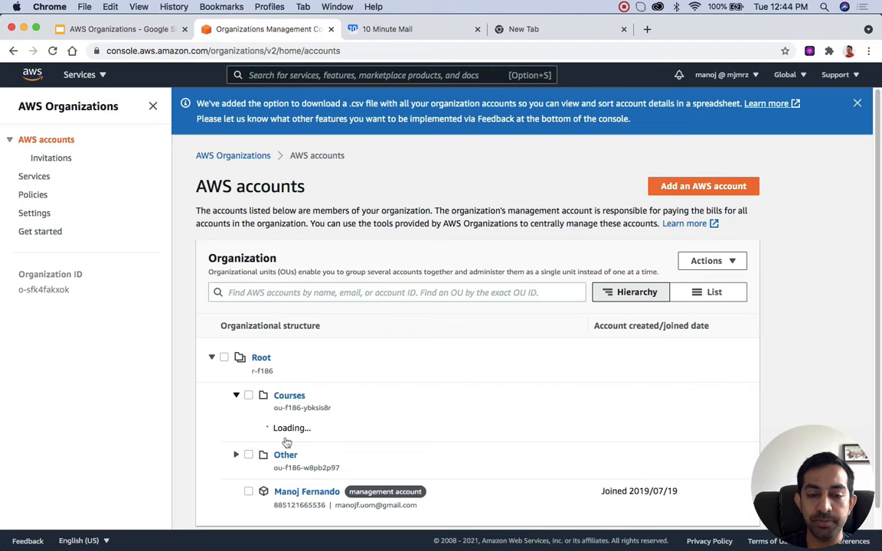
Step: Expand the Sandbox unit under Courses and copy the youtube-sandbox account ID
scroll(285, 440, "down", 3)
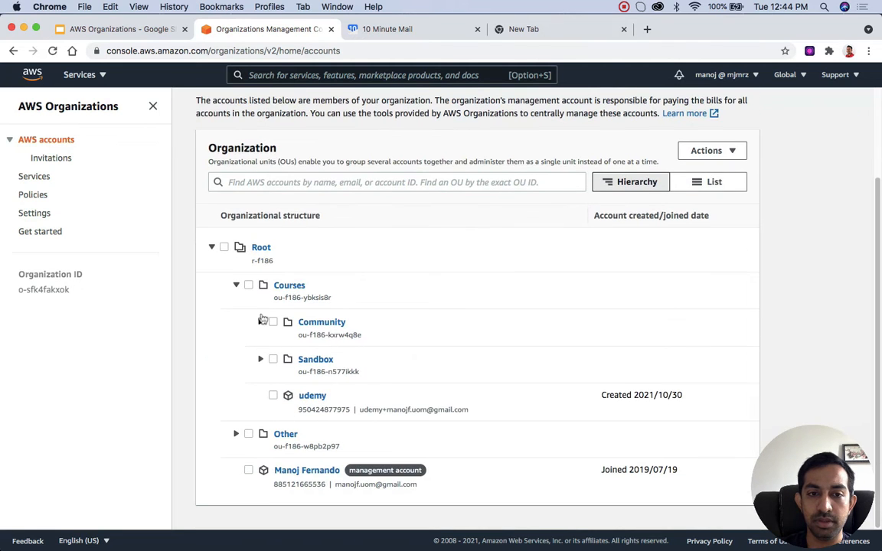
left_click(262, 359)
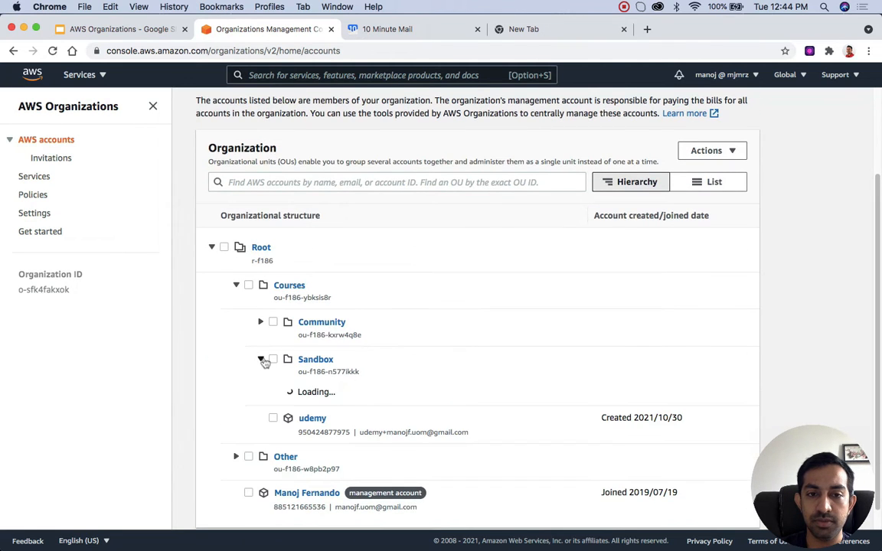
double_click(352, 410)
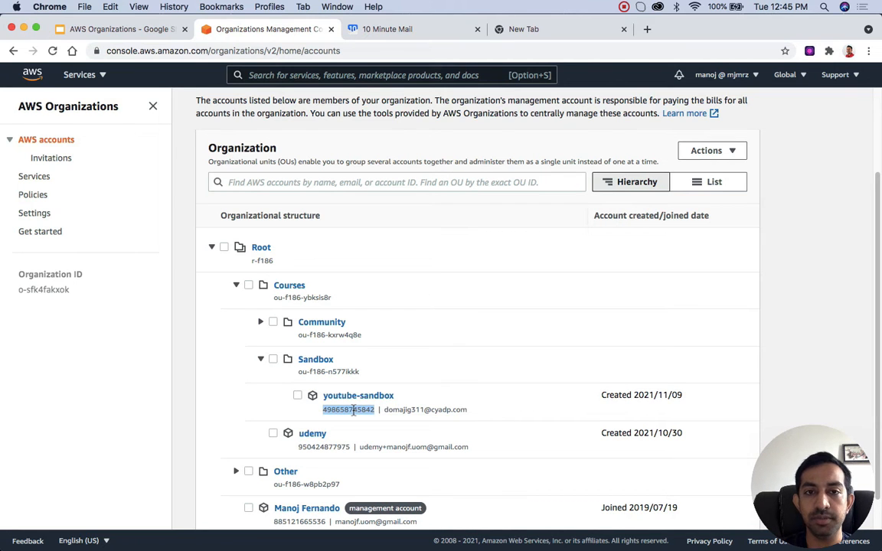
Step: Start switching roles, entering the copied youtube-sandbox account ID and the role OrganizationAccountAccessRole
scroll(353, 410, "up", 3)
left_click(722, 74)
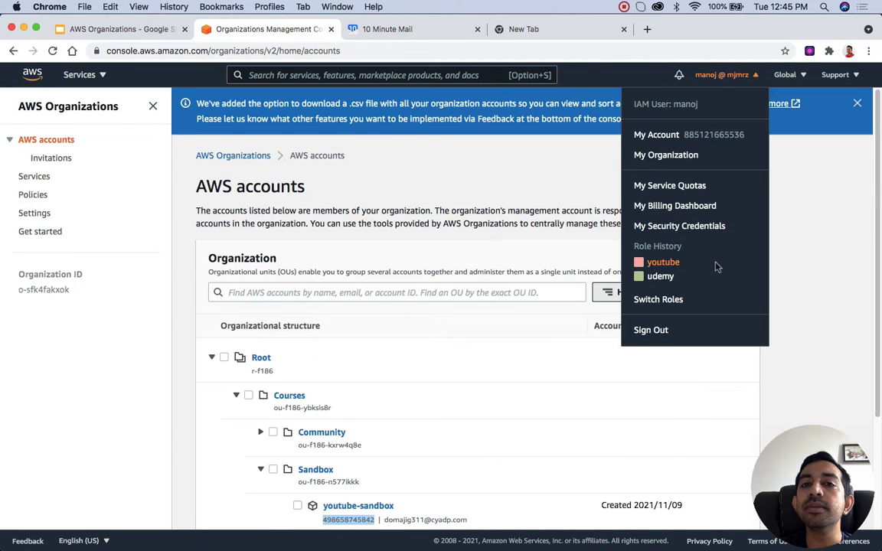
left_click(657, 300)
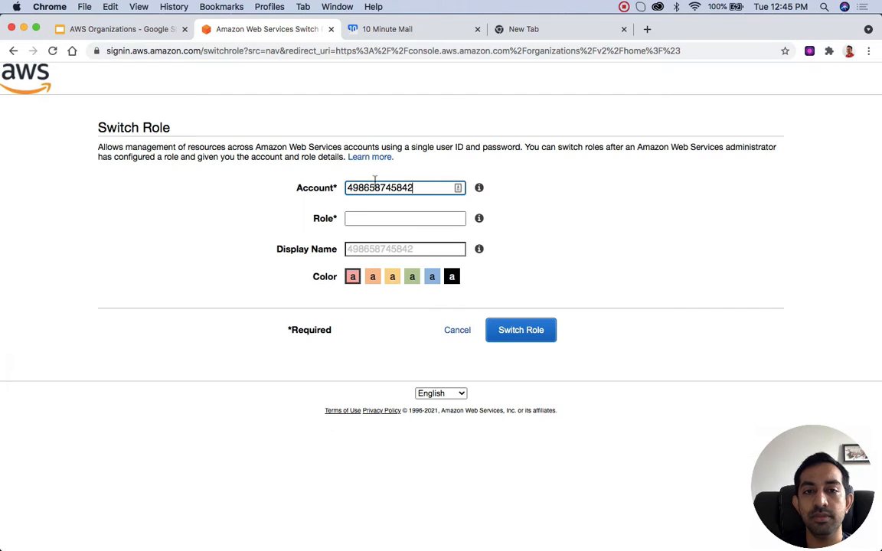
left_click(366, 216)
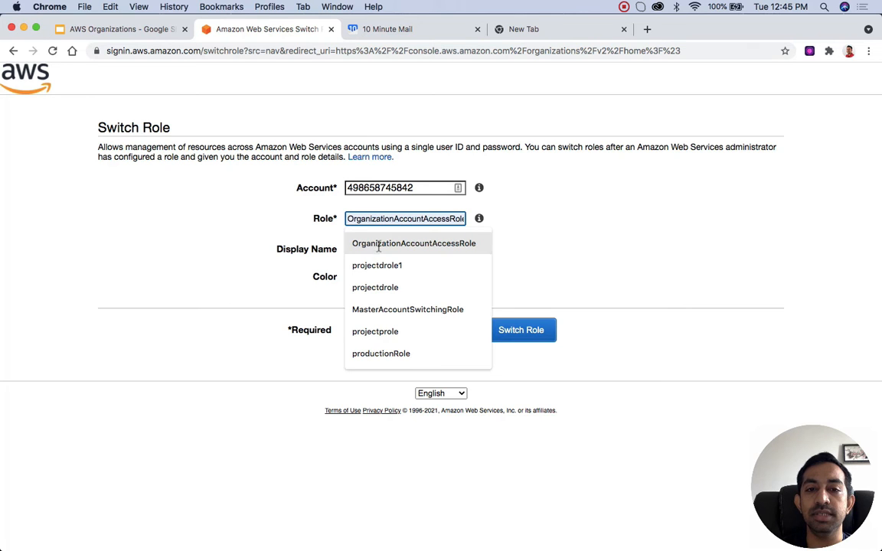
left_click(378, 244)
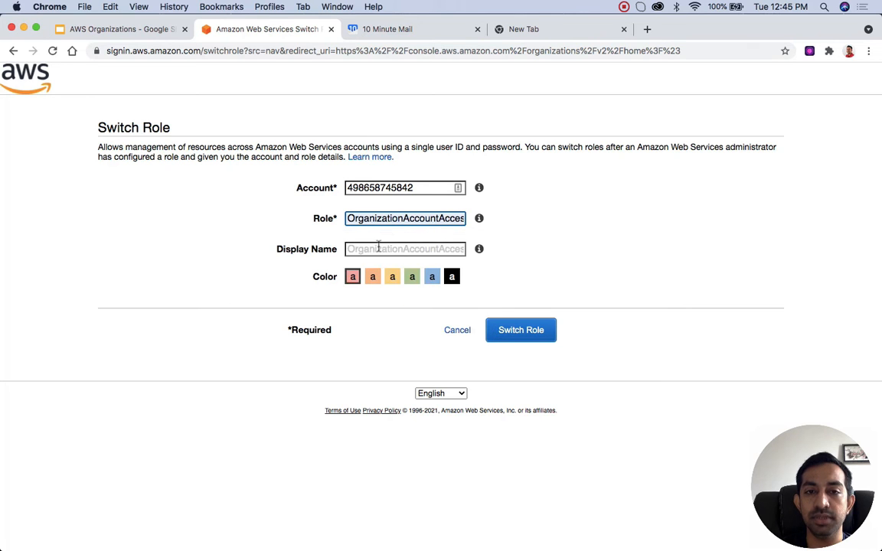
double_click(433, 218)
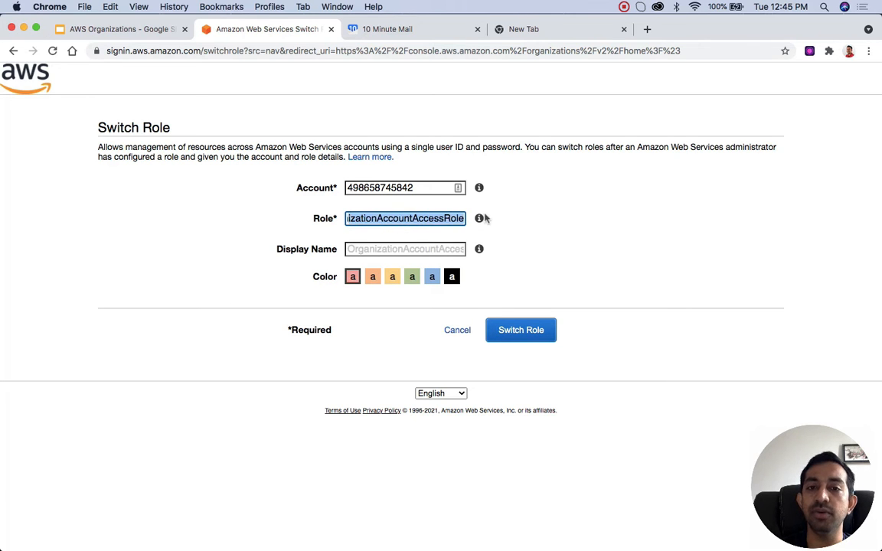
Step: Switch to the role with display name youtube-sandbox and the yellow colour, and check which role and account are active
left_click(394, 248)
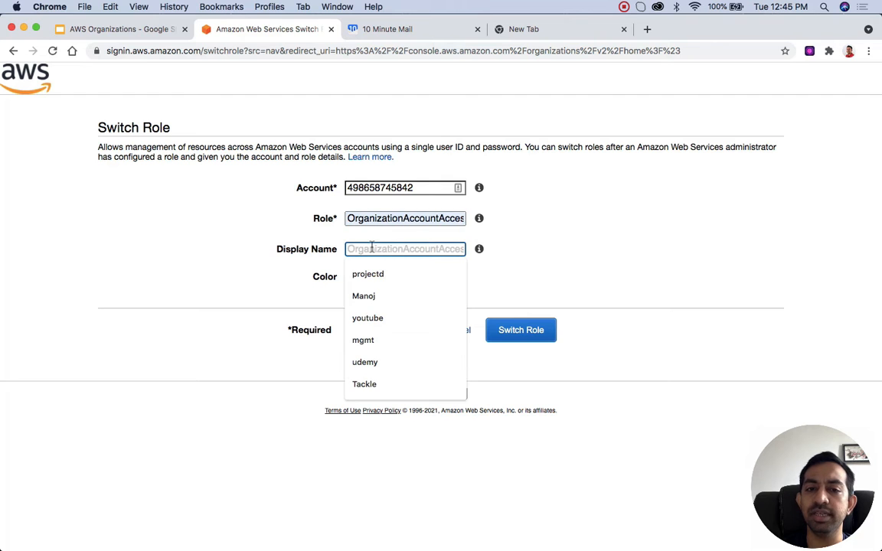
type("y")
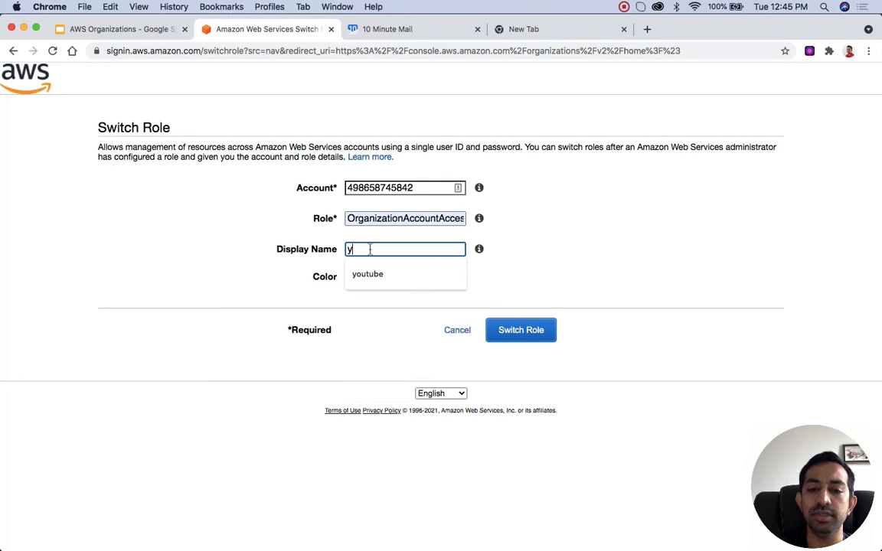
type("outube-sandbox")
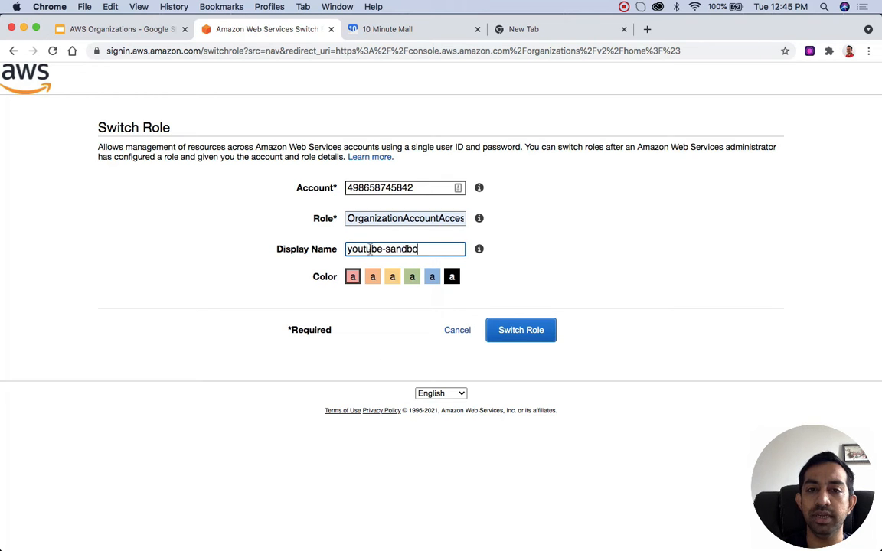
left_click(393, 277)
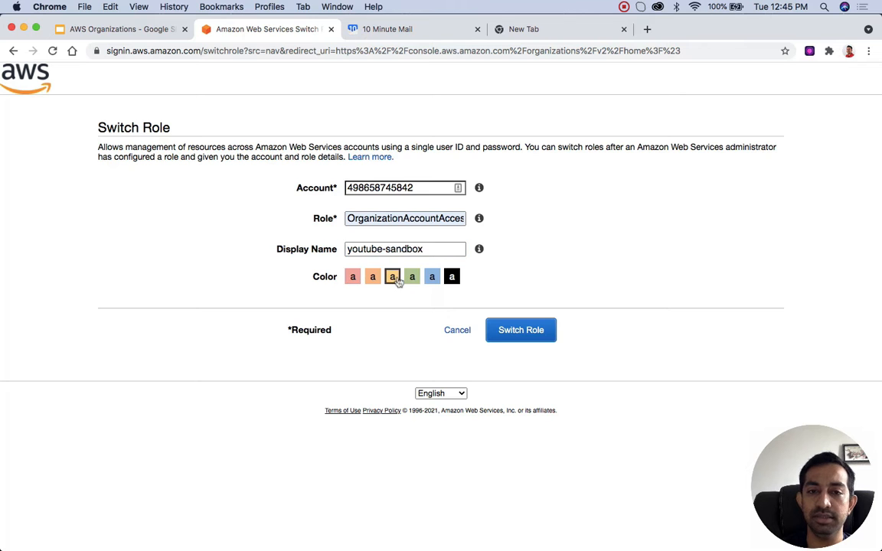
left_click(519, 330)
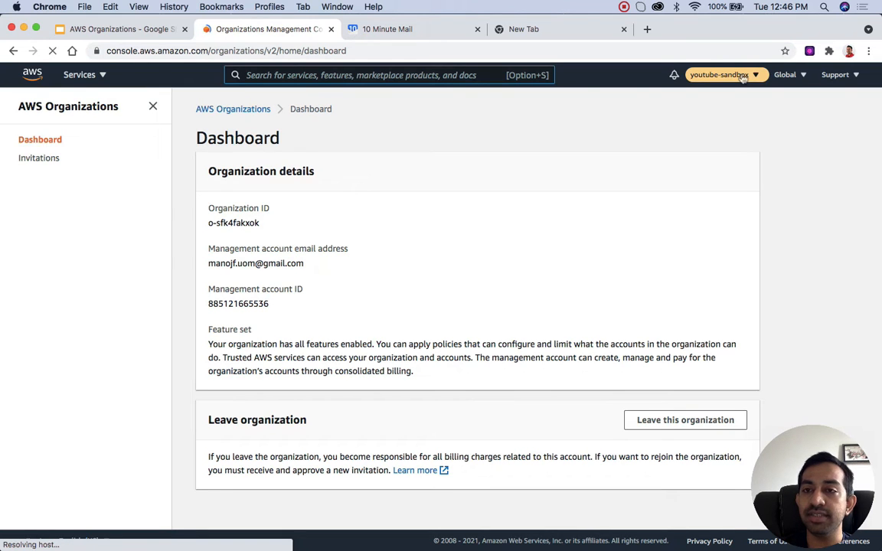
left_click(724, 75)
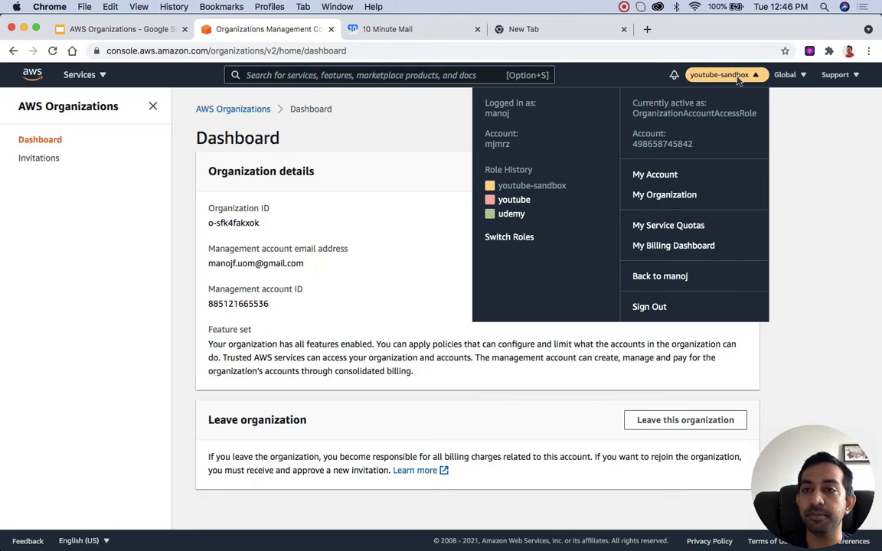
left_click(868, 192)
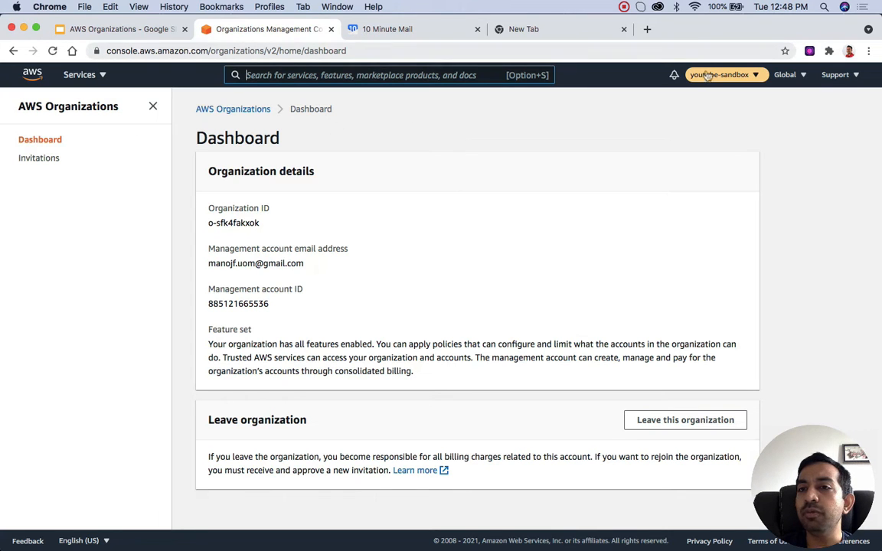
Step: Search for iam, view the account's roles, and examine OrganizationAccountAccessRole's ARN and its AdministratorAccess policy
key("alt+s")
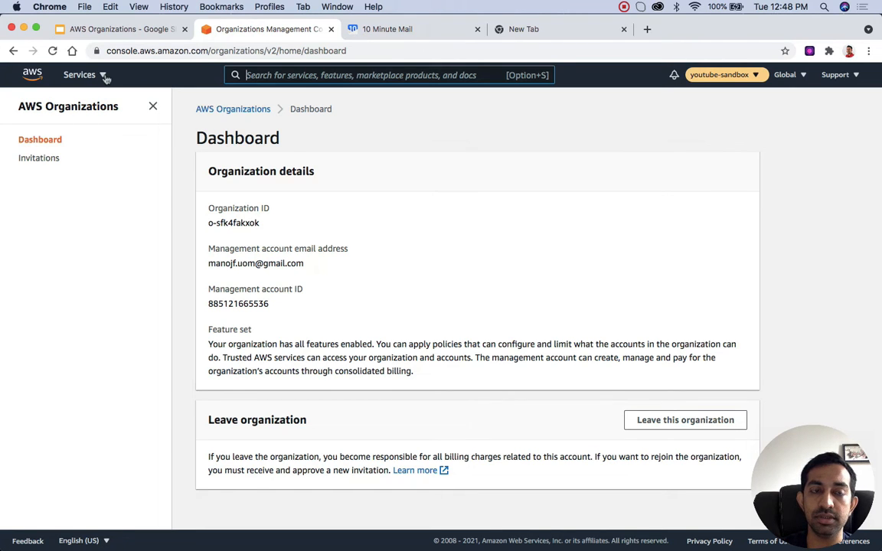
type("iam")
left_click(292, 175)
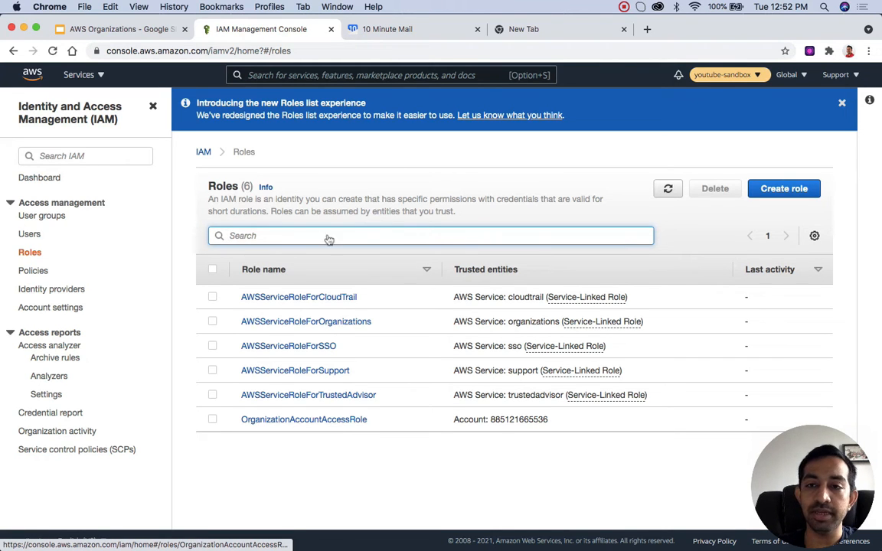
left_click(337, 421)
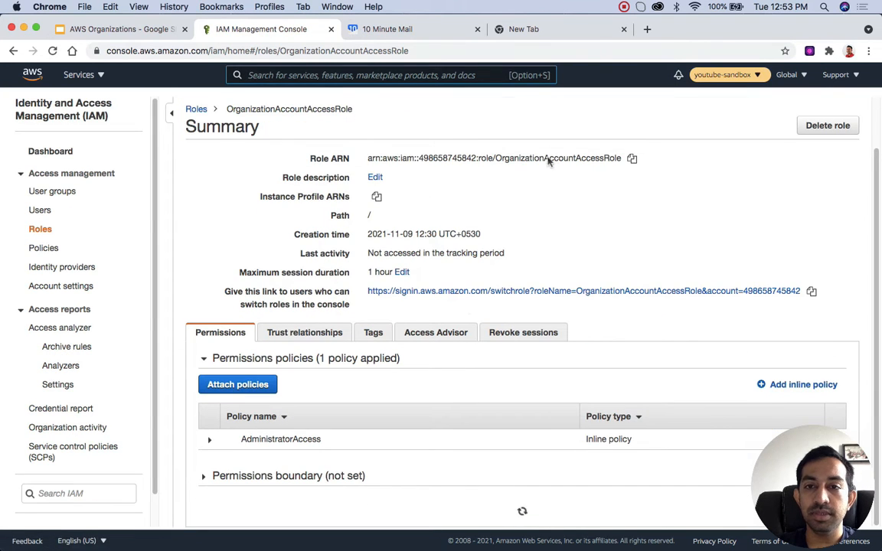
triple_click(548, 157)
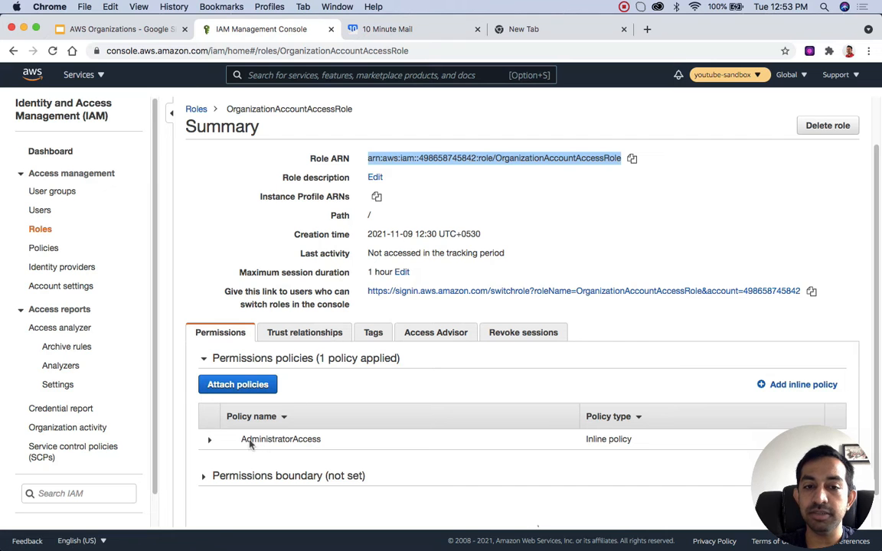
left_click(211, 442)
scroll(212, 445, "down", 3)
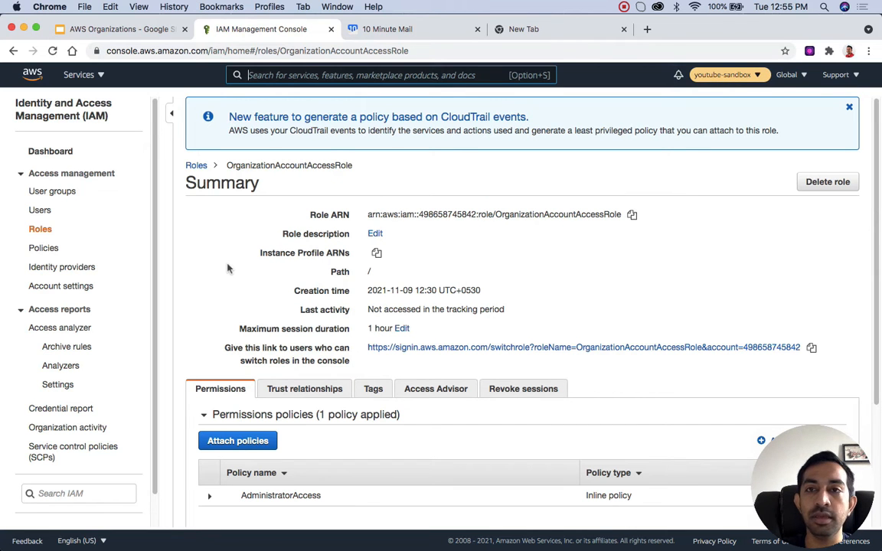
Step: Start a new IAM user named sandbox with both access key programmatic access and password console access
left_click(45, 190)
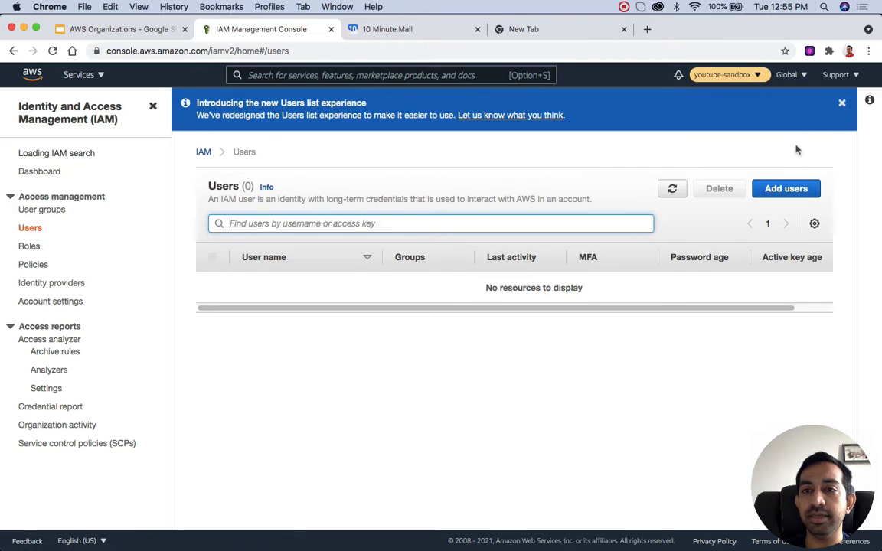
left_click(785, 191)
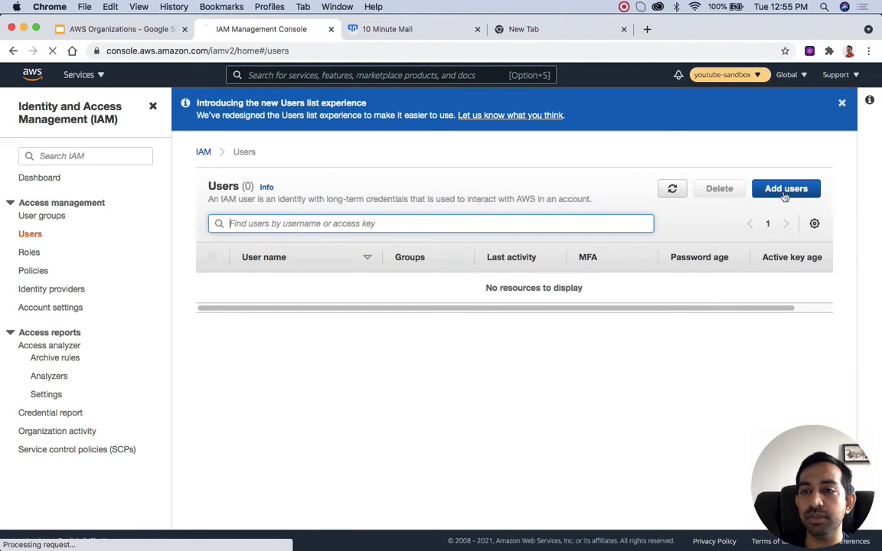
left_click(359, 199)
type("sandbox")
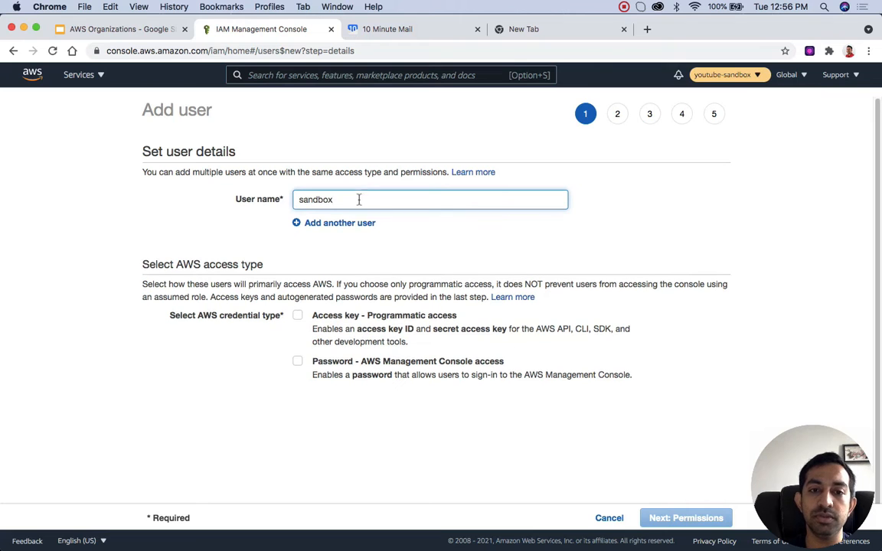
left_click(300, 317)
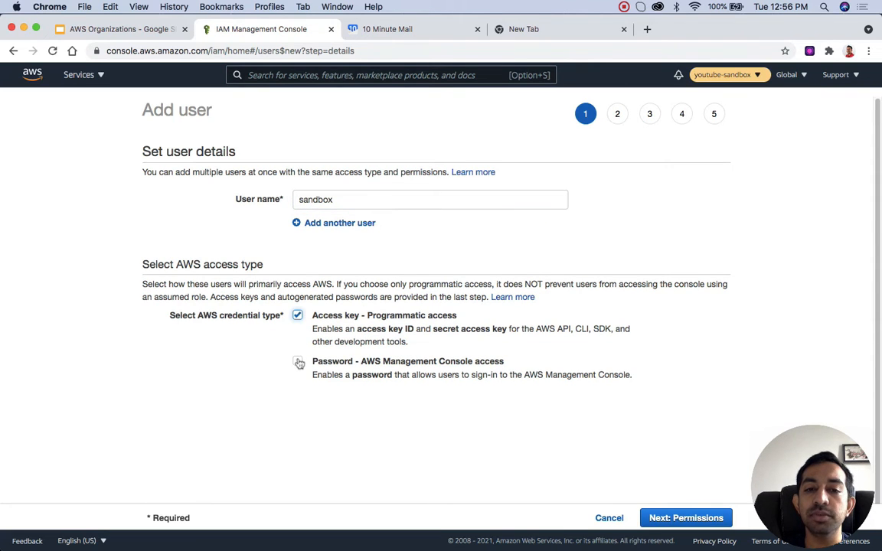
left_click(299, 363)
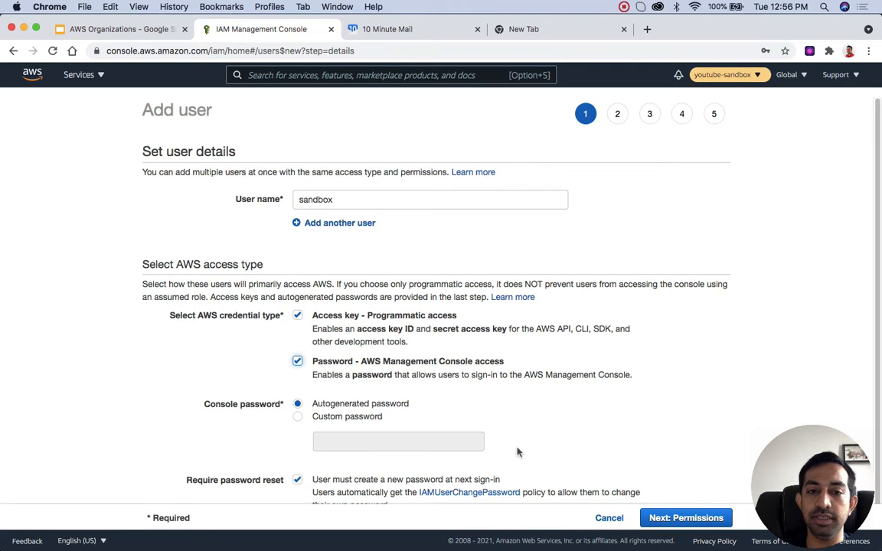
Step: Enter a custom console password for the sandbox user, turn off the required password reset, and continue to its permissions
scroll(517, 452, "down", 1)
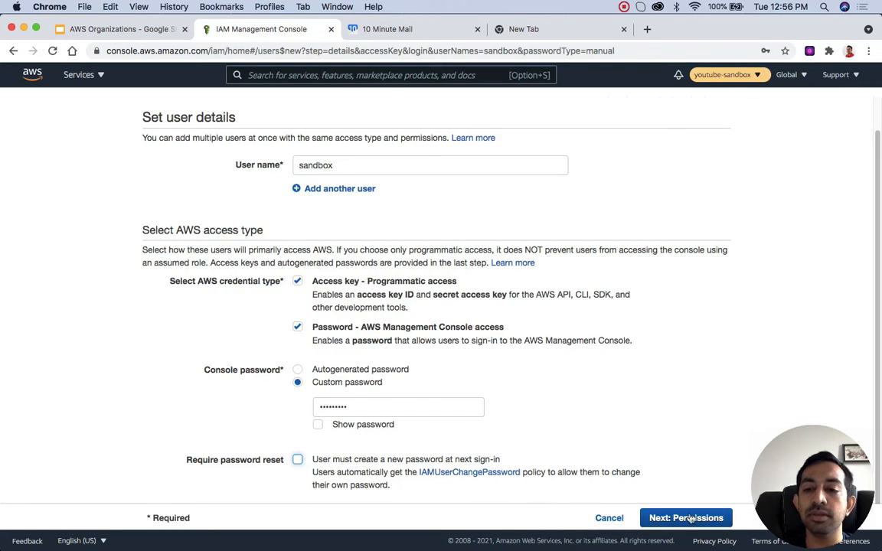
left_click(692, 519)
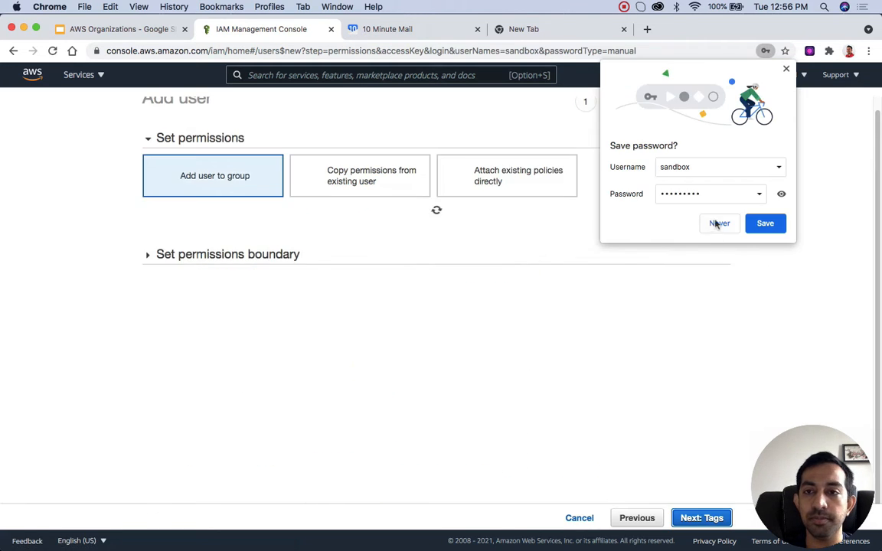
left_click(764, 223)
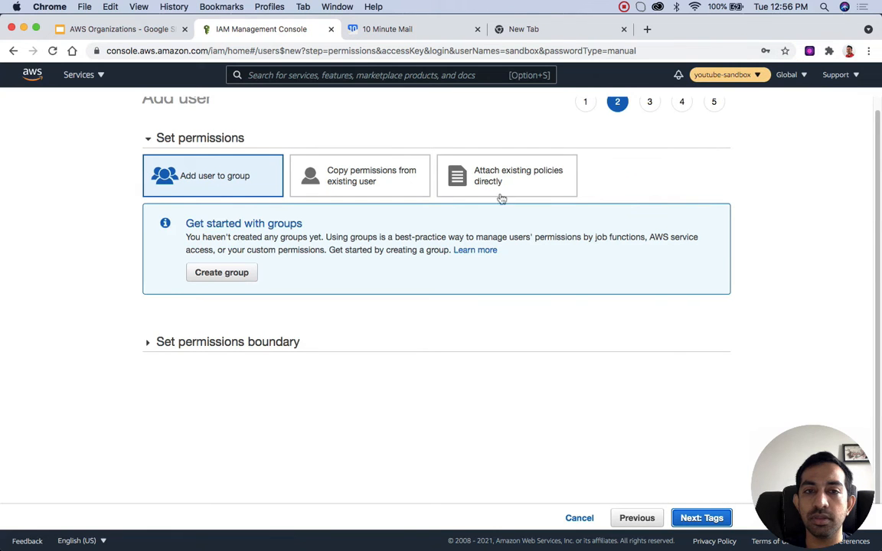
Step: Attach the existing AdministratorAccess policy directly, create the sandbox user without tags, and return to the Users list
left_click(496, 171)
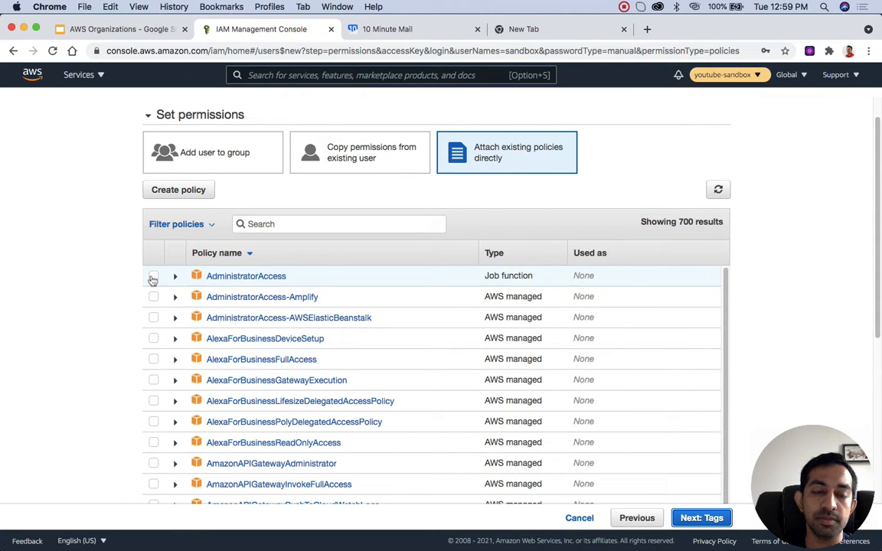
left_click(153, 276)
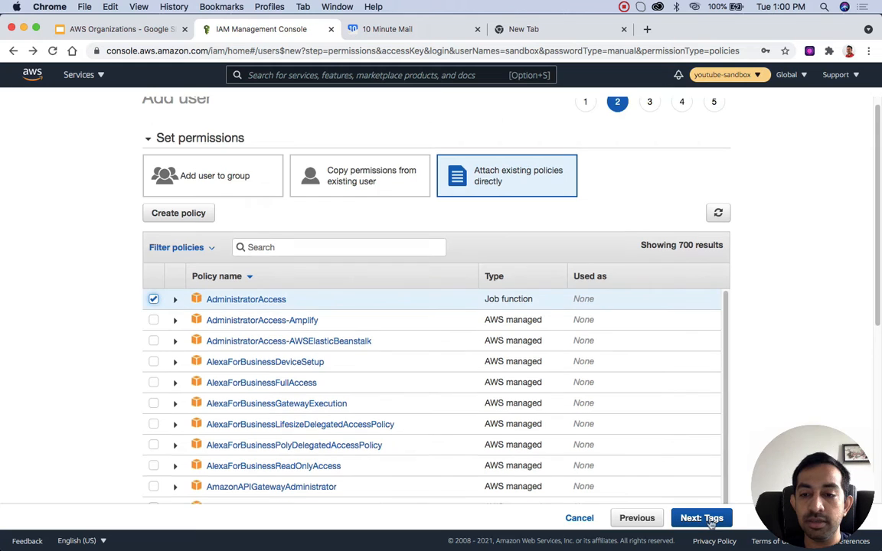
left_click(710, 520)
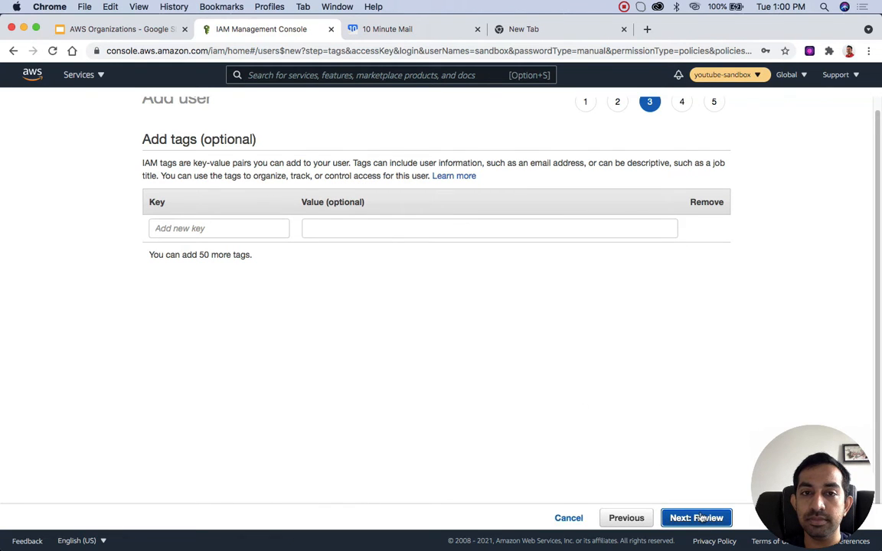
left_click(701, 518)
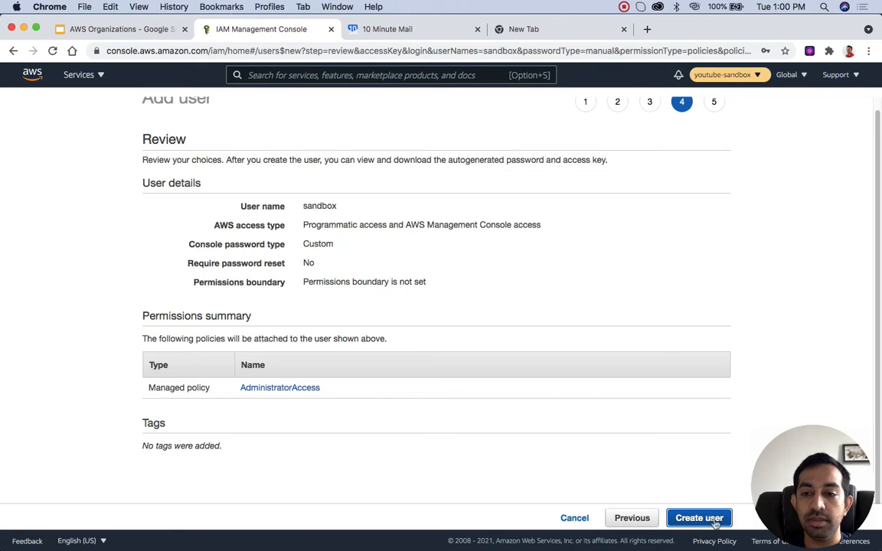
left_click(715, 521)
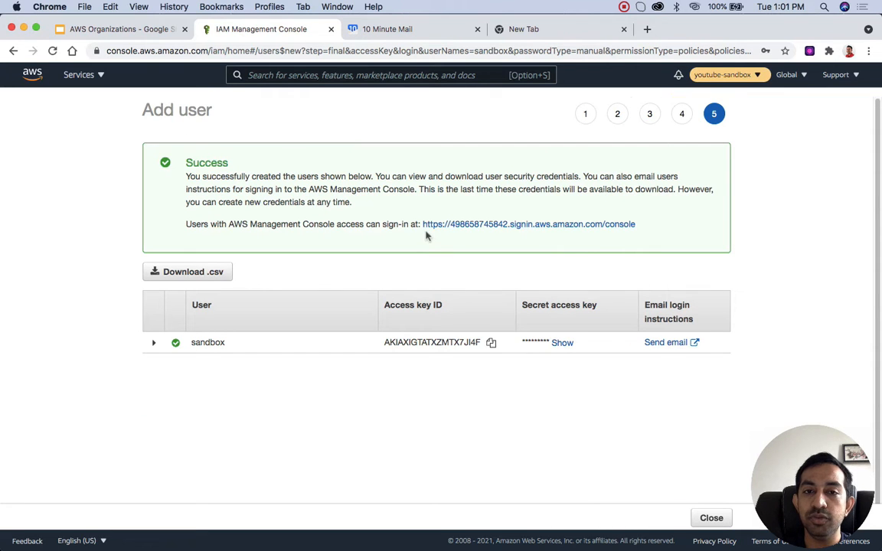
left_click(712, 520)
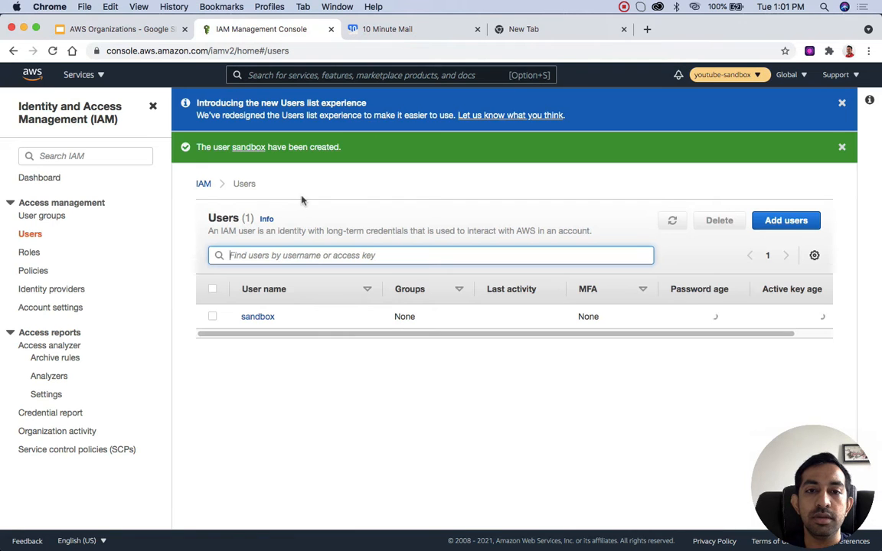
Step: Create the account alias youtube-sandbox from the IAM dashboard
left_click(48, 184)
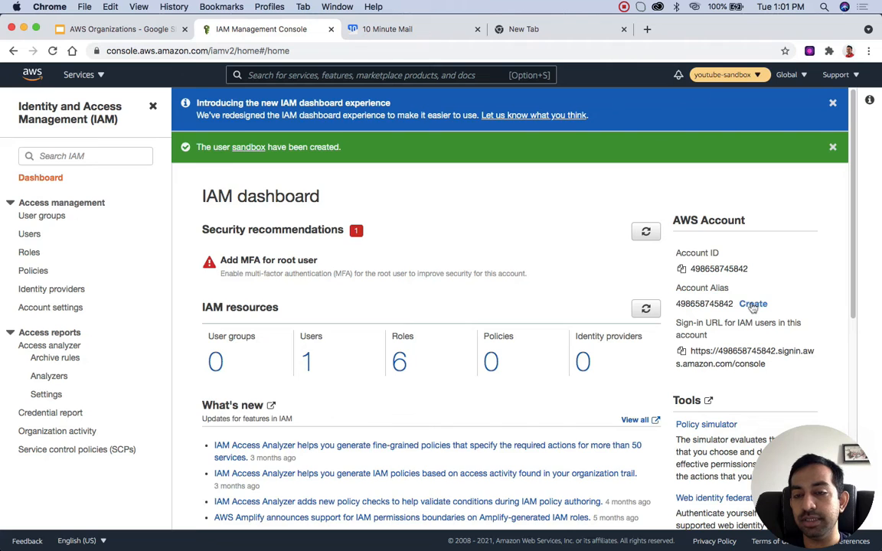
left_click(753, 305)
left_click(368, 303)
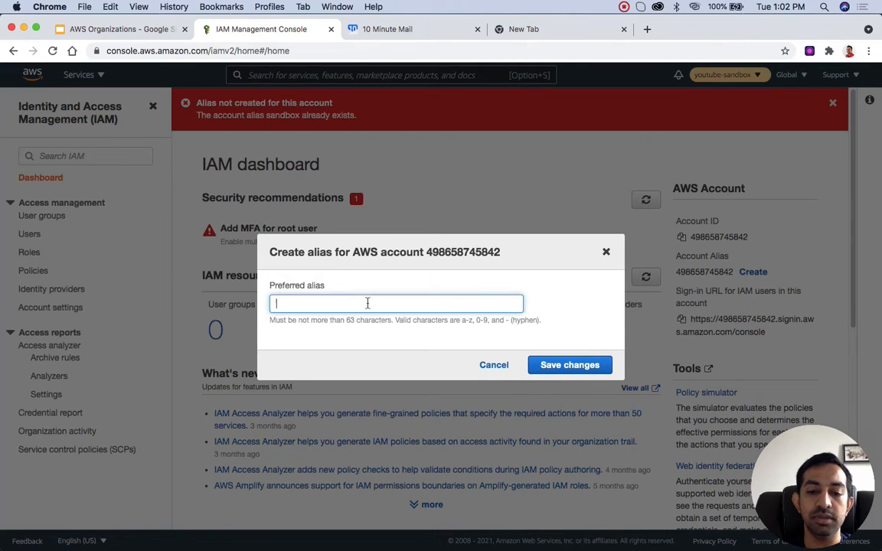
type("youtube-sandbox")
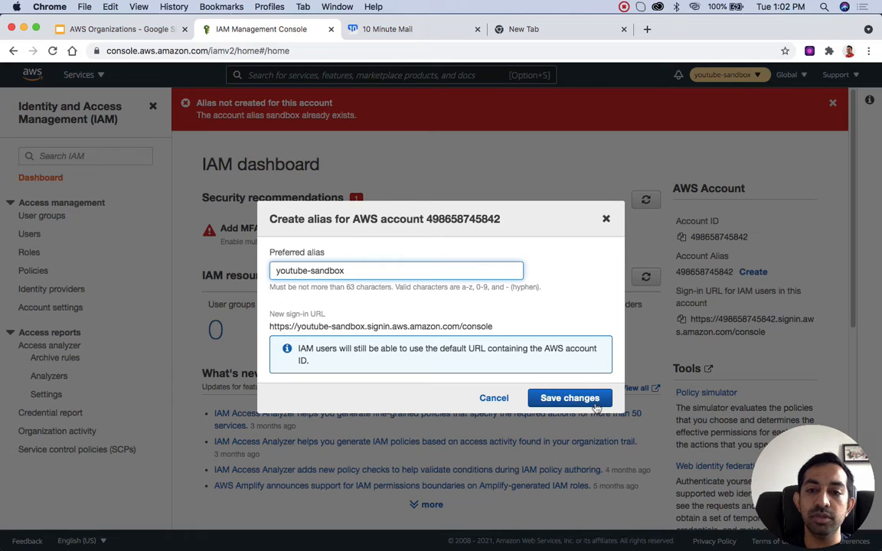
left_click(596, 407)
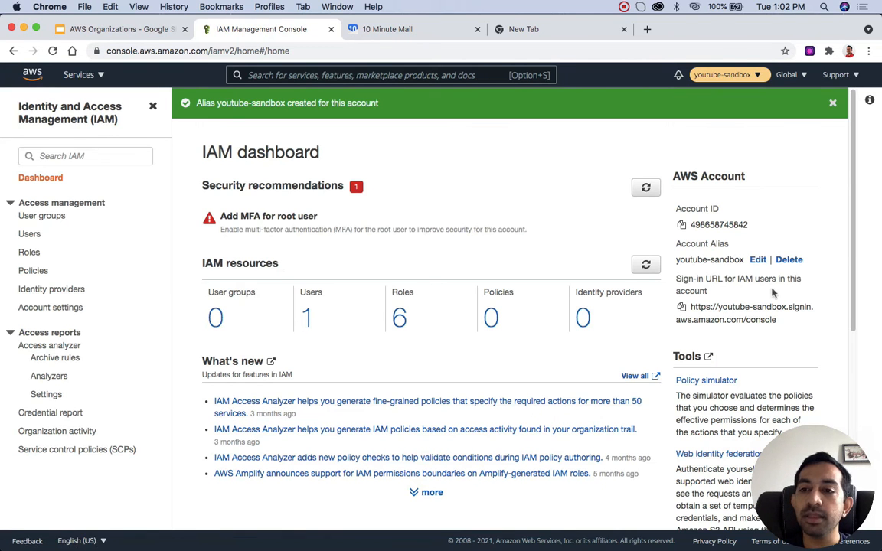
Step: Copy the IAM users' sign-in URL and open the AWS sign-in page in the incognito window
left_click(682, 307)
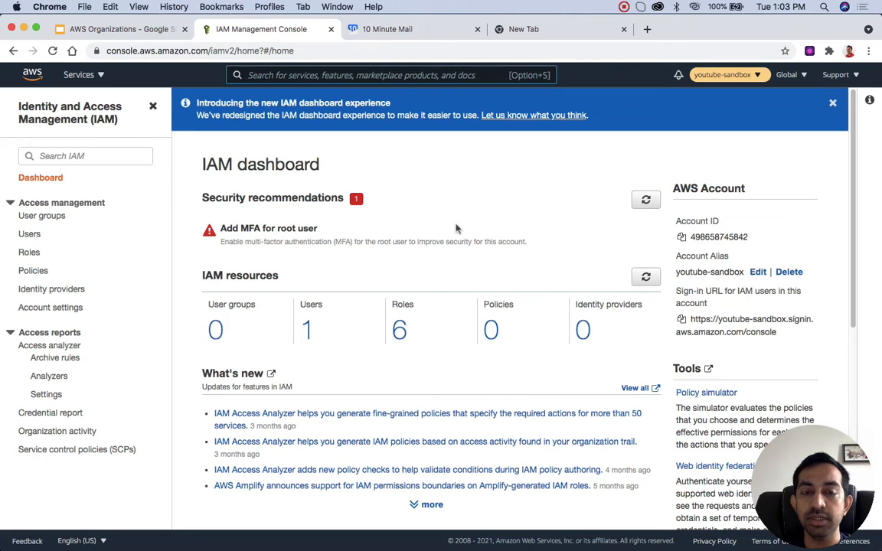
key("ctrl+Up")
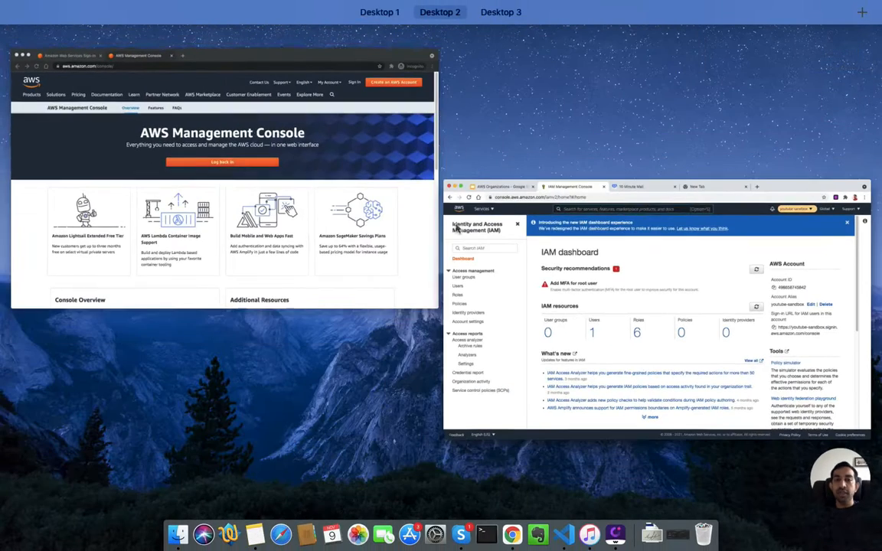
left_click(201, 50)
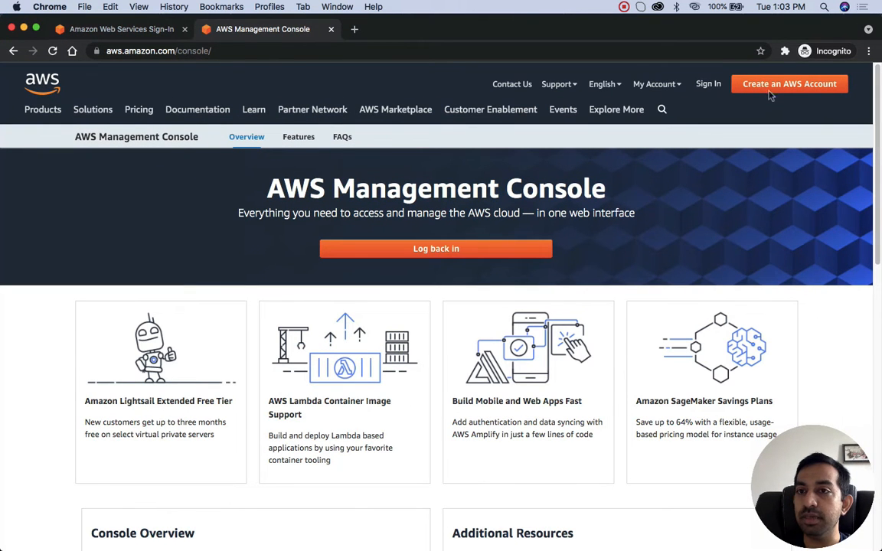
left_click(710, 86)
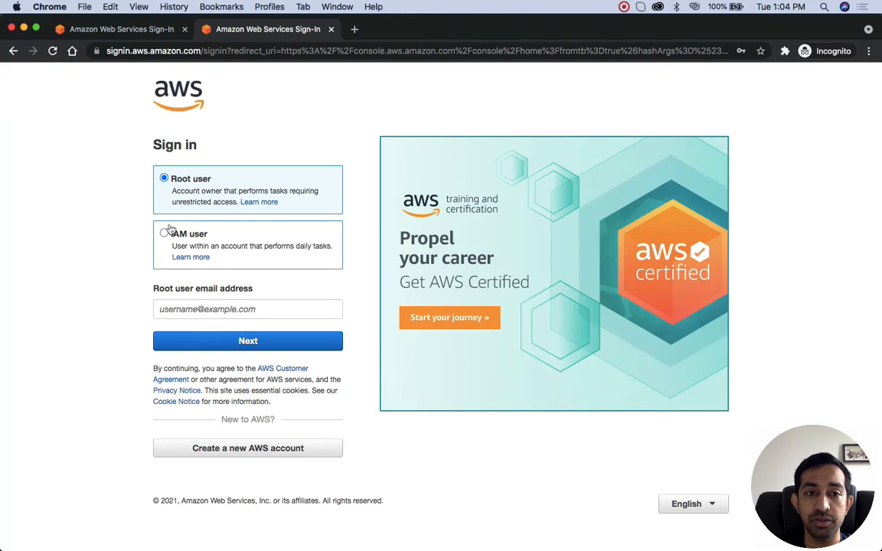
Step: Choose IAM user sign-in and submit the account alias youtube-sandbox
left_click(163, 234)
left_click(198, 309)
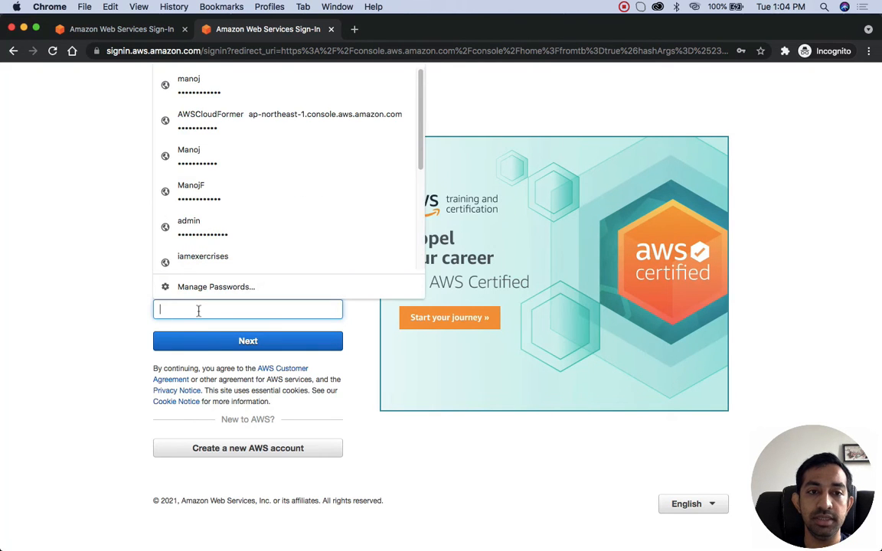
type("youtu")
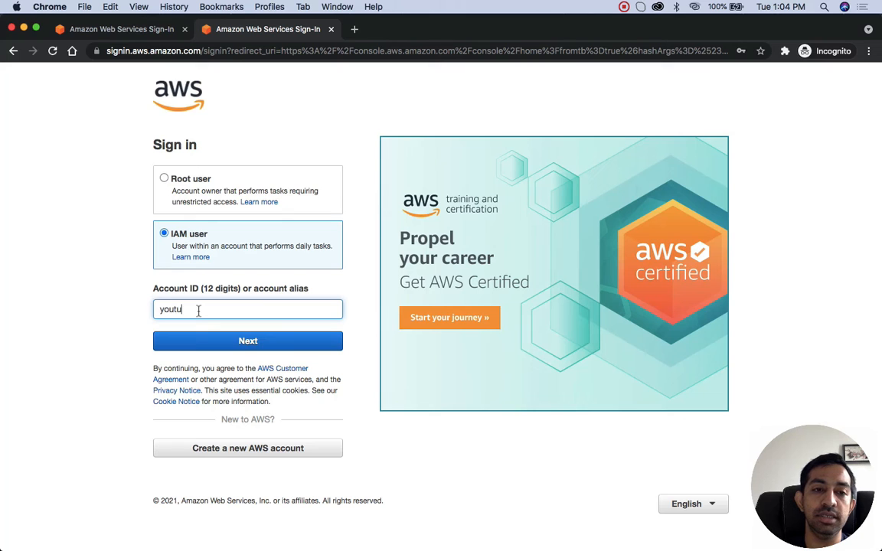
type("be-sandbox")
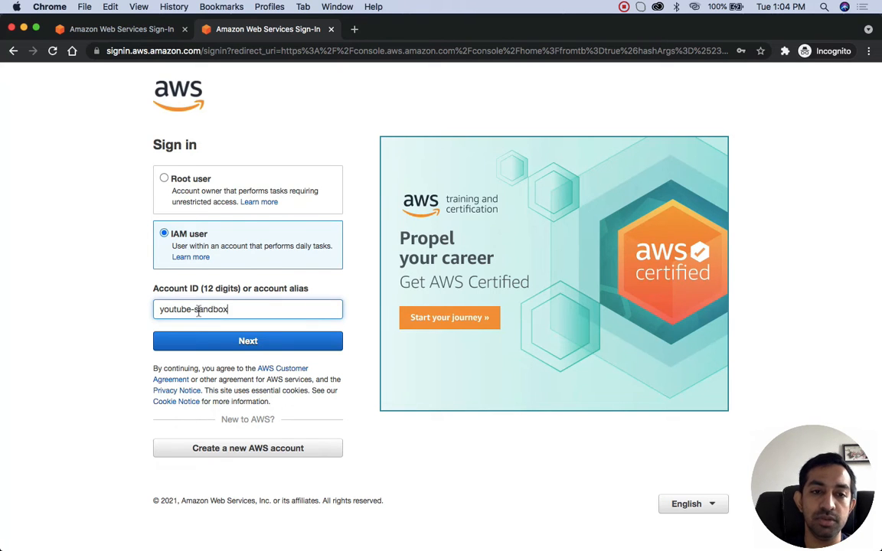
left_click(221, 348)
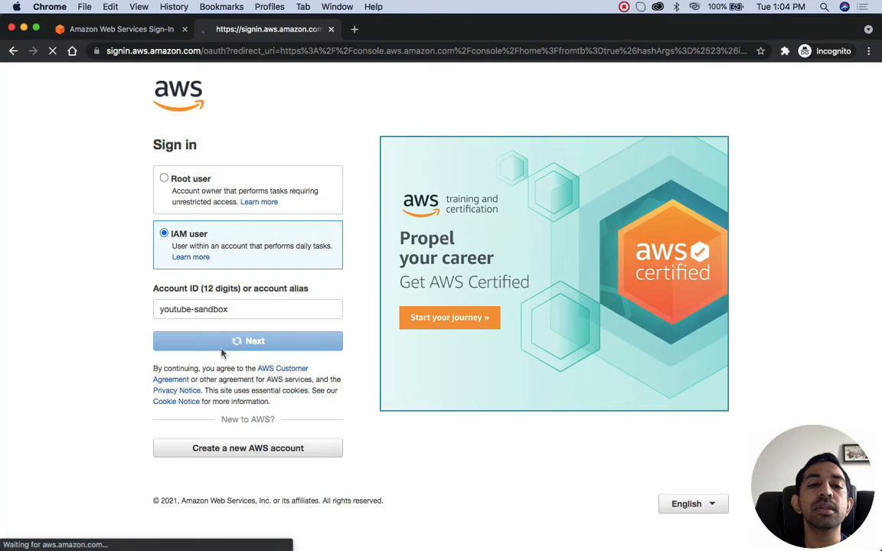
Step: Sign in as the IAM user sandbox with the account password
type("sando")
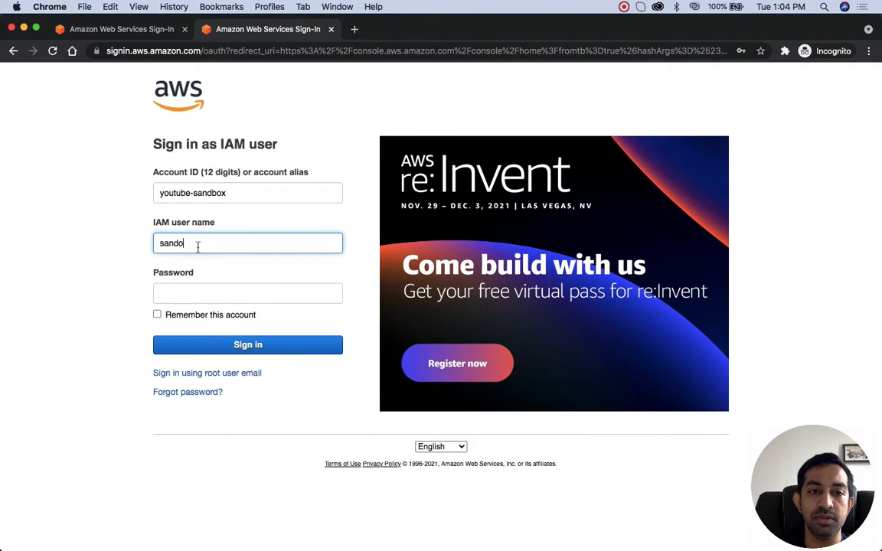
left_click(239, 282)
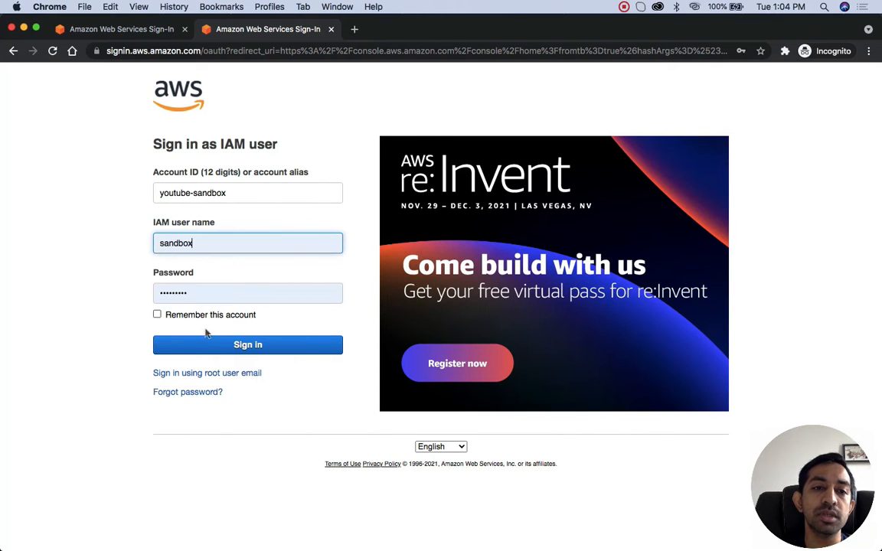
left_click(214, 350)
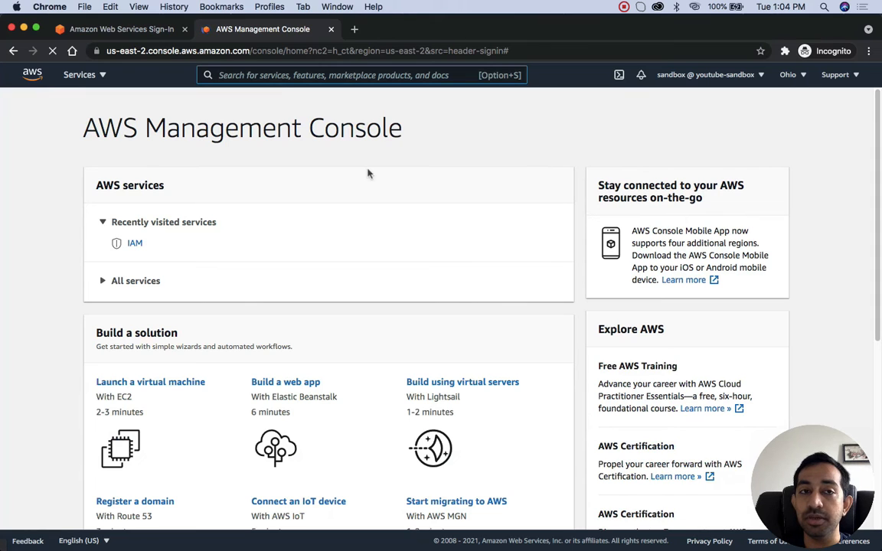
Step: Try to leave the organization from the sandbox account's organization dashboard, reviewing the billing notice, and cancel the confirmation
left_click(761, 76)
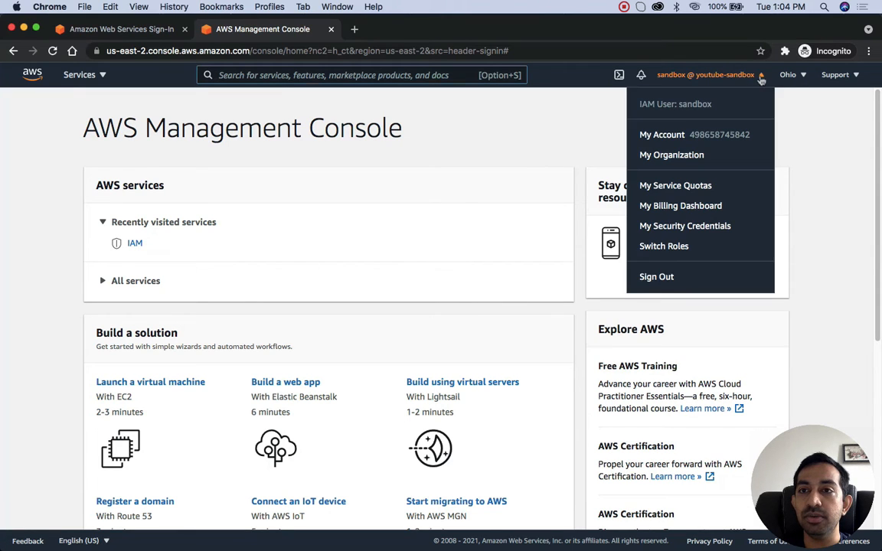
left_click(665, 157)
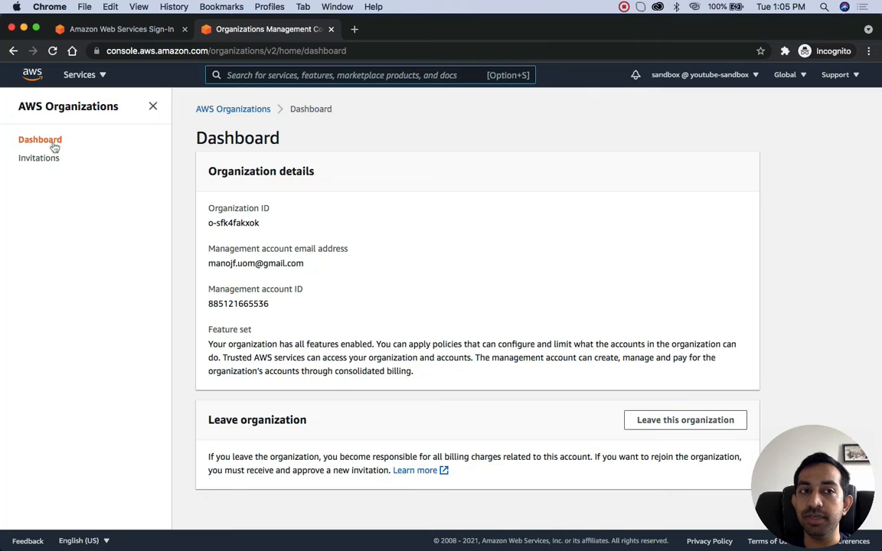
left_click(660, 421)
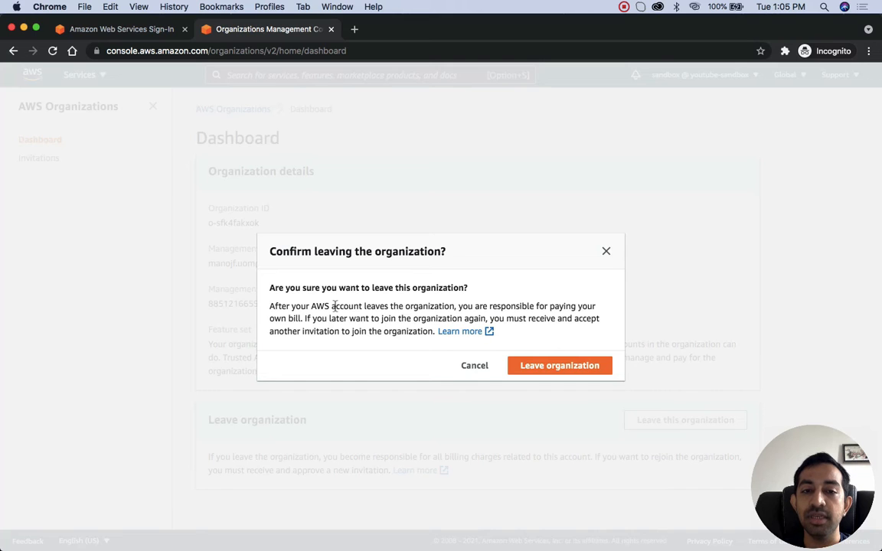
left_click_drag(458, 306, 554, 321)
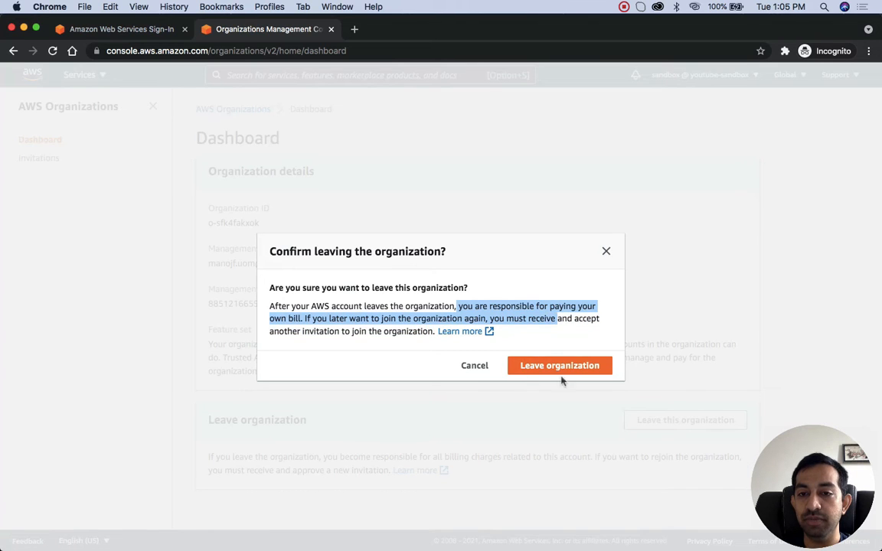
left_click(576, 341)
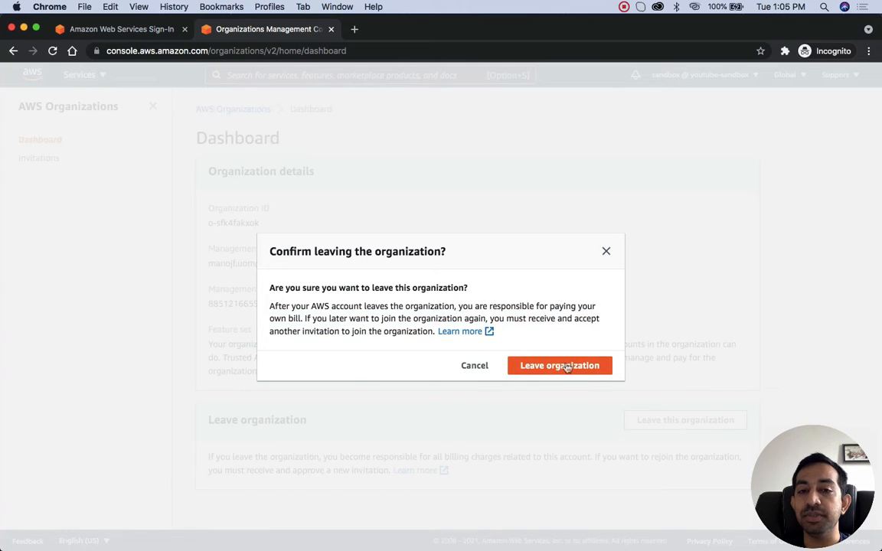
left_click(567, 366)
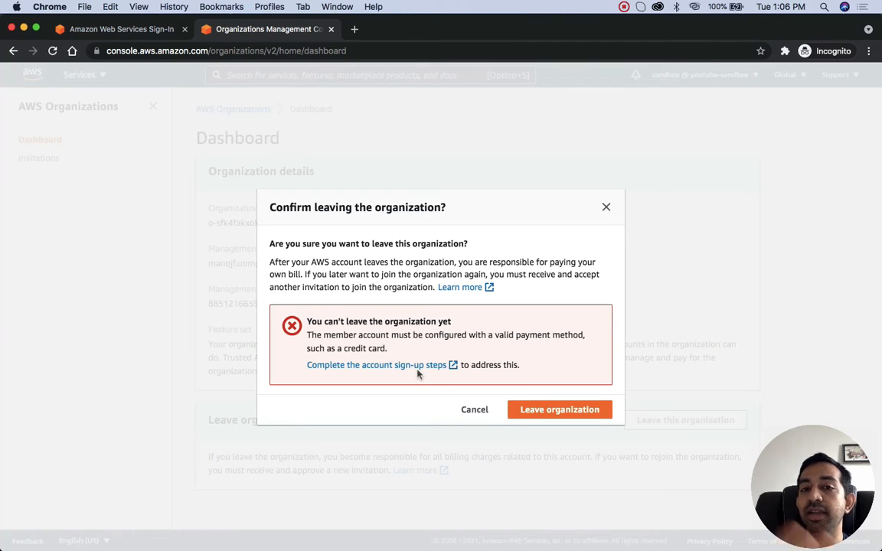
left_click(471, 410)
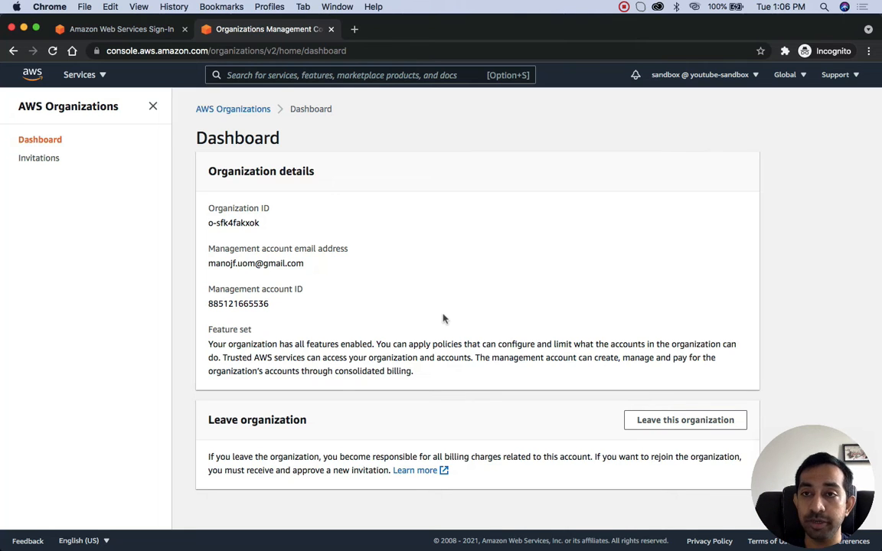
Step: Return to the regular browser window and switch from the youtube-sandbox role back to the management account's user
key("ctrl+Up")
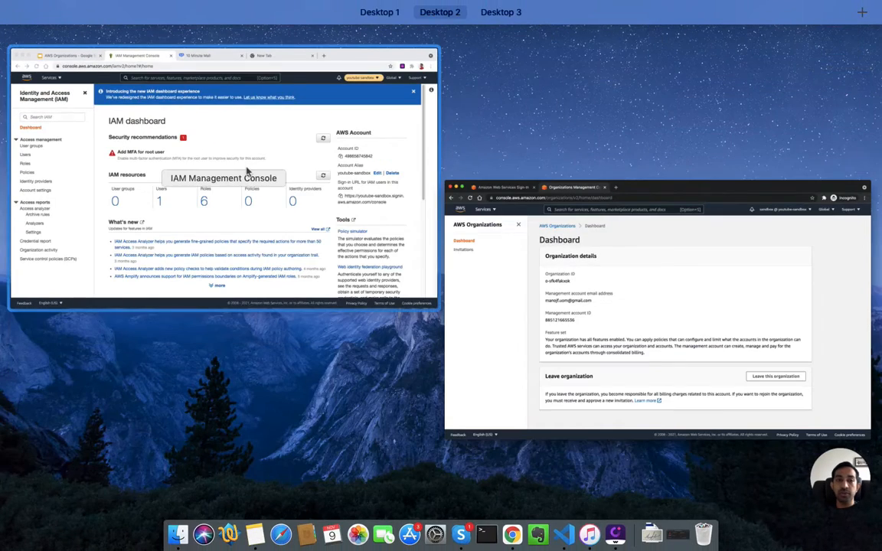
left_click(247, 171)
left_click(733, 75)
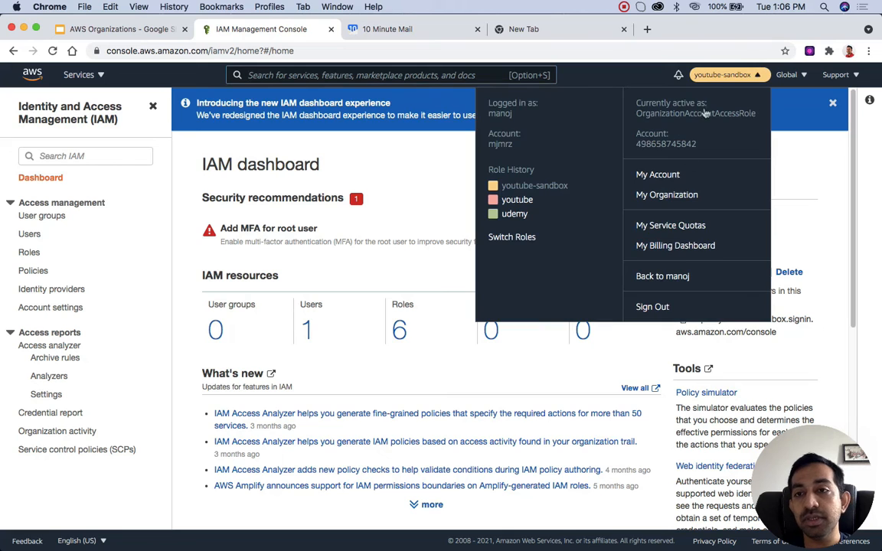
left_click(665, 279)
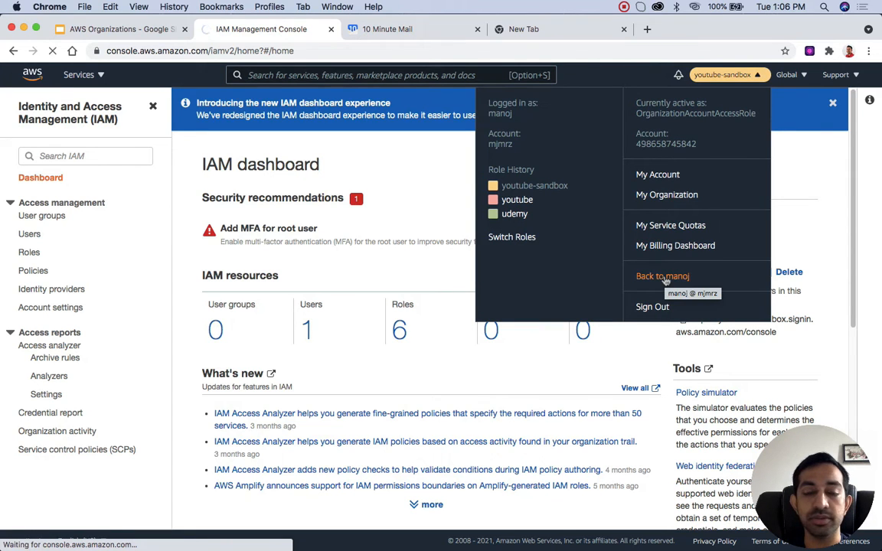
Step: Open the management account's AWS Organizations accounts page and dismiss the CSV download notice
left_click(756, 75)
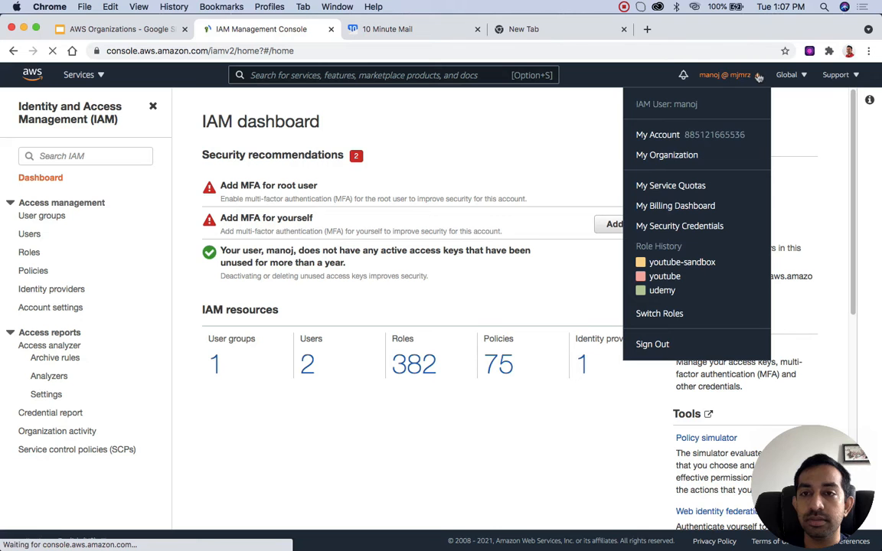
left_click(667, 157)
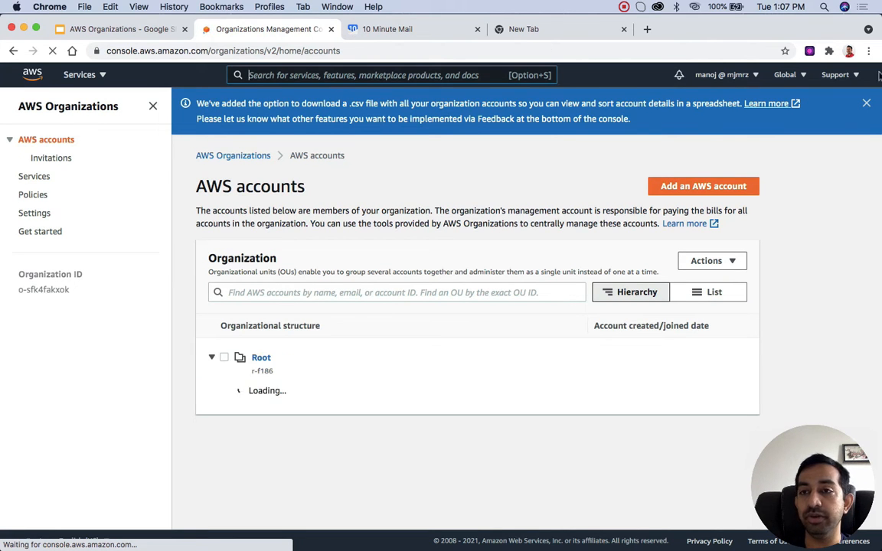
left_click(866, 102)
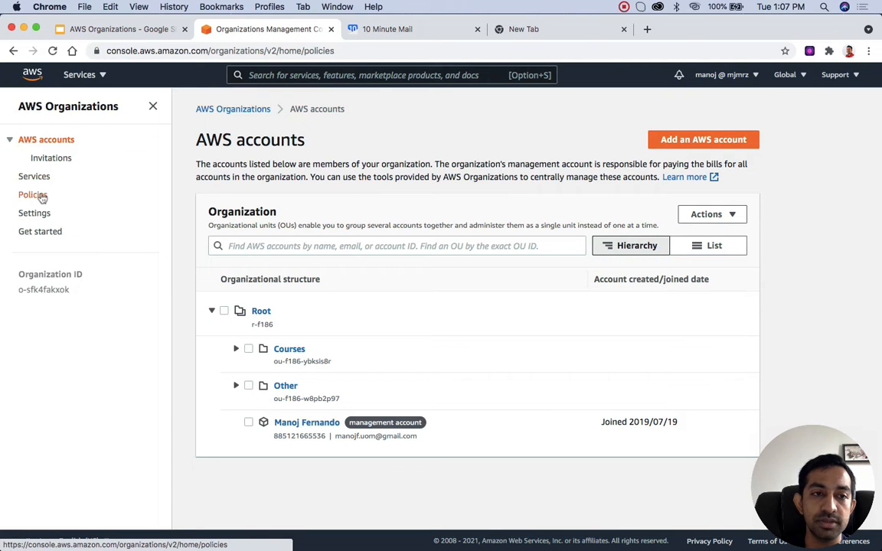
Step: Open the organization's service control policies and start creating a new policy
left_click(33, 196)
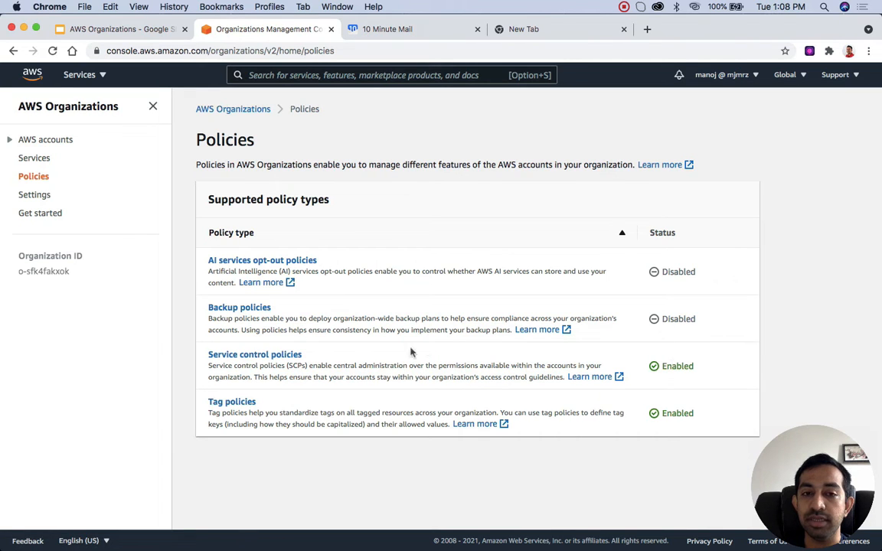
left_click(263, 356)
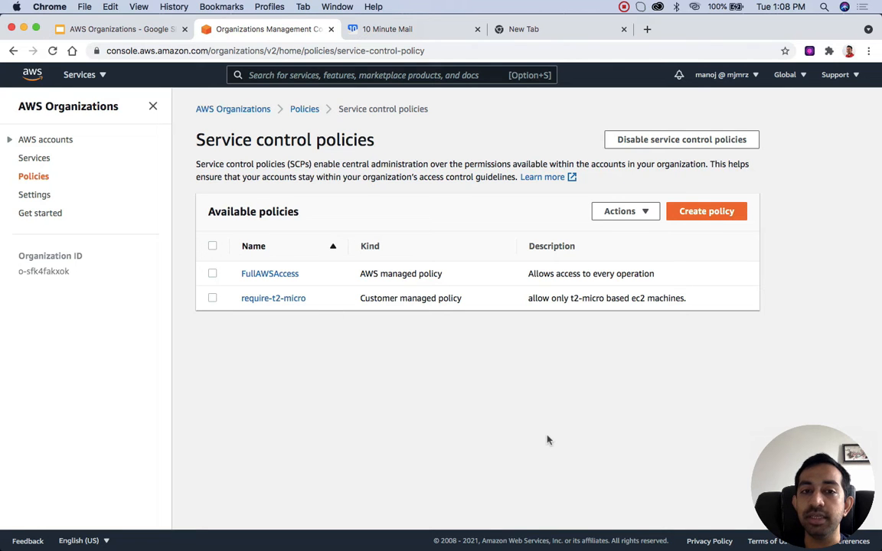
left_click(720, 214)
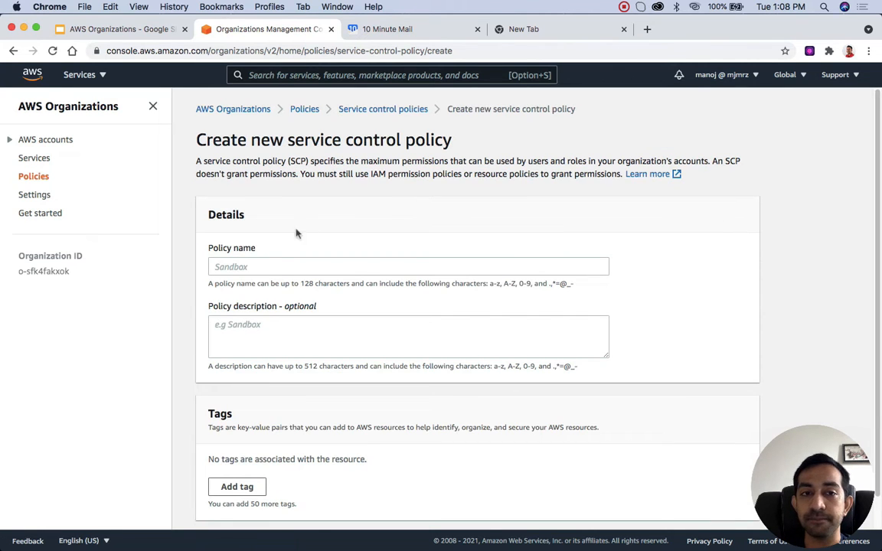
Step: Name the service control policy restrict-leaving-organization and copy the same text into its description
left_click(268, 263)
type("restrict")
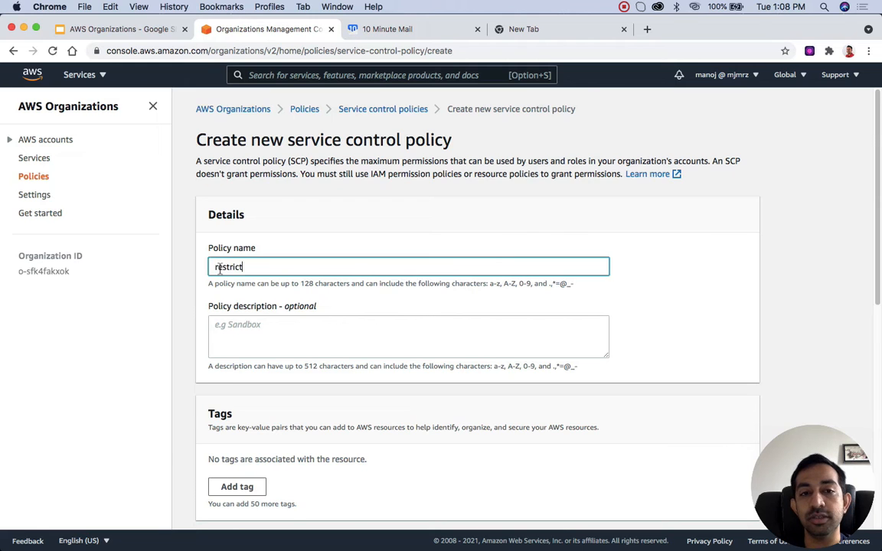
scroll(253, 268, "down", 2)
type("-leaving-ro")
key("BackSpace")
key("BackSpace")
type("organization")
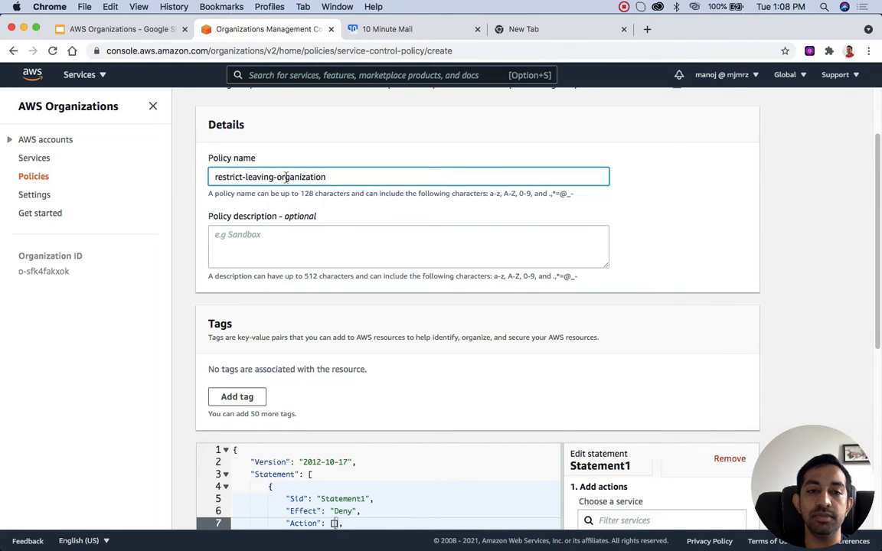
key("super+a")
key("super+c")
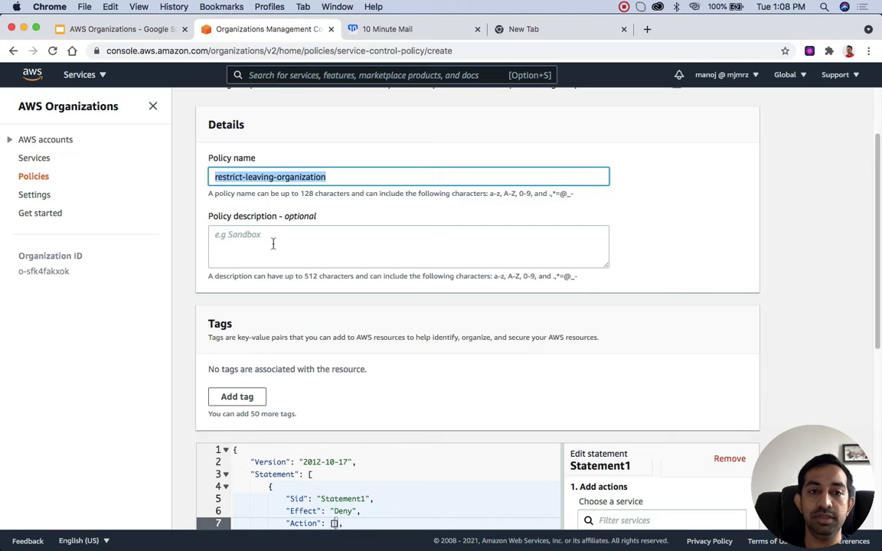
left_click(232, 242)
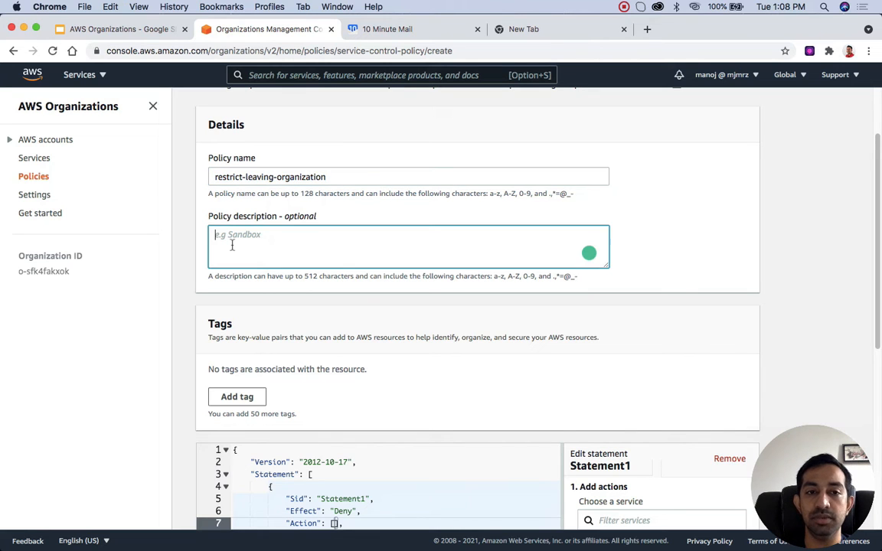
key("super+v")
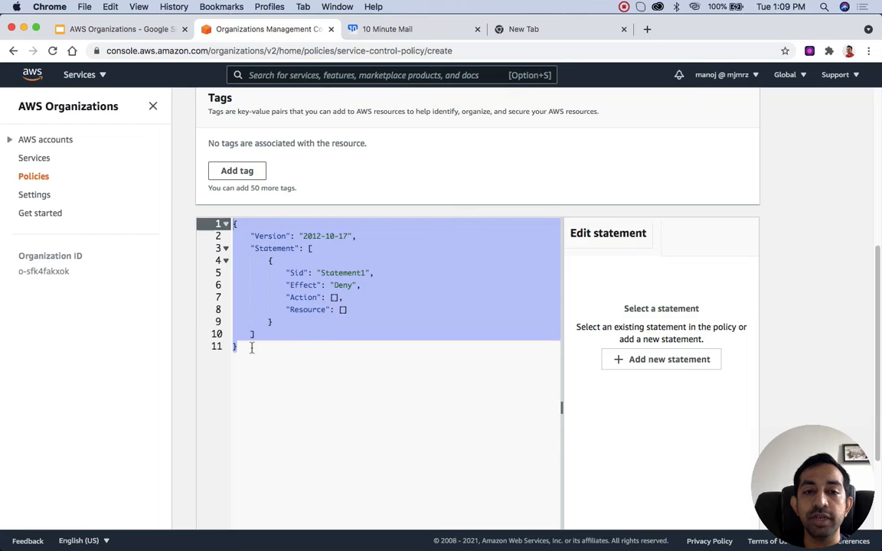
Step: Replace the default policy JSON with the copied statement that denies organizations:LeaveOrganization on all resources ("*")
left_click(241, 262)
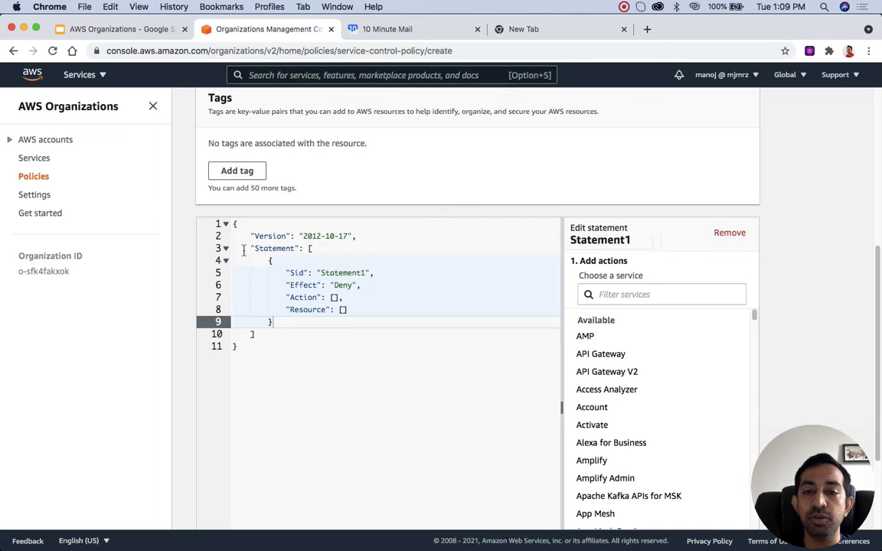
left_click_drag(240, 343, 228, 217)
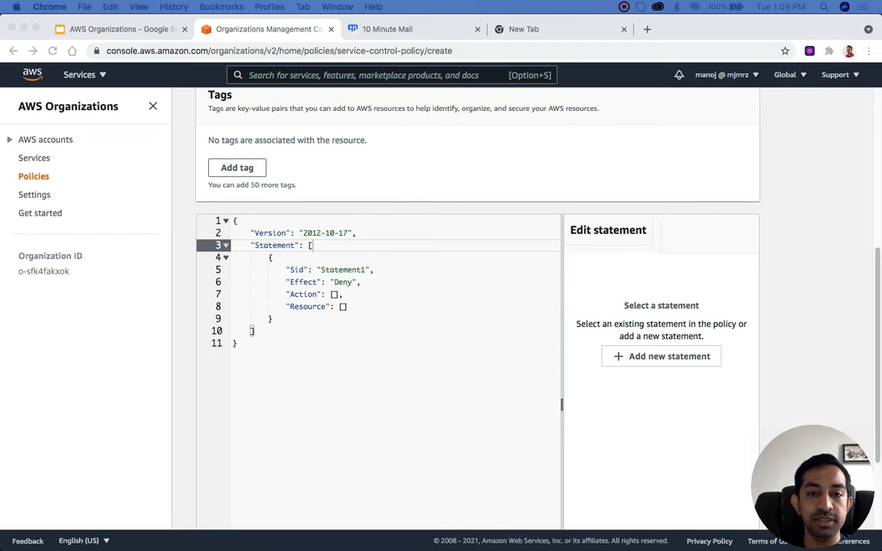
left_click(269, 364)
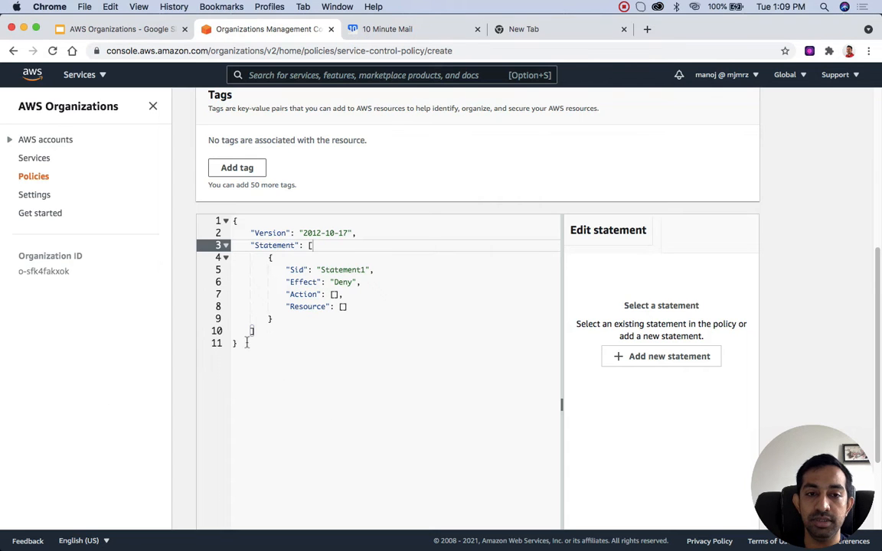
left_click(247, 343)
key("super+a")
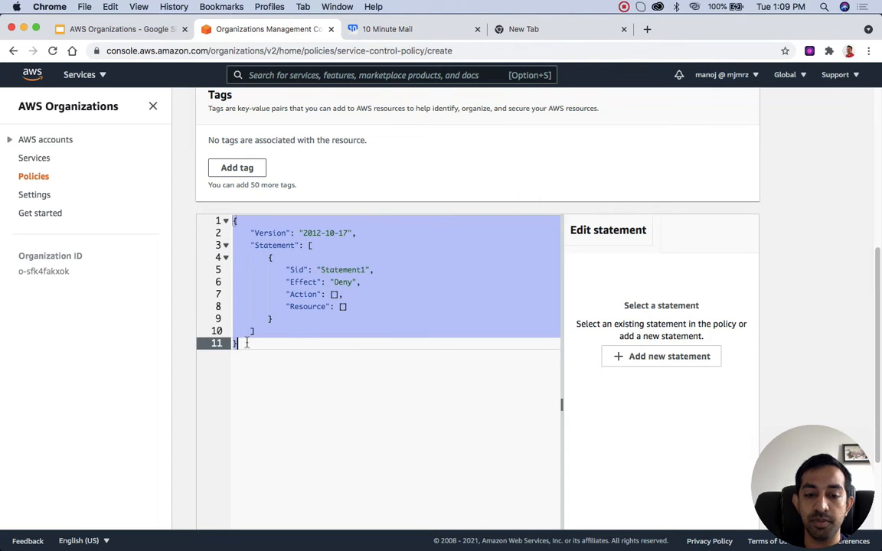
type("{     \"Version\": \"2012-10-17\",     \"Statement\": [         {             \"Effect\": \"Deny\",             \"Action\": [                 \"organizations:LeaveOrganization\"             ],             \"Resource\": \"*\"         }     ] }")
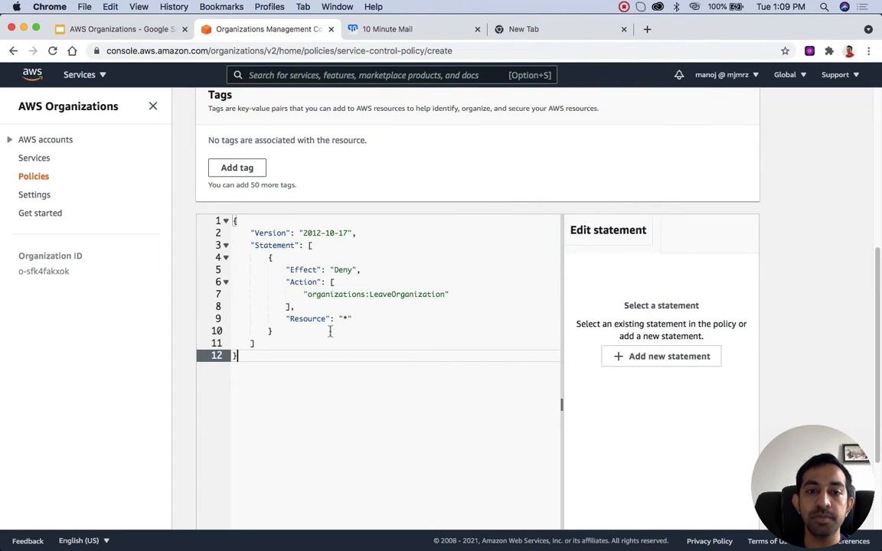
Step: Examine the policy JSON's version, statement, effect, organizations:LeaveOrganization action and resource elements
double_click(272, 232)
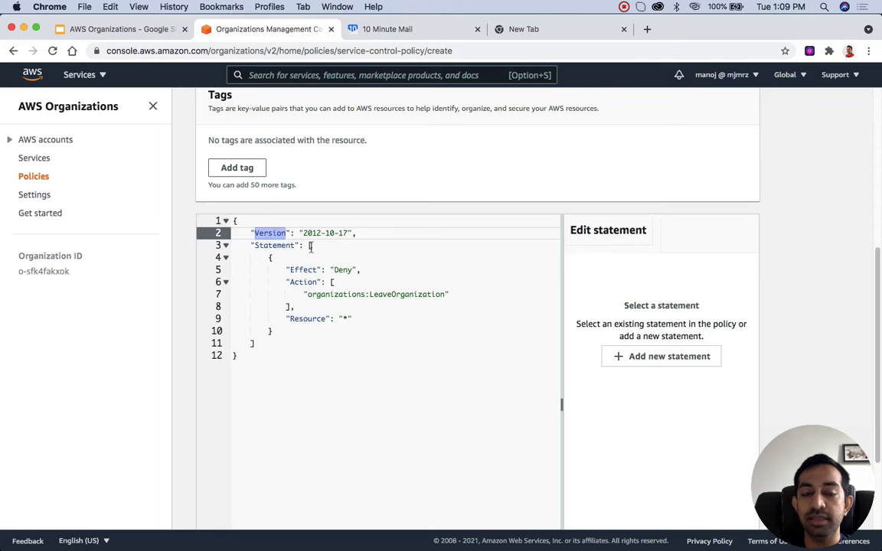
double_click(277, 245)
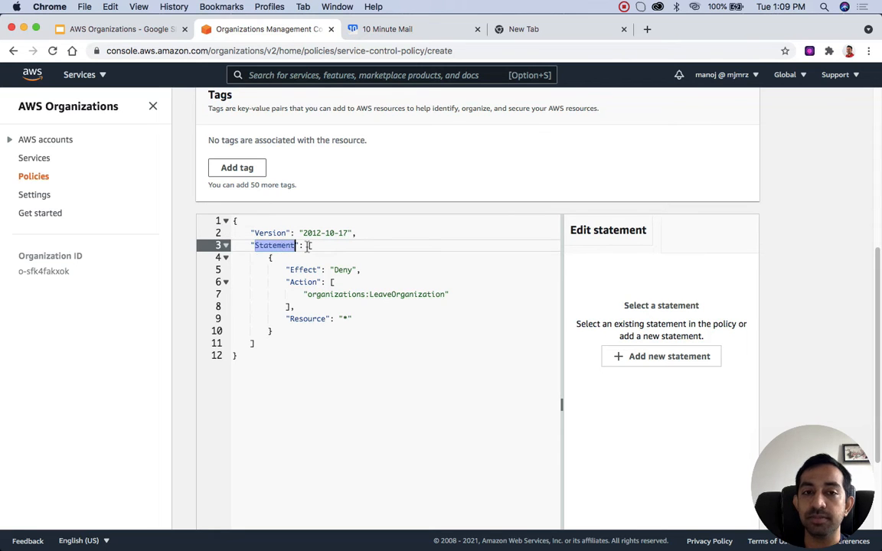
left_click(307, 245)
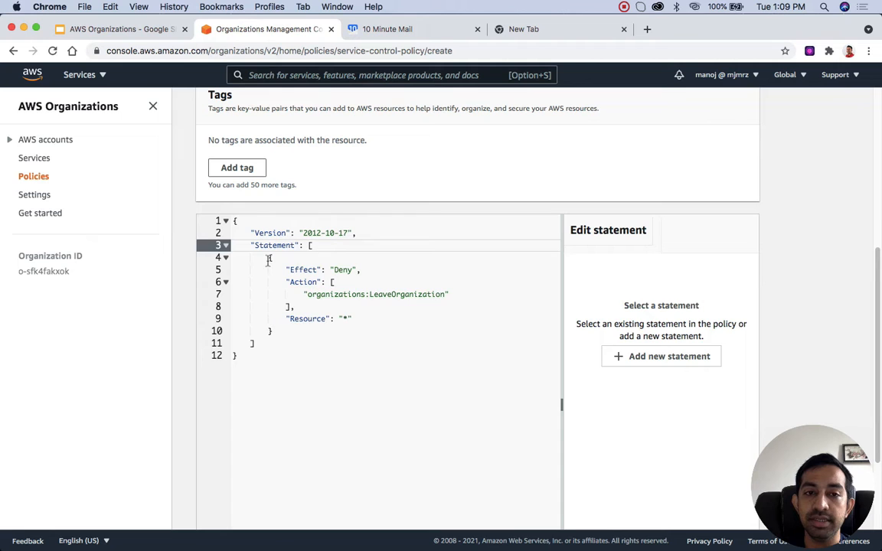
left_click(269, 257)
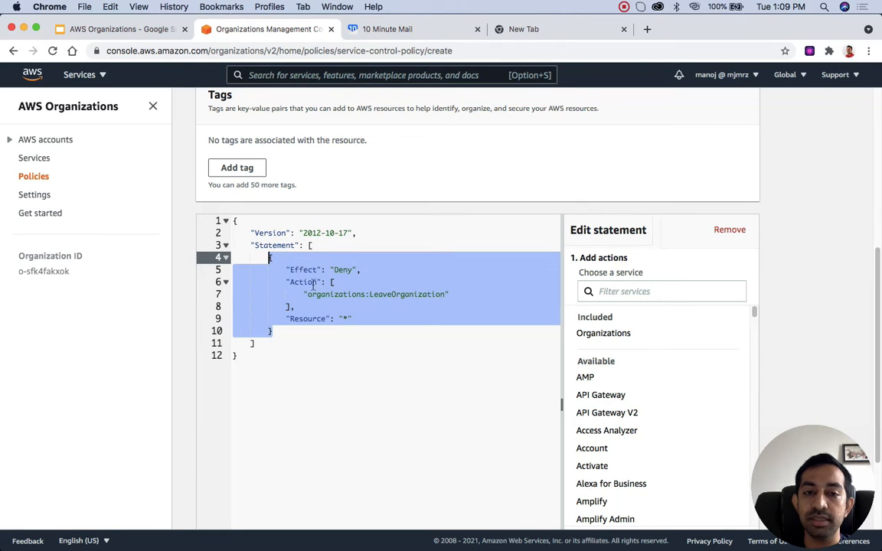
double_click(403, 294)
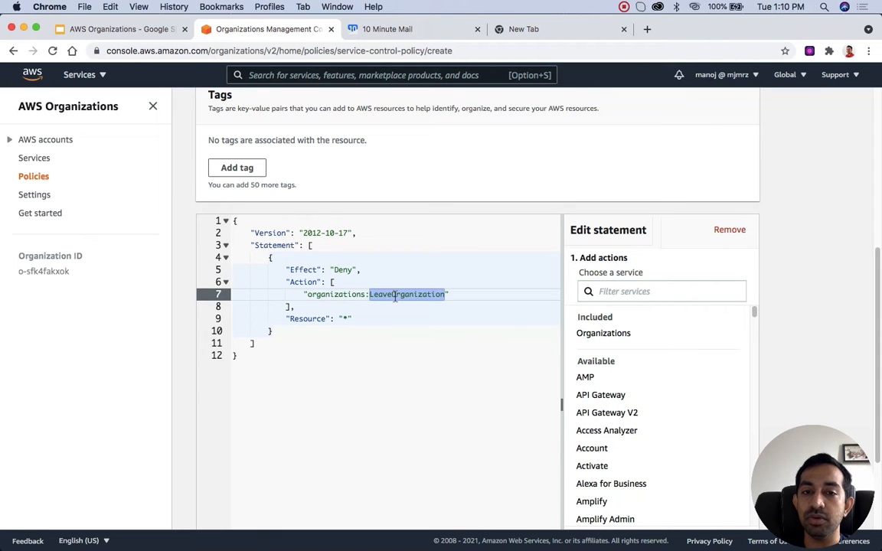
double_click(326, 294)
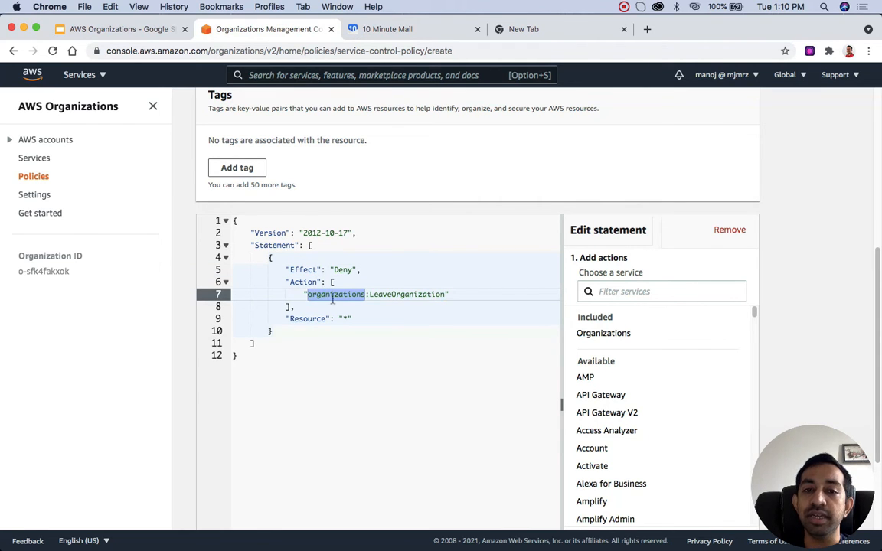
left_click_drag(352, 319, 283, 319)
left_click(338, 353)
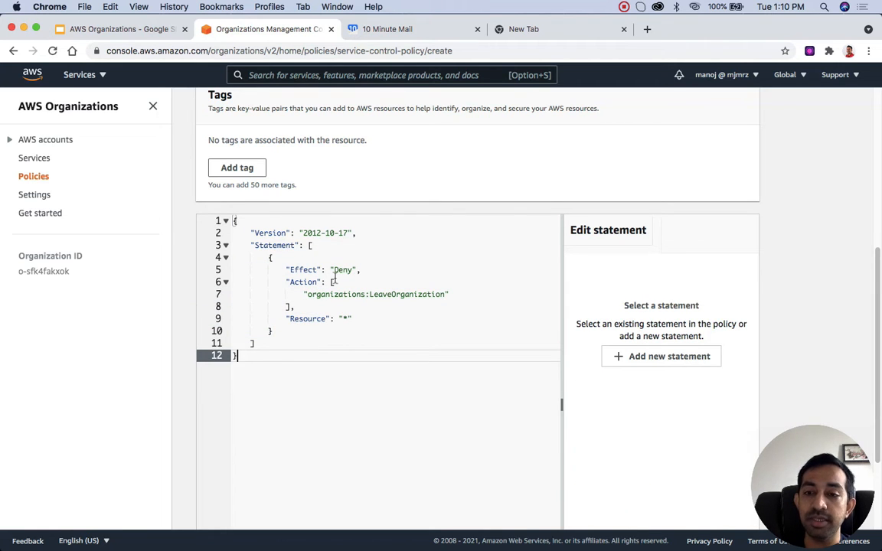
Step: Finish creating the restrict-leaving-organization service control policy
scroll(333, 279, "up", 10)
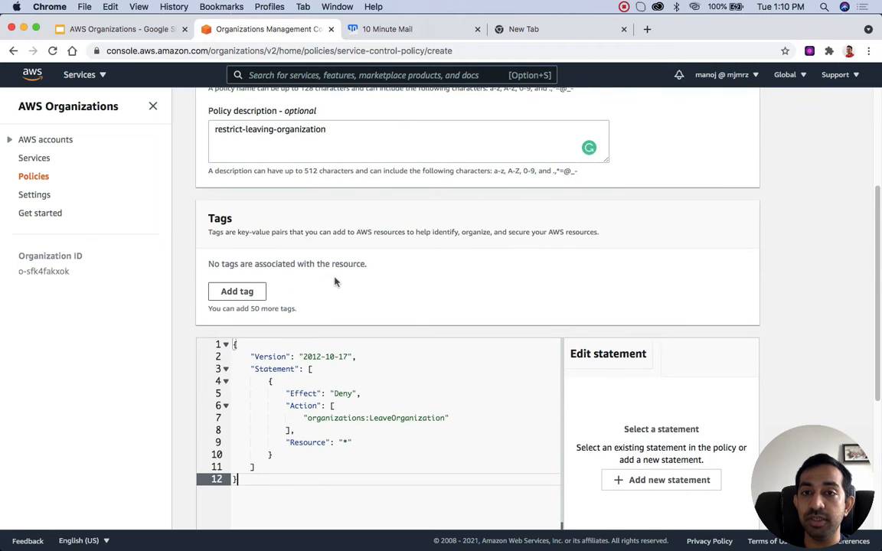
scroll(584, 322, "down", 10)
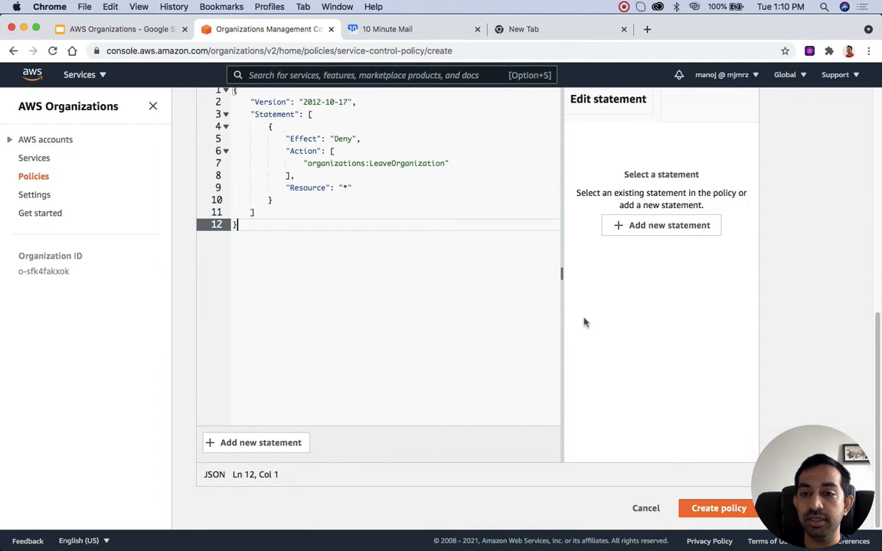
left_click(734, 508)
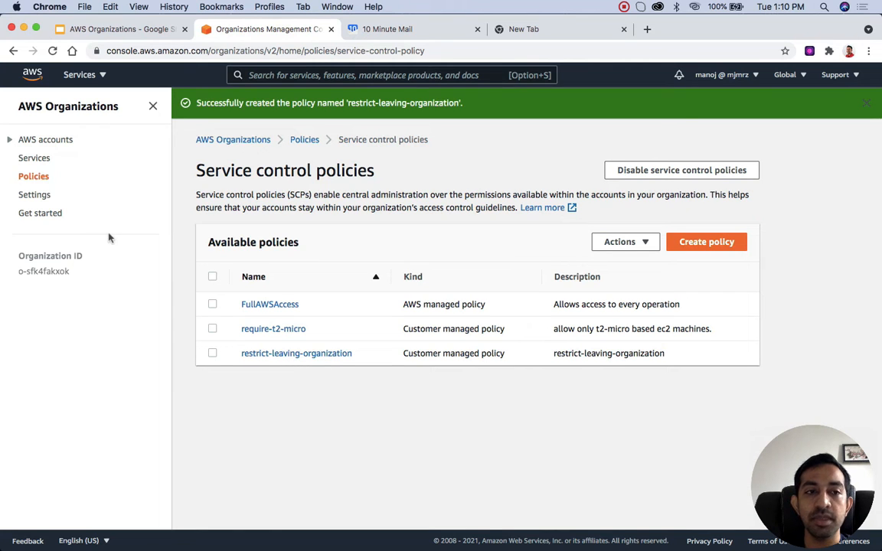
Step: Expand the Courses and Sandbox organizational units in the AWS accounts hierarchy and select the youtube-sandbox account
left_click(39, 142)
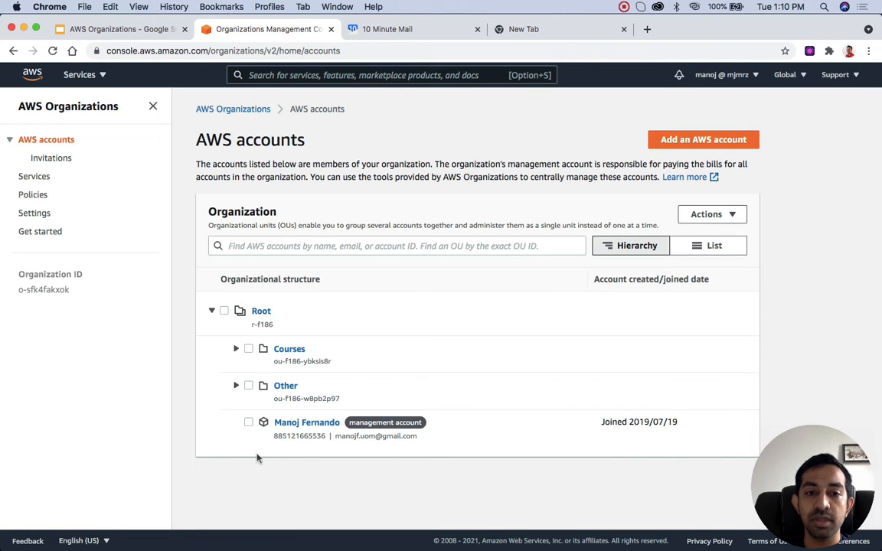
left_click(237, 349)
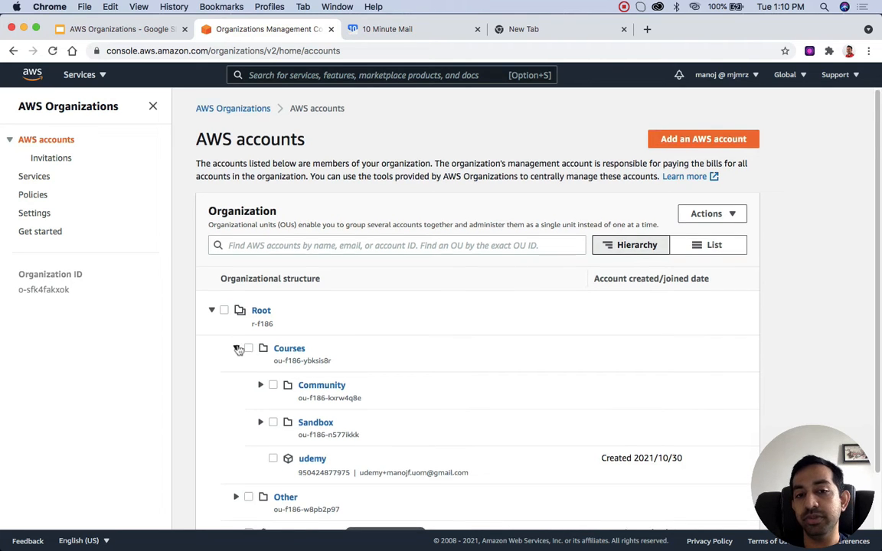
scroll(238, 349, "down", 2)
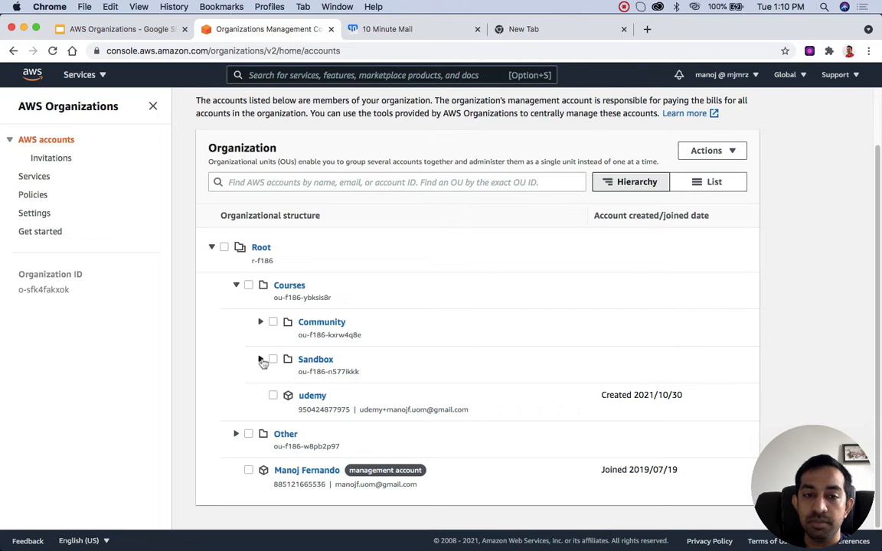
left_click(261, 360)
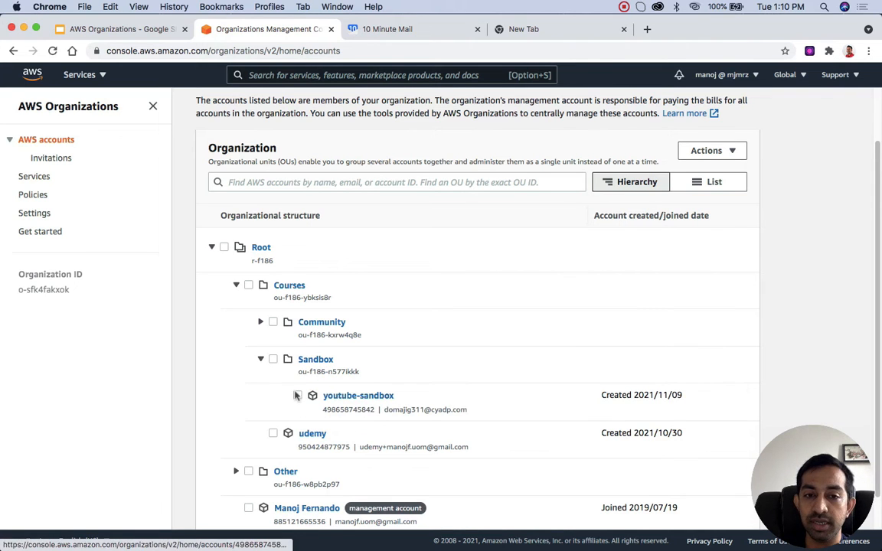
left_click(297, 396)
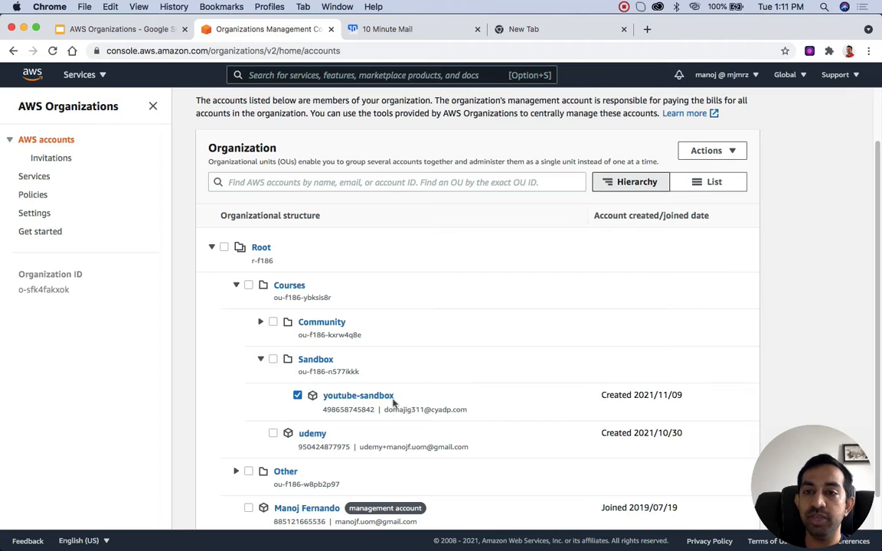
left_click(723, 153)
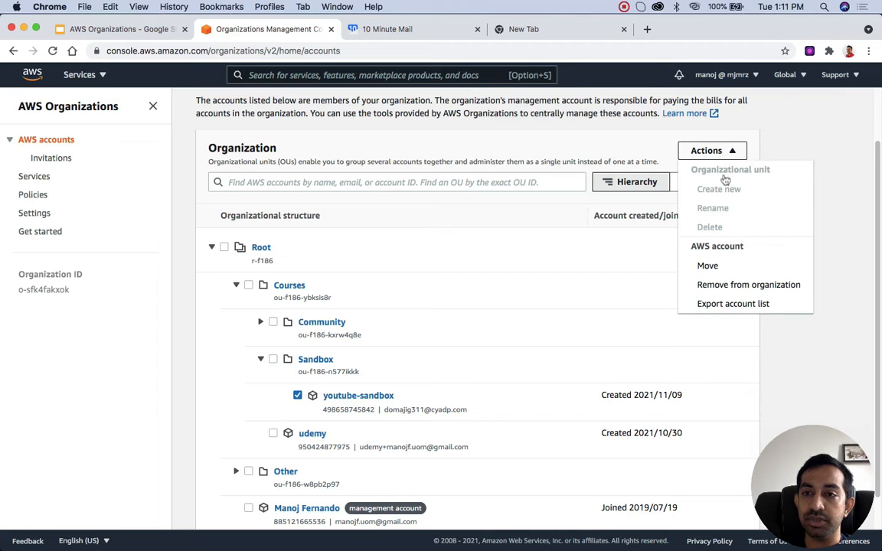
left_click(451, 357)
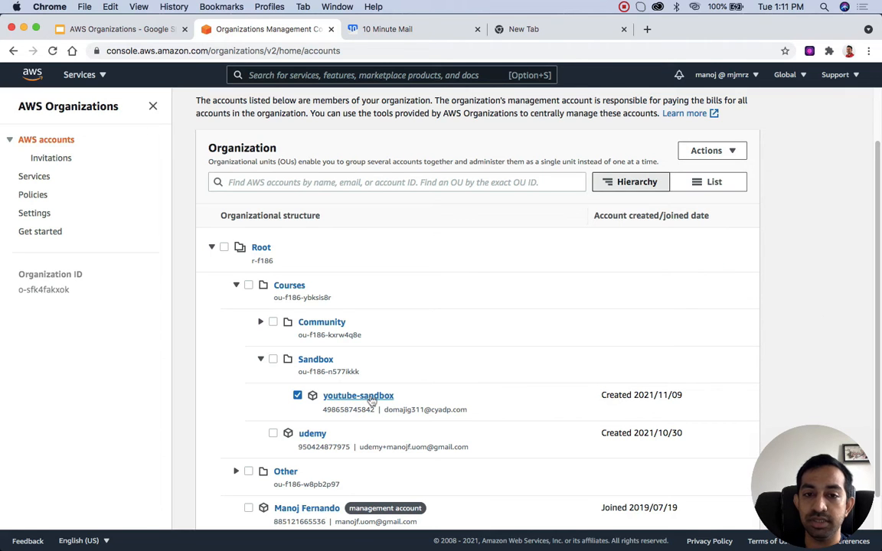
Step: Open the youtube-sandbox account's details and examine the service control policies applied to it
left_click(371, 400)
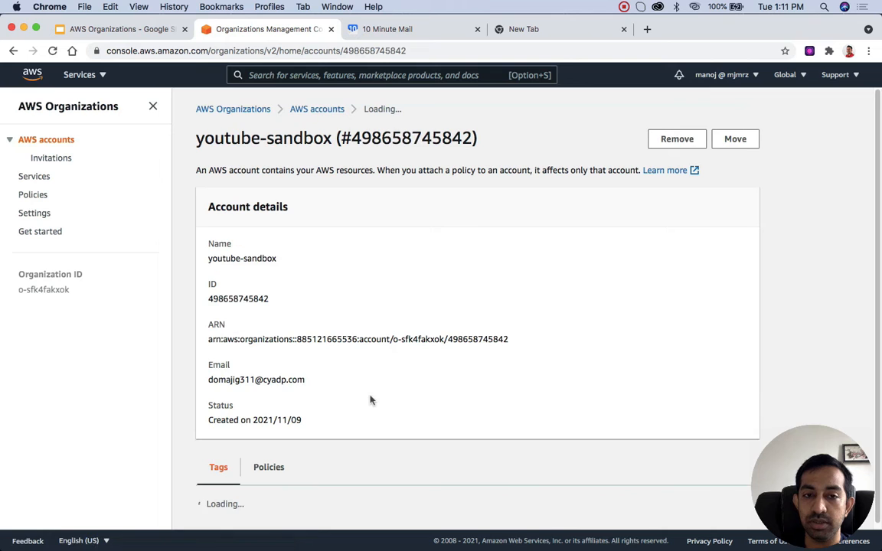
scroll(580, 355, "down", 3)
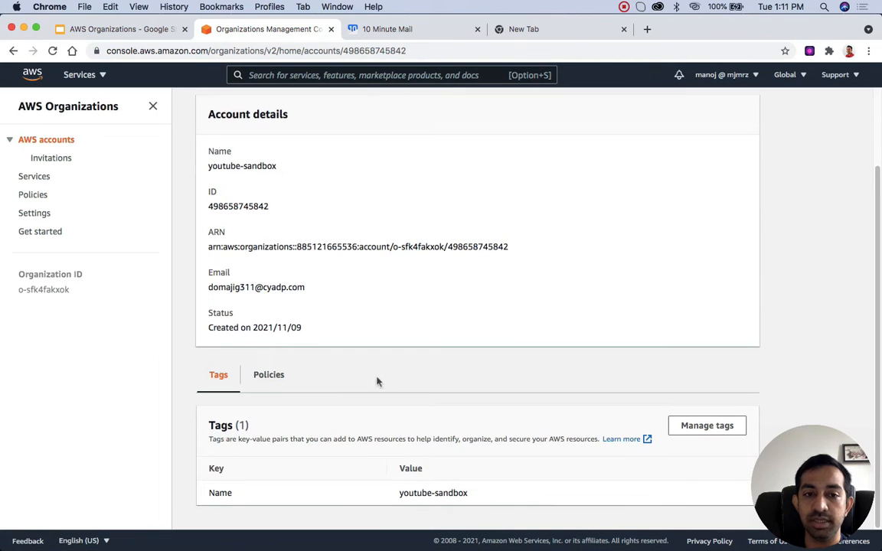
left_click(266, 377)
scroll(266, 376, "down", 5)
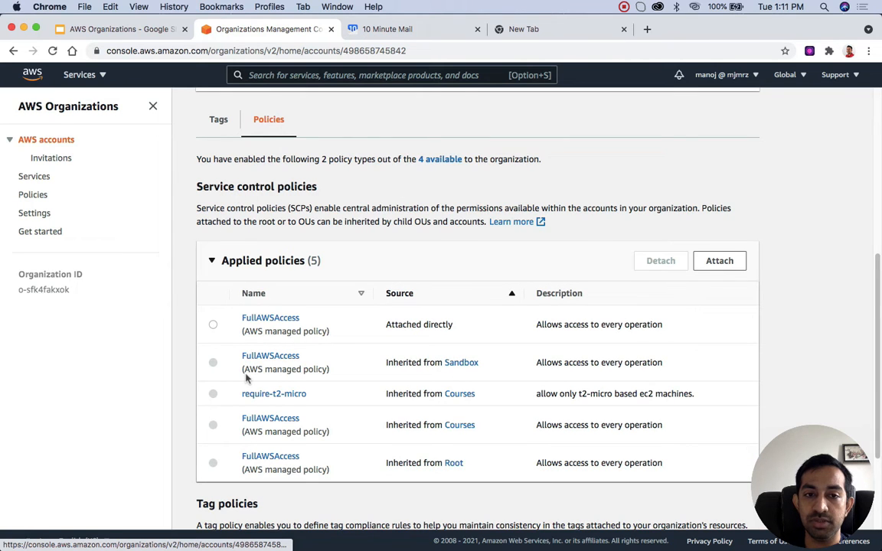
scroll(246, 379, "down", 2)
scroll(242, 360, "up", 1)
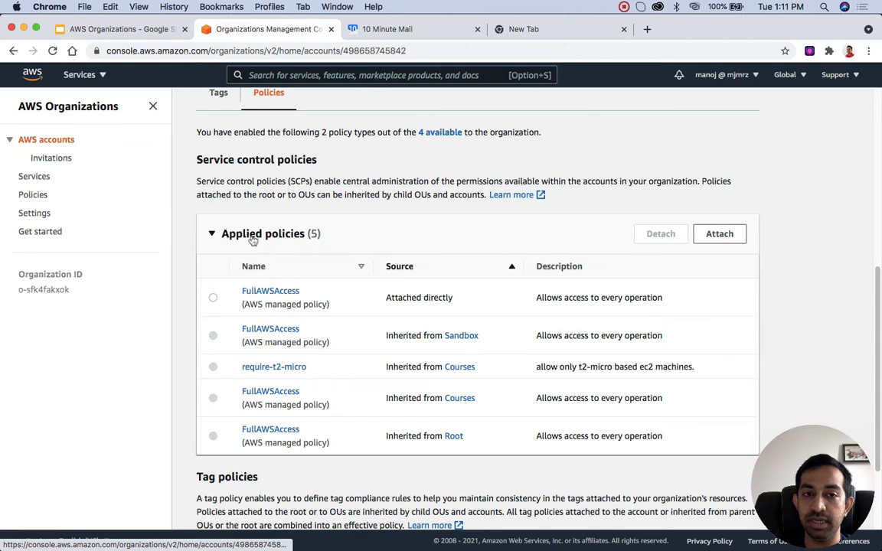
left_click(721, 235)
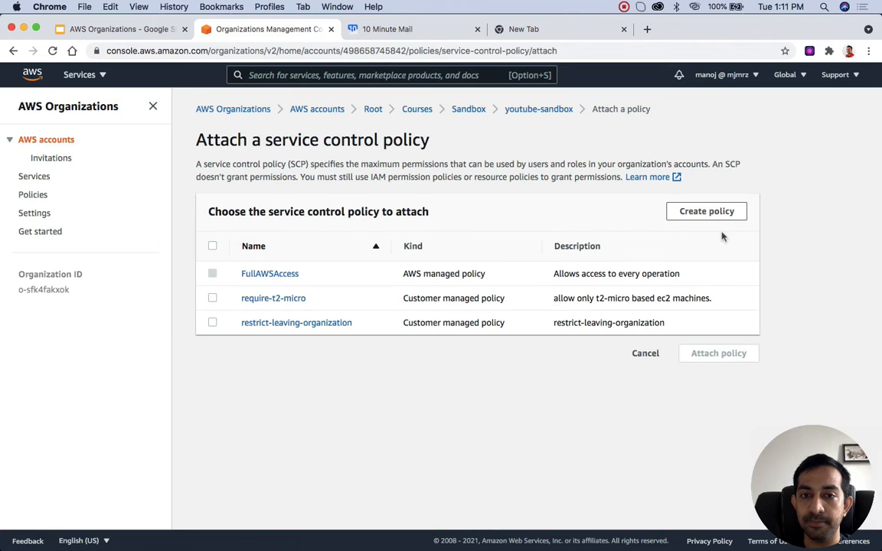
left_click(213, 323)
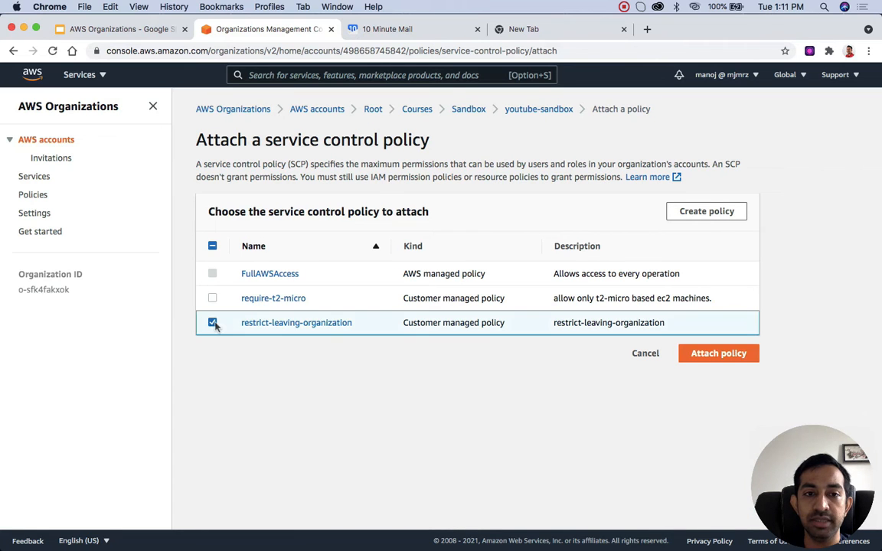
left_click(732, 352)
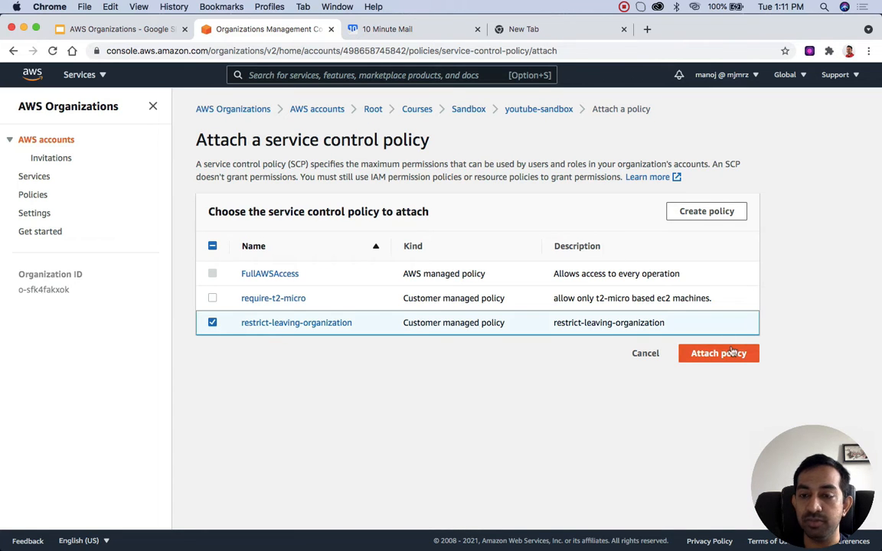
left_click(651, 356)
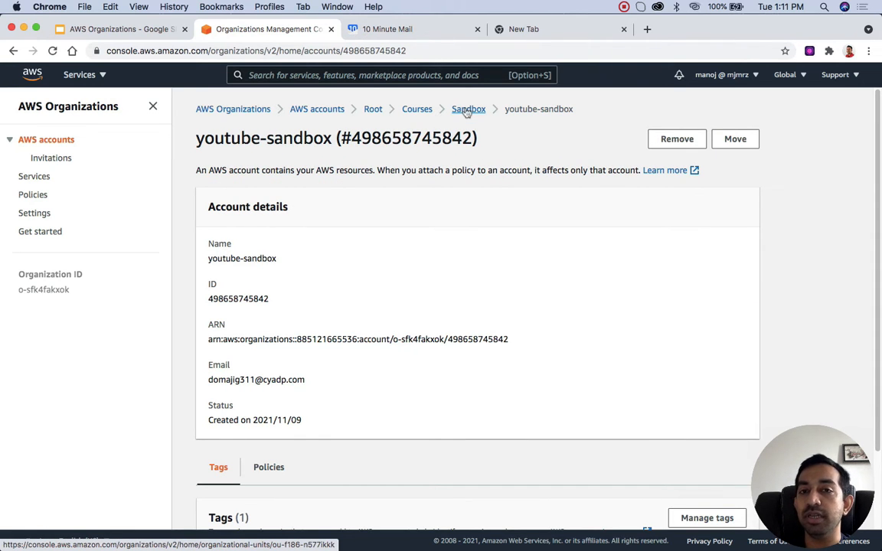
Step: Open the Courses organizational unit's page and its parent Root's page to view the children
left_click(418, 110)
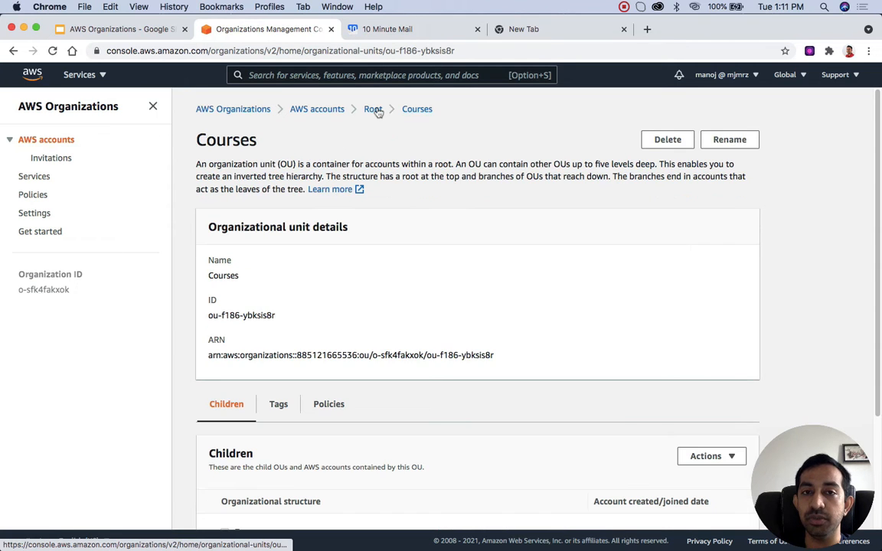
left_click(373, 110)
scroll(367, 180, "down", 4)
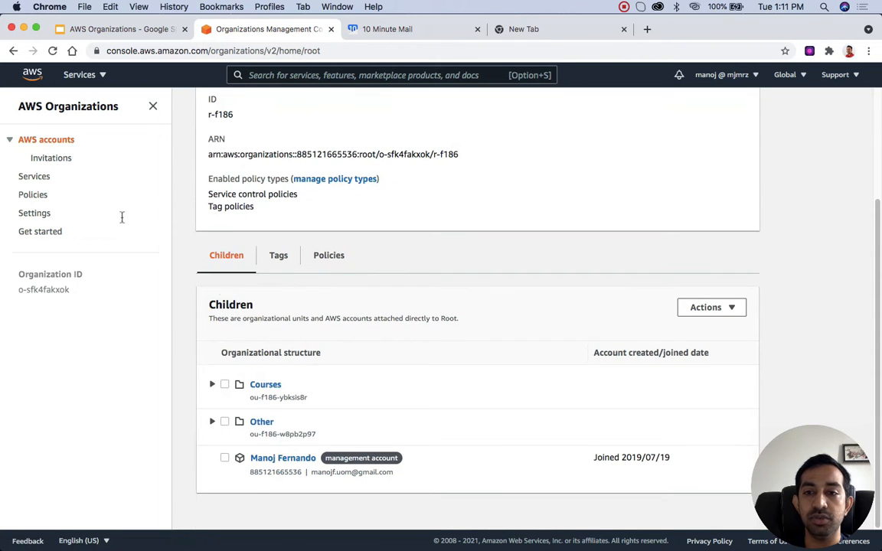
Step: Return to the AWS accounts hierarchy, select the Courses organizational unit, and expand it and its Community unit
left_click(47, 144)
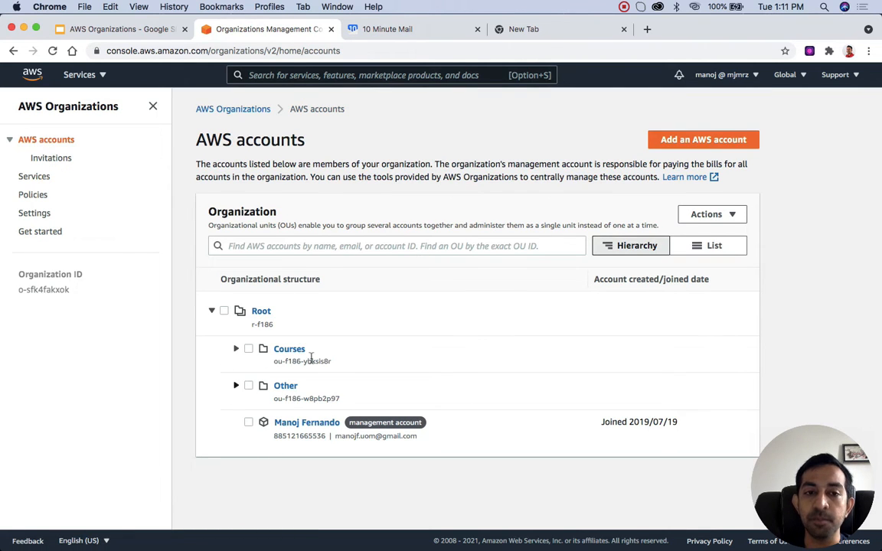
left_click(237, 350)
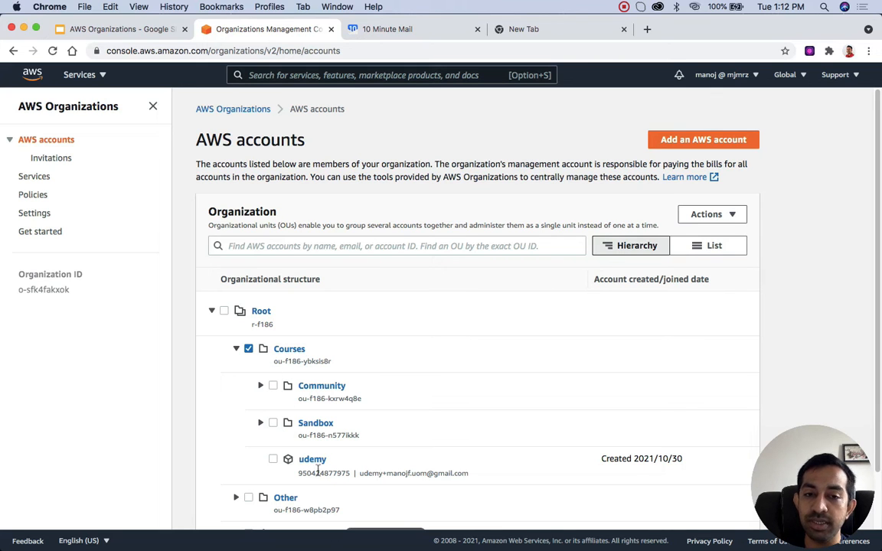
left_click(261, 386)
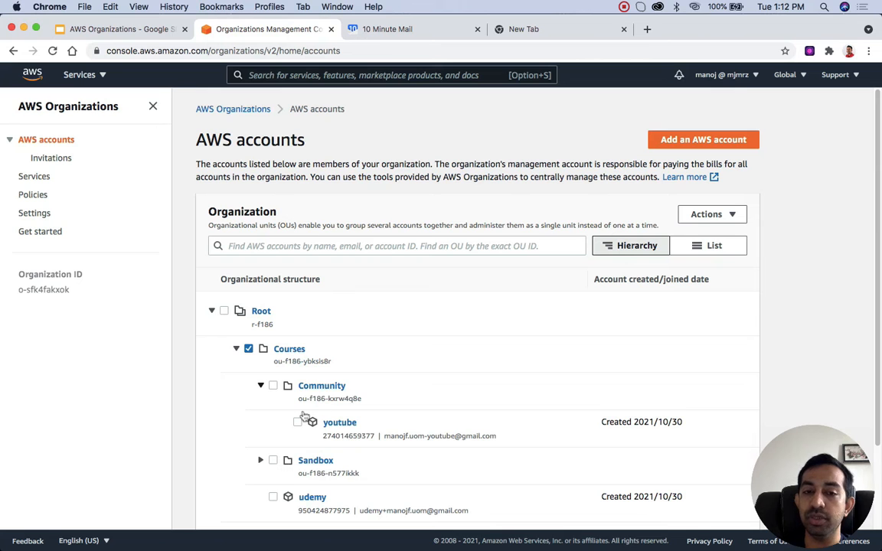
Step: Expand the Sandbox unit under Courses to view its account, and collapse both the Community and Sandbox units
scroll(269, 427, "down", 3)
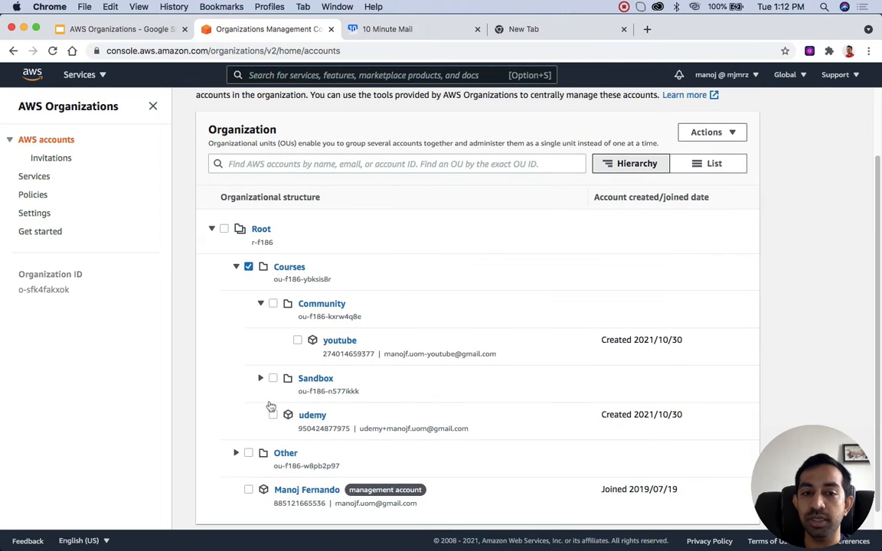
left_click(261, 378)
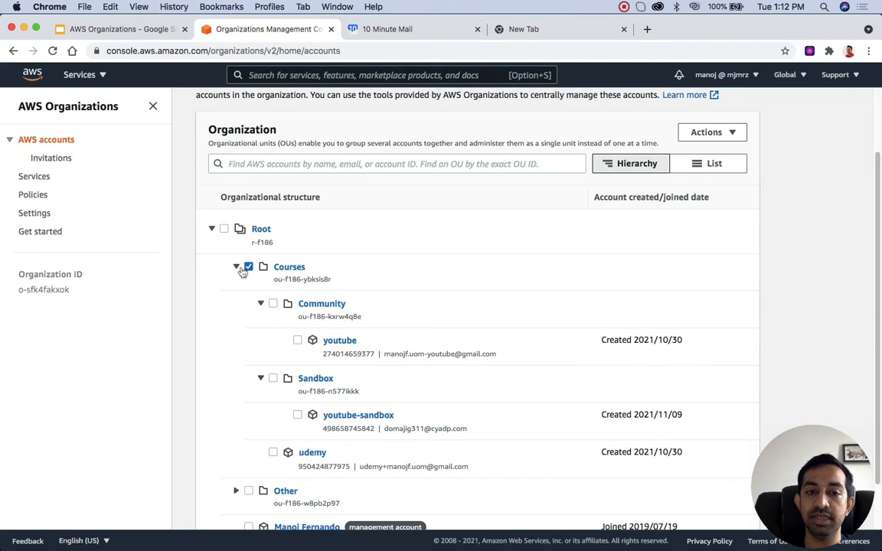
left_click(262, 305)
left_click(260, 340)
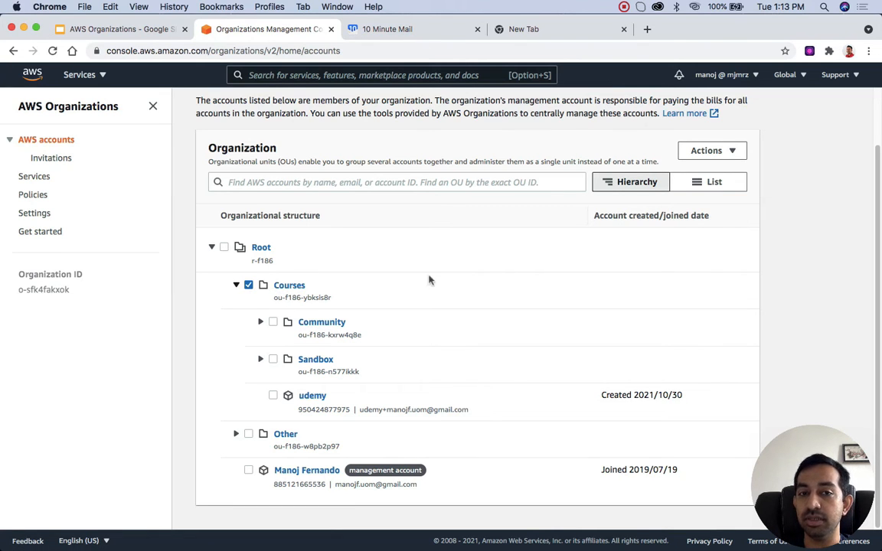
left_click(708, 151)
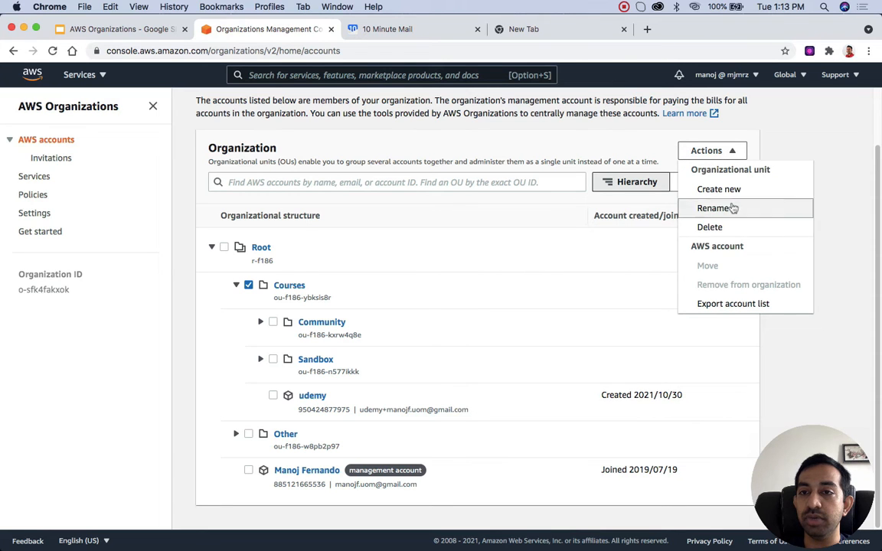
left_click(423, 293)
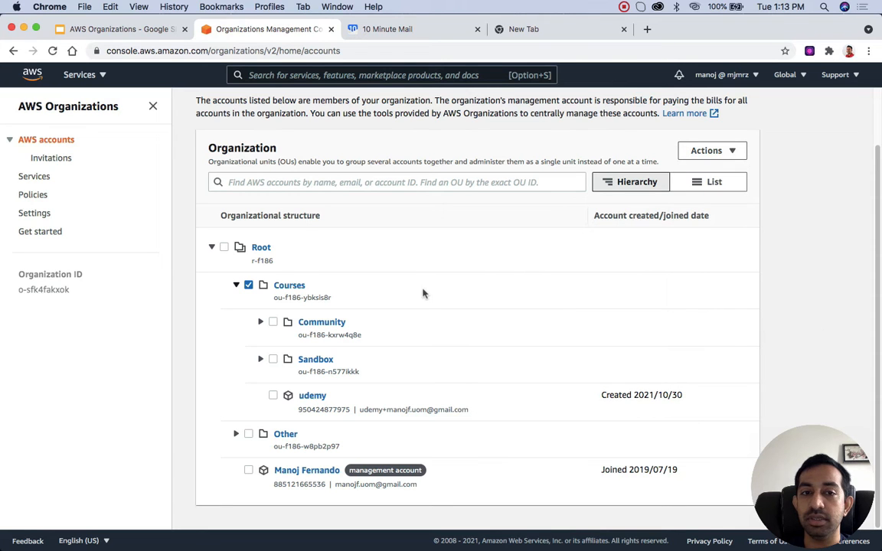
Step: Attach the restrict-leaving-organization service control policy to the Courses organizational unit
left_click(292, 287)
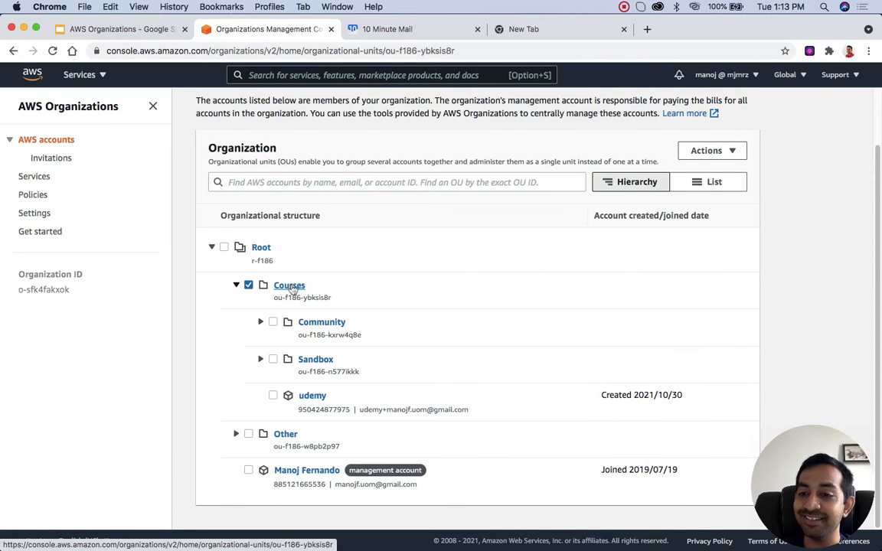
scroll(429, 390, "down", 2)
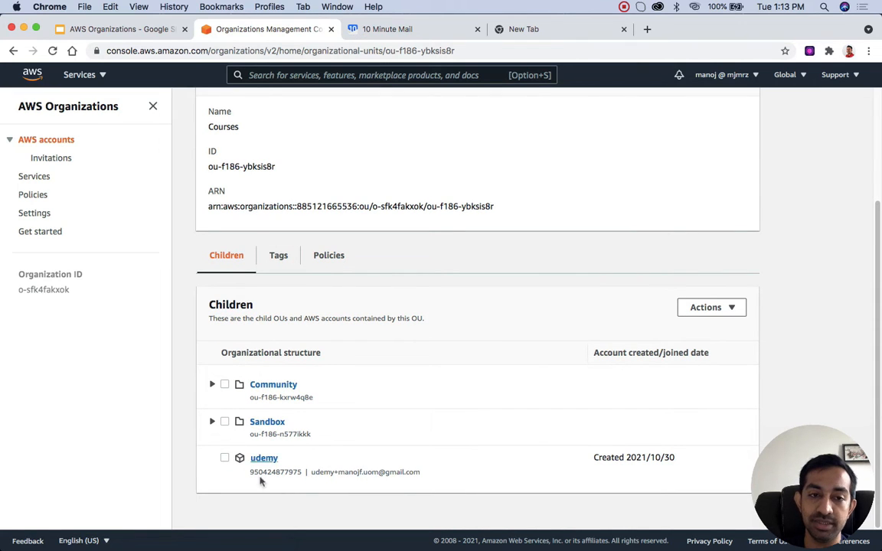
left_click(335, 261)
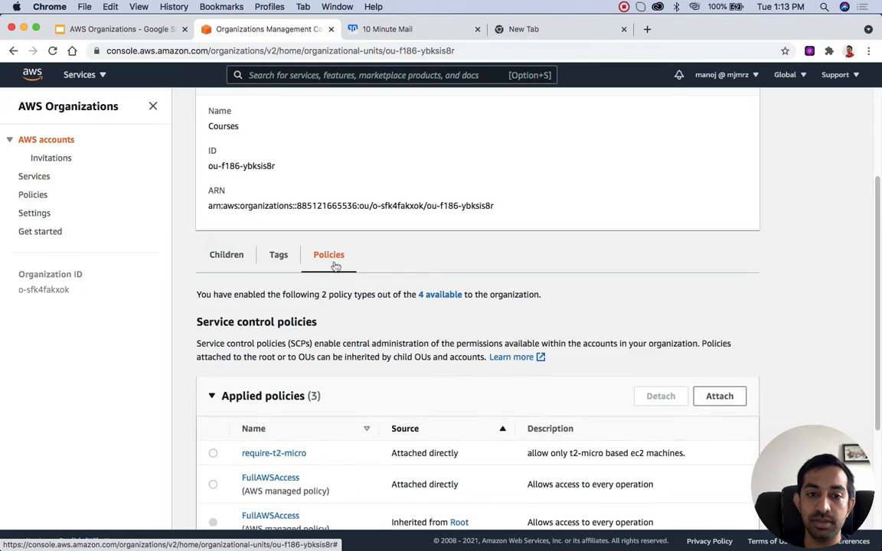
scroll(335, 264, "down", 2)
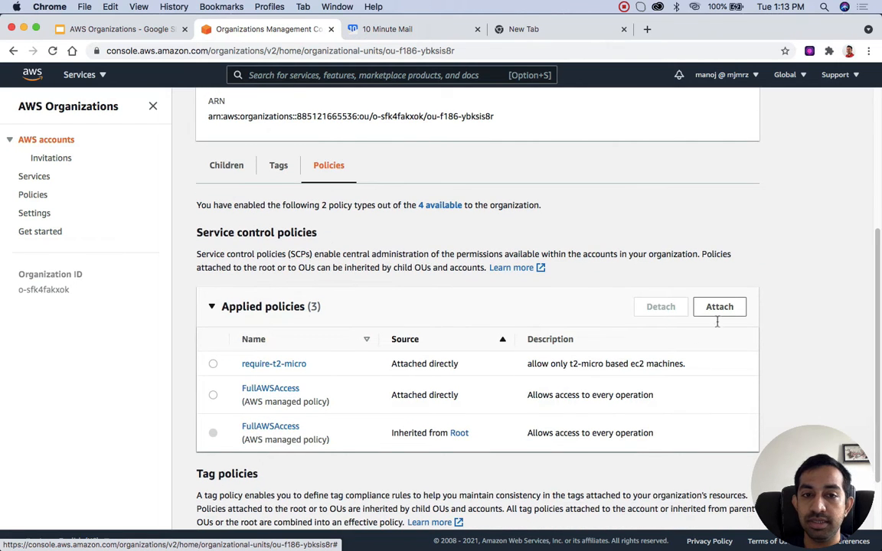
left_click(723, 311)
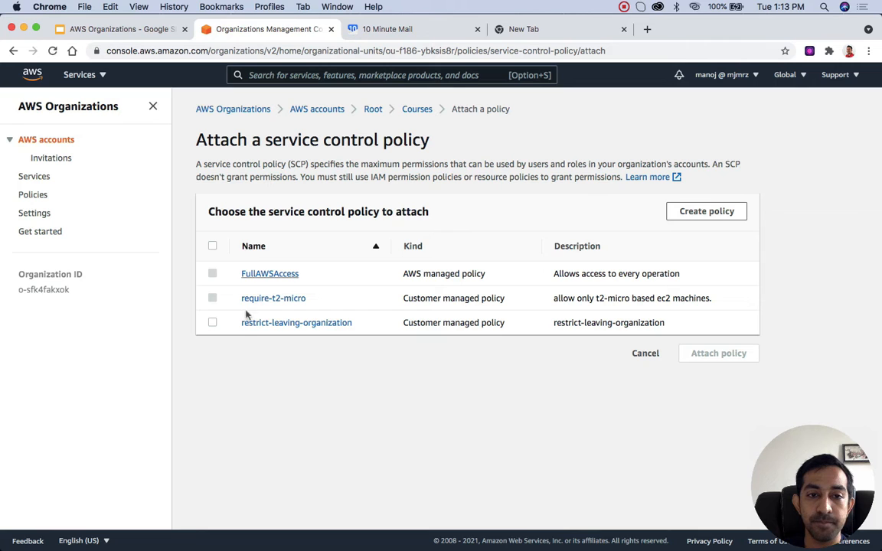
left_click(213, 323)
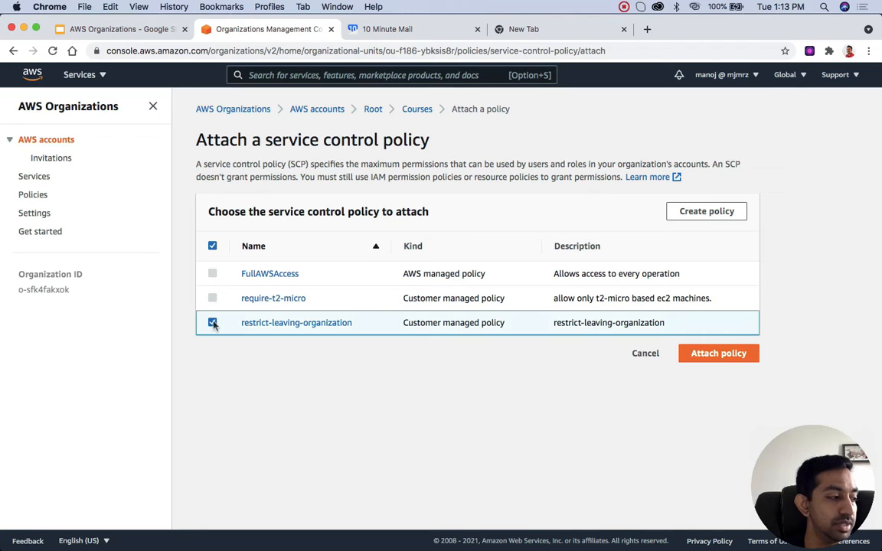
left_click(722, 356)
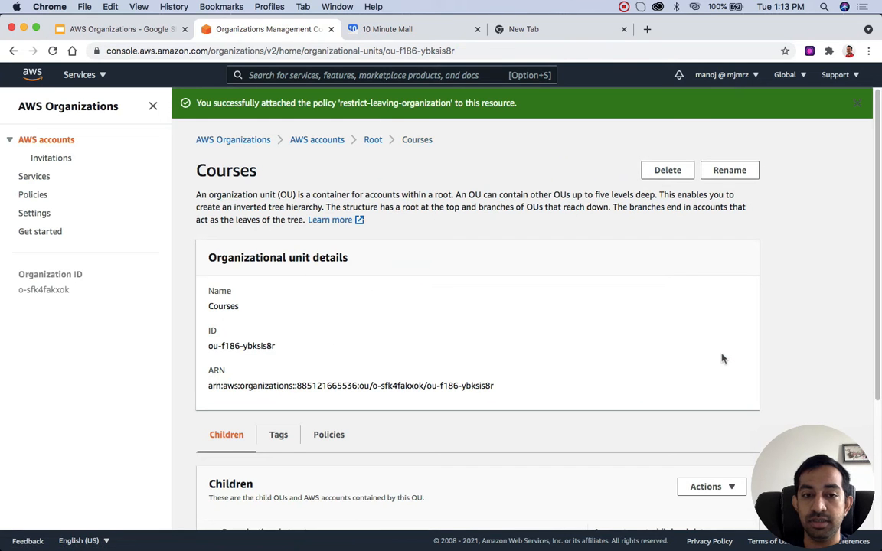
Step: Examine the service control policies applied to the Courses organizational unit, checking the entry for restrict-leaving-organization
scroll(395, 448, "down", 5)
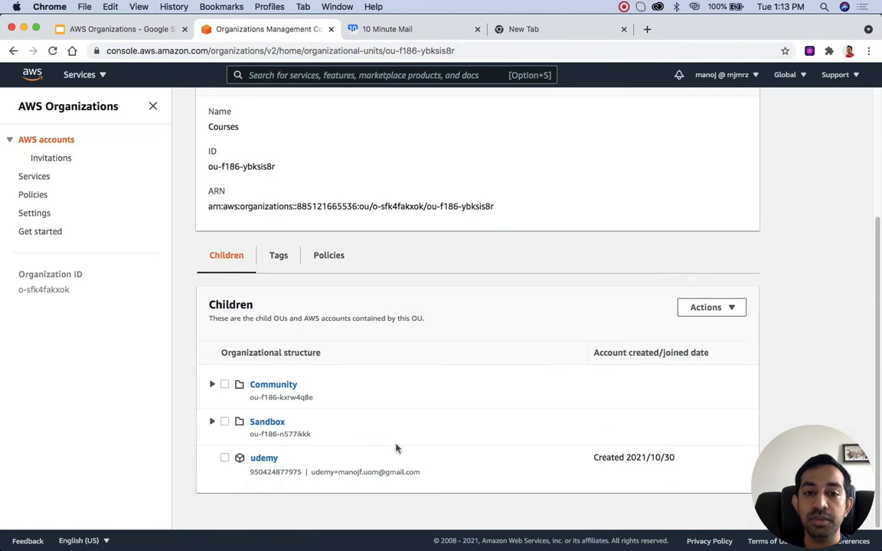
left_click(329, 257)
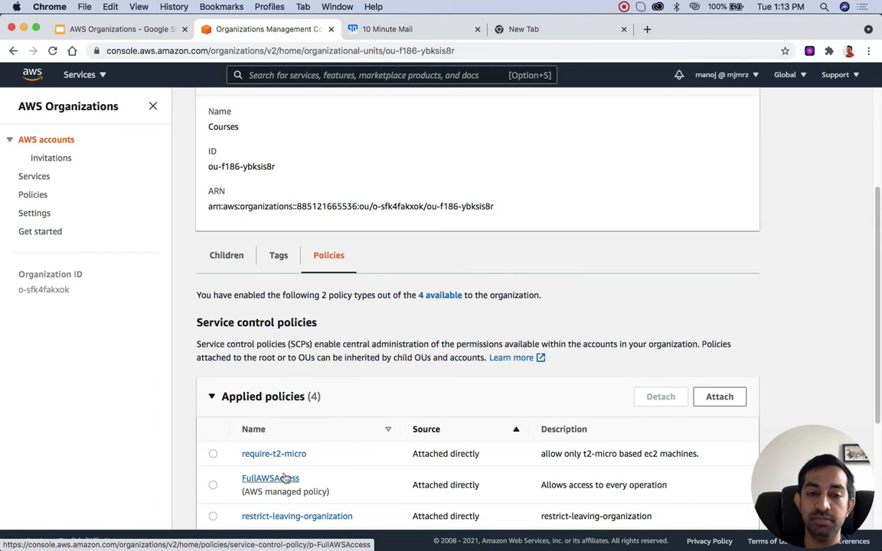
scroll(286, 478, "down", 4)
left_click_drag(240, 374, 357, 387)
scroll(357, 387, "up", 4)
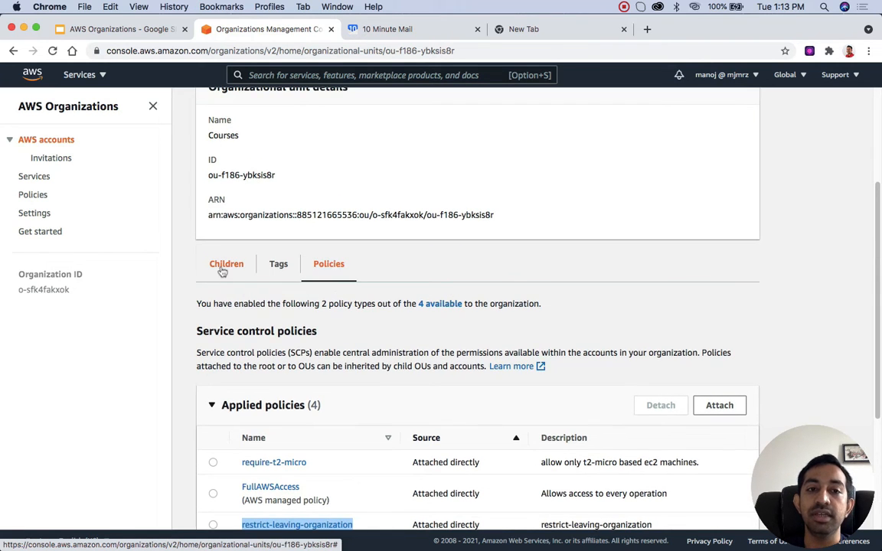
Step: Open the youtube-sandbox account from the Sandbox unit under Courses and check the source of its restrict-leaving-organization policy
left_click(222, 268)
scroll(264, 360, "down", 1)
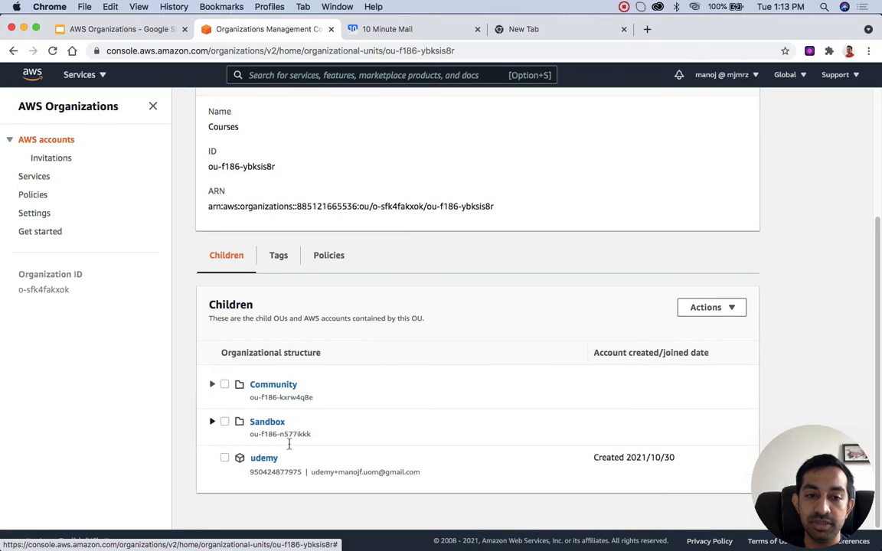
left_click(211, 423)
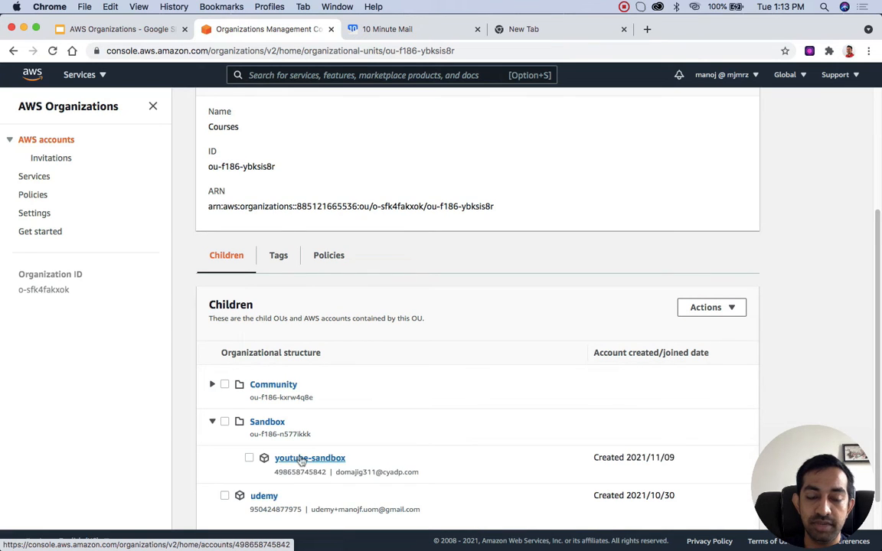
scroll(302, 460, "down", 1)
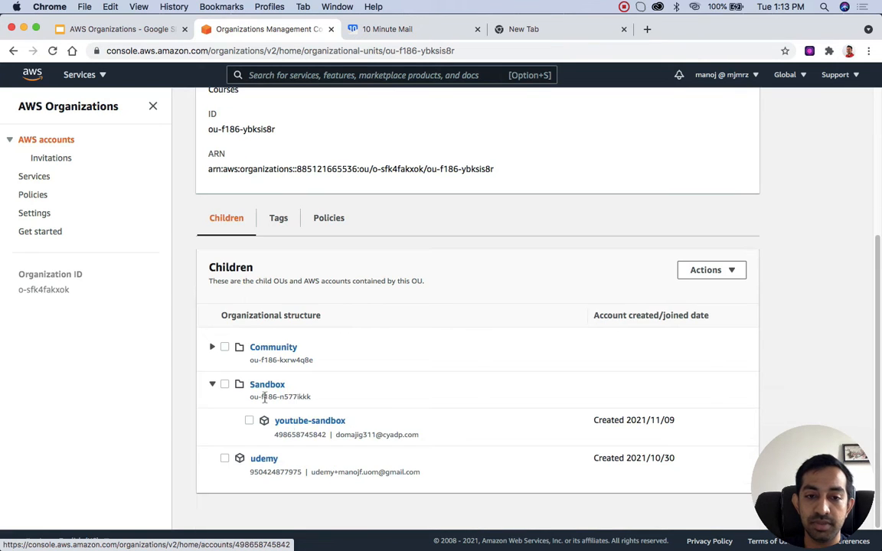
left_click(300, 428)
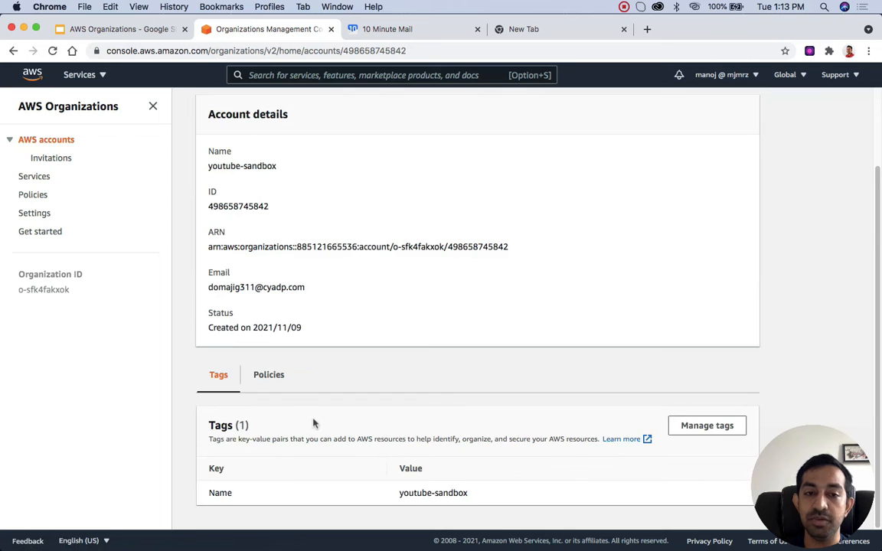
left_click(275, 377)
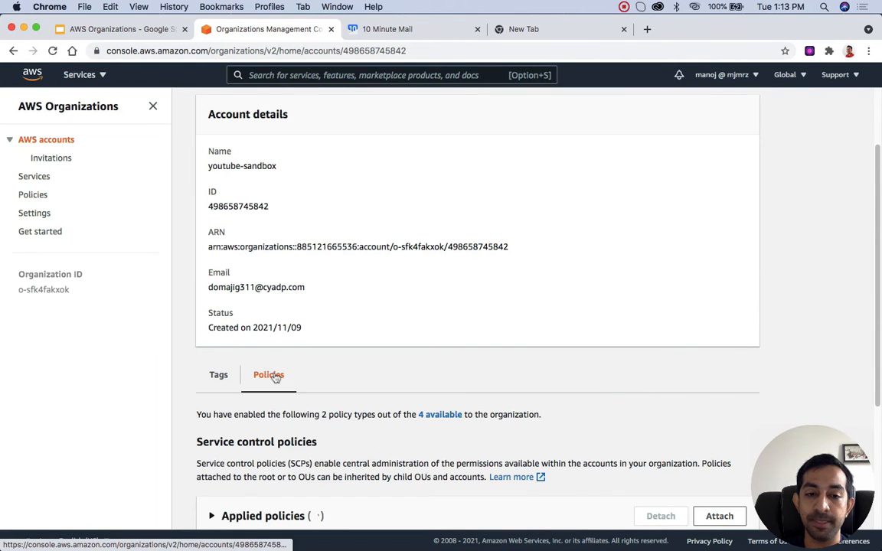
scroll(275, 378, "down", 5)
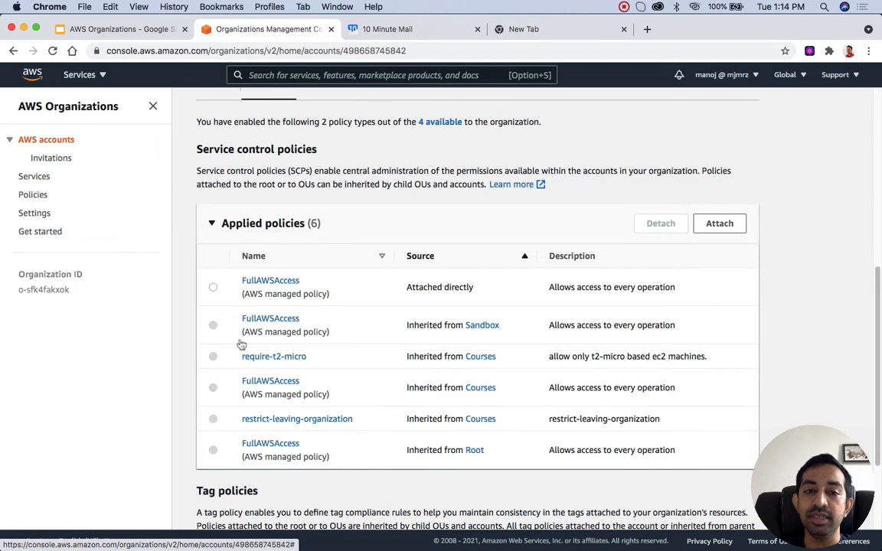
left_click_drag(404, 425, 506, 420)
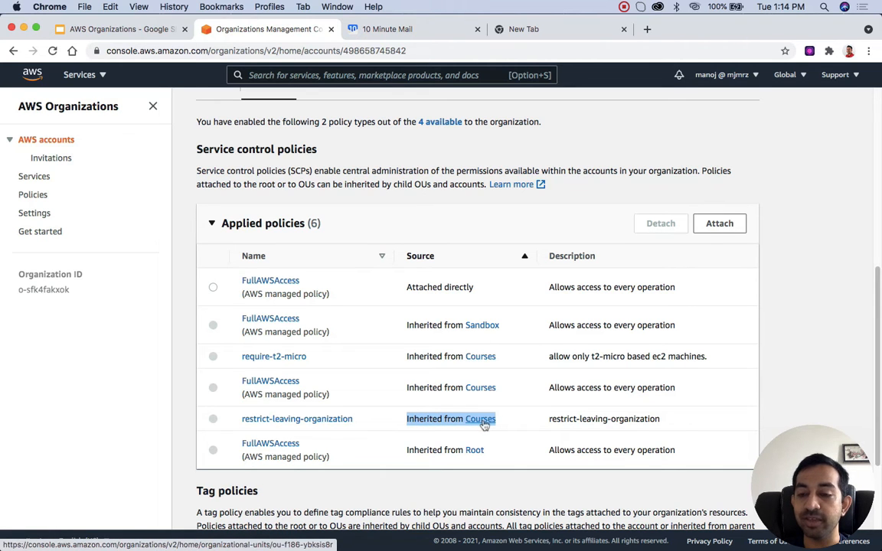
scroll(401, 410, "up", 5)
scroll(360, 331, "up", 3)
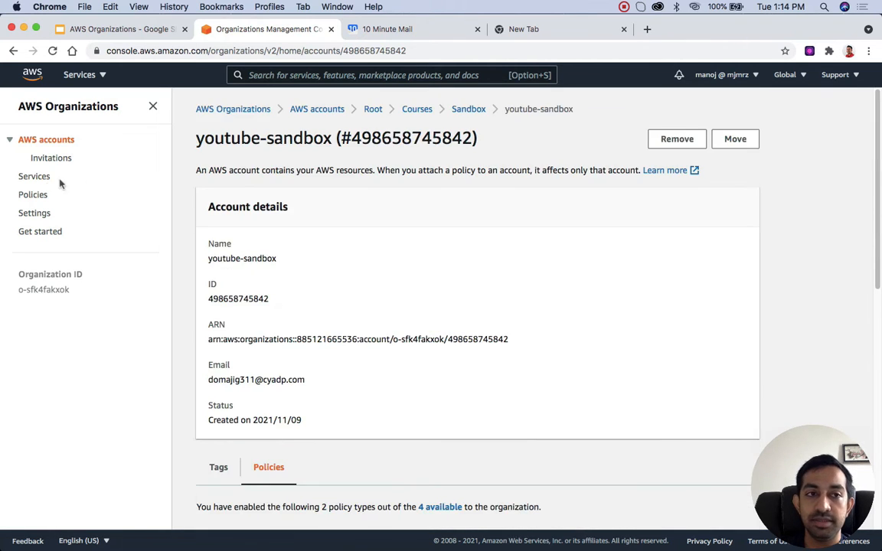
Step: Open the organization's Root from the AWS accounts hierarchy and examine the service control policies applied to it
left_click(48, 141)
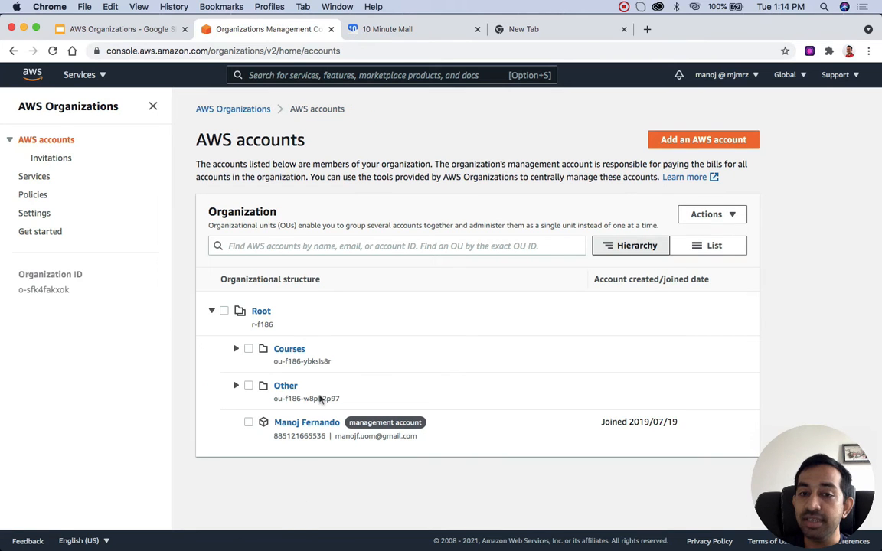
left_click(261, 311)
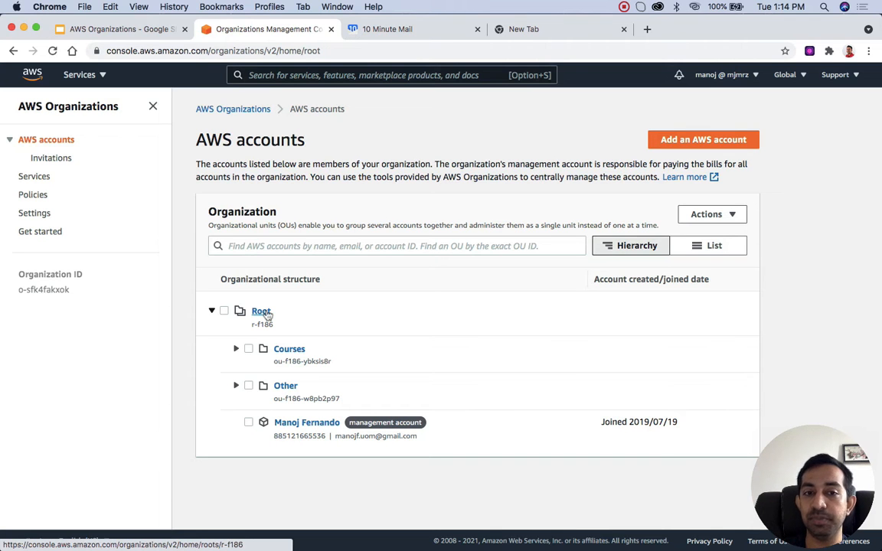
scroll(267, 311, "down", 4)
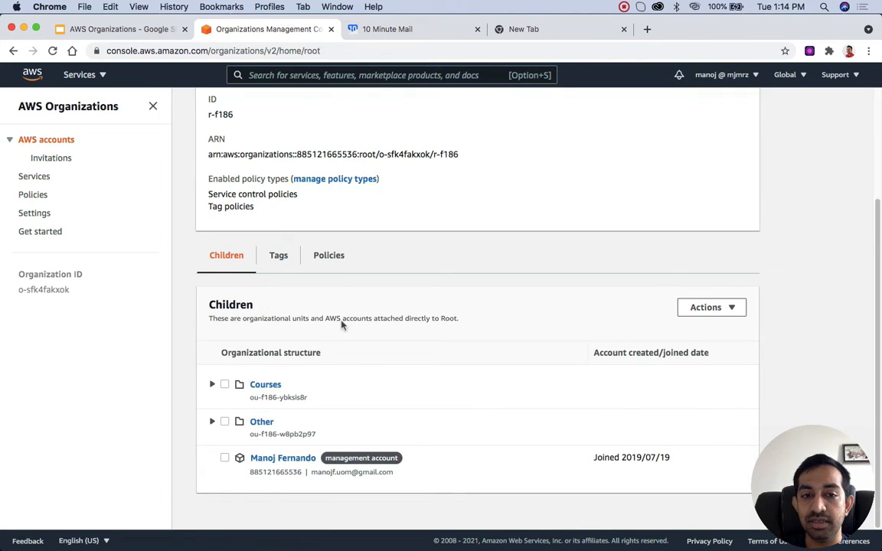
left_click(330, 258)
scroll(283, 413, "down", 3)
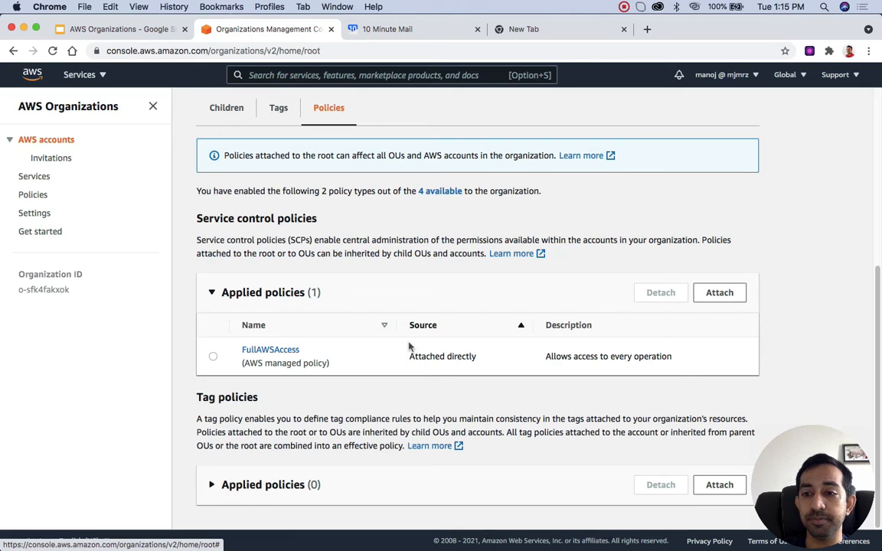
scroll(408, 348, "up", 5)
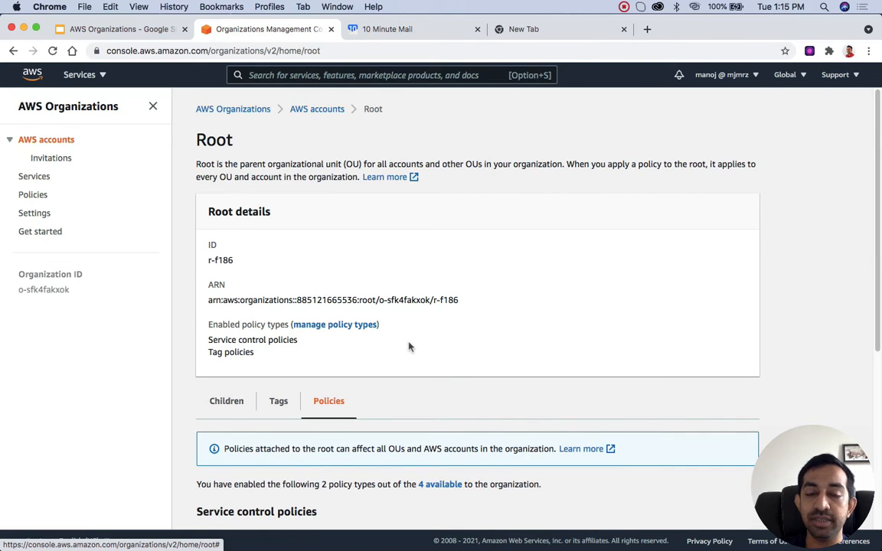
Step: Switch to the incognito Chrome window signed in to the youtube-sandbox account, try to leave the organization, and dismiss the confirmation dialog
key("ctrl+Up")
left_click(496, 244)
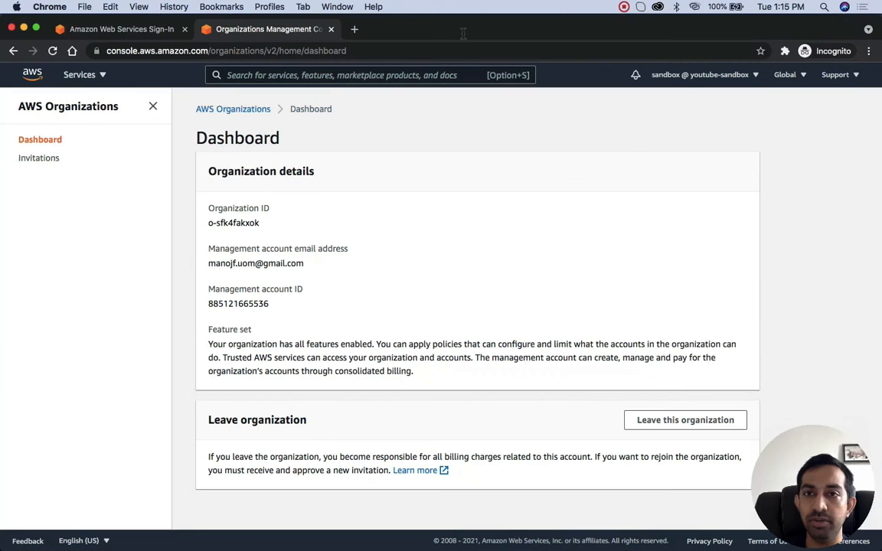
left_click(210, 110)
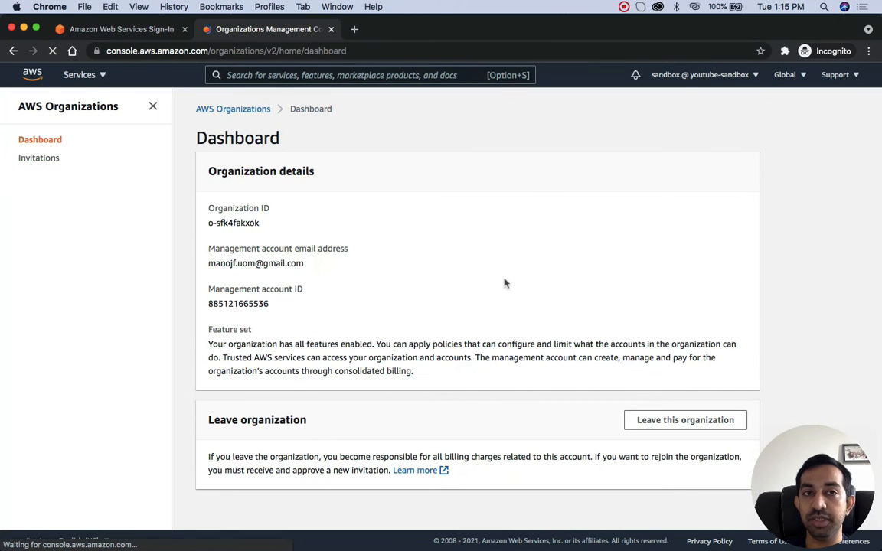
left_click(683, 423)
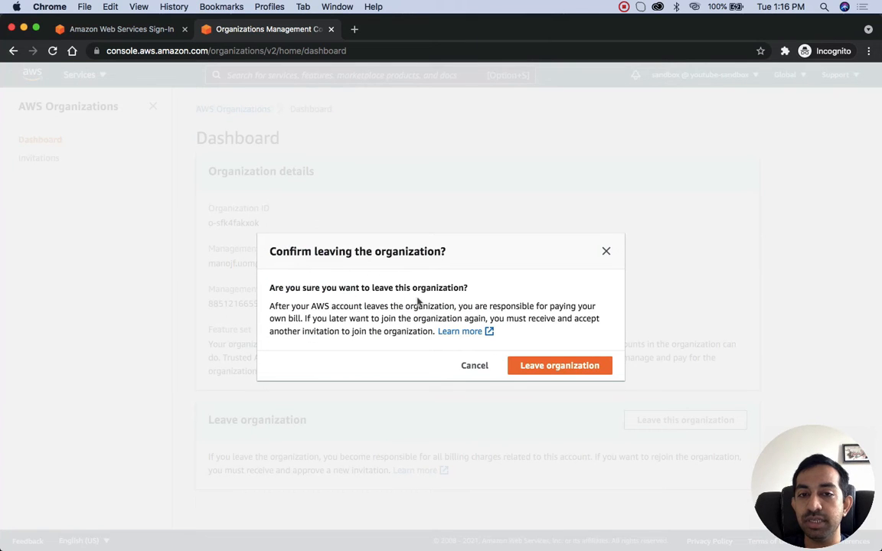
left_click(563, 365)
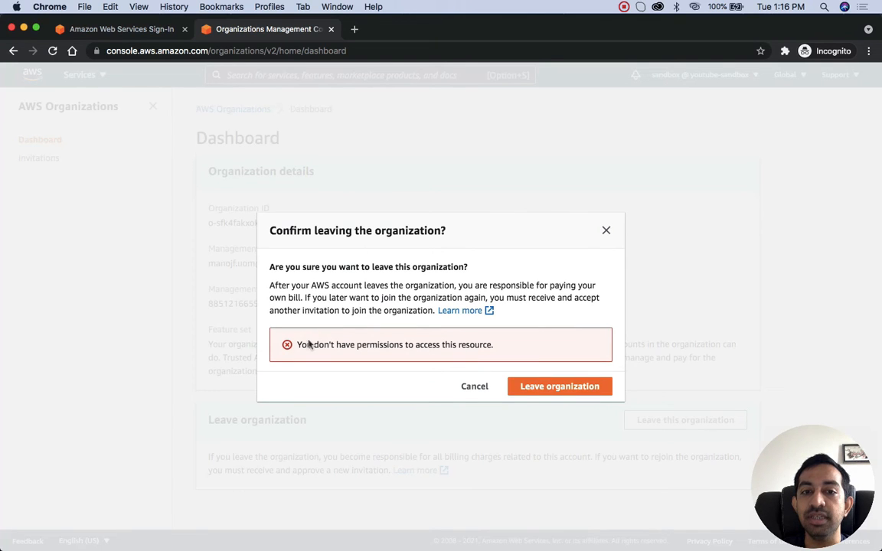
left_click_drag(297, 345, 496, 346)
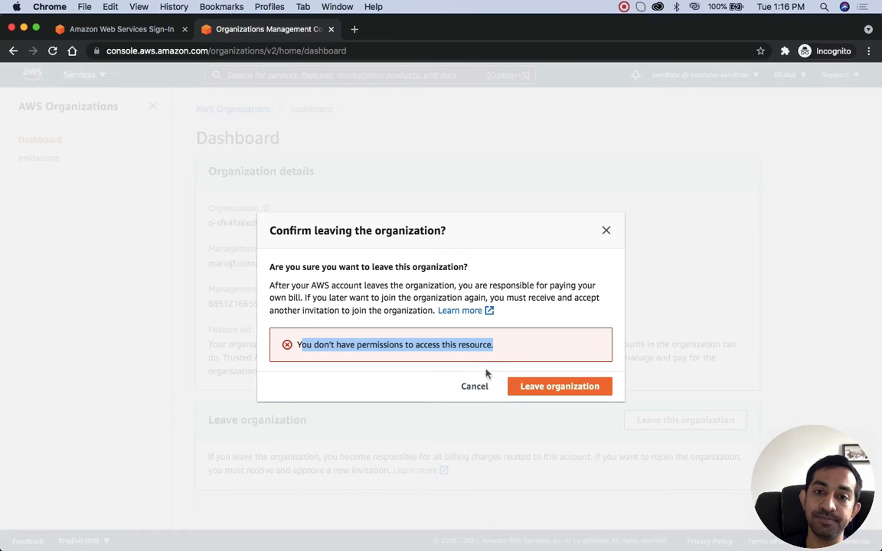
left_click(474, 388)
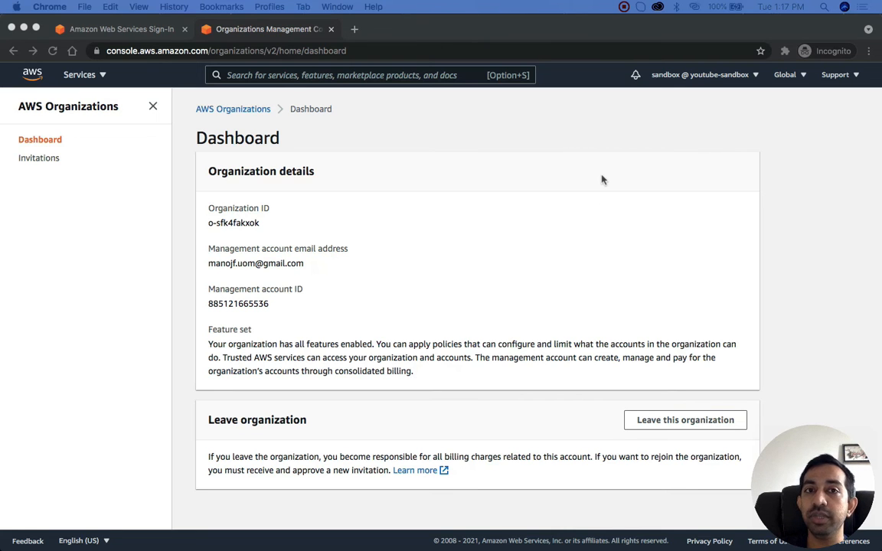
Step: Switch back to the Chrome window of the management account with the organization's Root page
key("ctrl+Up")
left_click(297, 169)
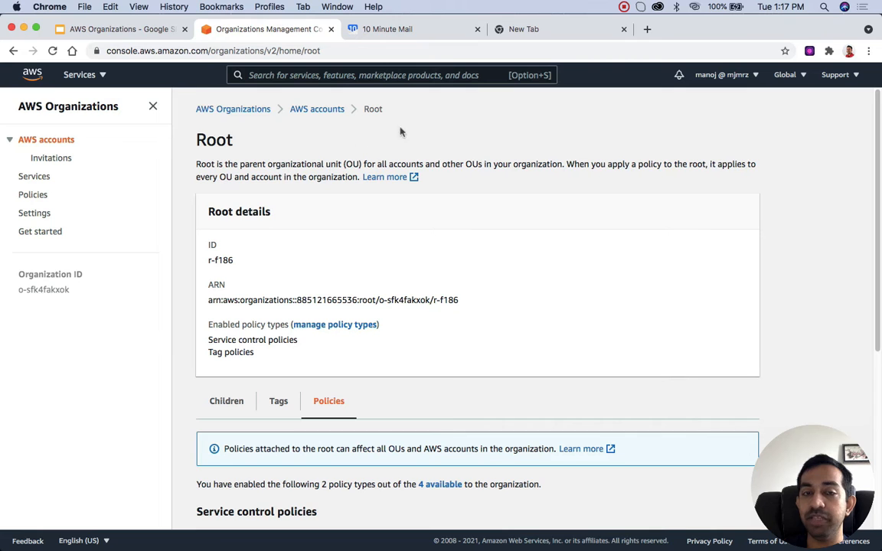
Step: Start a new service control policy from the organization's supported policy types and name it prohibit-root-user-ec2
left_click(43, 179)
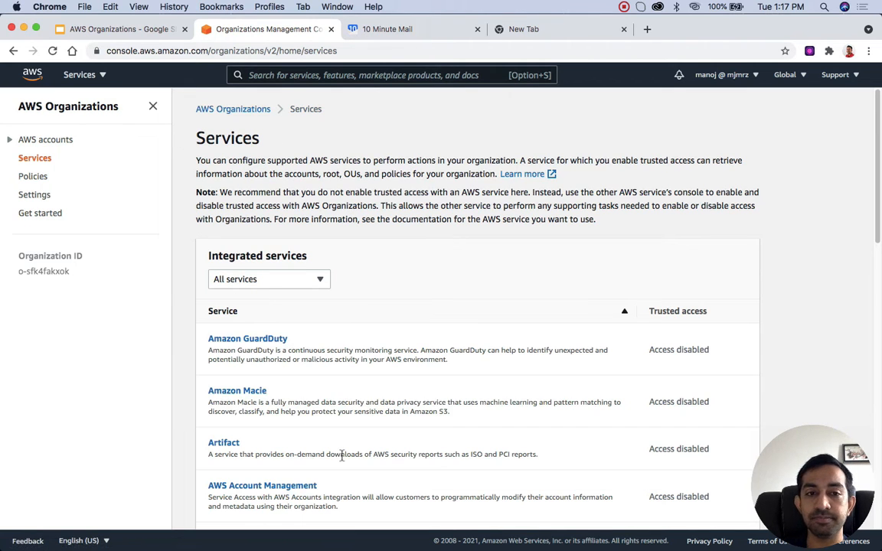
left_click(34, 177)
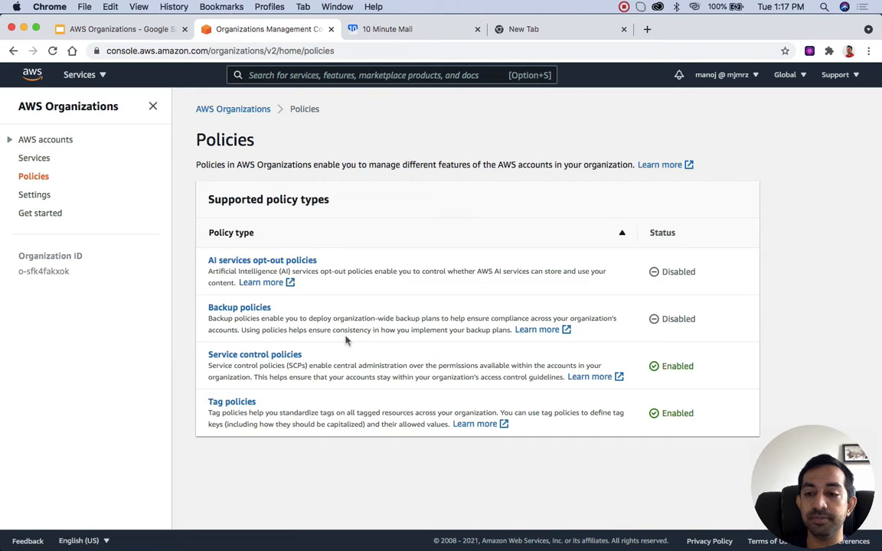
left_click(280, 357)
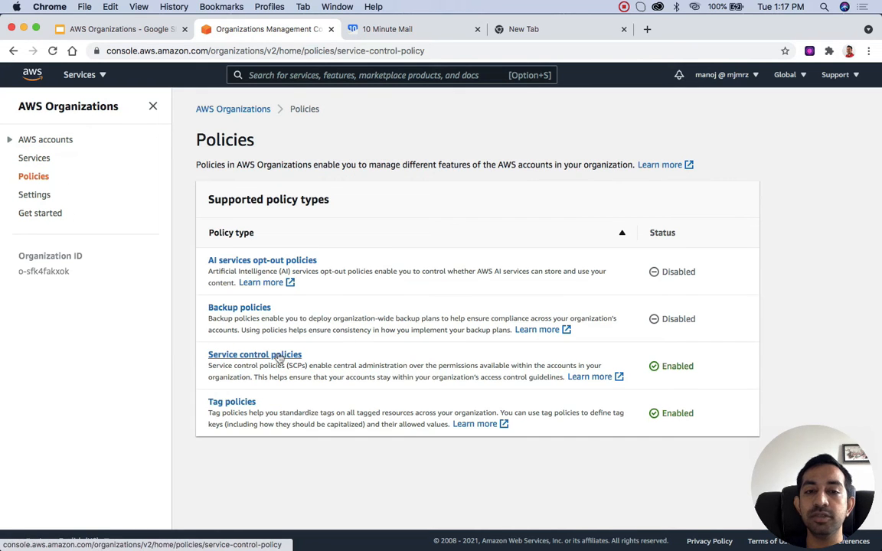
left_click(717, 212)
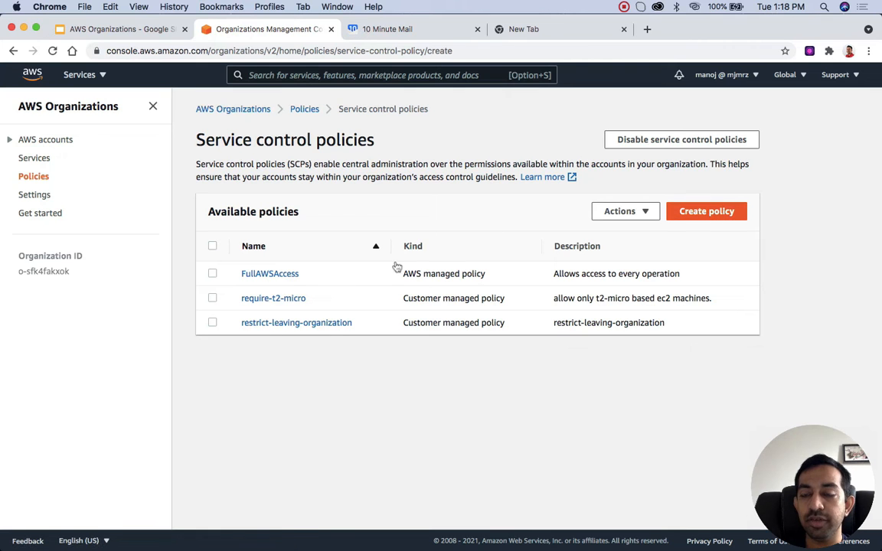
left_click(273, 175)
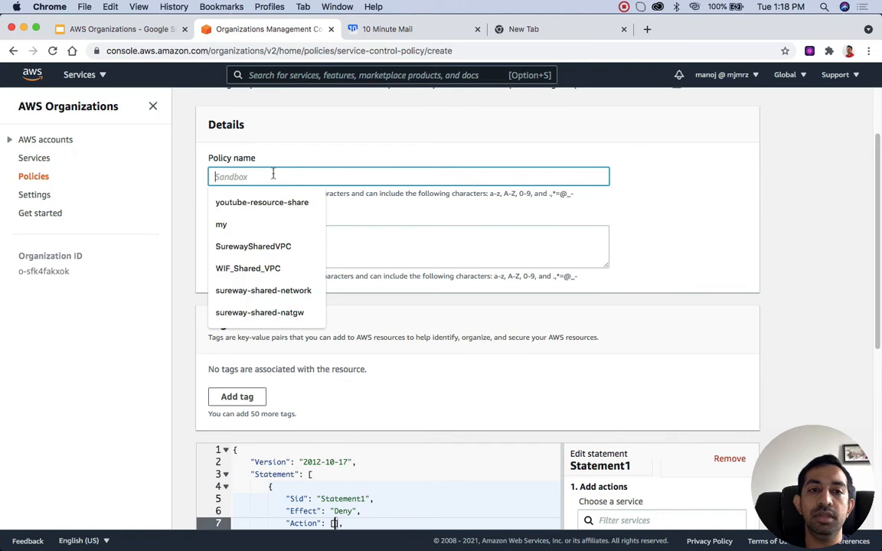
type("prohib")
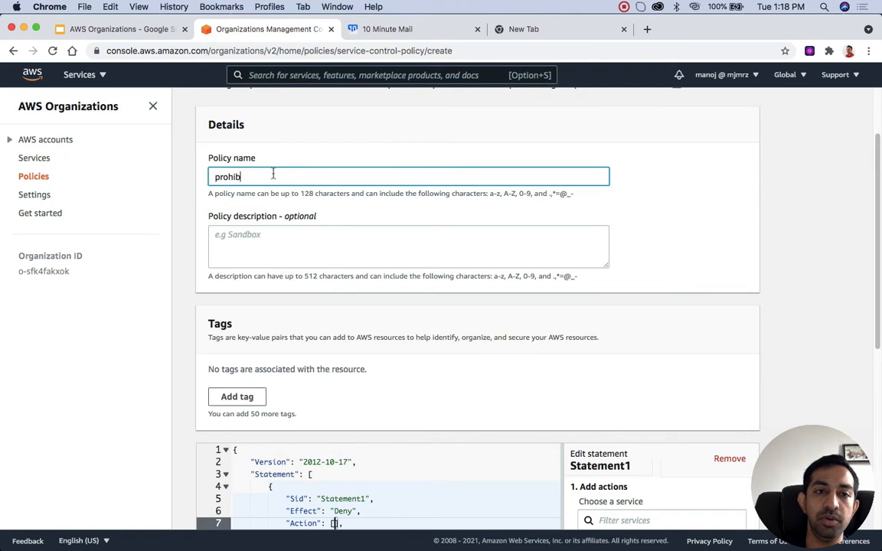
type("it-root")
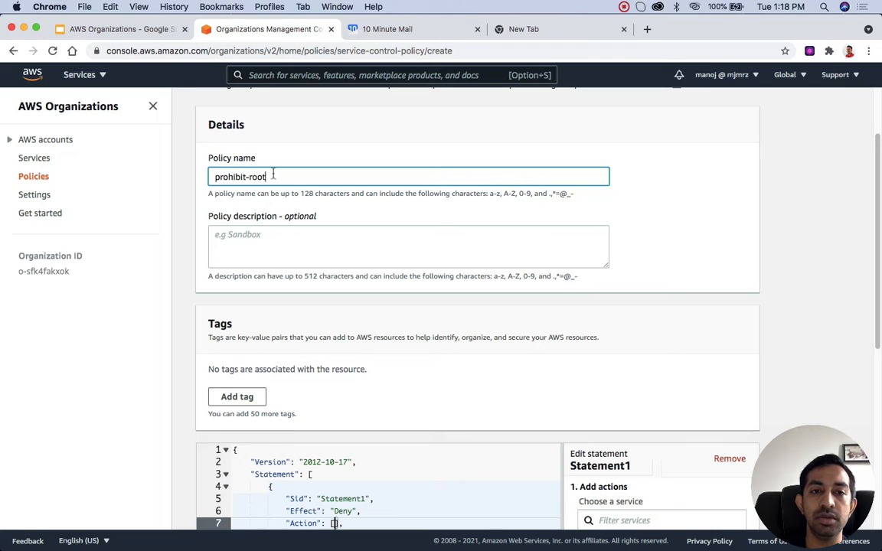
type("-user-")
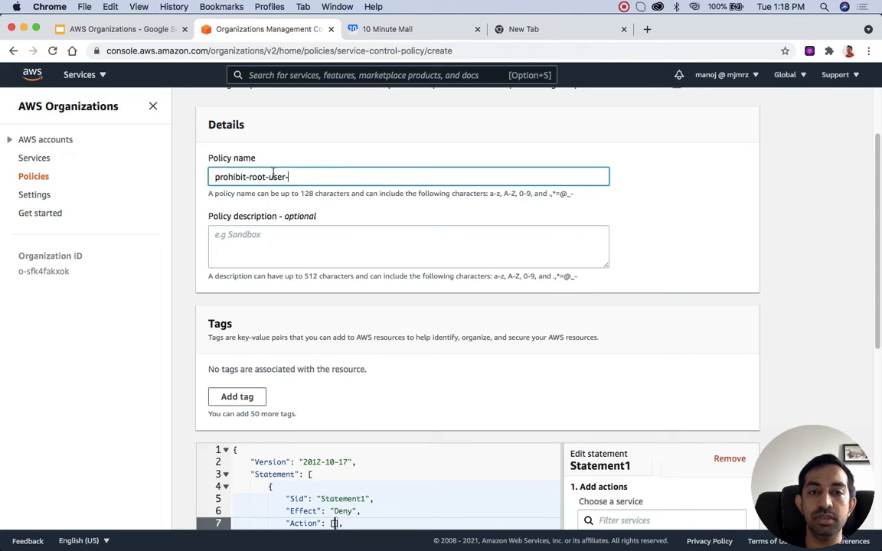
type("ec2")
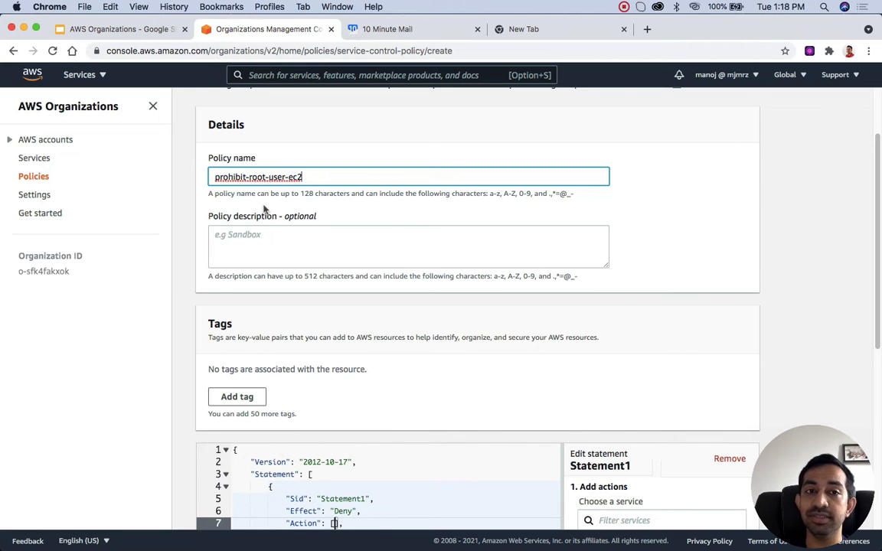
Step: Find the EC2 service for Statement1 of the policy and include all its actions (ec2:*) in the Deny statement
scroll(614, 437, "down", 5)
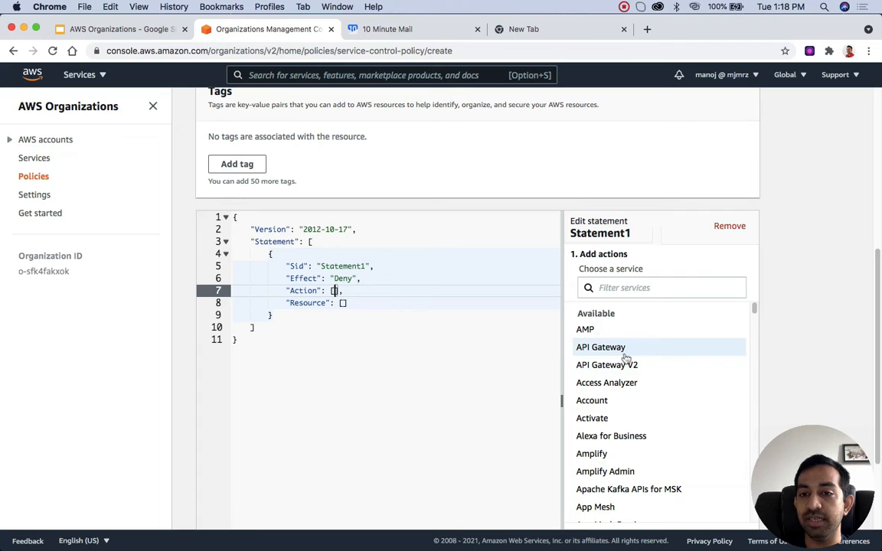
scroll(671, 423, "down", 3)
scroll(671, 422, "up", 3)
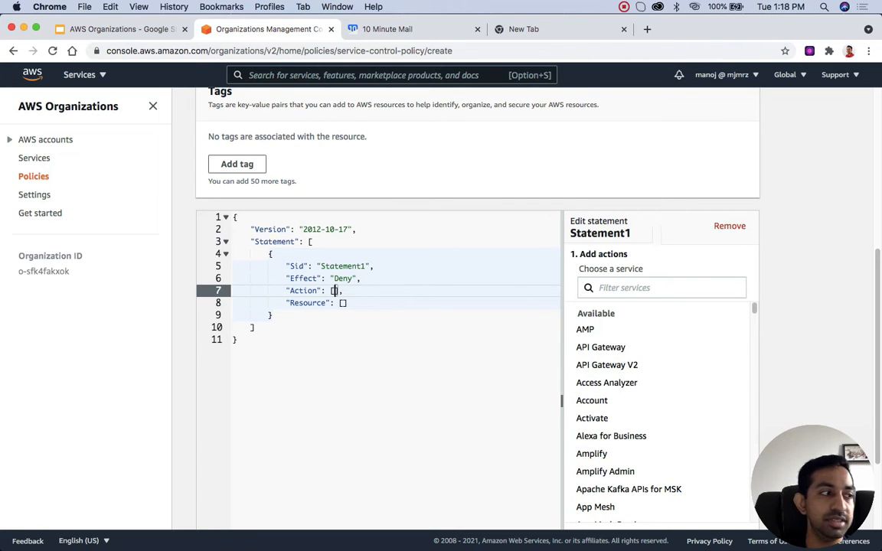
left_click(629, 287)
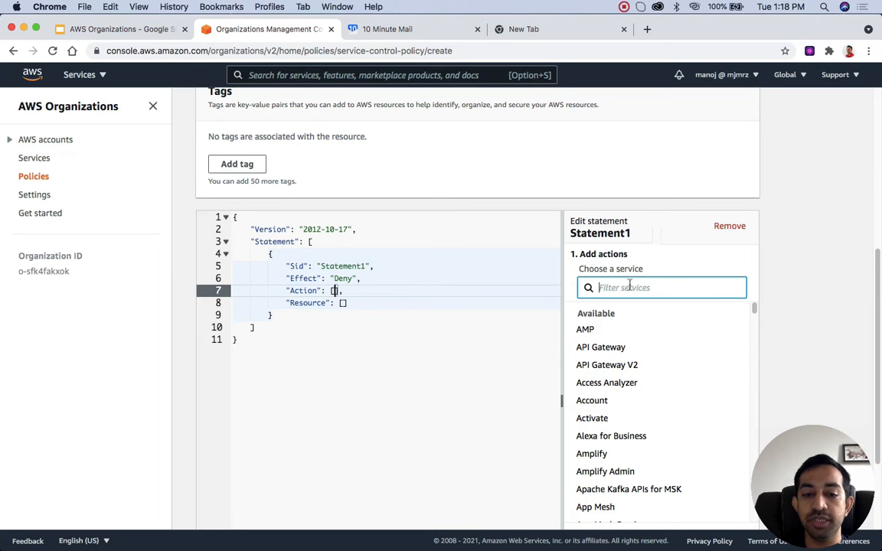
type("ec2")
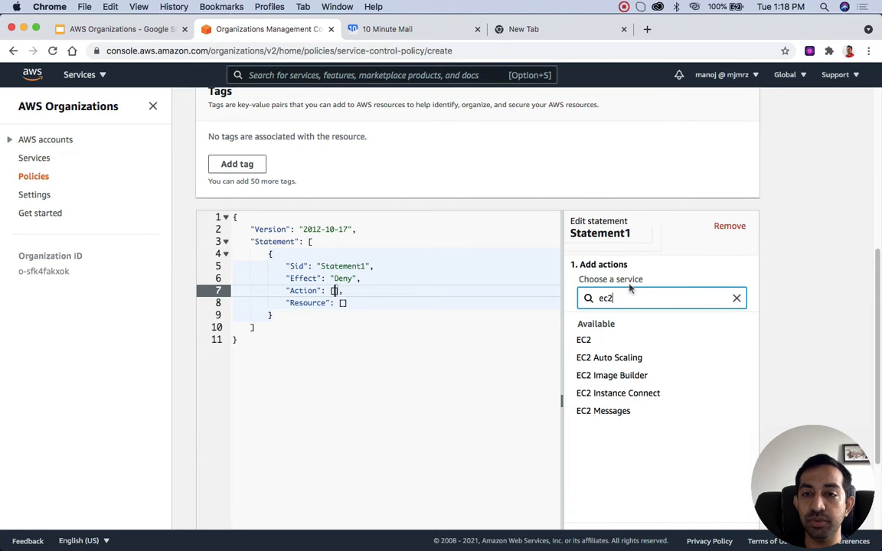
left_click(585, 345)
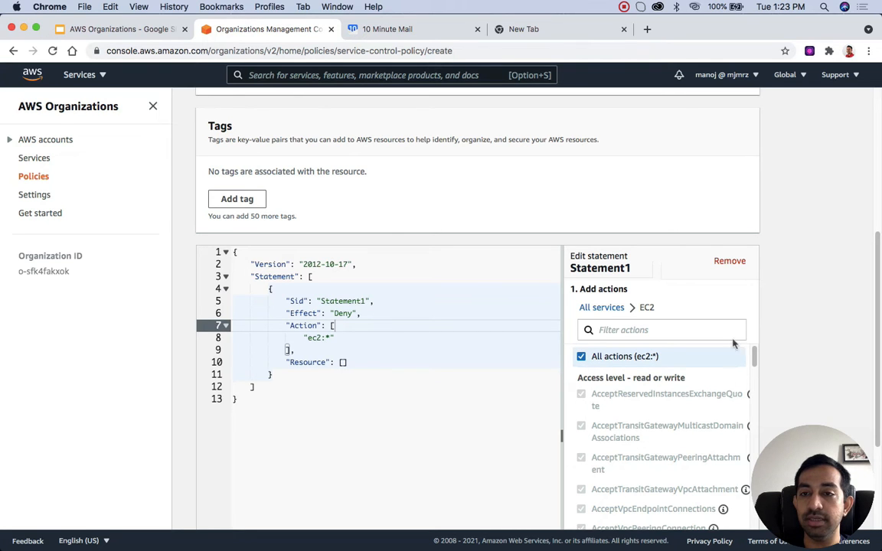
Step: Add All Resources of the EC2 service as the resource of the Deny statement
scroll(801, 309, "down", 3)
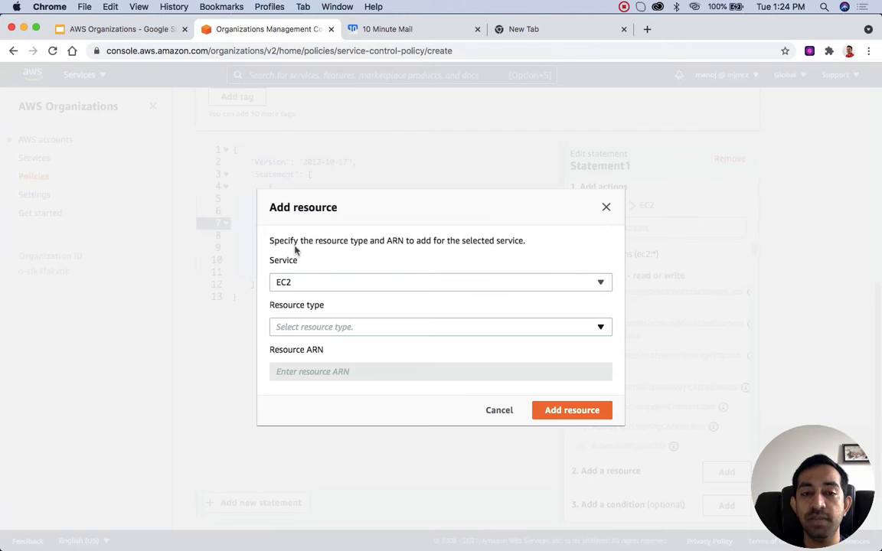
left_click(375, 331)
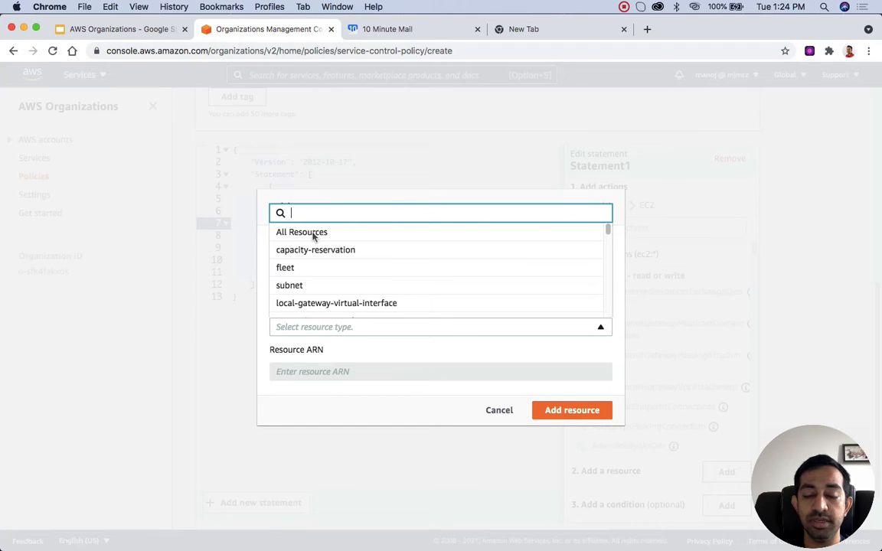
key("Escape")
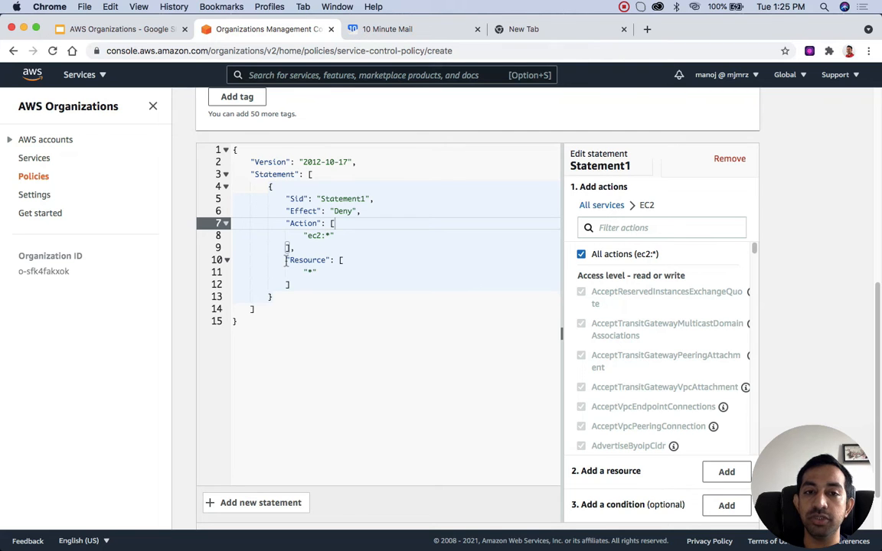
Step: Add a StringLike condition on aws:PrincipalArn for all values in request with the value arn:aws:iam::*:root, and create the policy
left_click(727, 506)
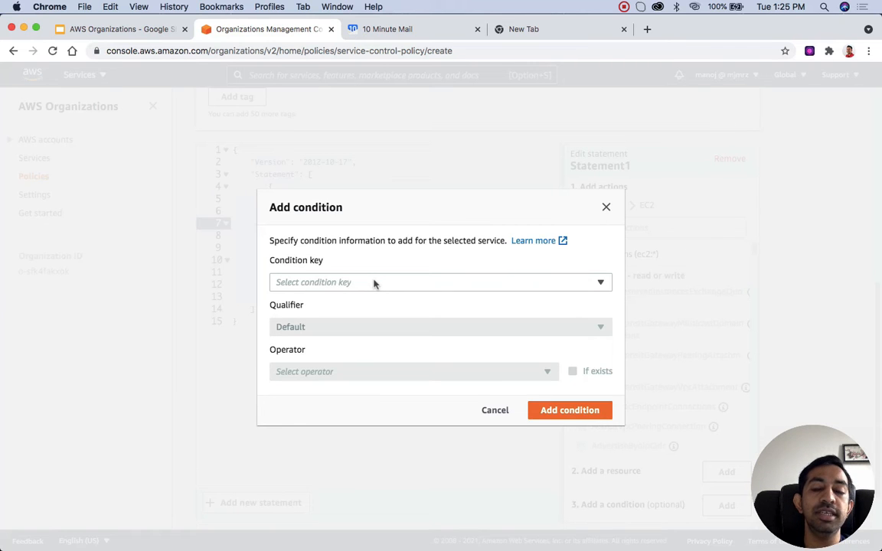
left_click(375, 284)
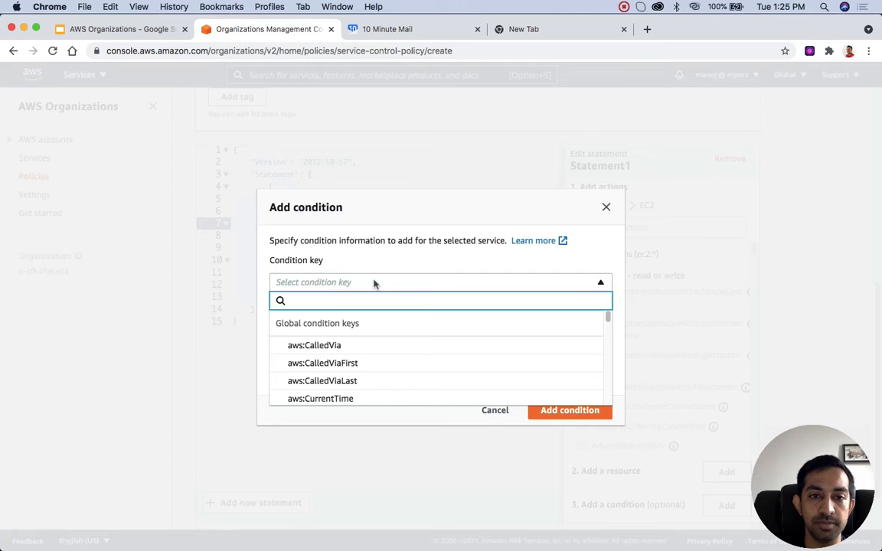
type("Pri")
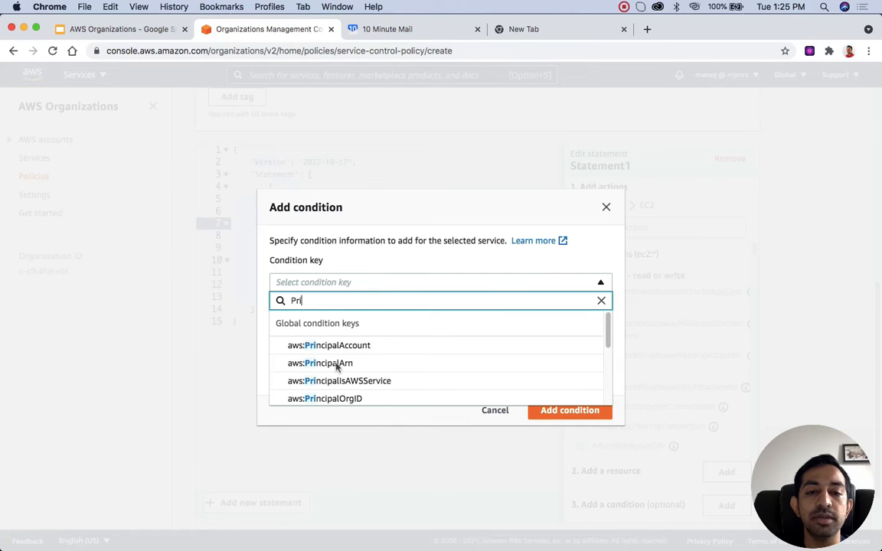
left_click(336, 364)
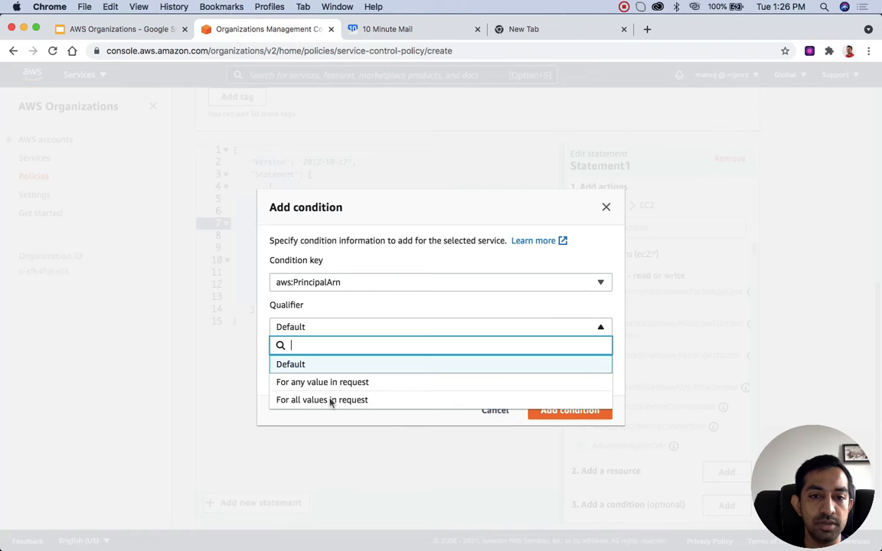
left_click(303, 364)
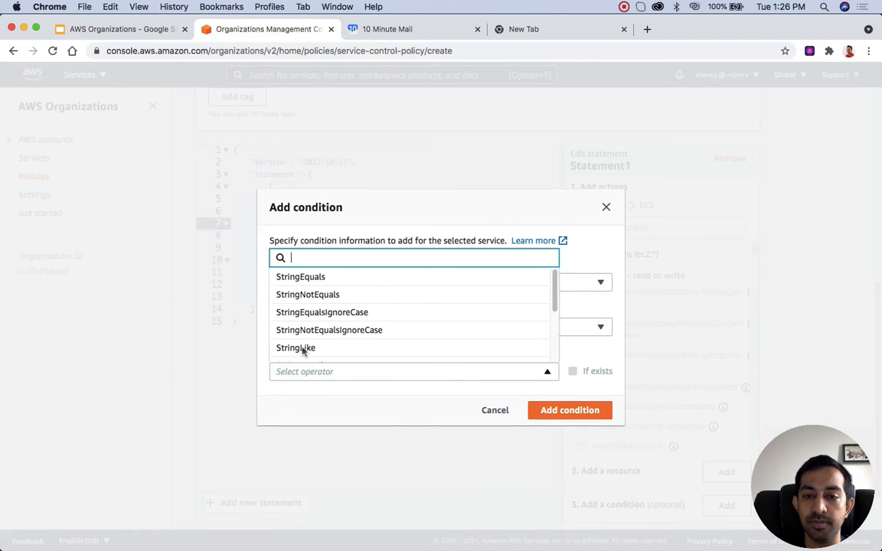
left_click(304, 349)
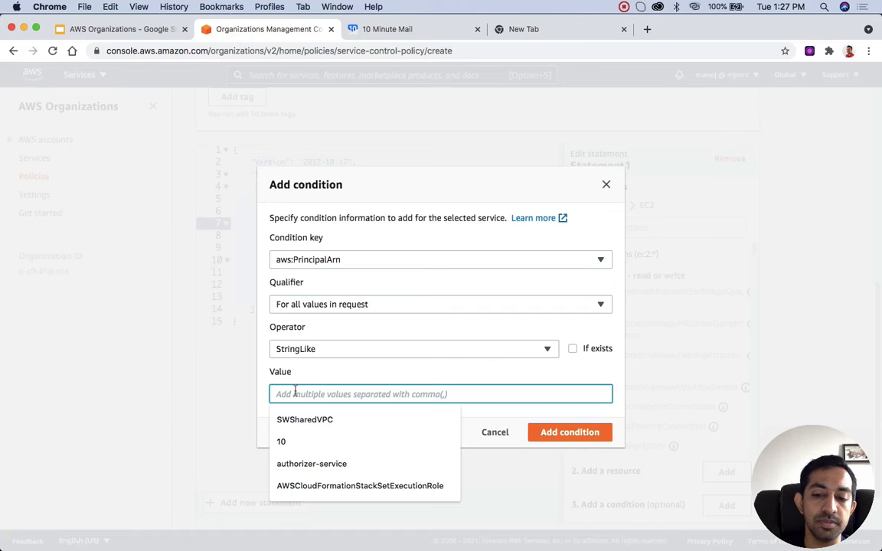
type("arn:aws:iam::*:root")
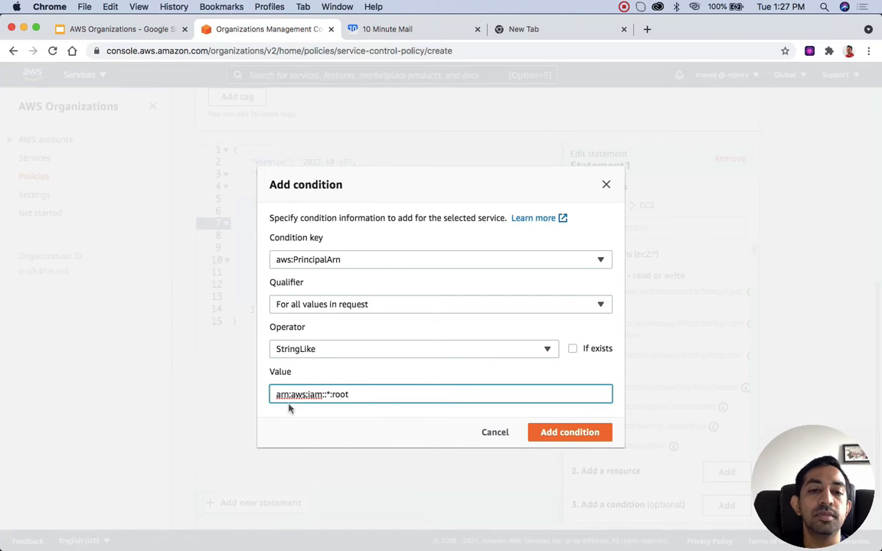
double_click(340, 394)
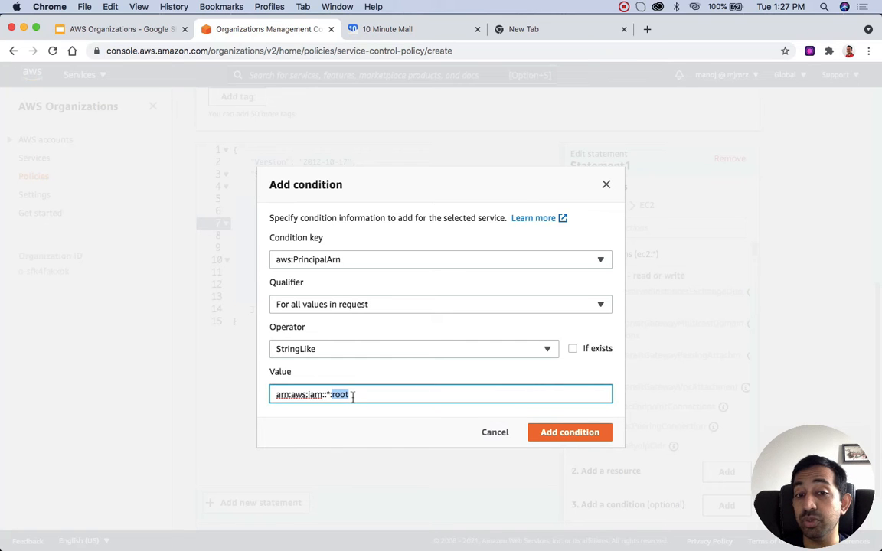
left_click(570, 434)
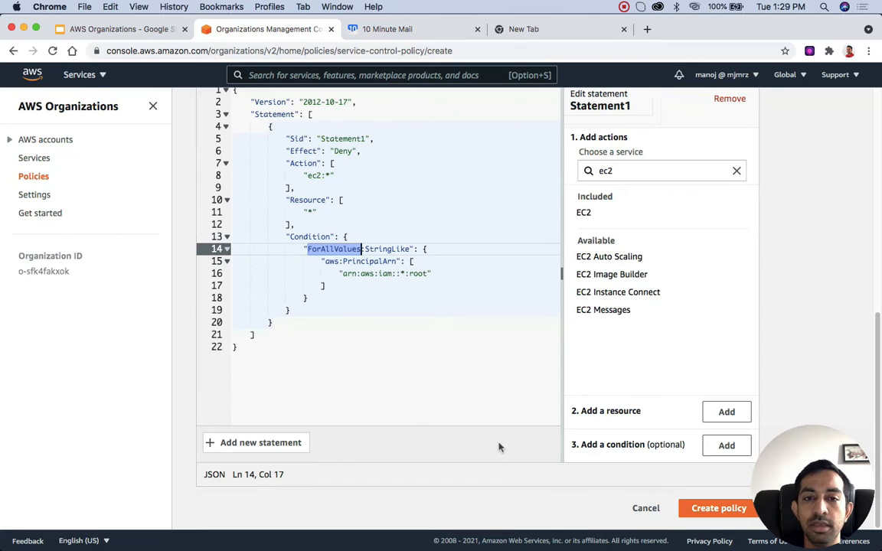
left_click(713, 513)
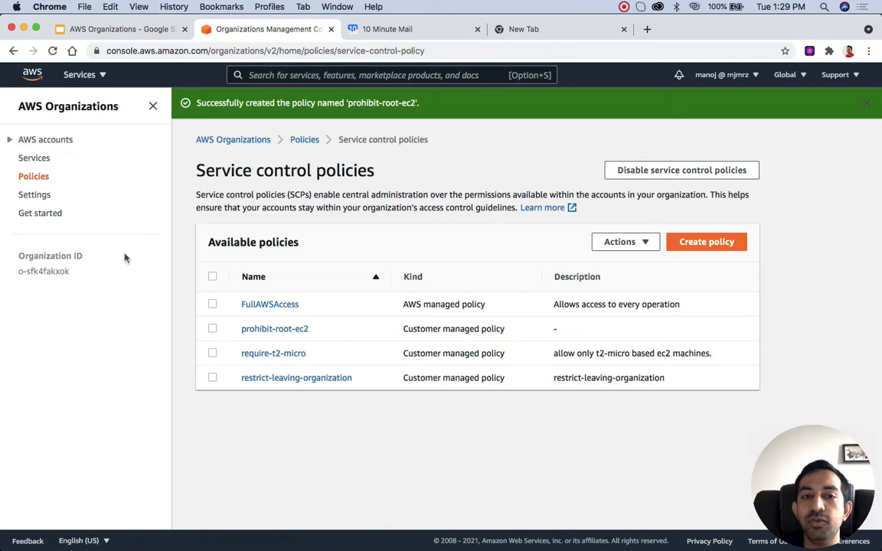
Step: Open the youtube-sandbox account from the Sandbox unit under Courses in the organization's accounts and show its policies
left_click(50, 145)
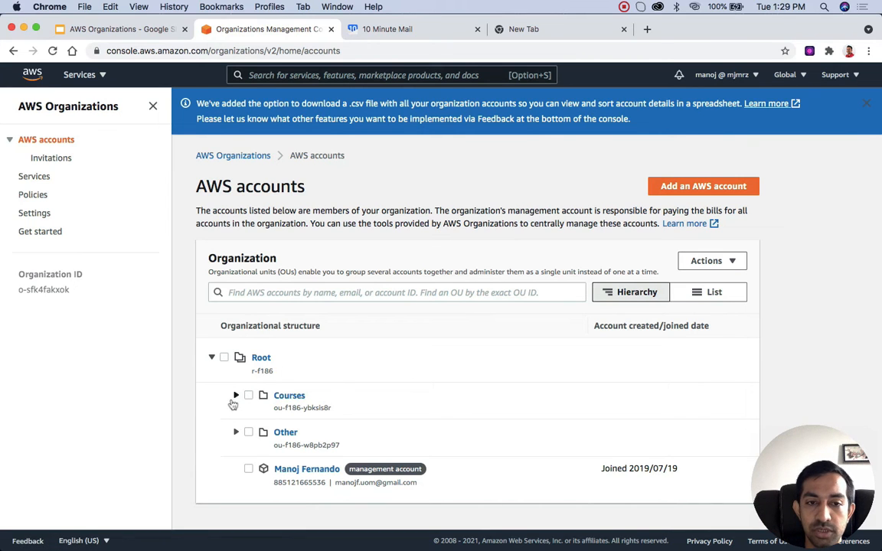
left_click(235, 396)
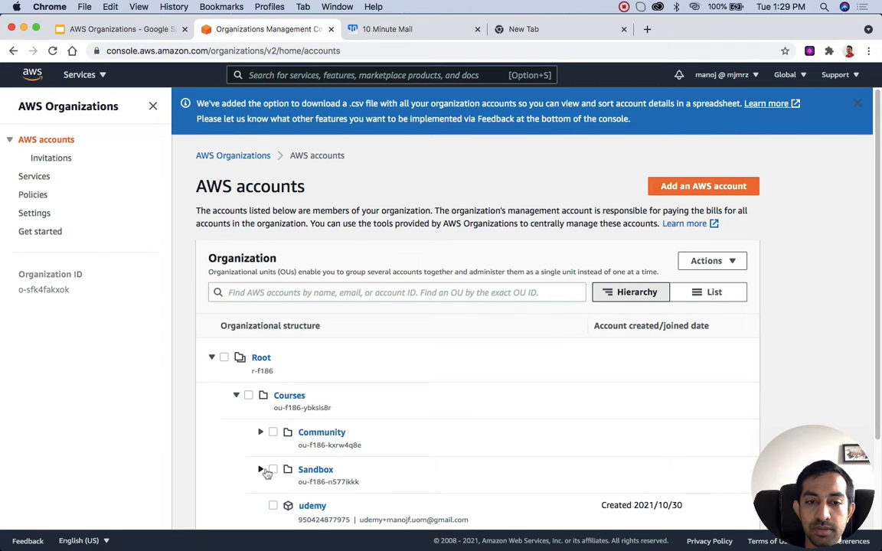
left_click(261, 470)
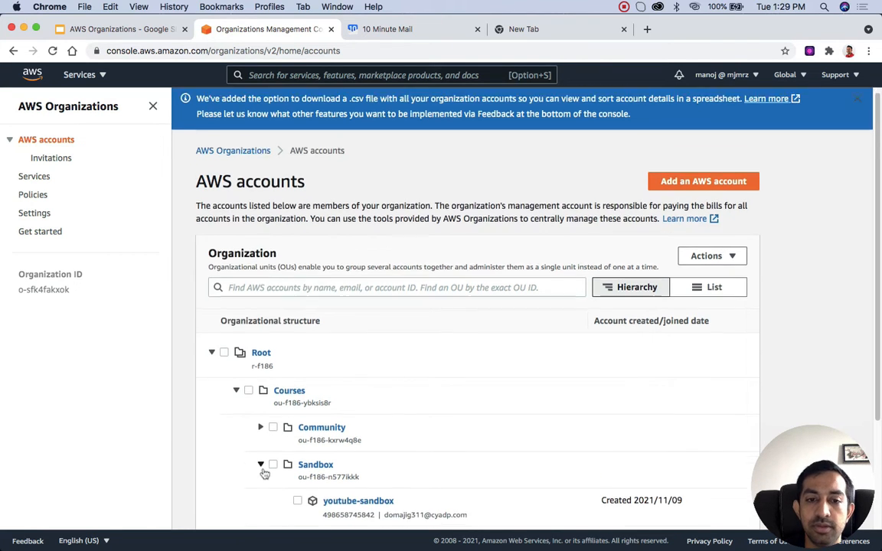
scroll(284, 447, "down", 3)
left_click(342, 377)
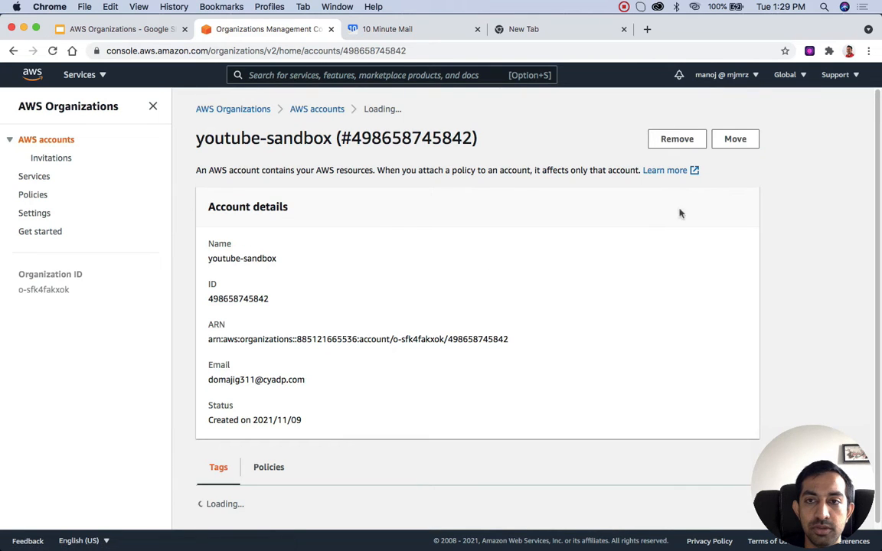
scroll(499, 388, "down", 2)
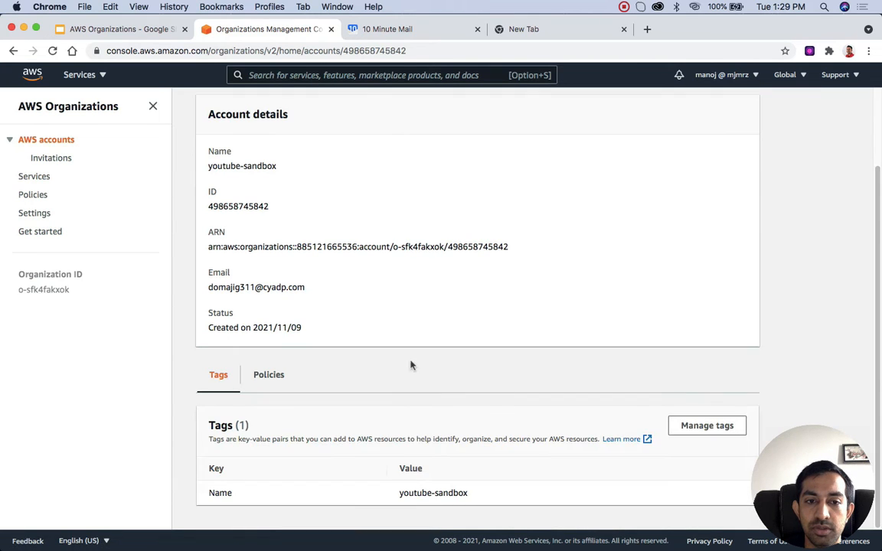
left_click(269, 374)
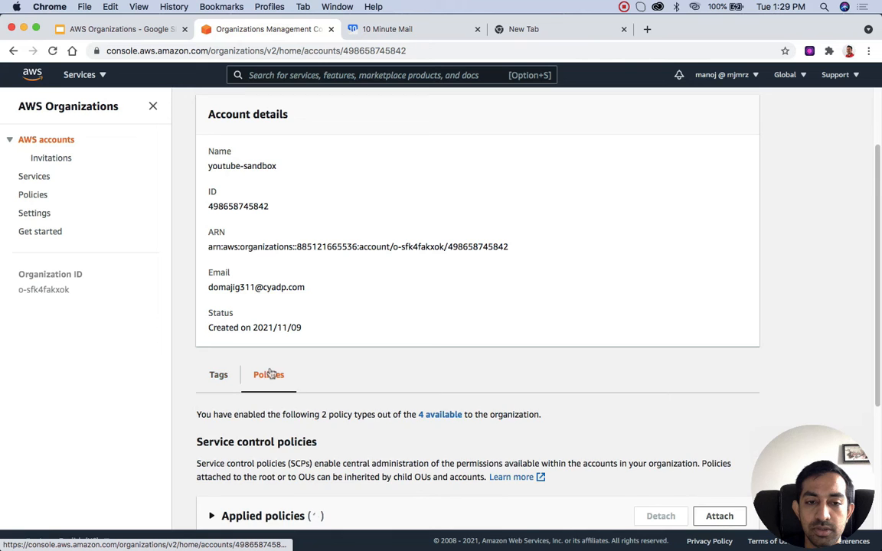
Step: Attach the service control policy prohibit-root-ec2 to the youtube-sandbox account
scroll(269, 372, "down", 4)
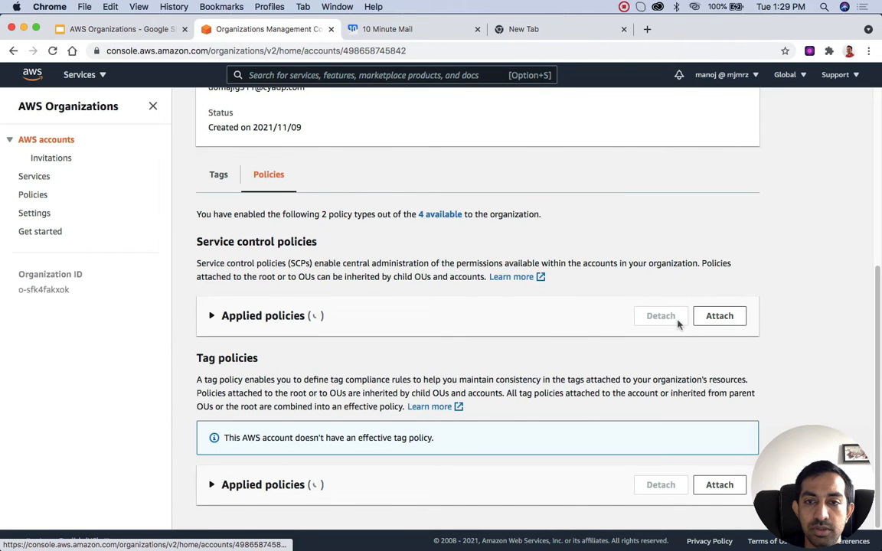
scroll(689, 320, "down", 2)
left_click(727, 198)
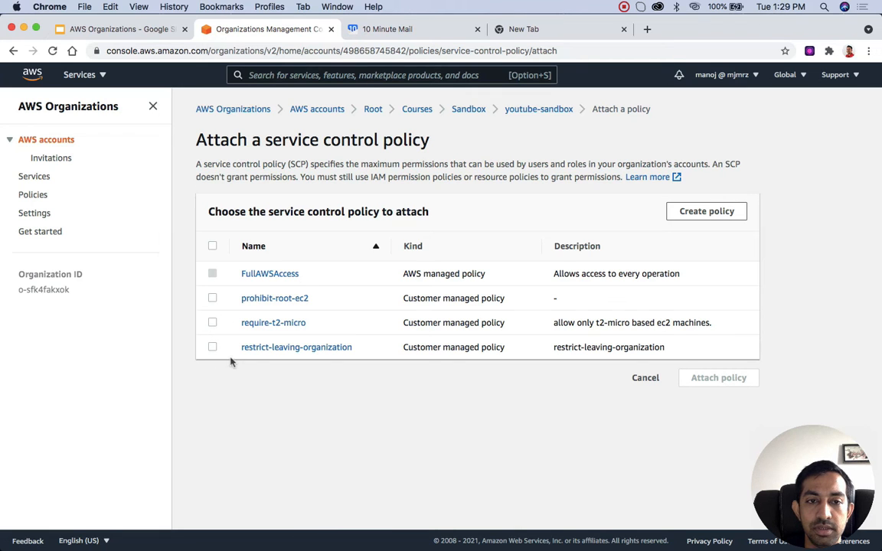
left_click(212, 298)
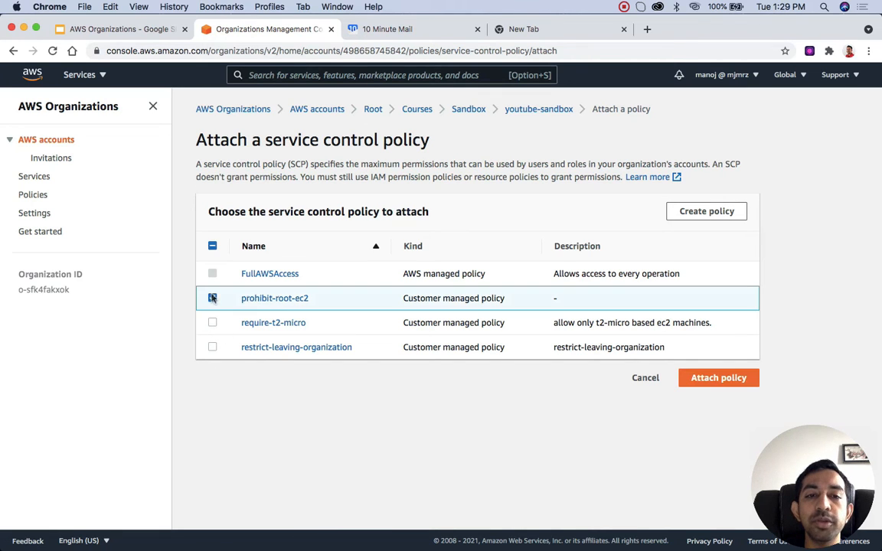
left_click(720, 380)
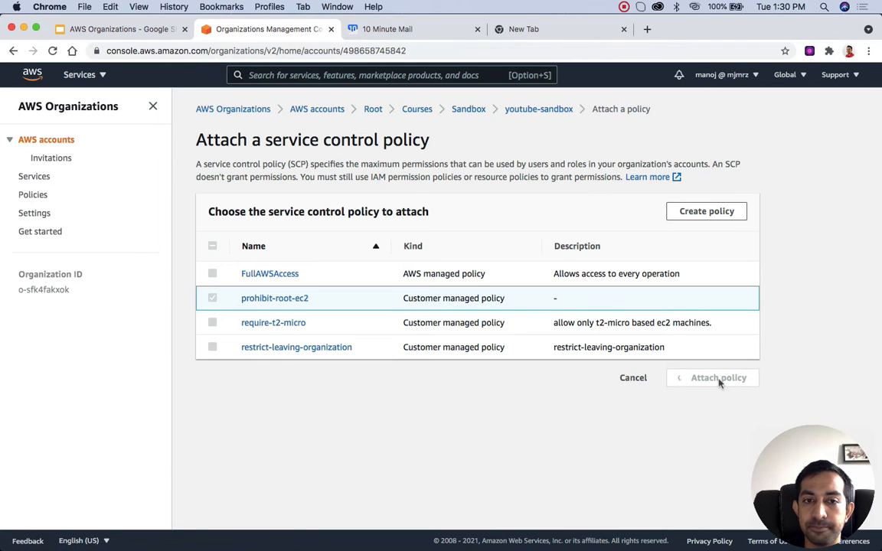
scroll(388, 390, "down", 3)
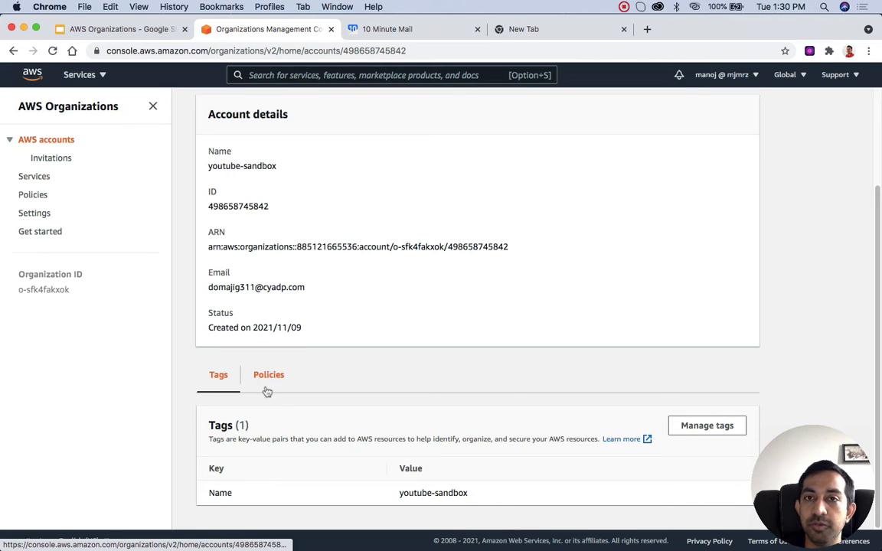
Step: Switch to the incognito Chrome window and sign the sandbox IAM user out of youtube-sandbox, reloading for a new sign-in
key("ctrl+Up")
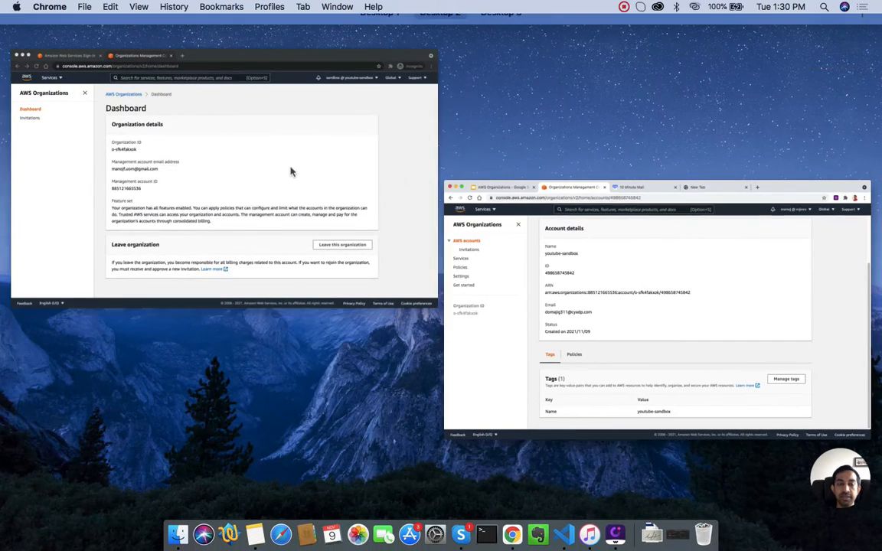
left_click(291, 172)
left_click(734, 77)
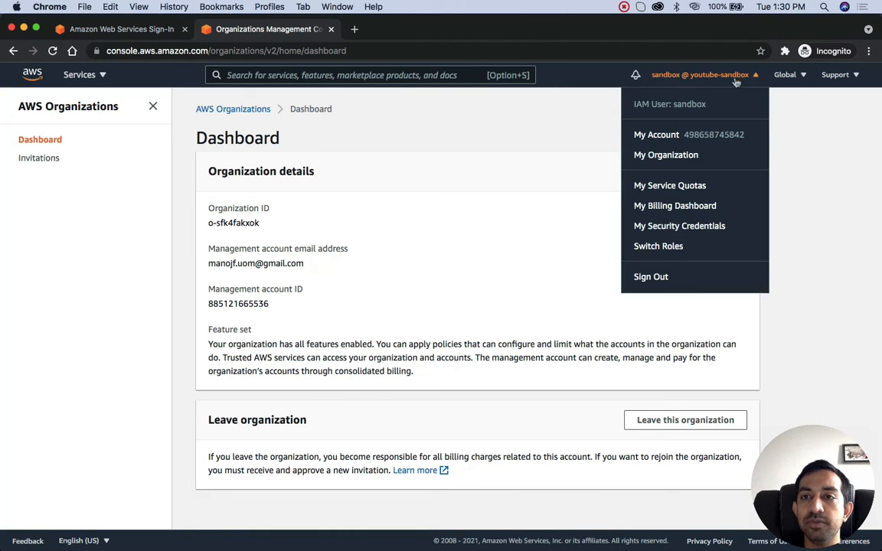
left_click(662, 278)
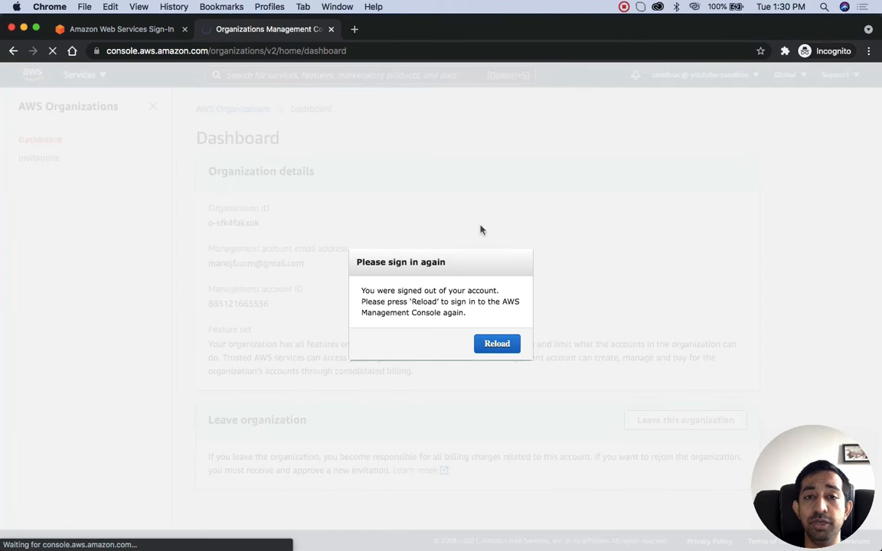
left_click(498, 346)
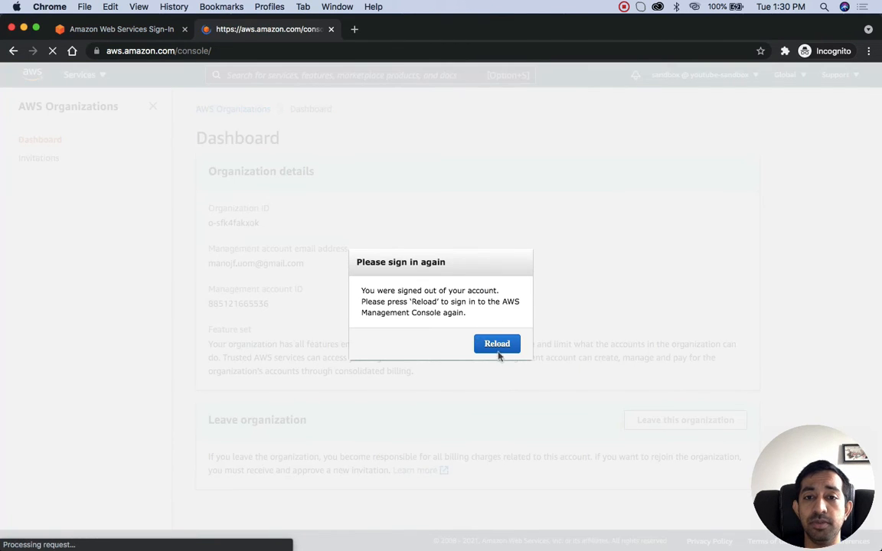
Step: Sign in as the youtube-sandbox root user with the account e-mail and password, and open the EC2 dashboard
left_click(212, 310)
key("super+v")
left_click(233, 340)
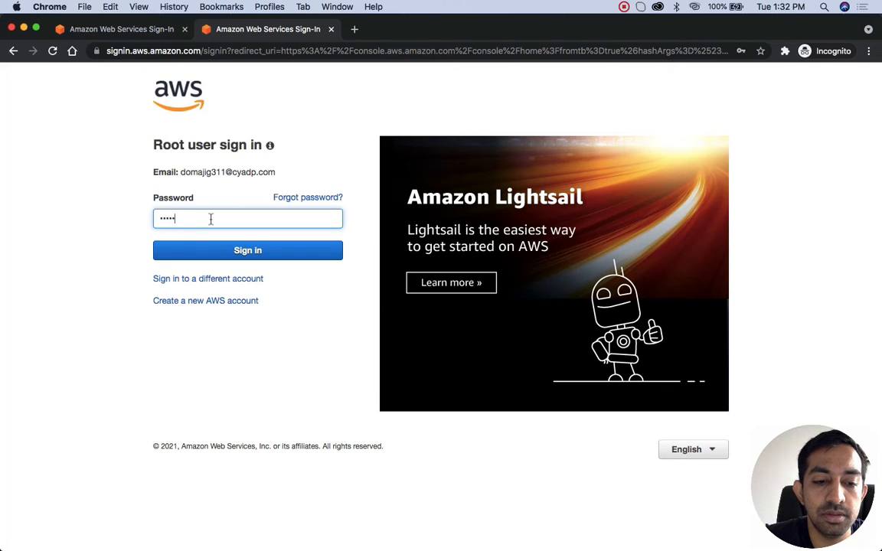
left_click(283, 251)
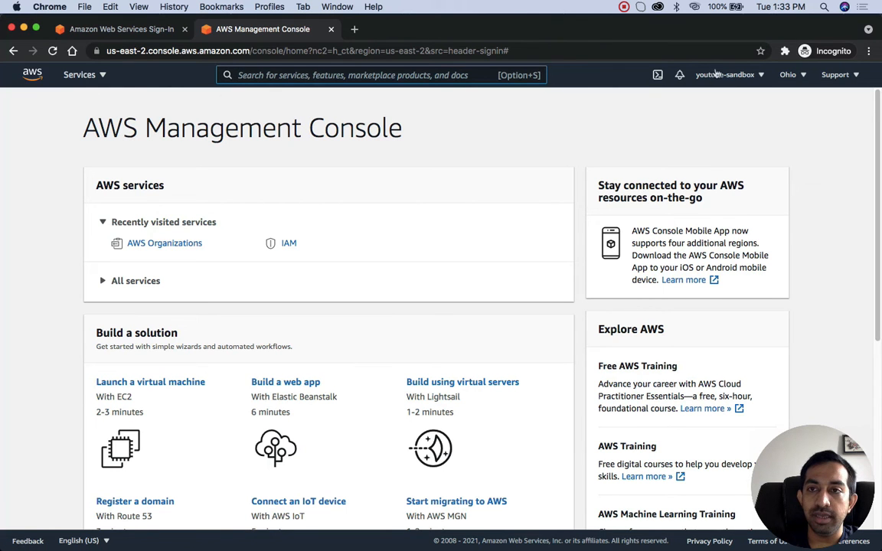
left_click(80, 74)
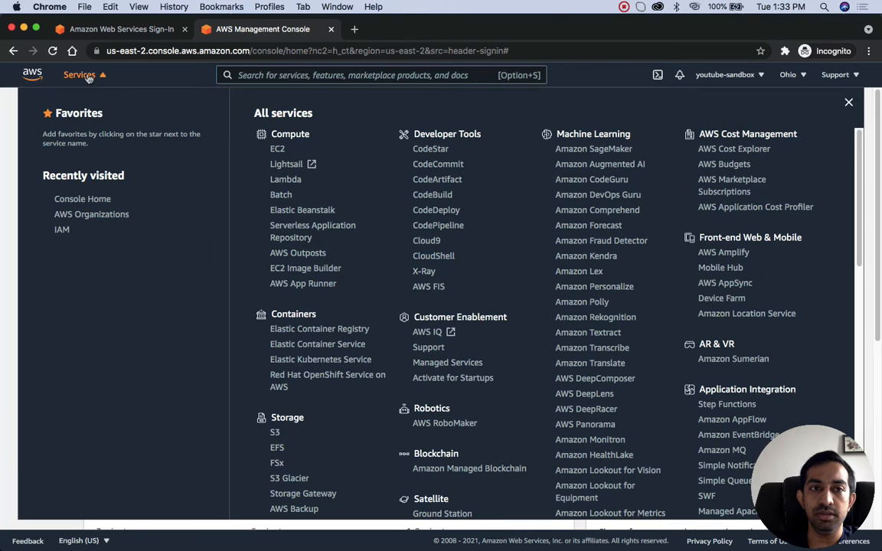
left_click(277, 150)
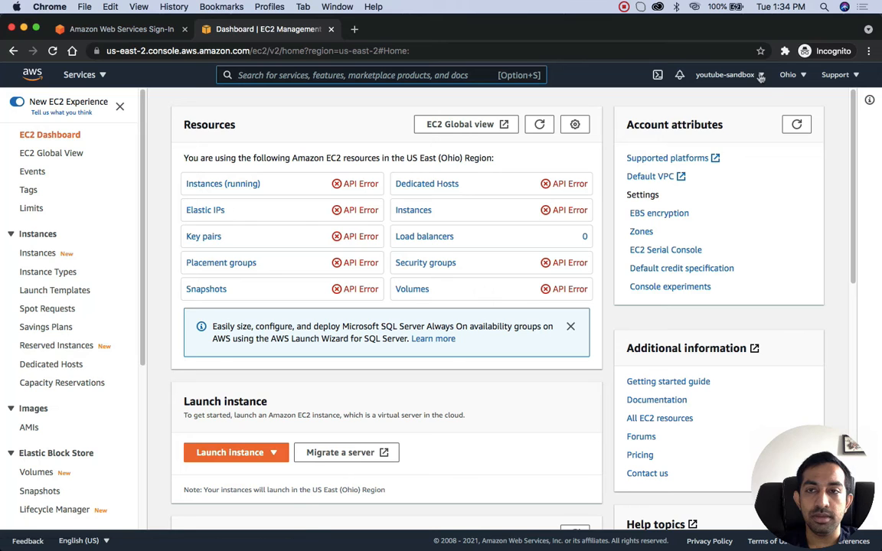
Step: Sign out the root user and start an IAM user sign-in with the account alias youtube-sandbox
left_click(723, 74)
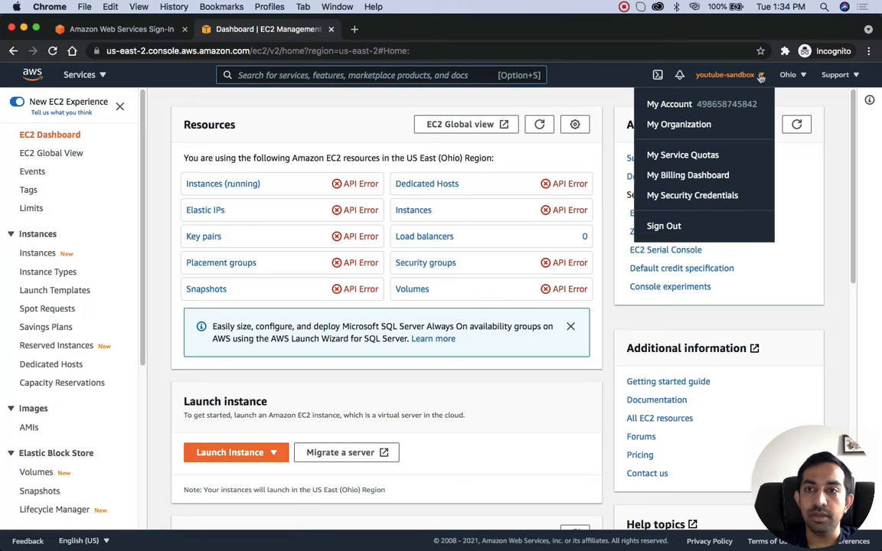
left_click(673, 227)
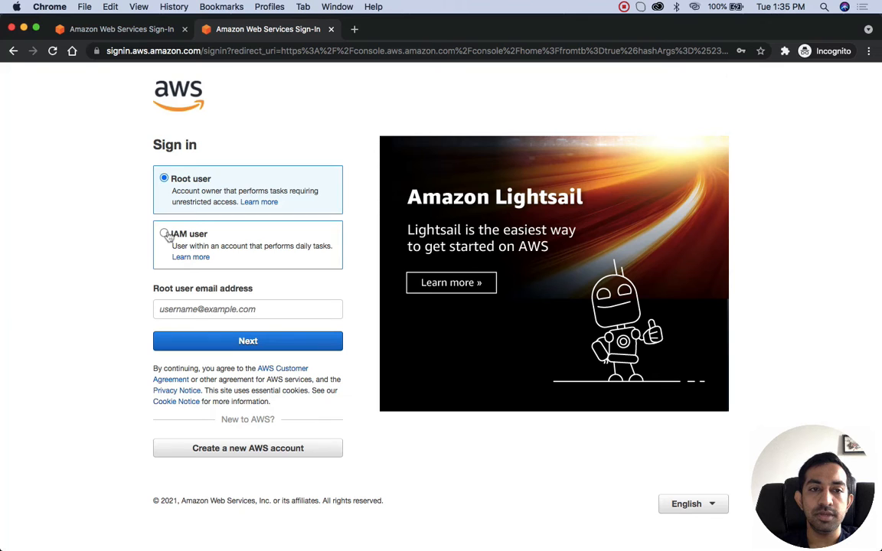
left_click(164, 234)
left_click(206, 306)
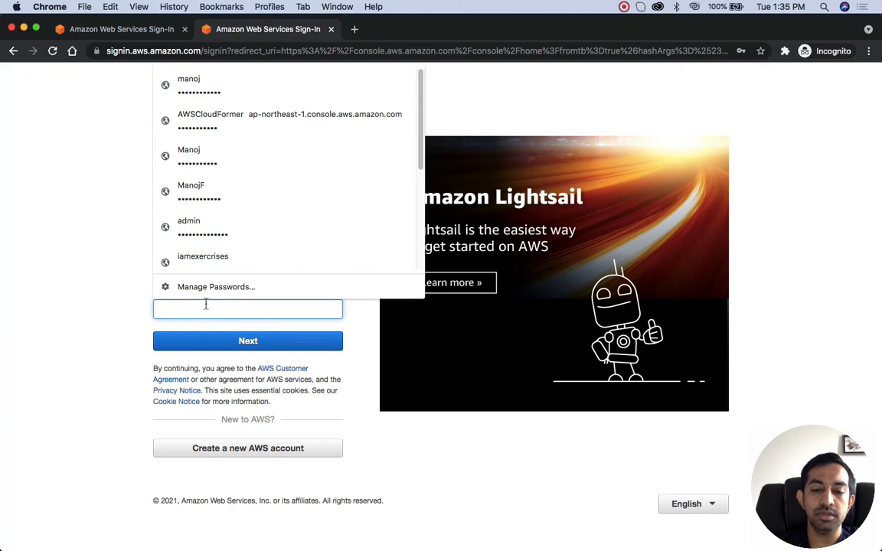
type("youtube-sandbox")
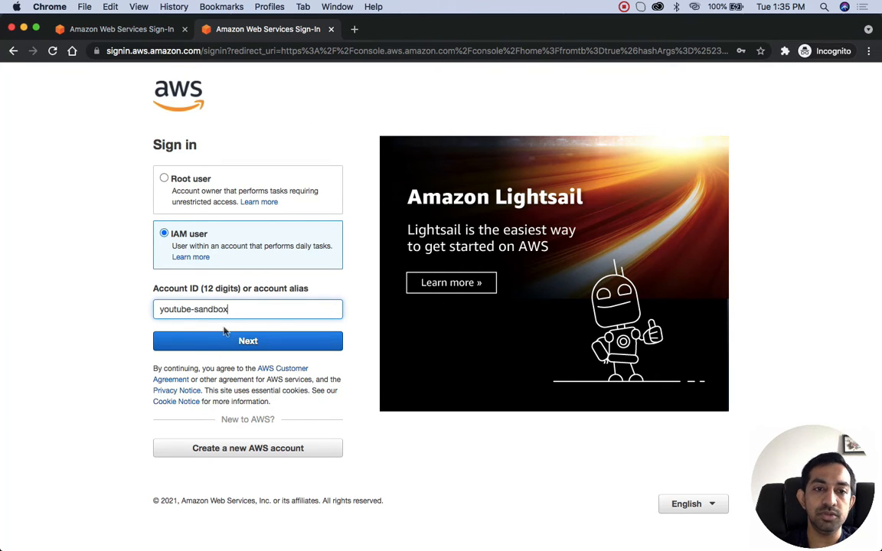
left_click(224, 338)
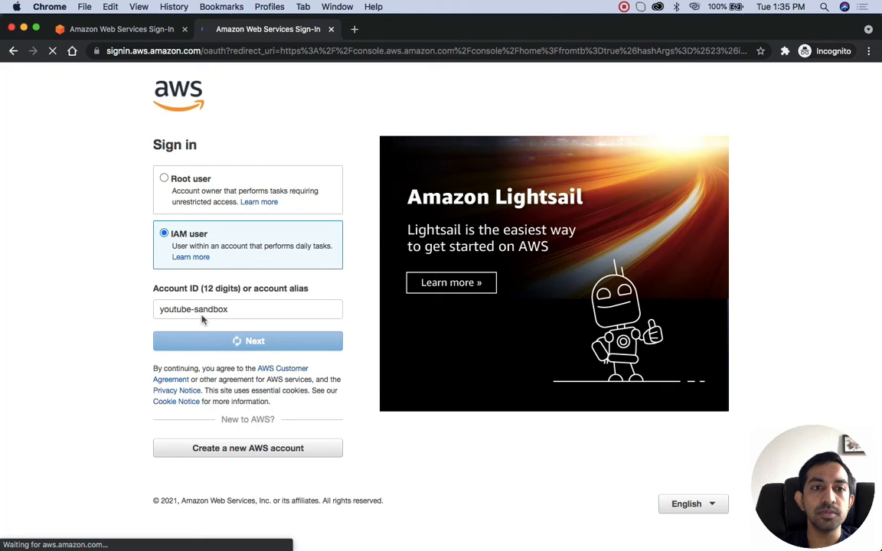
Step: Sign in as the IAM user sandbox with the saved password and open the EC2 service
left_click(182, 242)
type("sandbox")
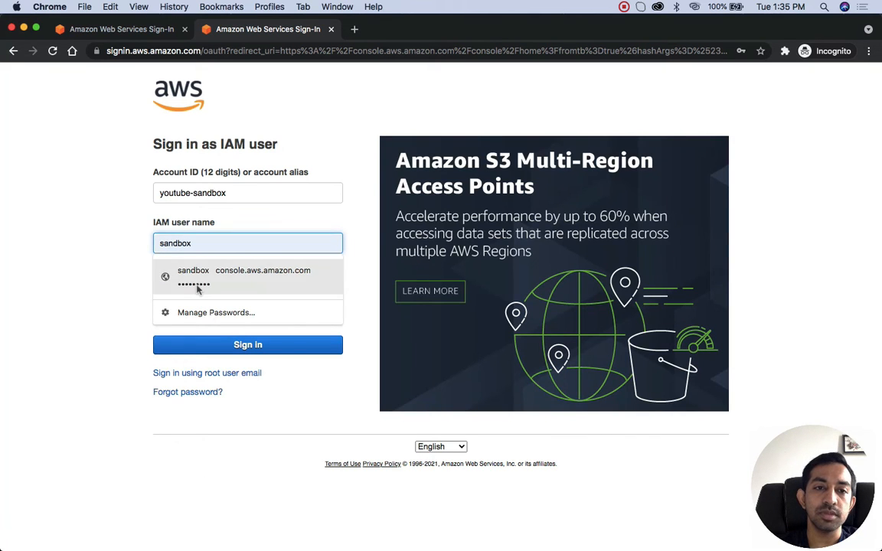
left_click(197, 283)
key("Return")
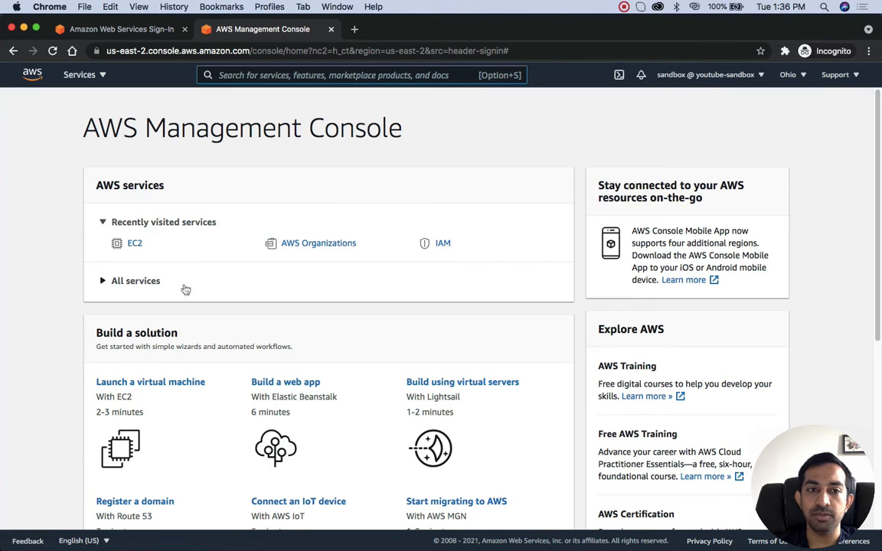
left_click(134, 247)
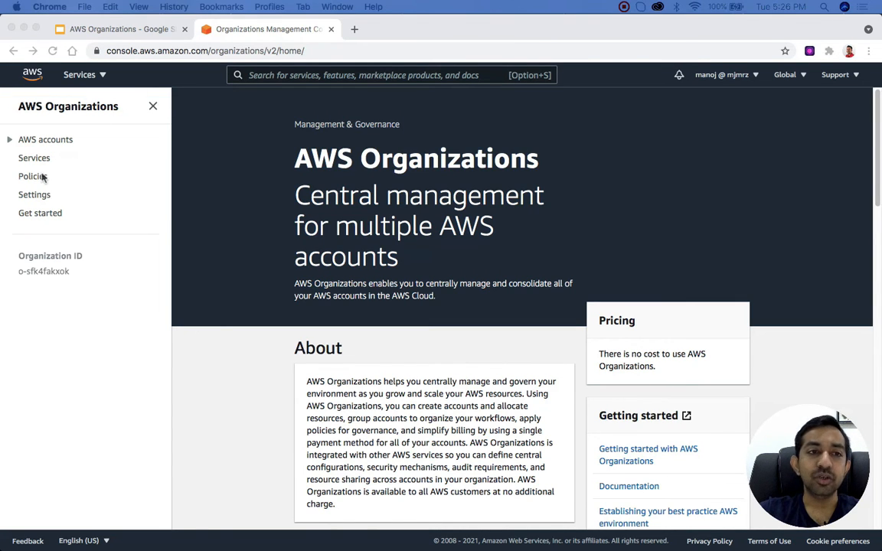
Step: Switch to the management account's AWS Organizations console and open the organization's policies
left_click(82, 181)
left_click(36, 179)
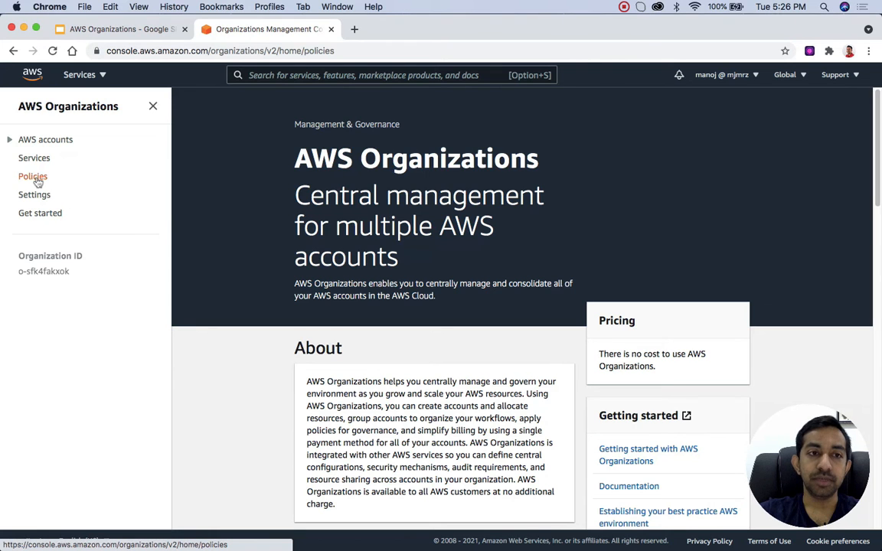
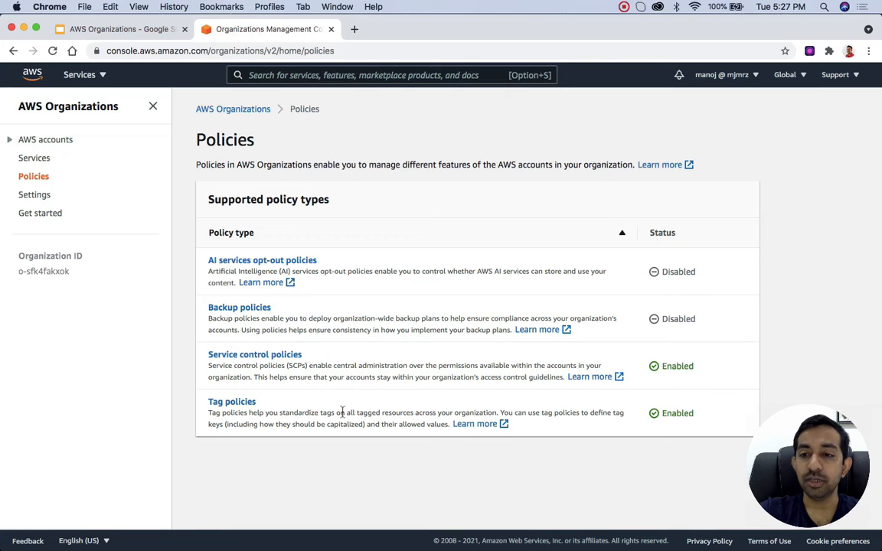
Step: Open the organization's tag policies and start a new tag policy named test
left_click(232, 402)
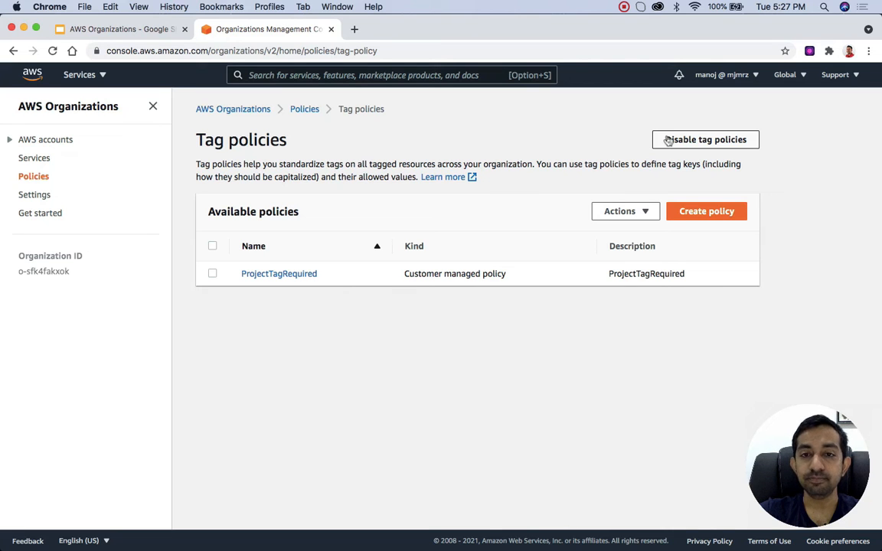
left_click(731, 219)
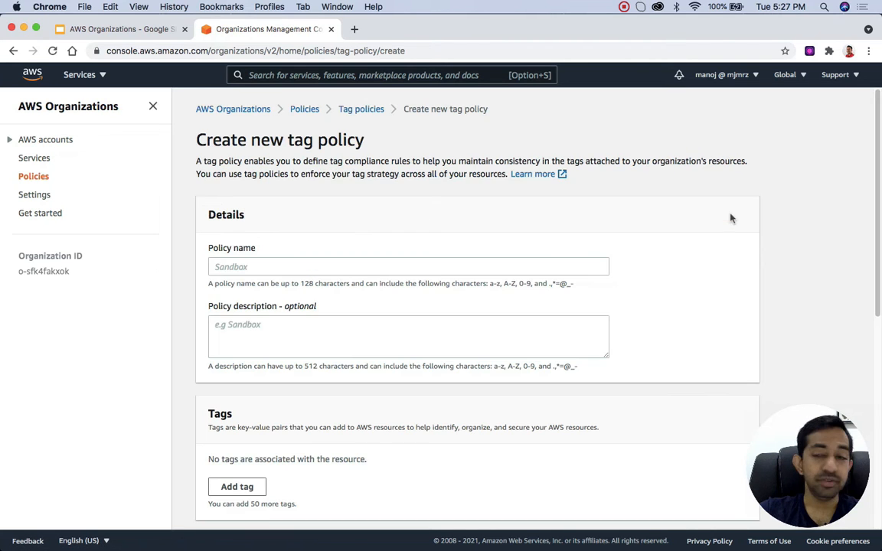
left_click(268, 265)
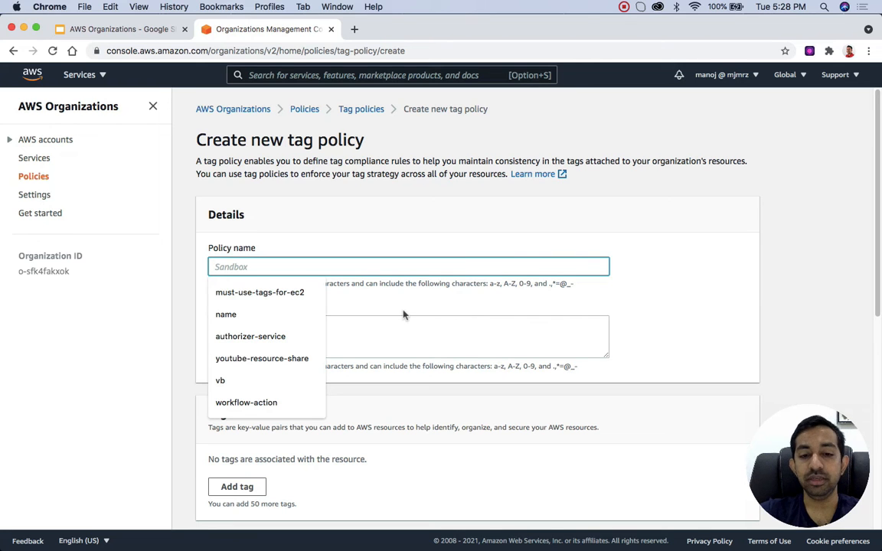
type("test")
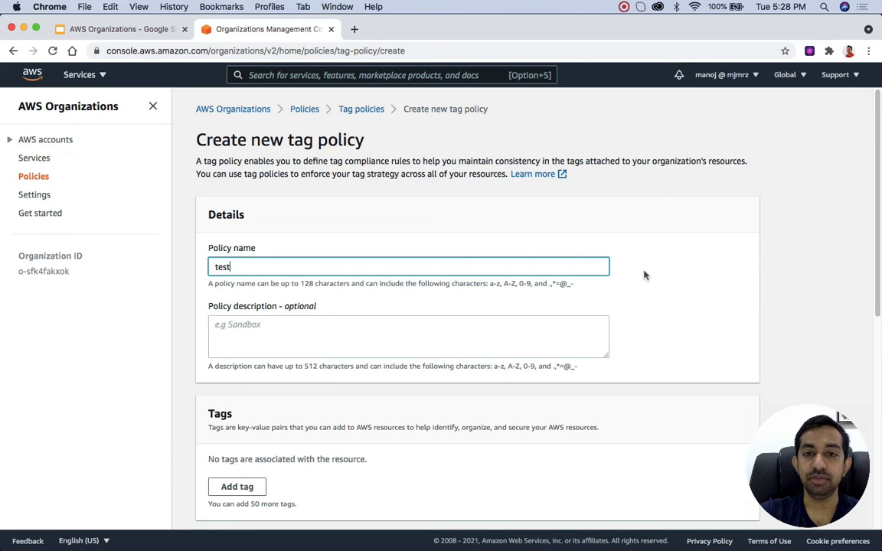
Step: Set the new policy's tag key to Team and enforce the capitalization specified for that key
scroll(380, 310, "down", 3)
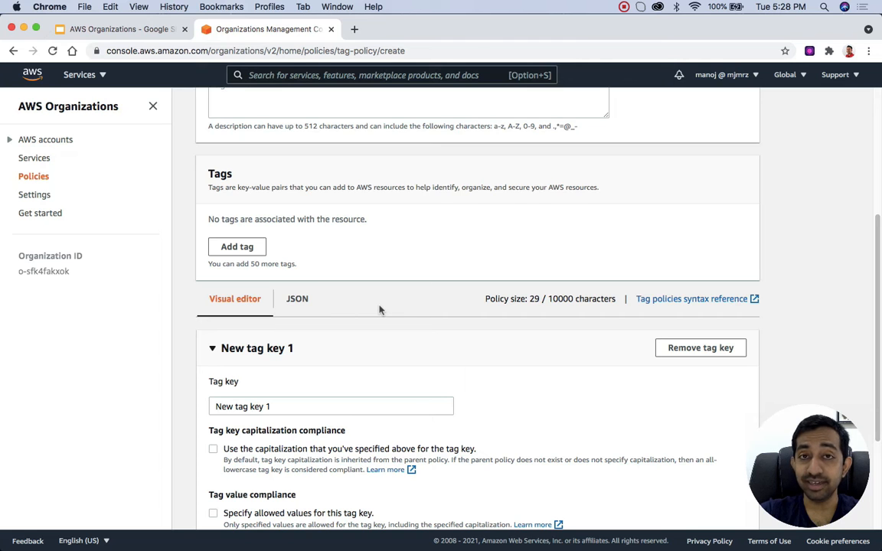
scroll(379, 310, "down", 1)
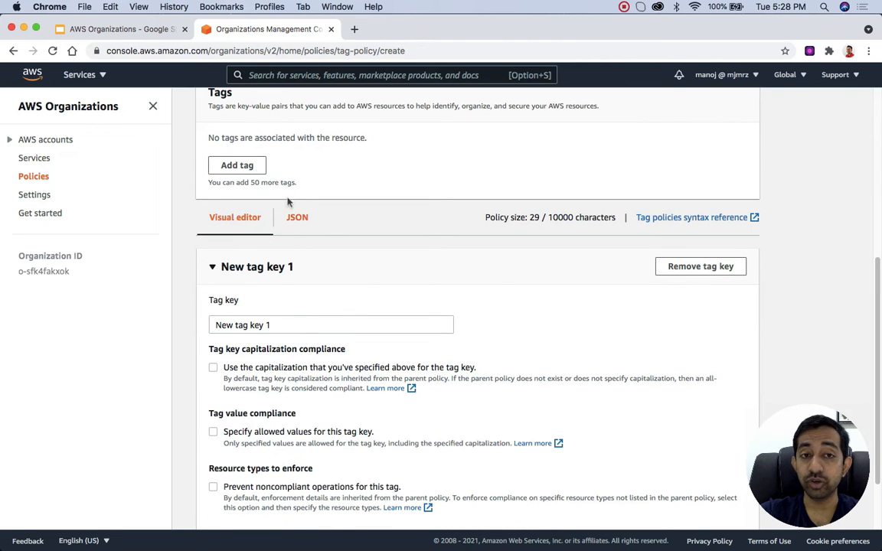
scroll(359, 272, "down", 1)
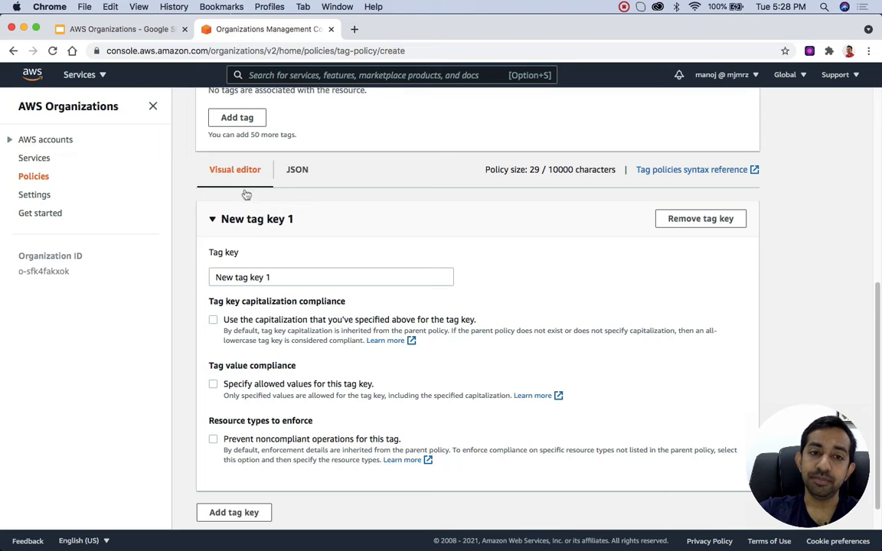
scroll(335, 258, "down", 1)
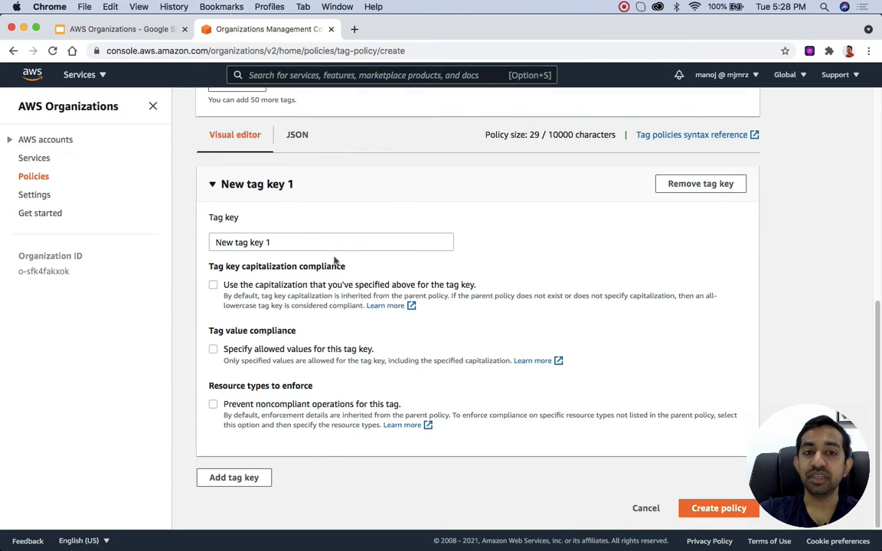
left_click(266, 242)
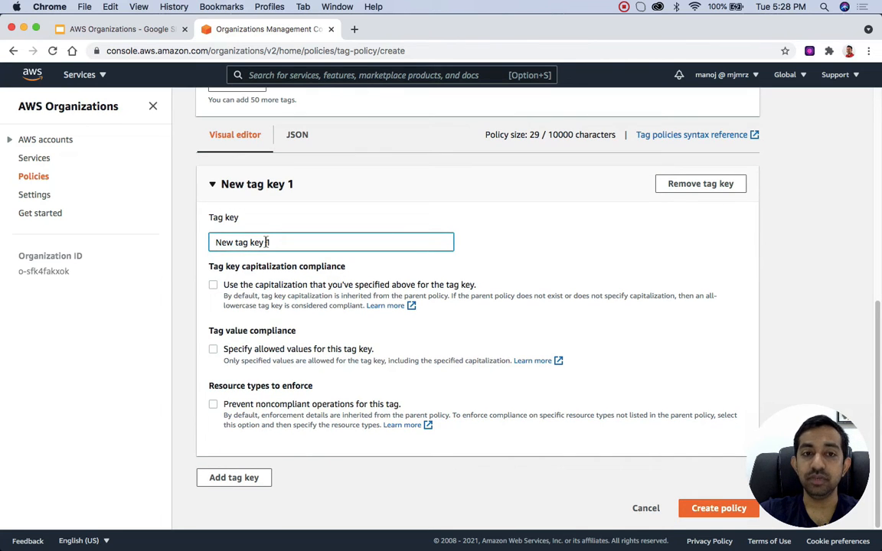
key("super+a")
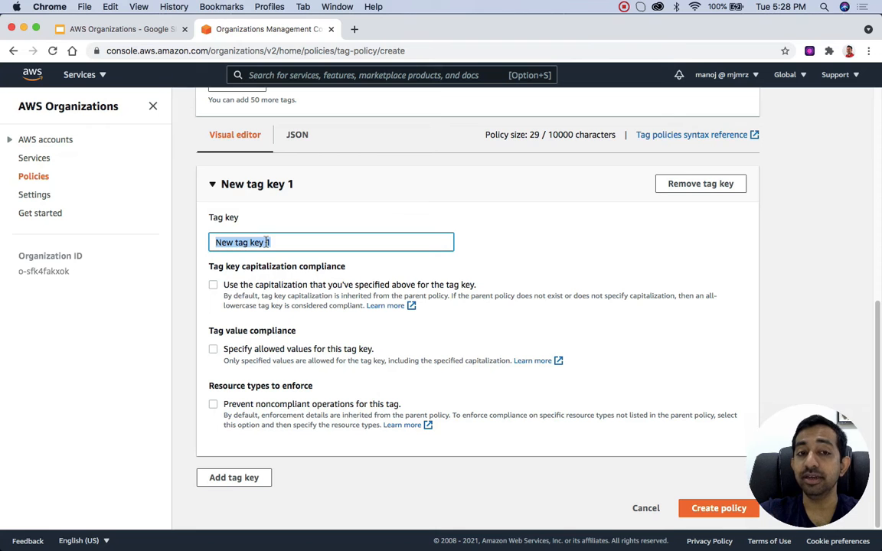
type("Team")
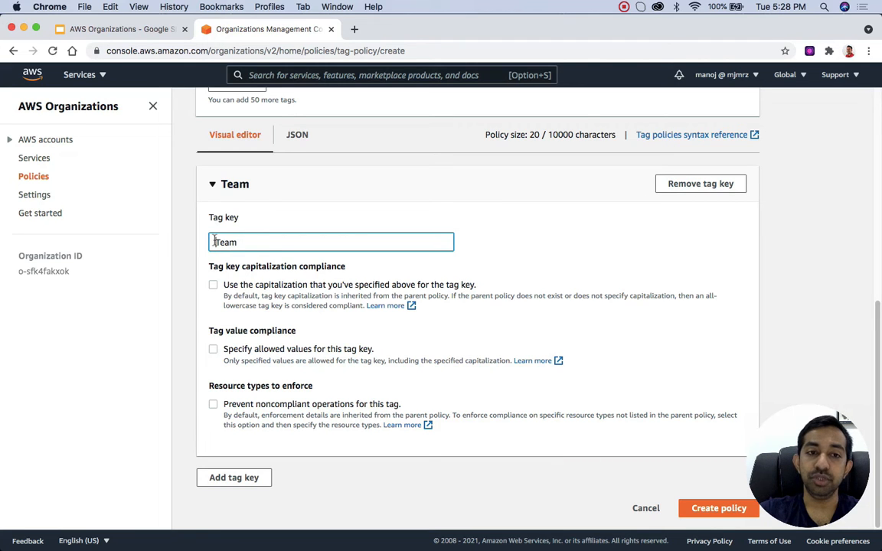
type("Project")
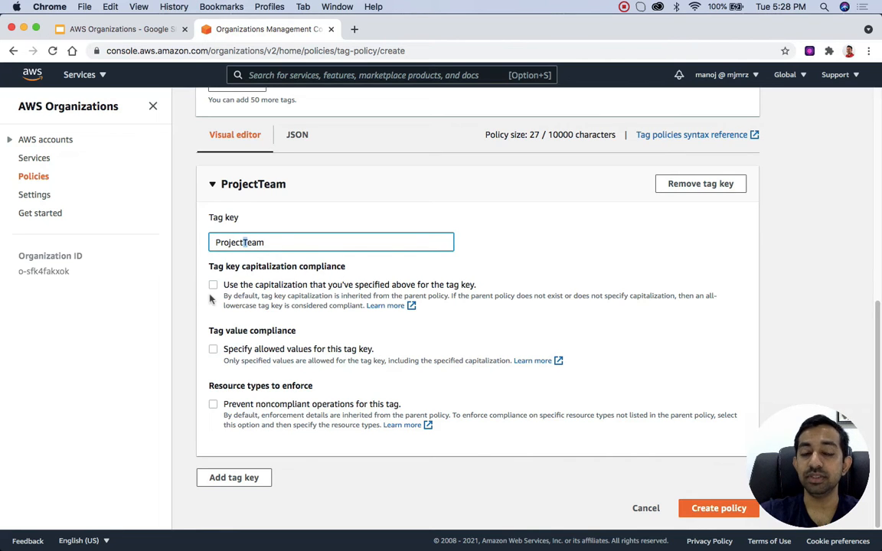
double_click(253, 242)
type("Team")
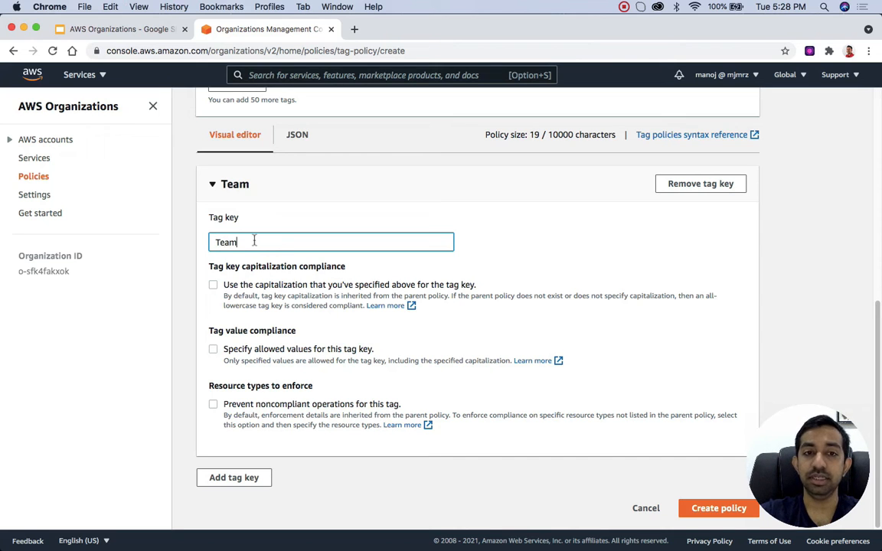
left_click(213, 285)
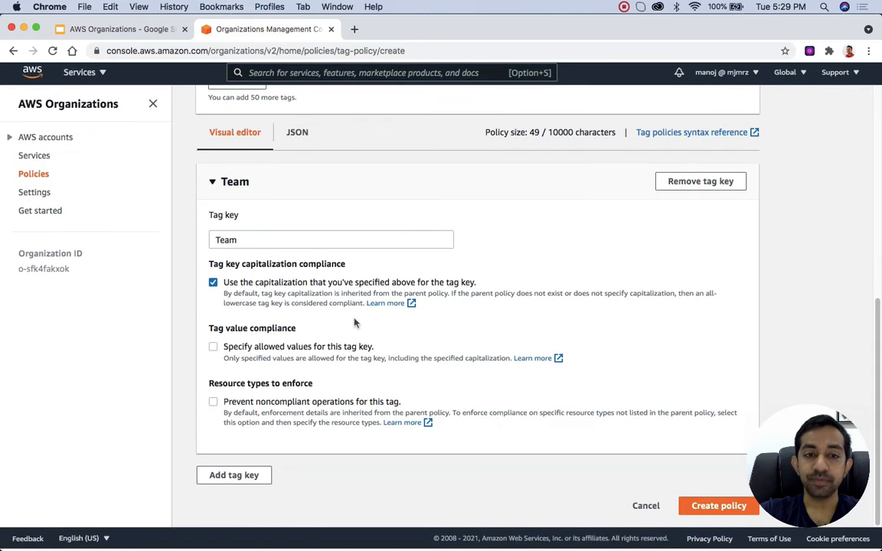
Step: Restrict the Team tag key to the allowed values TeamA, TeamB and TeamC, and save the value list
left_click(214, 349)
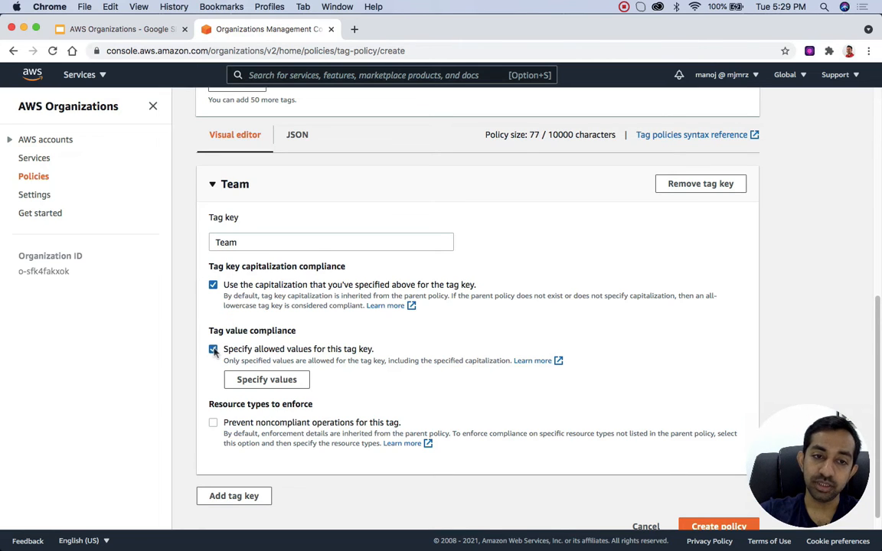
left_click(272, 381)
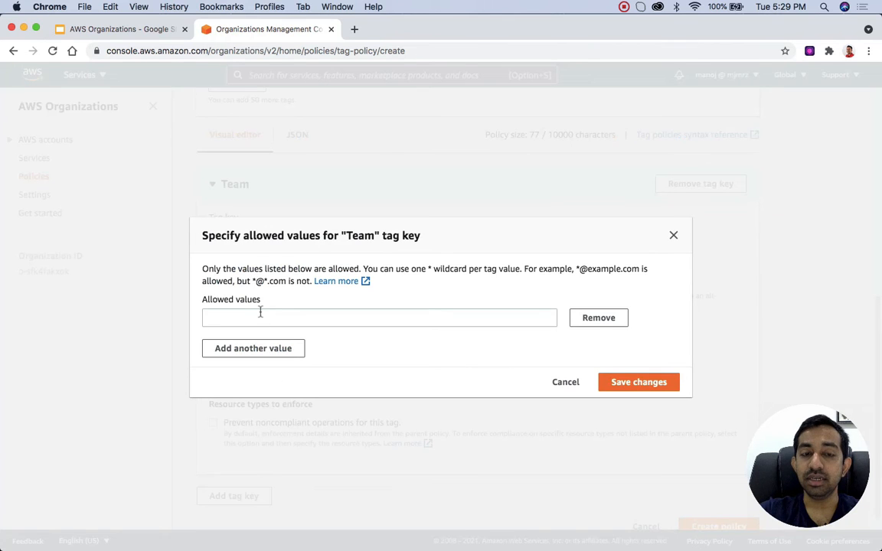
left_click(261, 315)
type("TeamA")
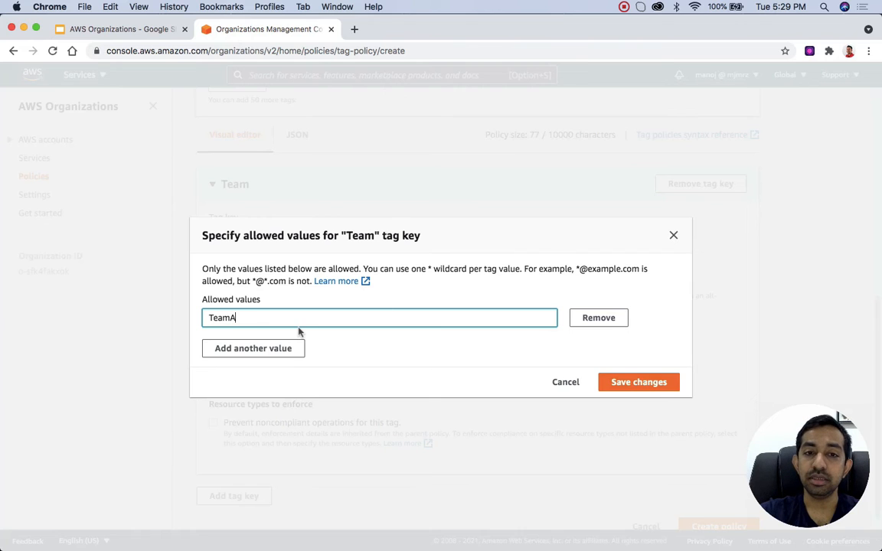
left_click(277, 349)
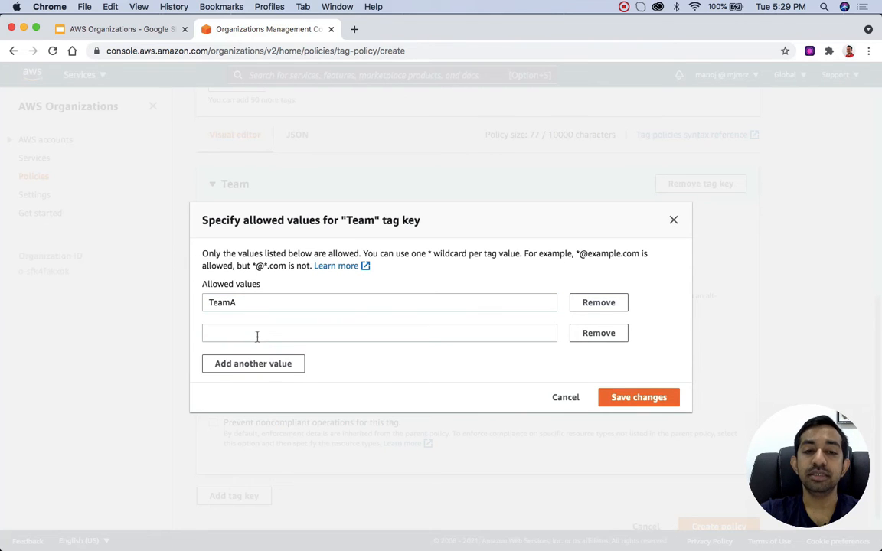
left_click(257, 334)
type("TeamB")
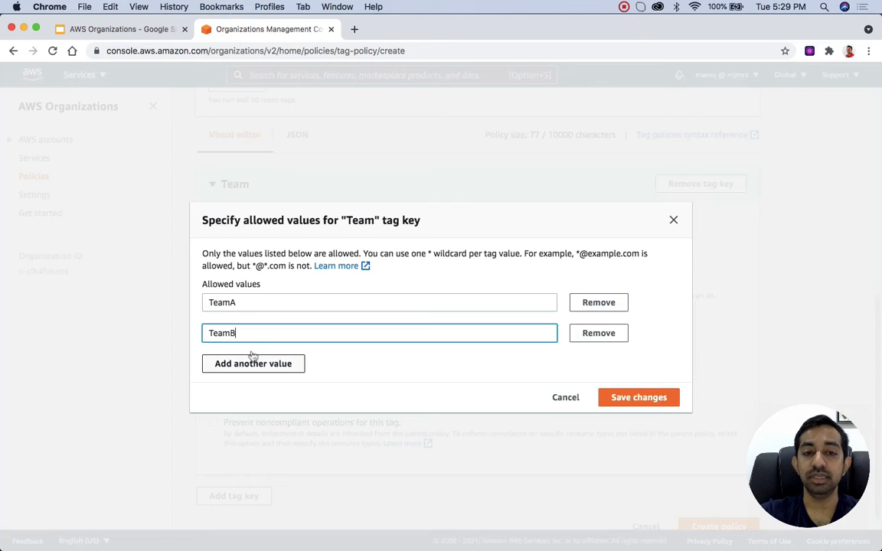
left_click(253, 360)
left_click(248, 349)
type("Teamc")
key("BackSpace")
type("C")
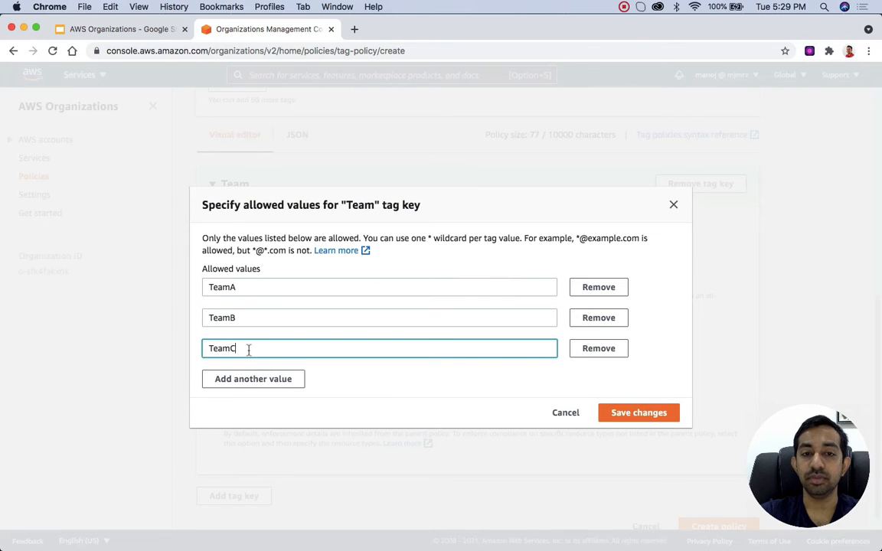
left_click(664, 424)
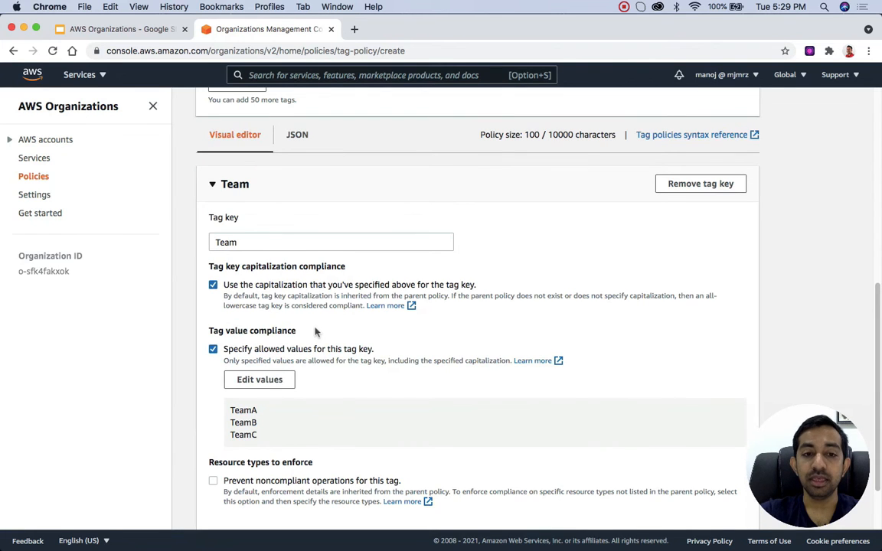
Step: Enable prevention of noncompliant operations for the Team tag, try DynamoDB as the enforced resource type, and discard that selection
scroll(315, 331, "down", 2)
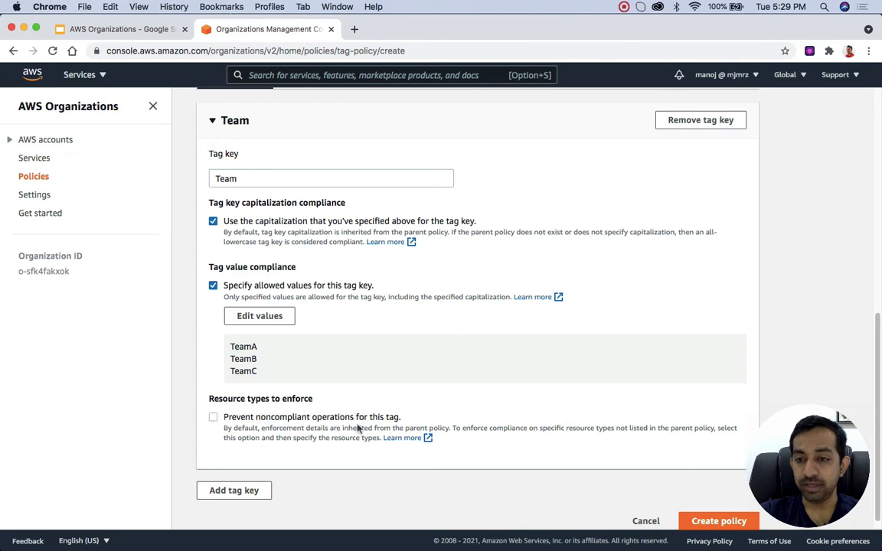
left_click(213, 417)
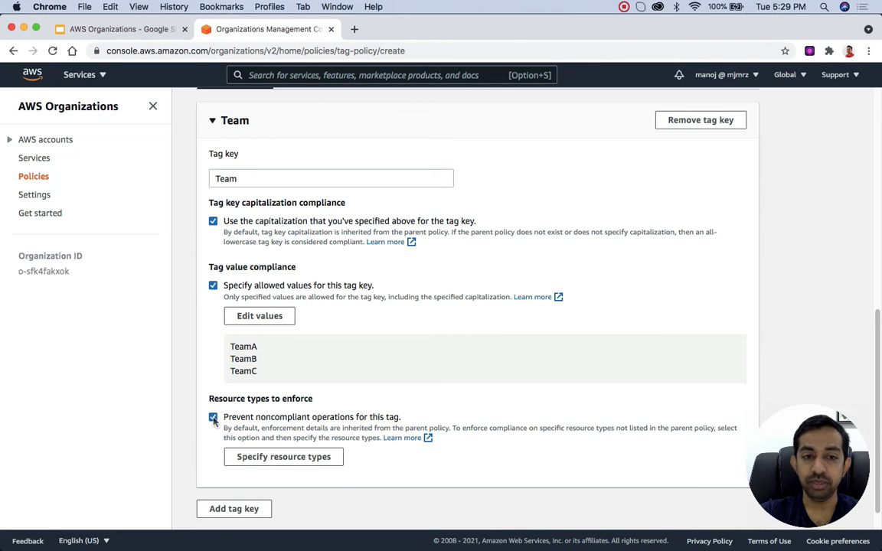
scroll(215, 421, "down", 1)
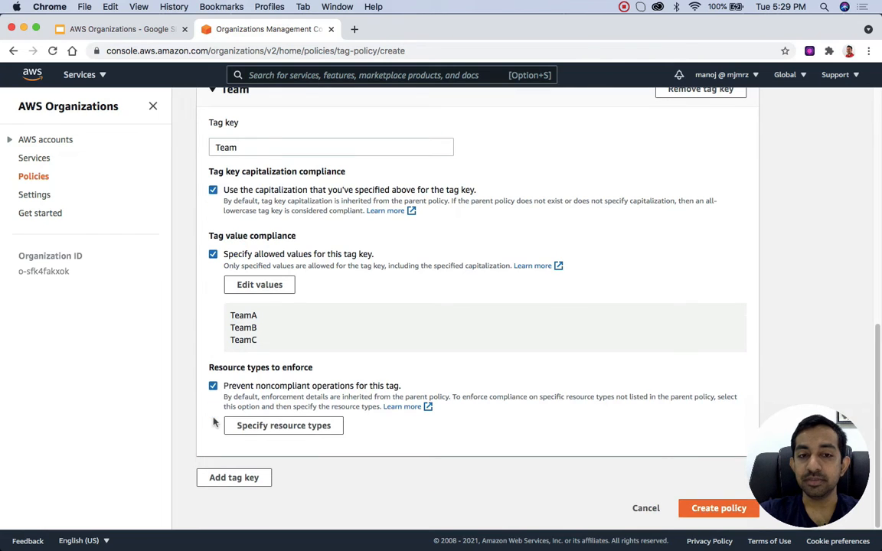
left_click(298, 427)
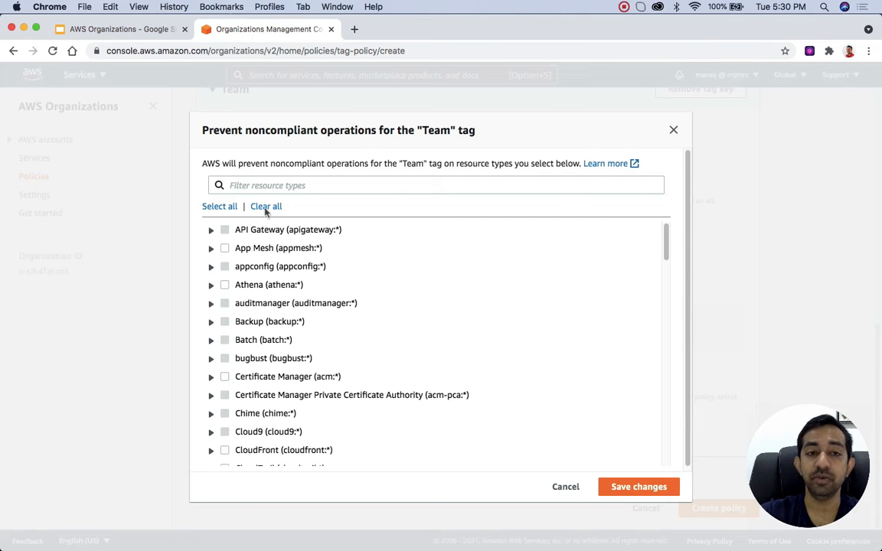
left_click(267, 185)
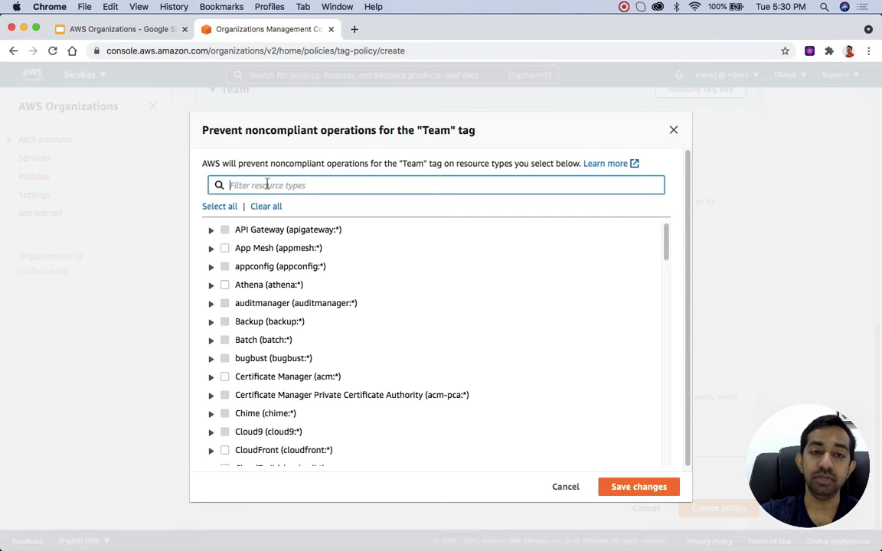
type("Dayna")
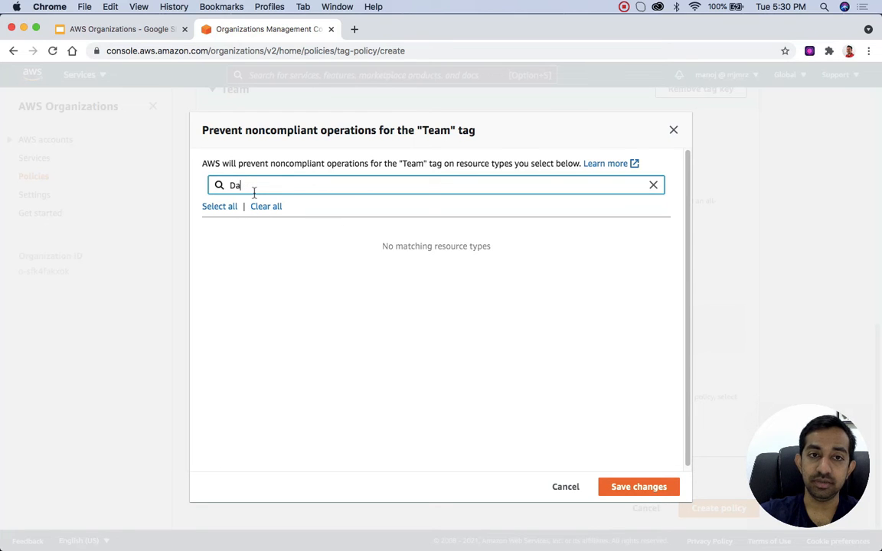
key("BackSpace")
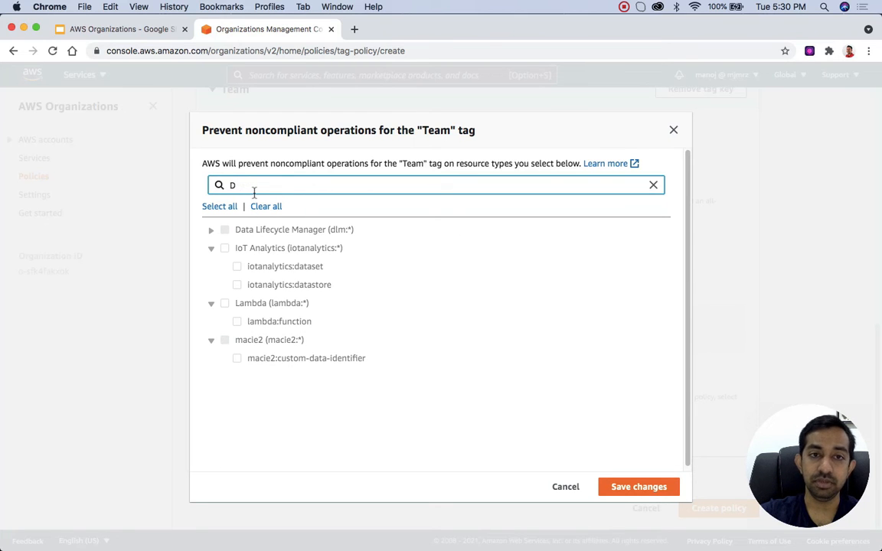
type("yna")
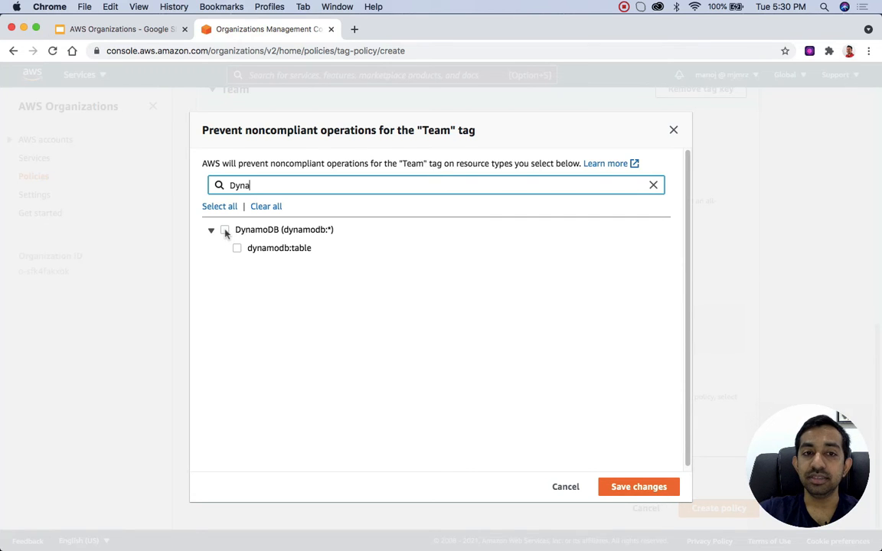
left_click(225, 230)
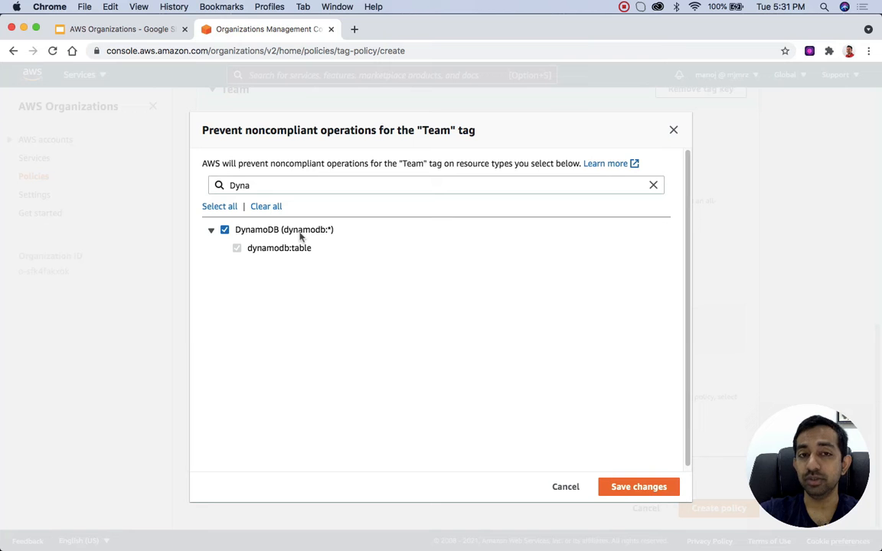
left_click(566, 487)
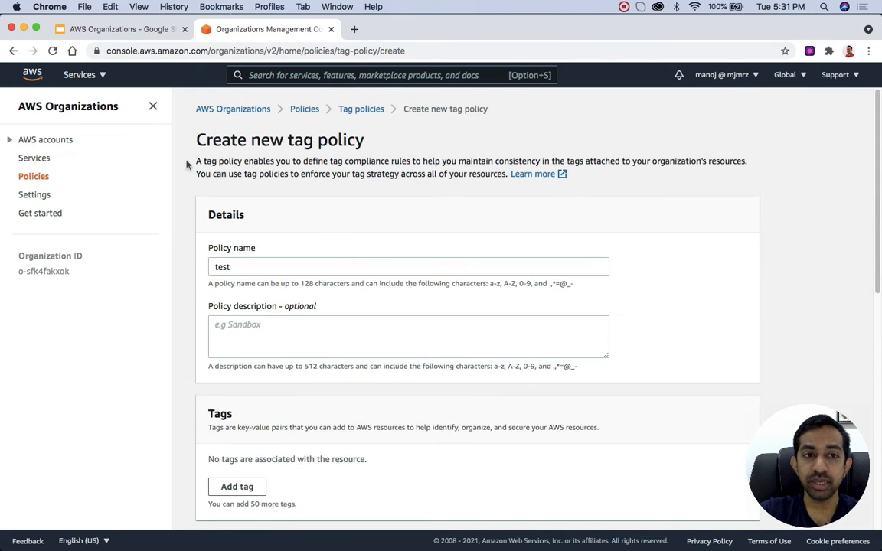
Step: Leave the unsaved policy, open the existing ProjectTagRequired tag policy and examine its JSON content
left_click(39, 179)
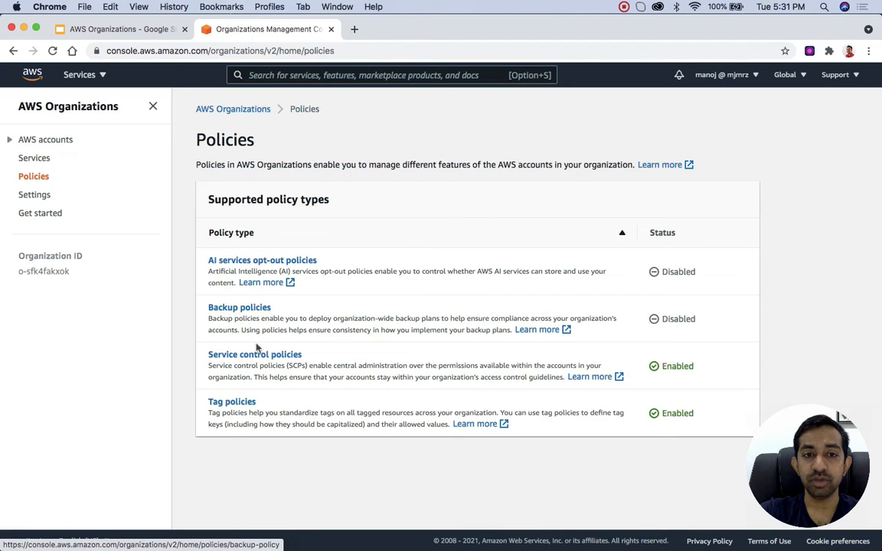
left_click(246, 405)
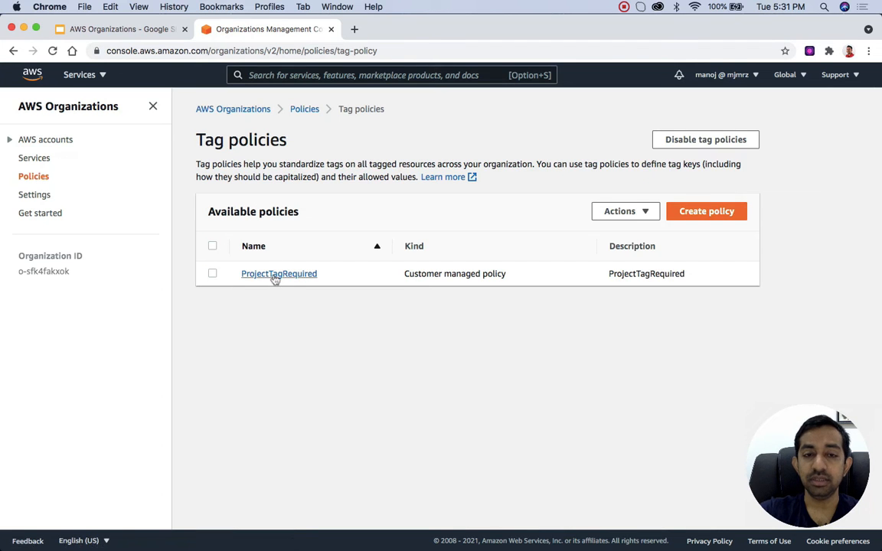
left_click(275, 277)
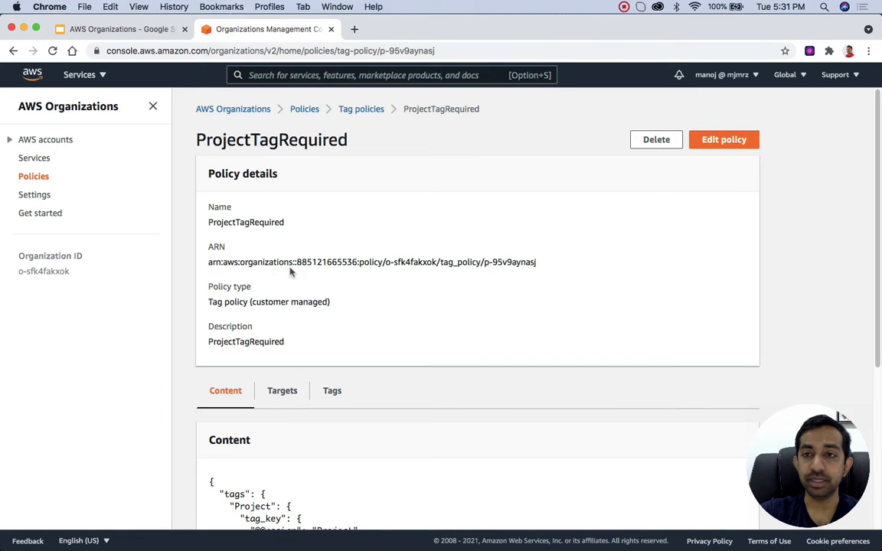
scroll(410, 394, "down", 5)
scroll(409, 394, "down", 1)
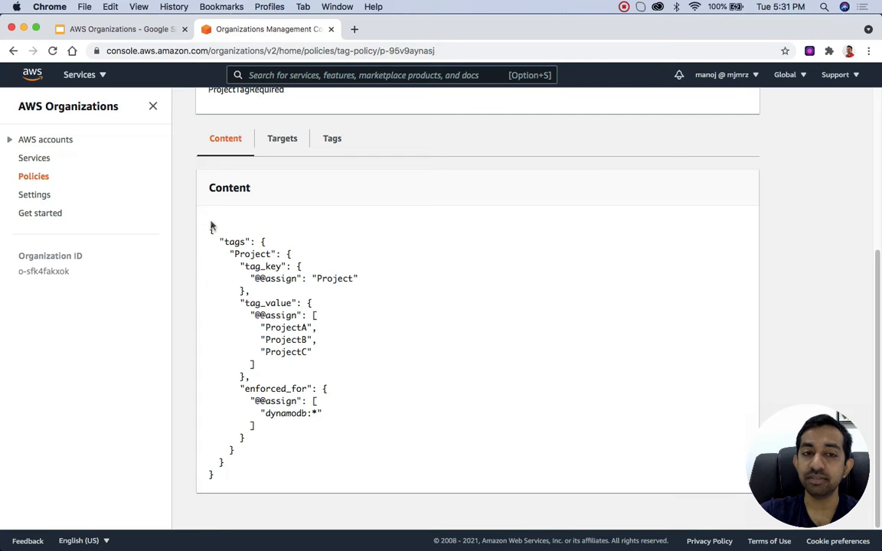
Step: Examine the ProjectTagRequired JSON: the Project tag key, its allowed values and the resource types it is enforced for
left_click_drag(216, 483, 211, 229)
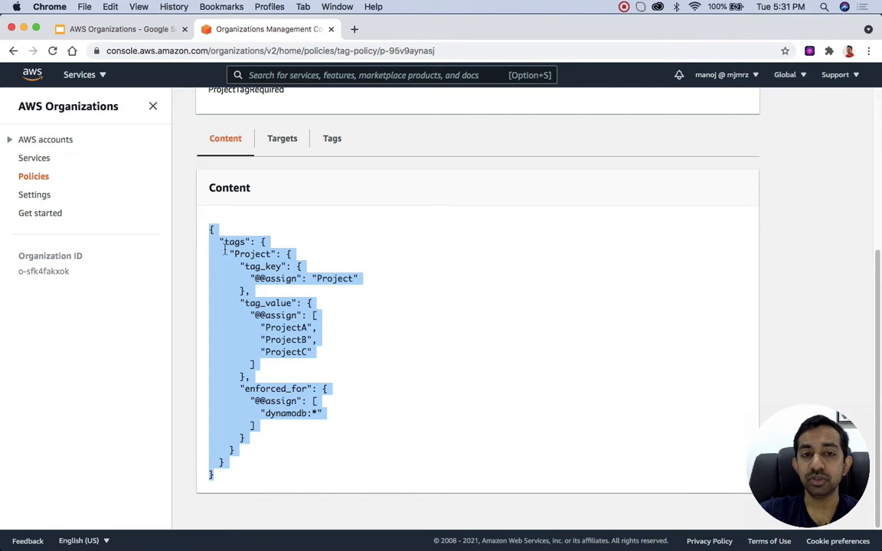
double_click(232, 242)
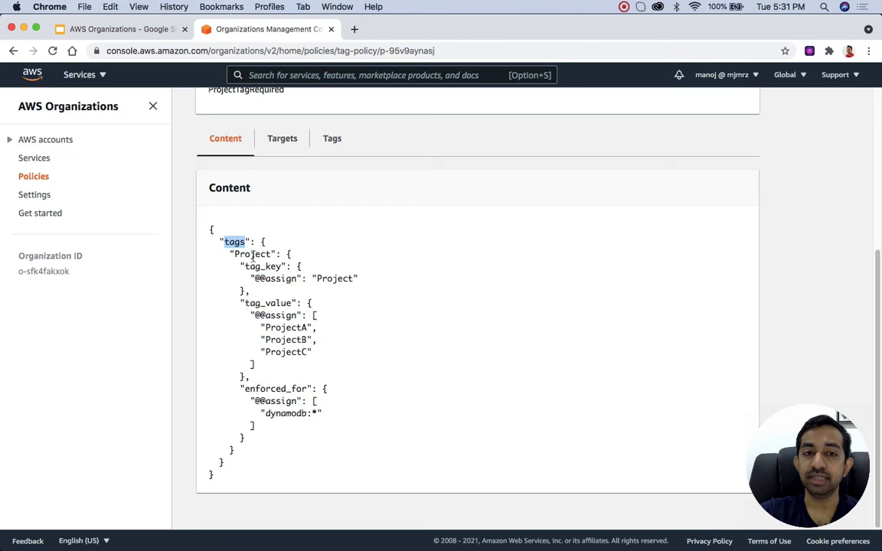
double_click(243, 255)
left_click_drag(260, 327, 315, 358)
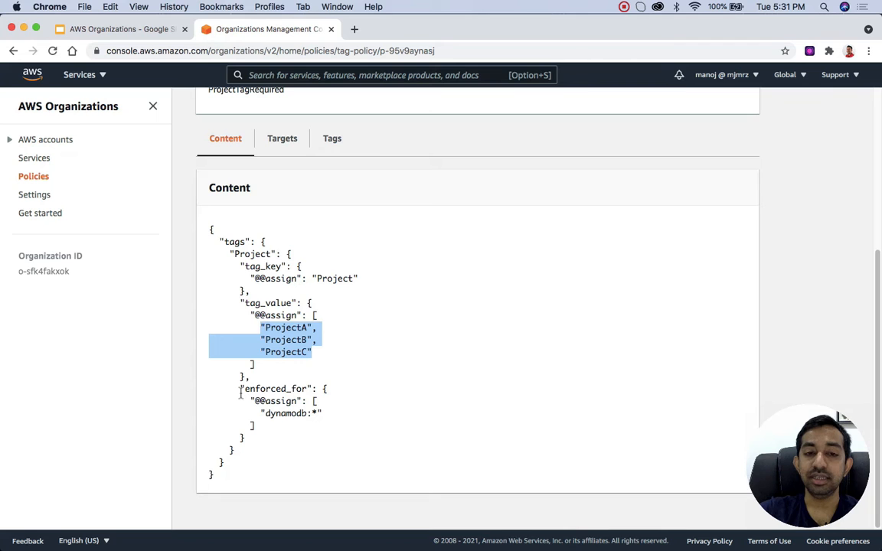
left_click_drag(261, 414, 322, 414)
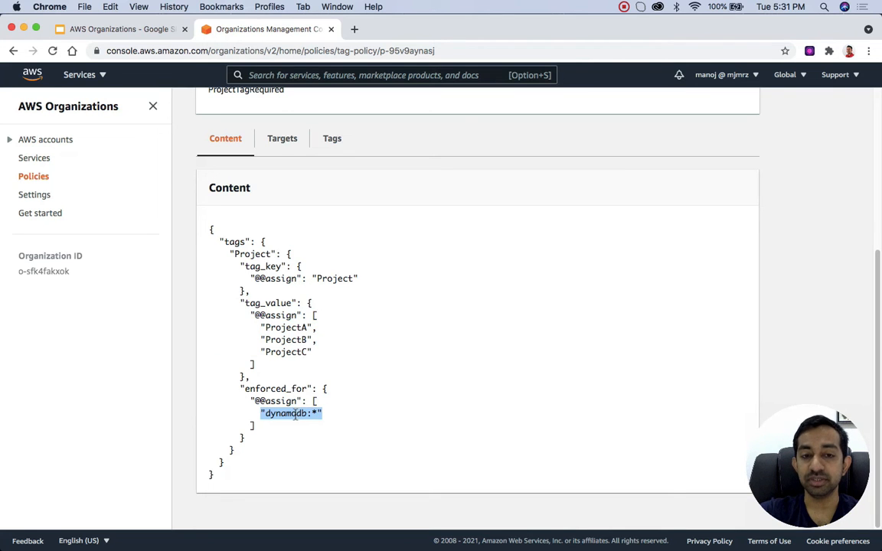
Step: Open the ProjectTagRequired policy for editing and review its name, tag key, allowed values and enforced resource types
scroll(295, 414, "up", 5)
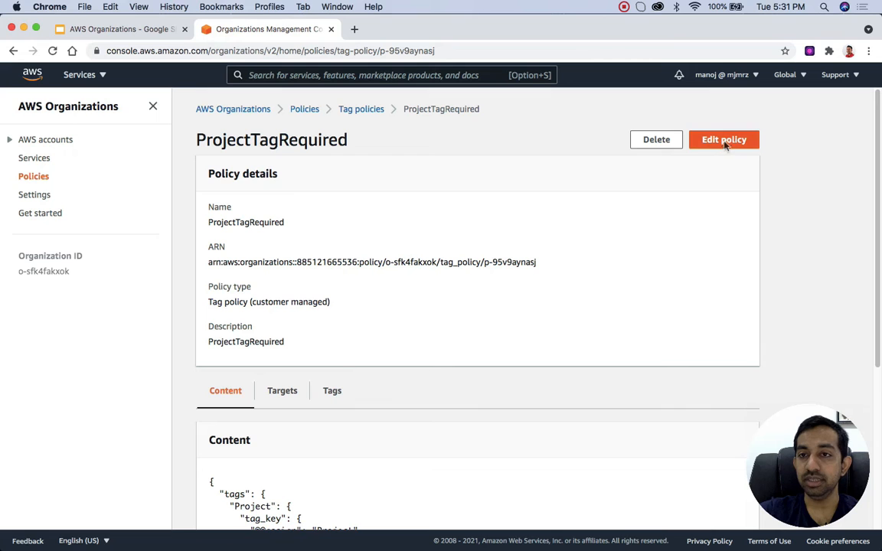
left_click(725, 141)
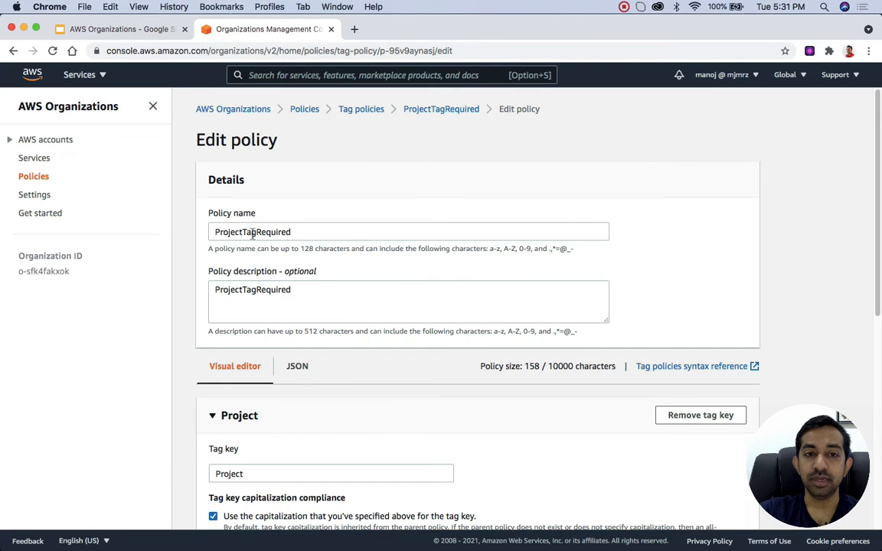
double_click(253, 233)
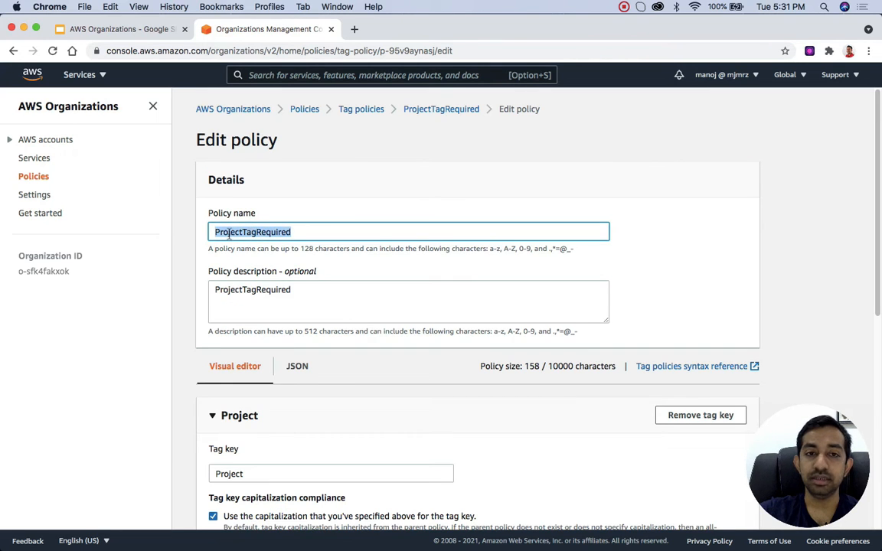
scroll(256, 233, "down", 2)
scroll(258, 234, "down", 2)
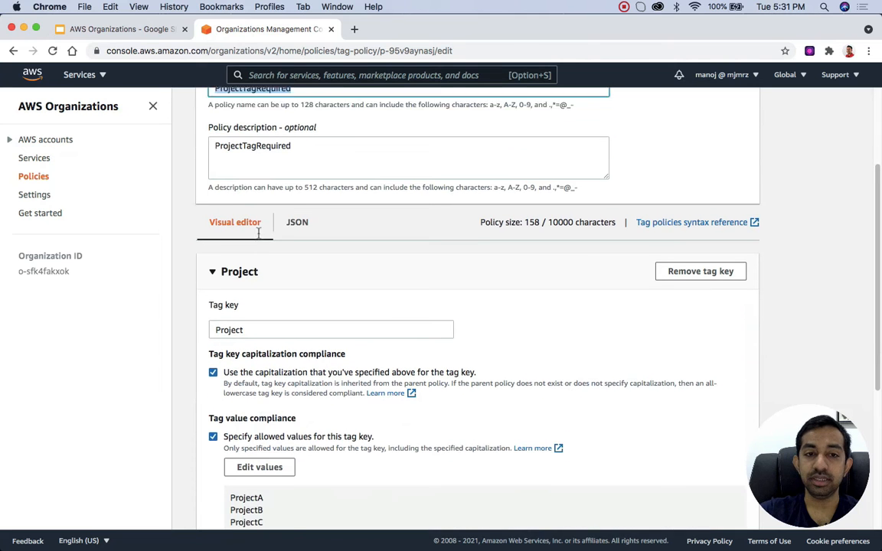
double_click(224, 310)
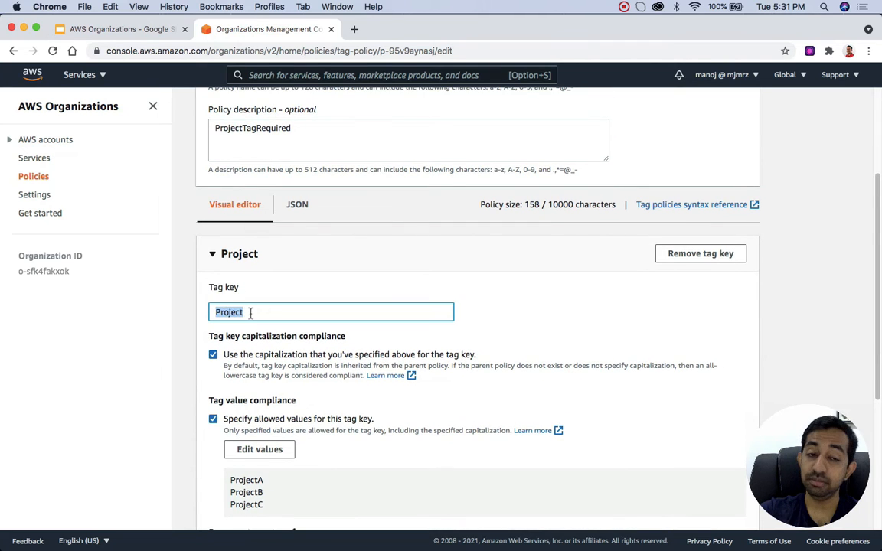
scroll(230, 311, "down", 3)
left_click(218, 201)
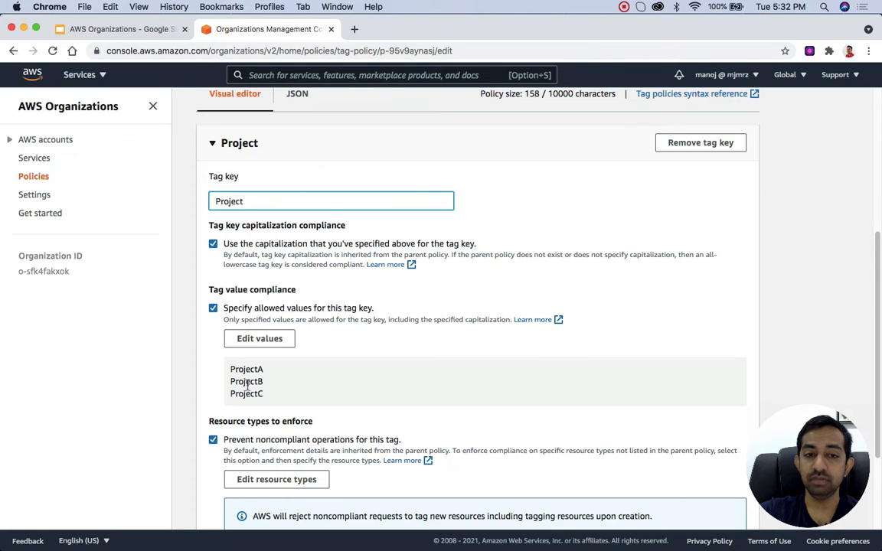
scroll(229, 356, "down", 3)
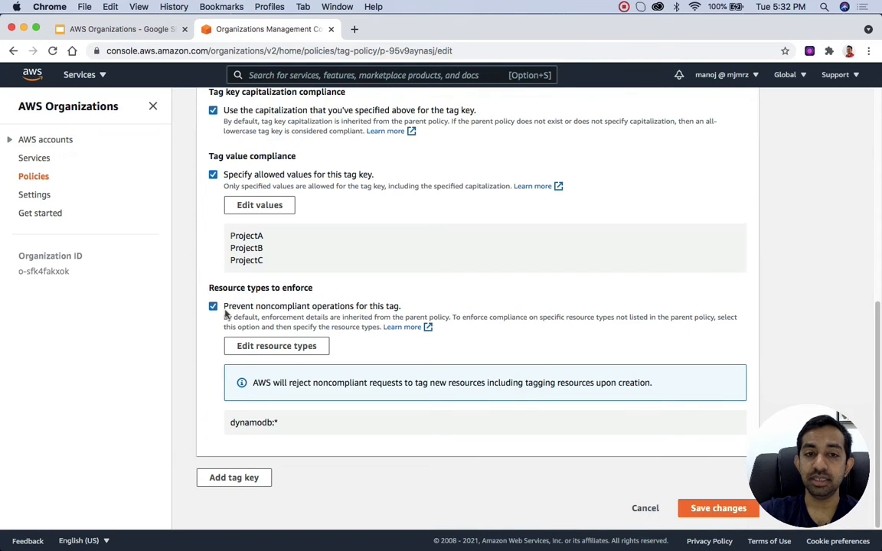
left_click_drag(280, 422, 229, 422)
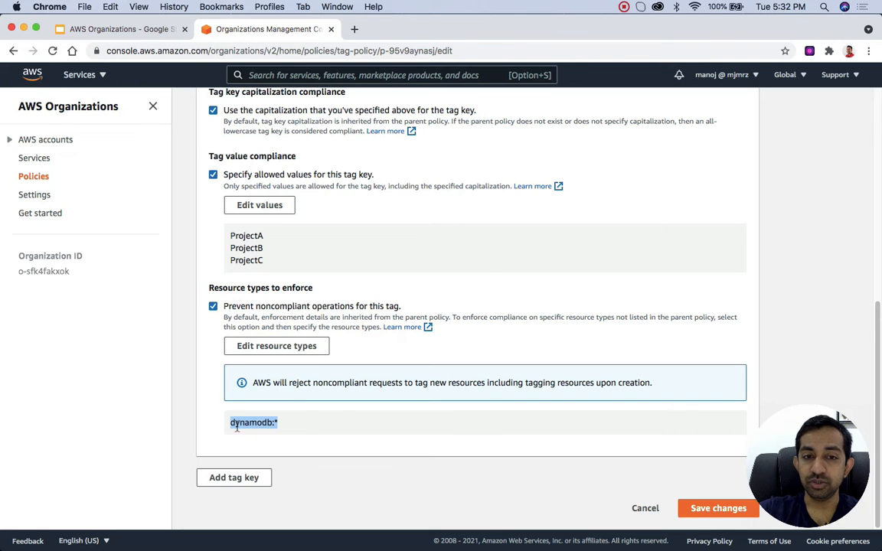
scroll(339, 420, "up", 3)
scroll(339, 420, "up", 5)
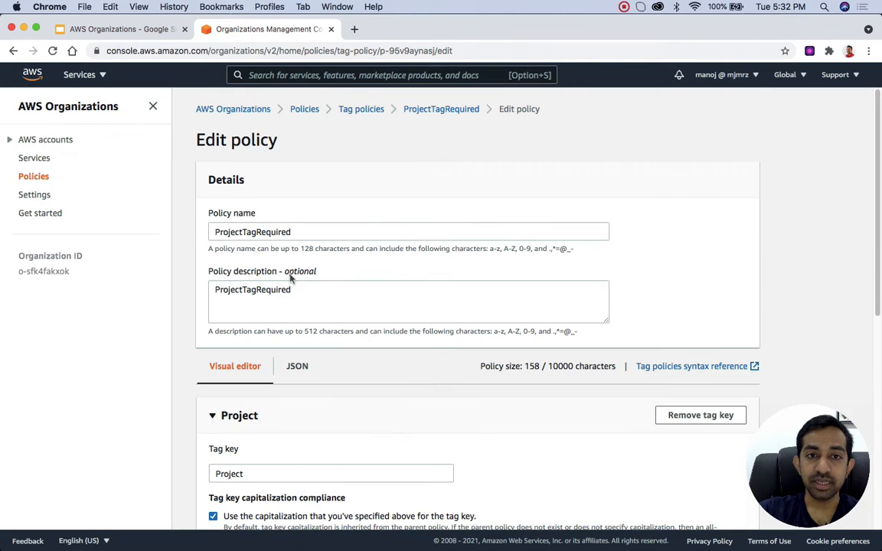
double_click(238, 232)
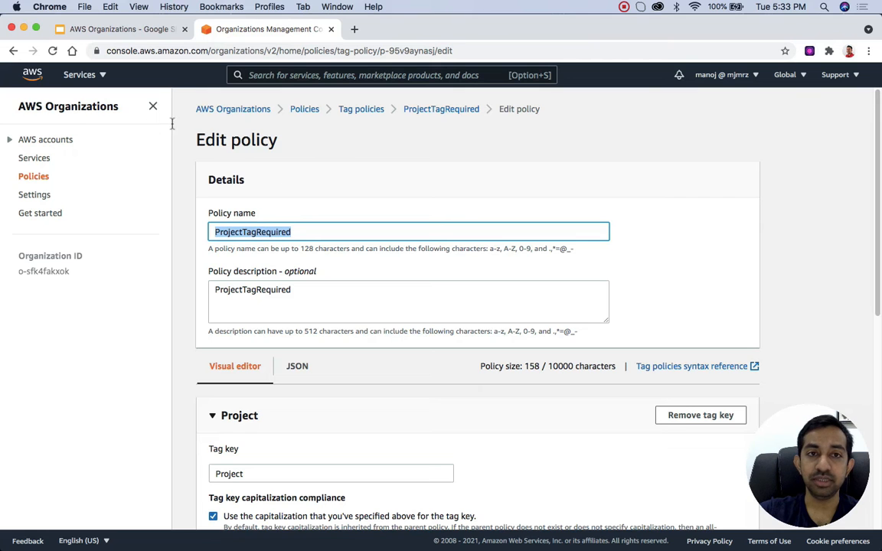
Step: Open the details of the youtube-sandbox account in the Sandbox unit under Courses
left_click(44, 141)
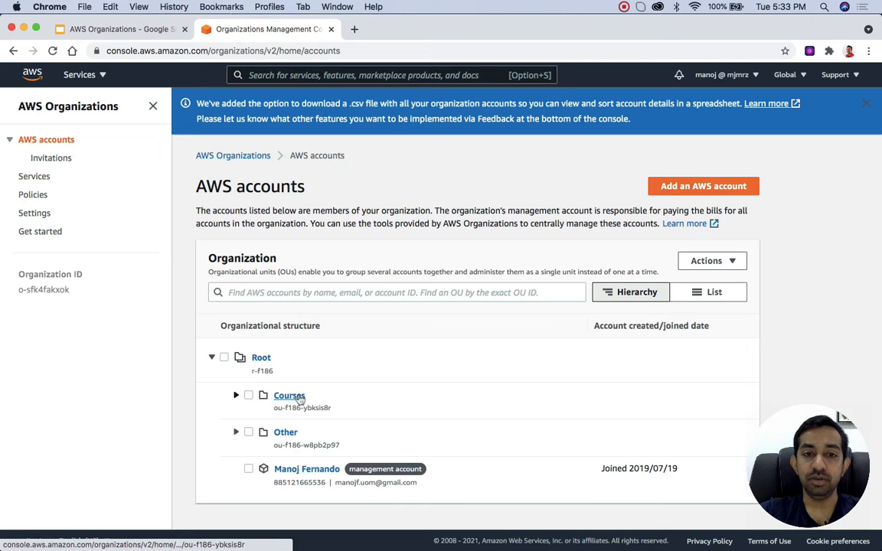
left_click(235, 397)
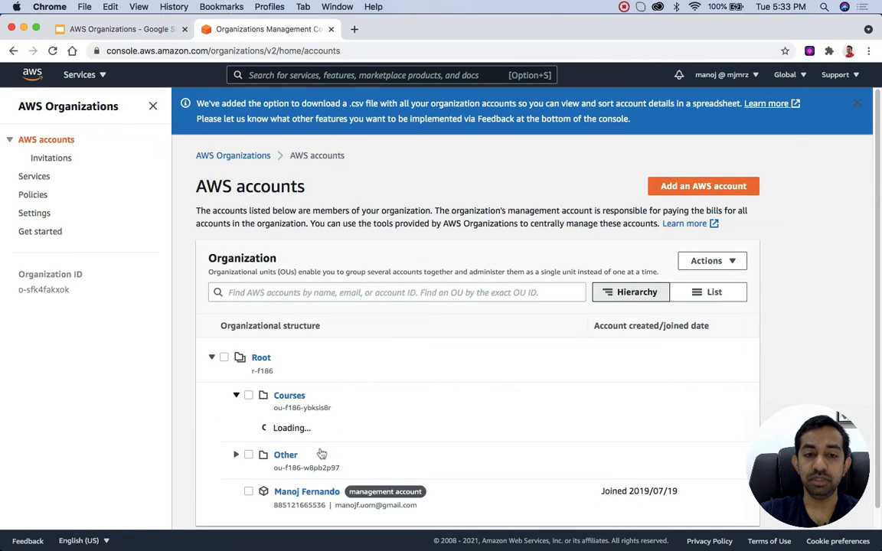
scroll(320, 450, "down", 3)
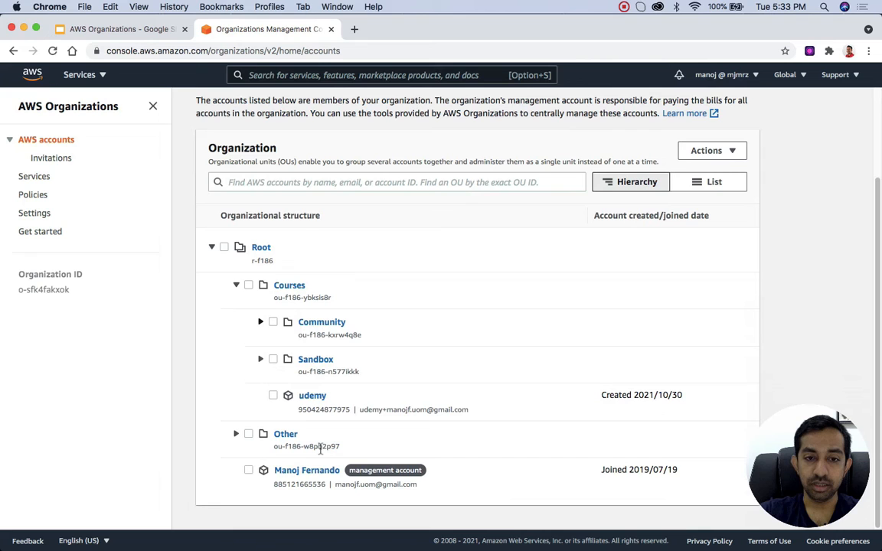
left_click(261, 360)
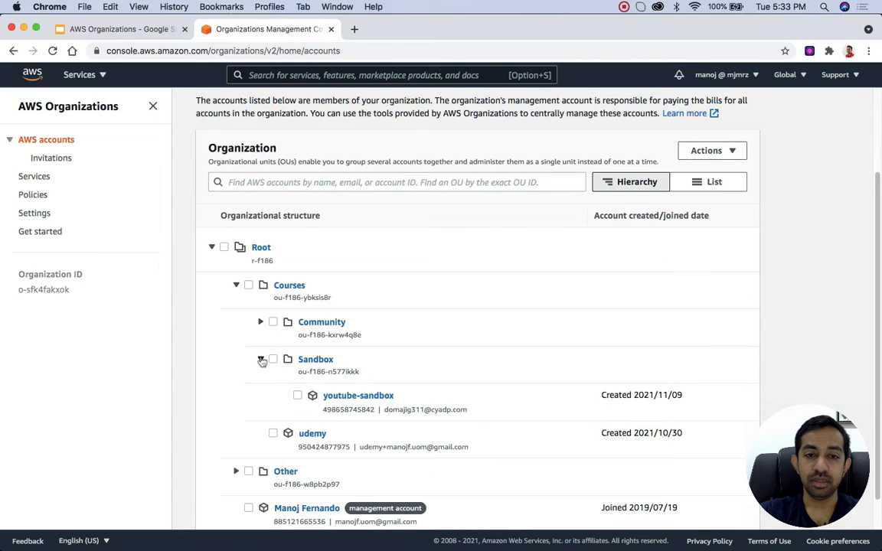
left_click(363, 396)
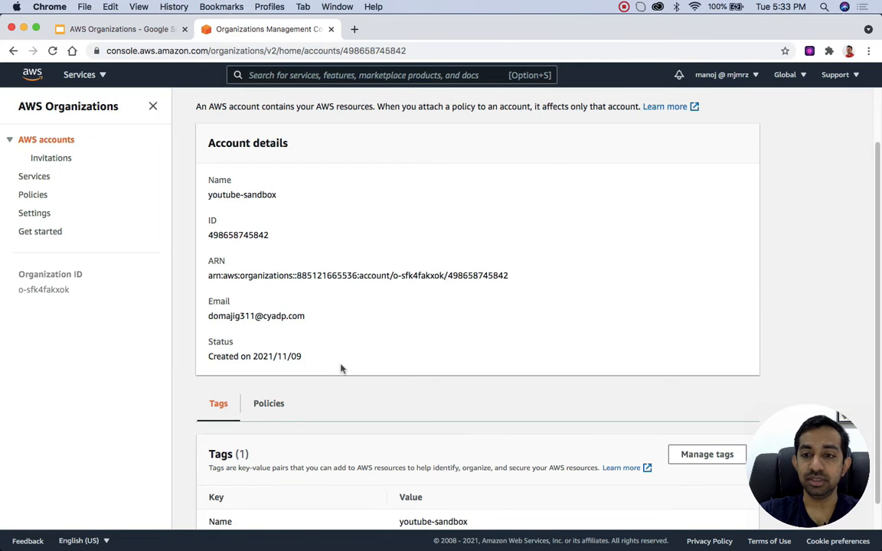
Step: Display the policies of the youtube-sandbox account and review its service control policies and tag policies
scroll(341, 368, "down", 1)
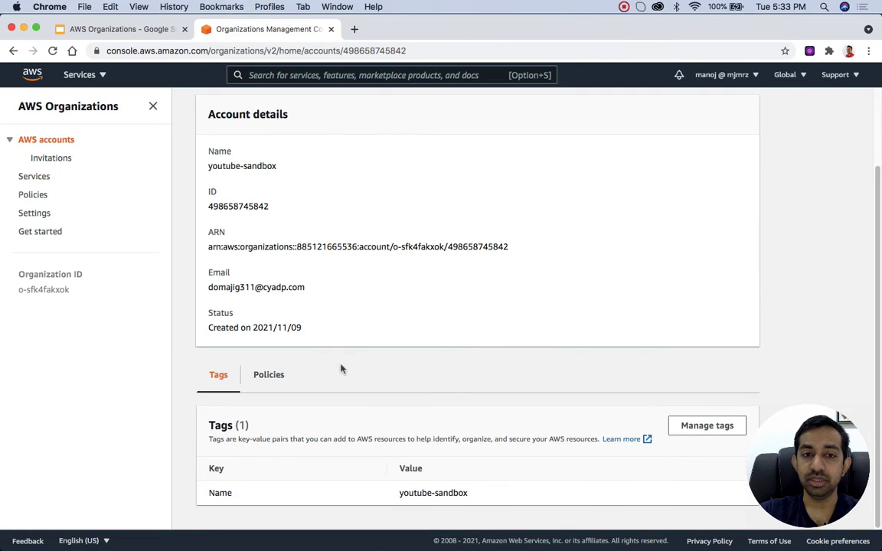
left_click(268, 375)
scroll(268, 374, "down", 5)
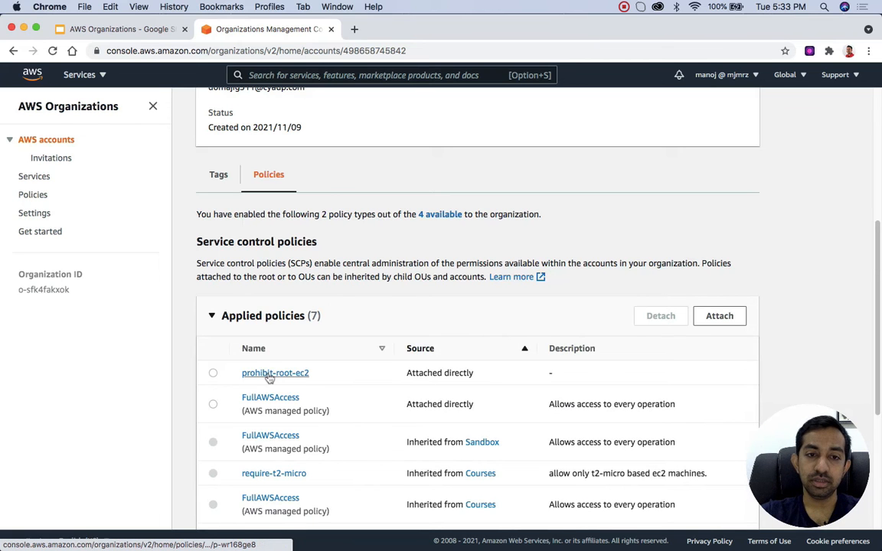
scroll(268, 374, "down", 2)
scroll(268, 374, "down", 5)
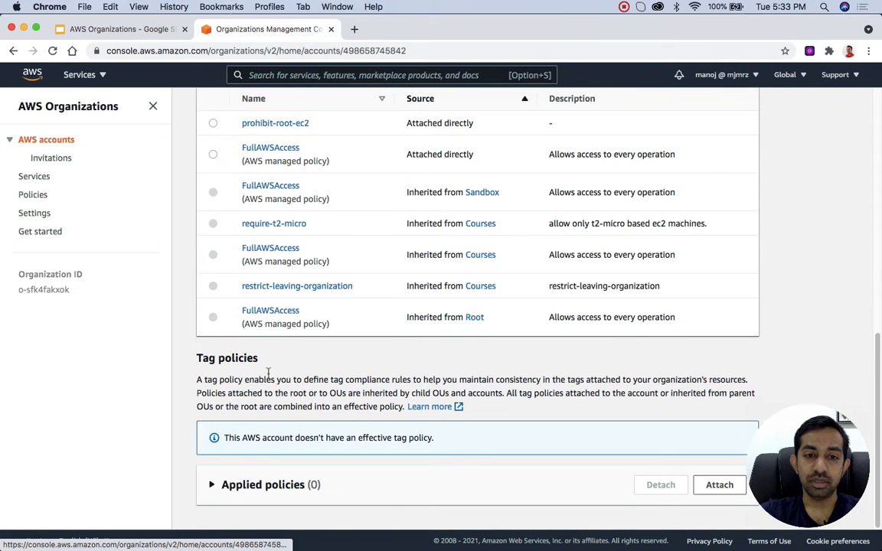
scroll(236, 289, "up", 3)
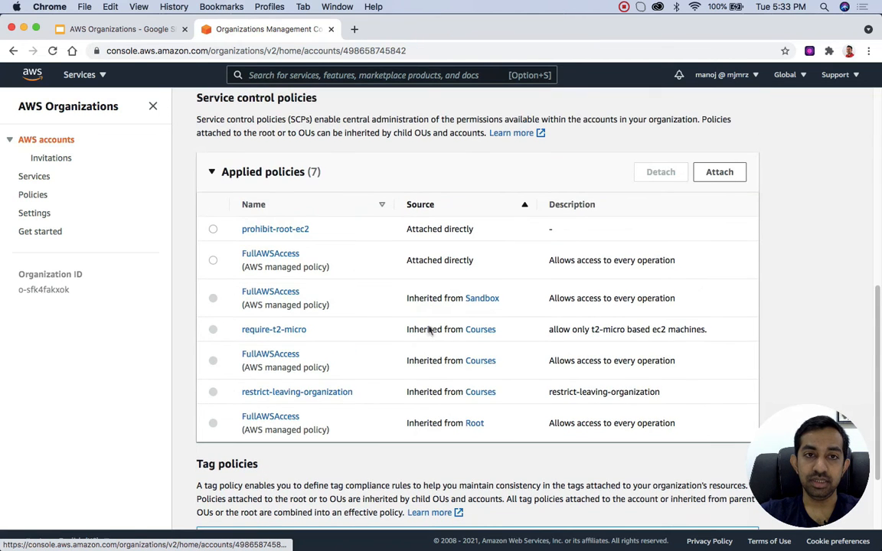
scroll(268, 330, "down", 3)
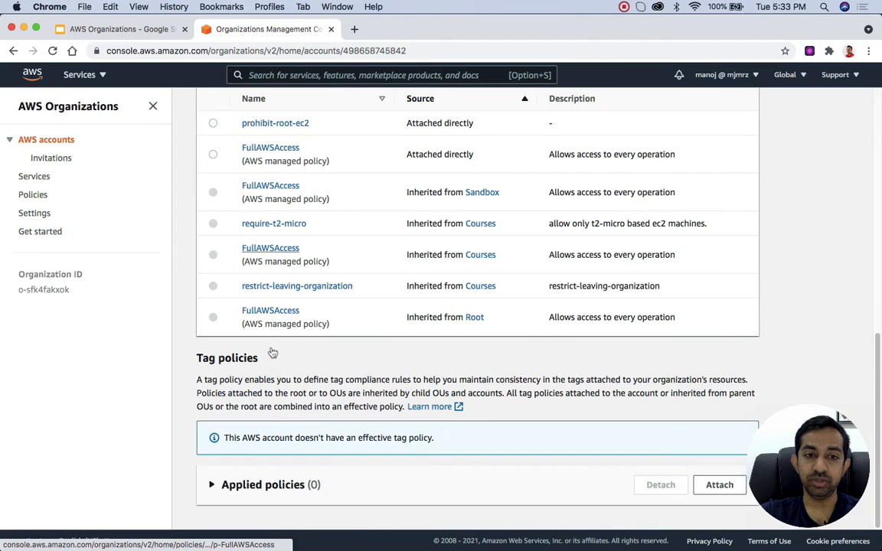
left_click_drag(193, 357, 259, 359)
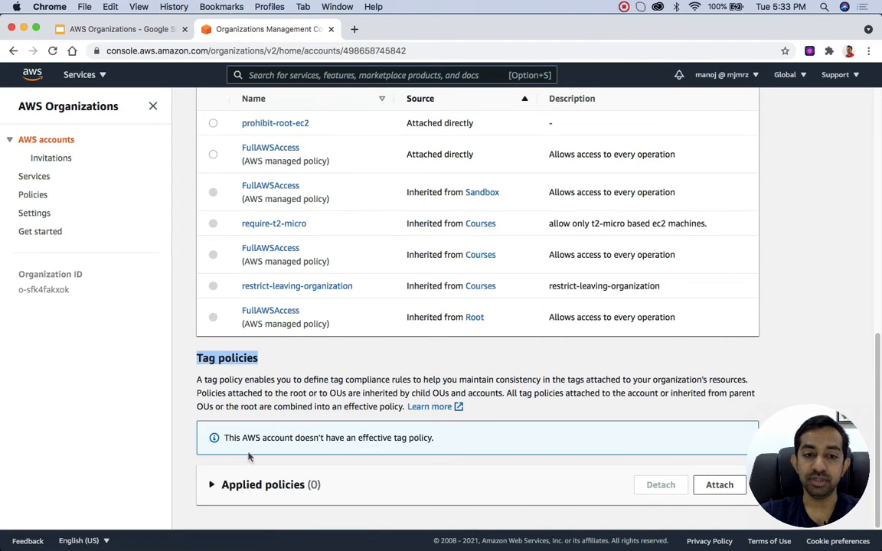
Step: Attach the ProjectTagRequired tag policy to the youtube-sandbox account
left_click(212, 485)
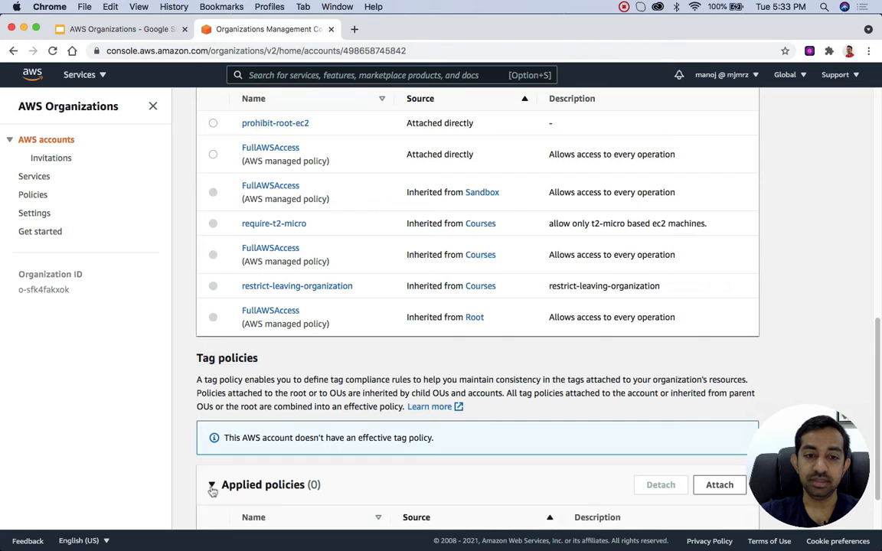
scroll(212, 490, "down", 2)
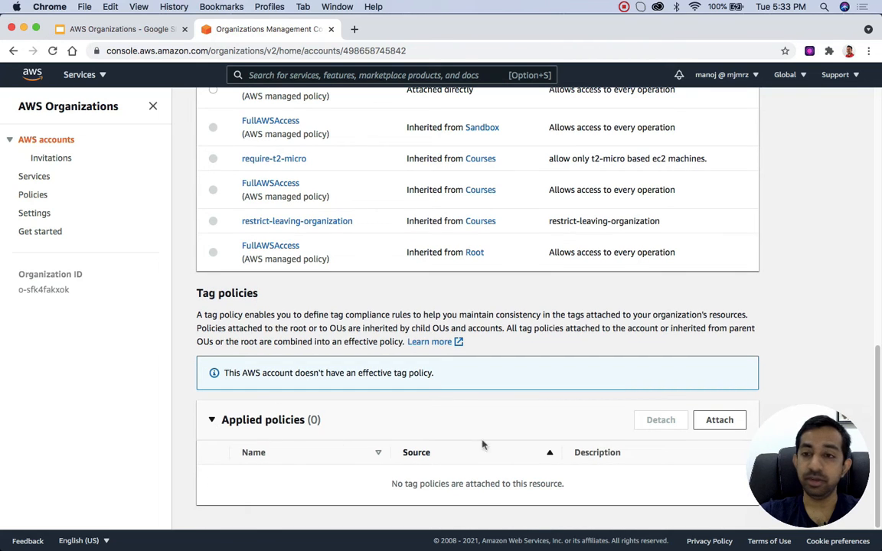
left_click(720, 421)
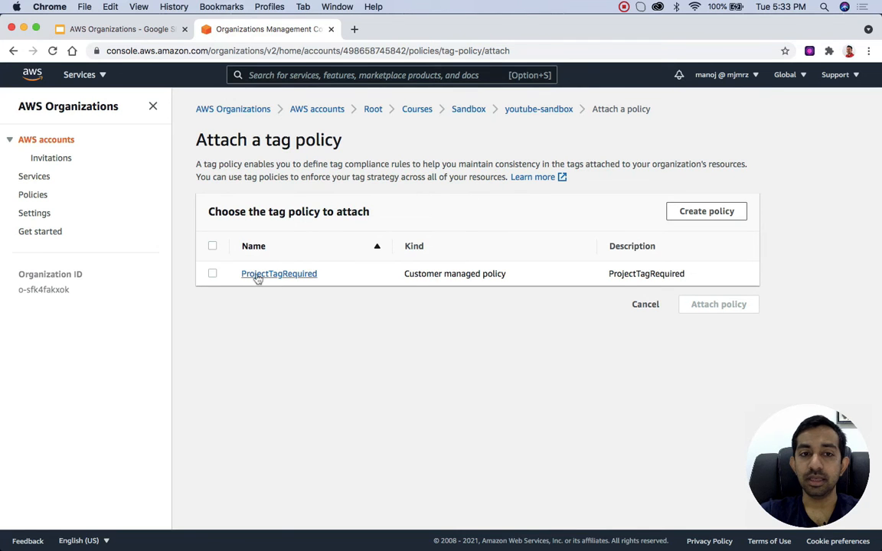
left_click(213, 274)
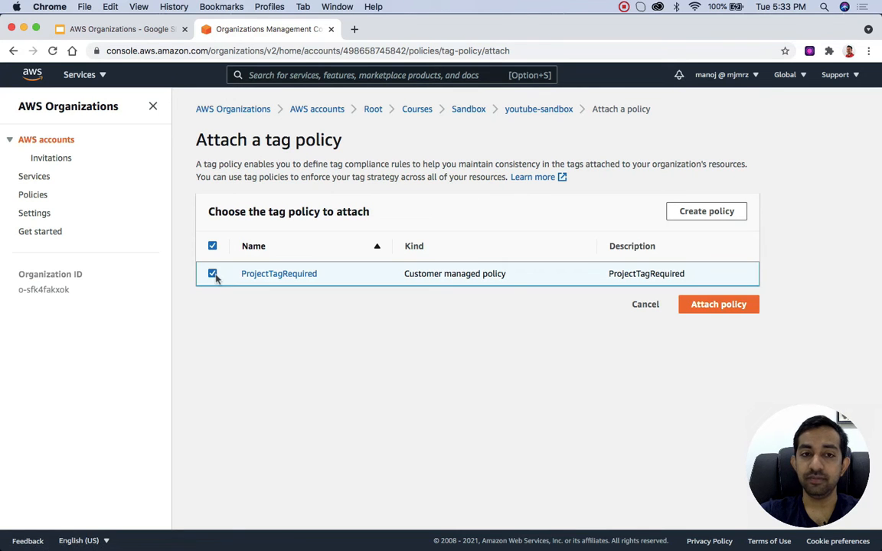
left_click(720, 304)
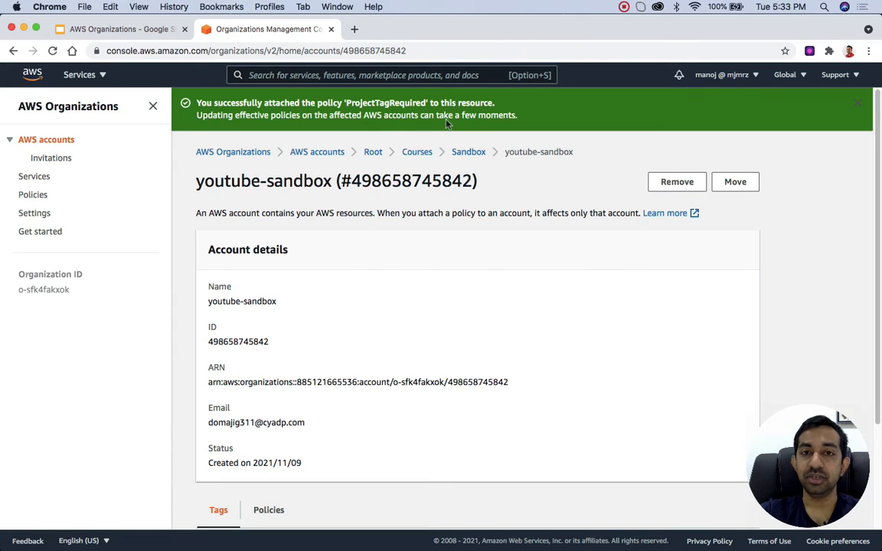
Step: Switch to the youtube-sandbox role and open the DynamoDB service console
left_click(738, 76)
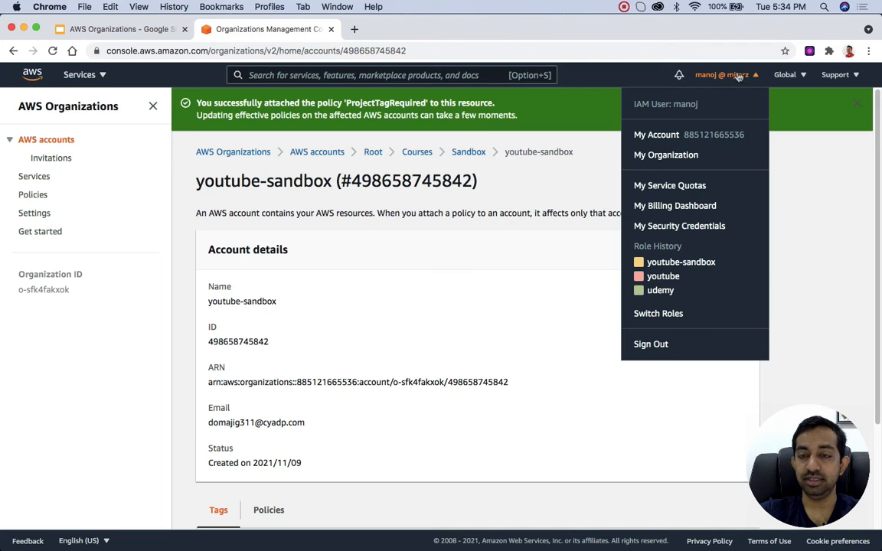
left_click(699, 266)
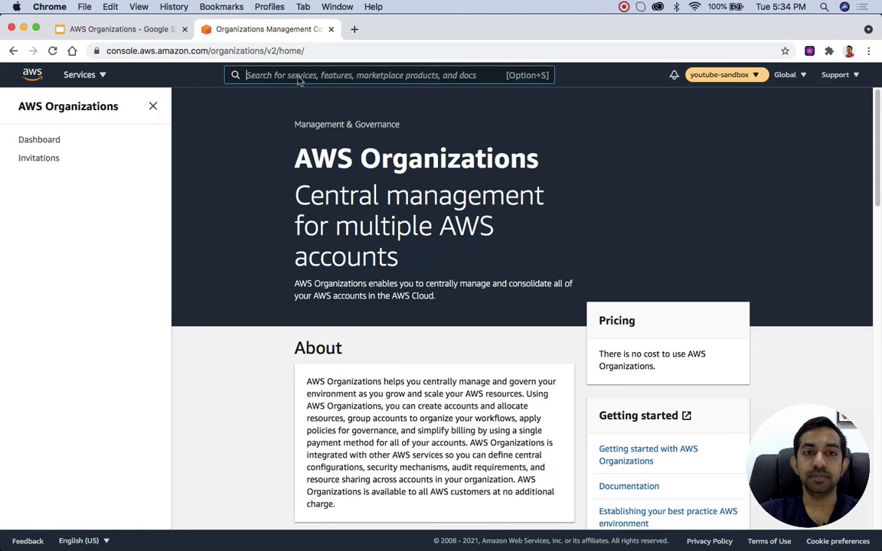
left_click(98, 73)
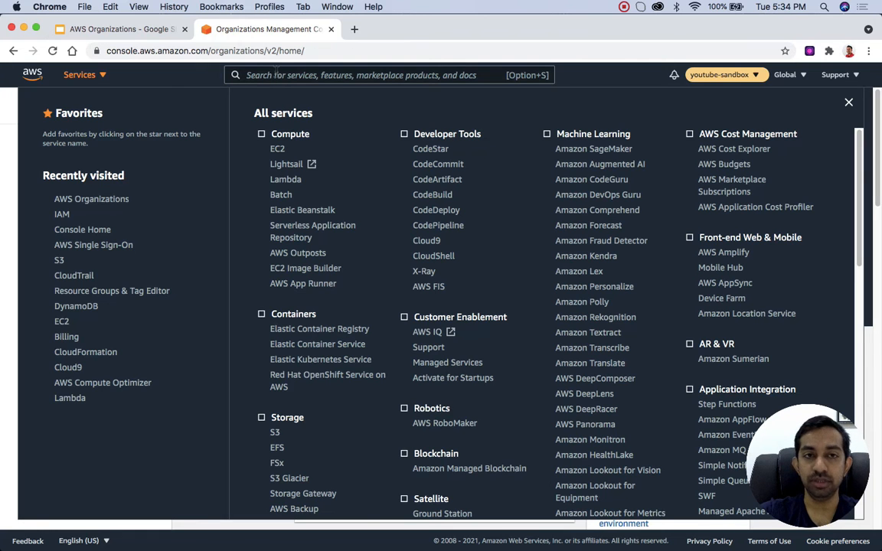
left_click(274, 74)
type("d")
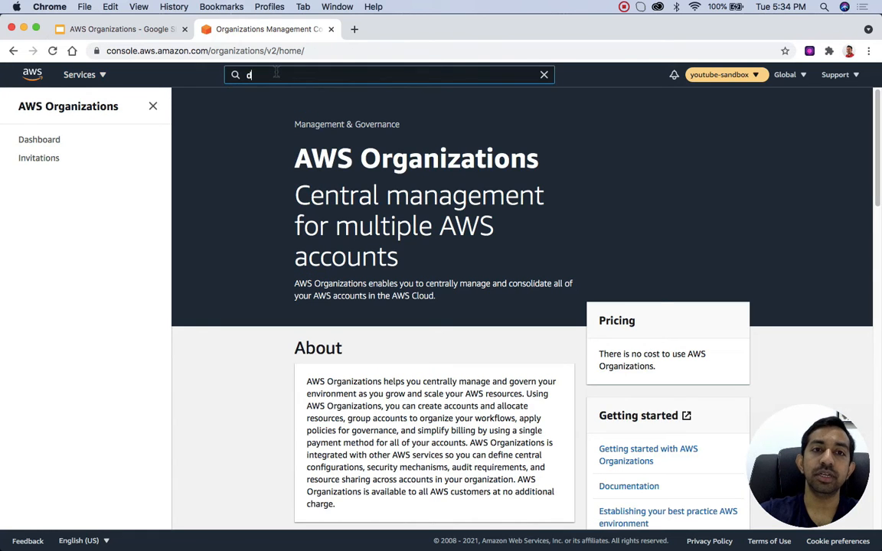
type("ynamo")
left_click(311, 171)
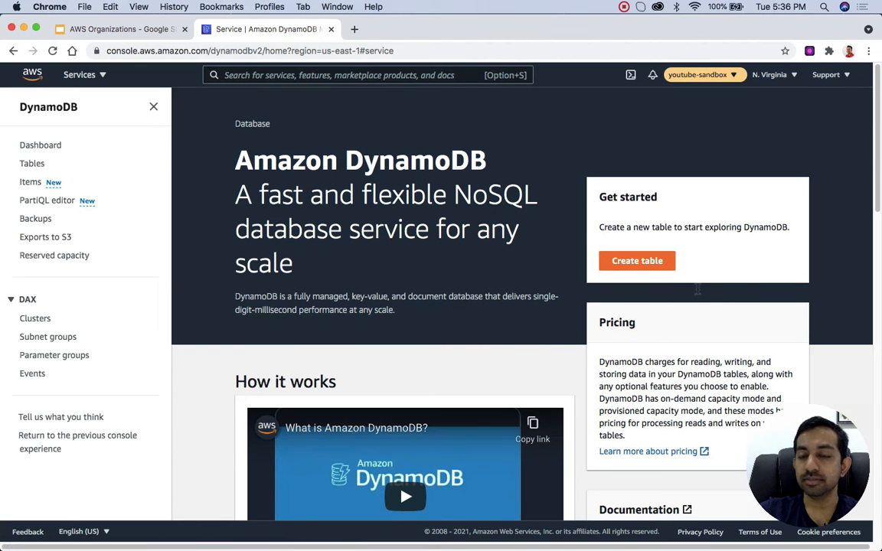
Step: Start creating a DynamoDB table named test with the string partition key pk
left_click(657, 264)
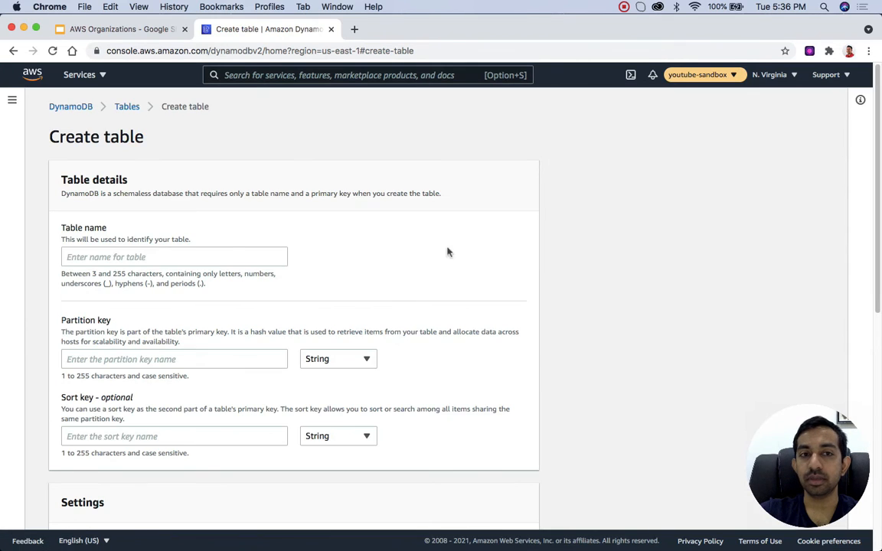
left_click(127, 255)
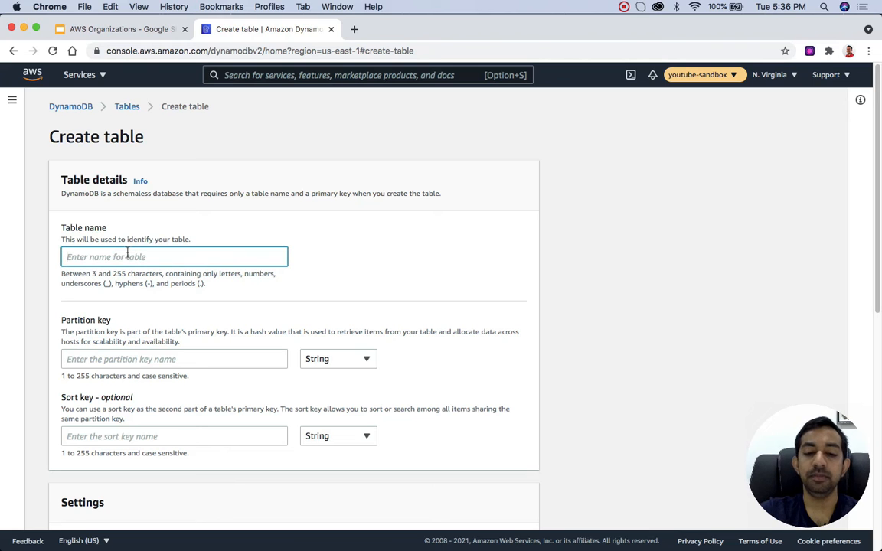
type("test")
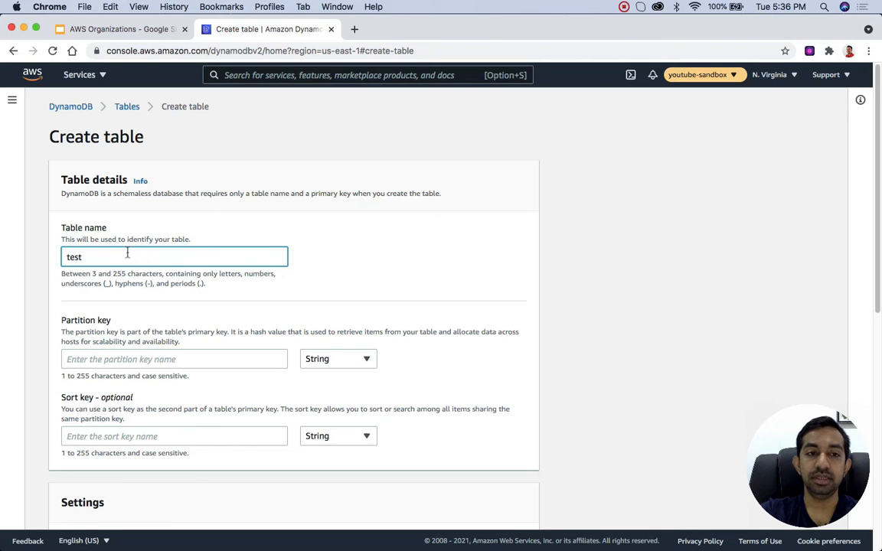
left_click(128, 359)
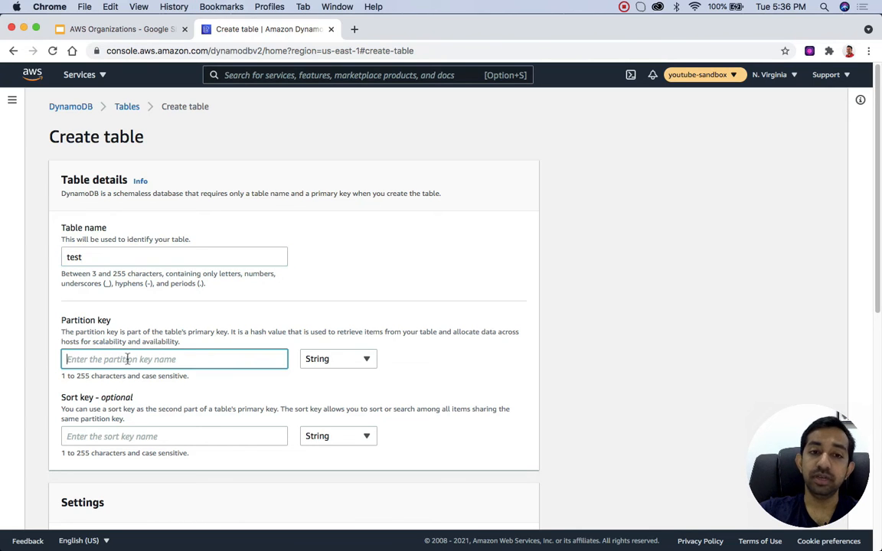
type("pk")
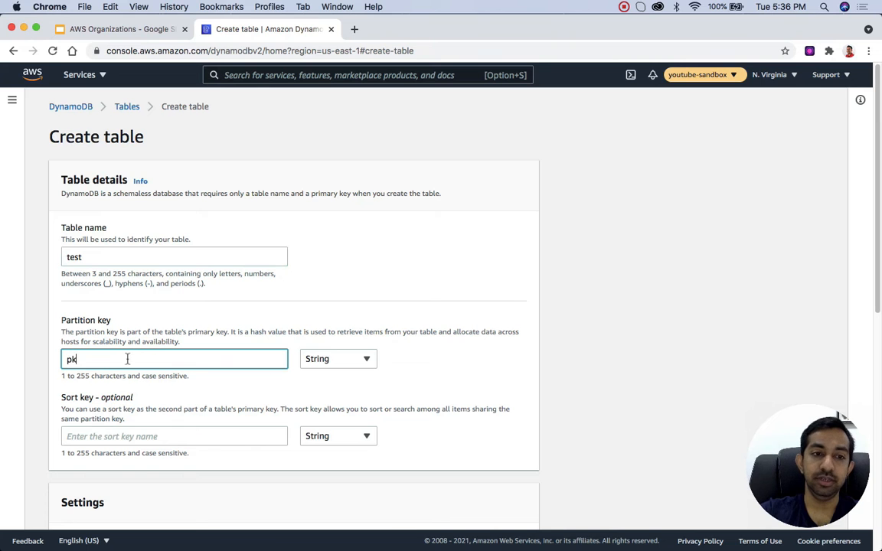
Step: Add a tag with key Project and value hello to the test table and try to create the table
scroll(134, 386, "down", 5)
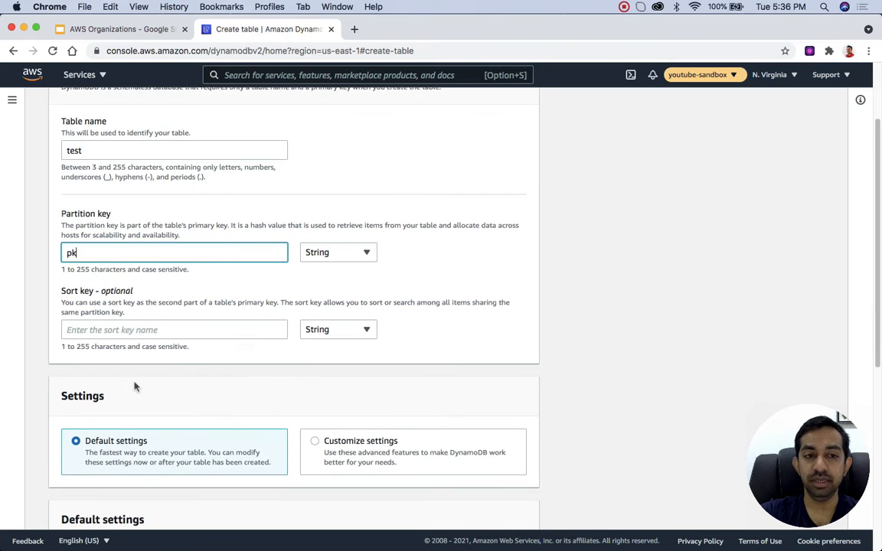
scroll(131, 284, "down", 6)
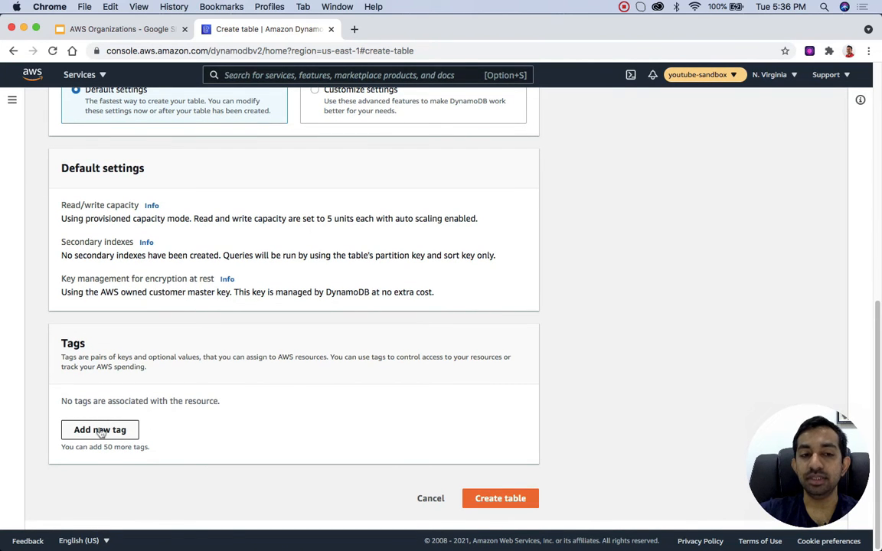
left_click(100, 431)
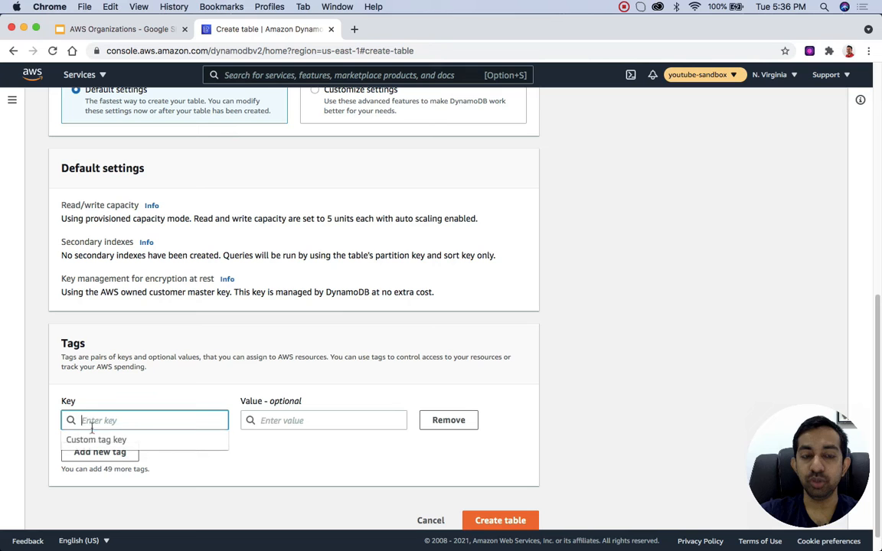
type("Project")
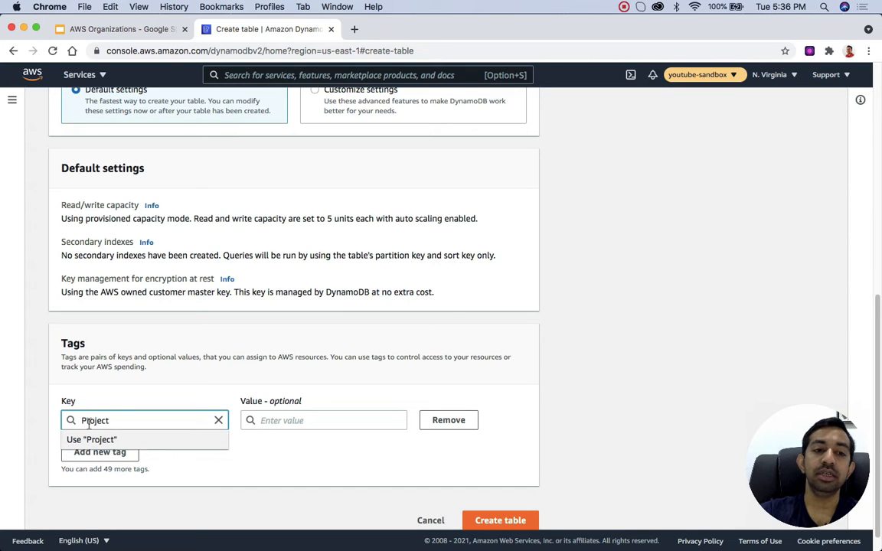
left_click(273, 422)
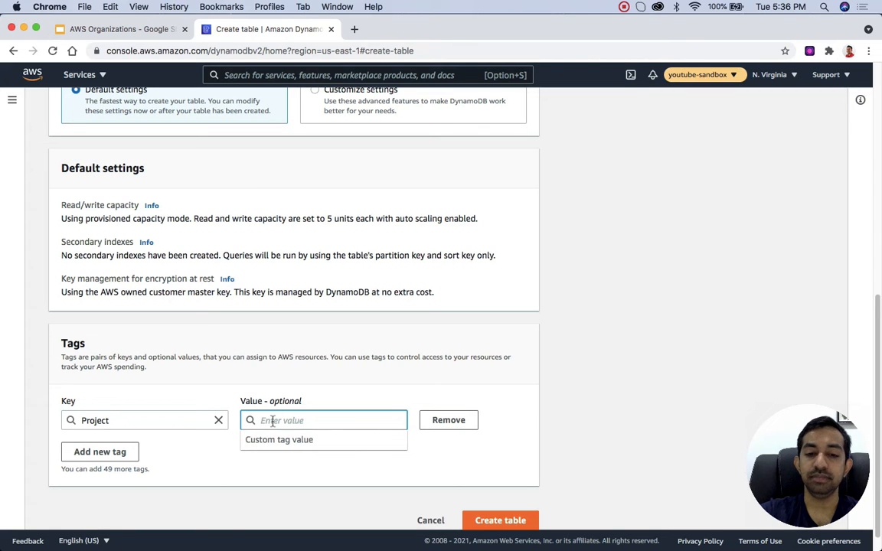
type("hello")
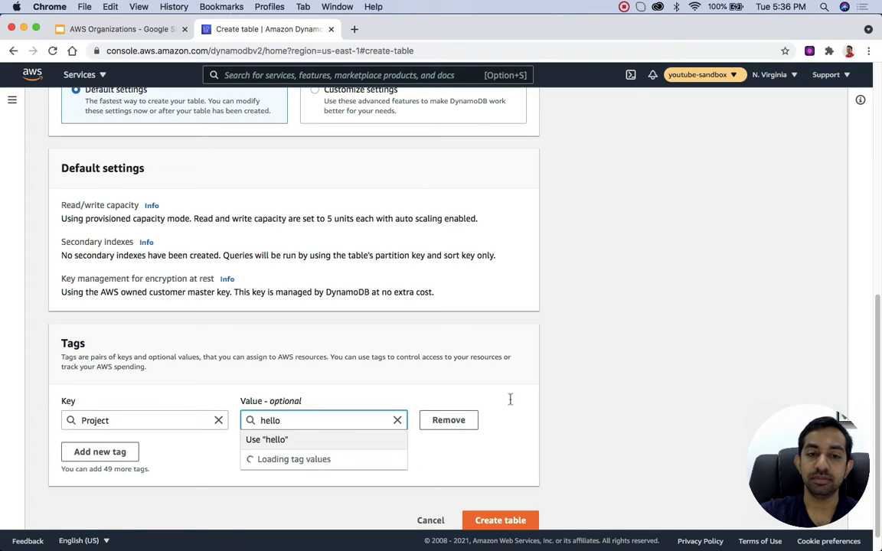
left_click(500, 469)
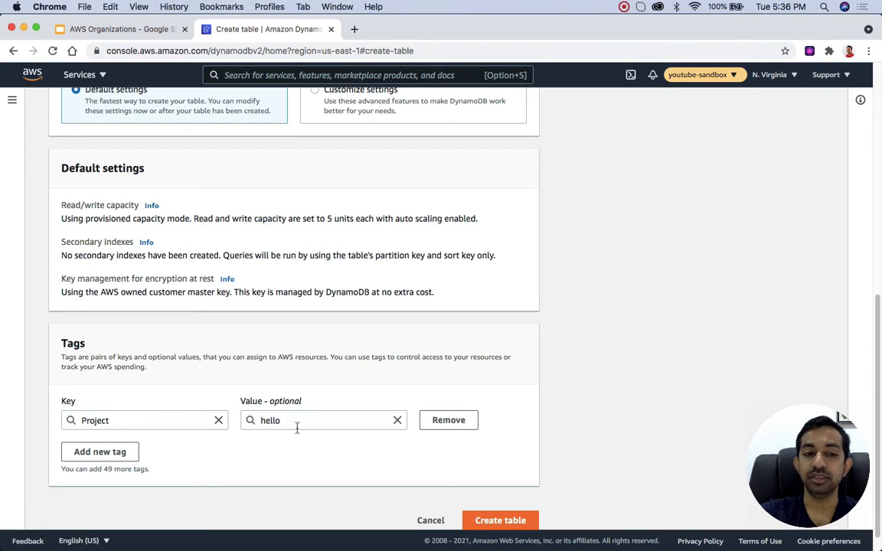
left_click(497, 521)
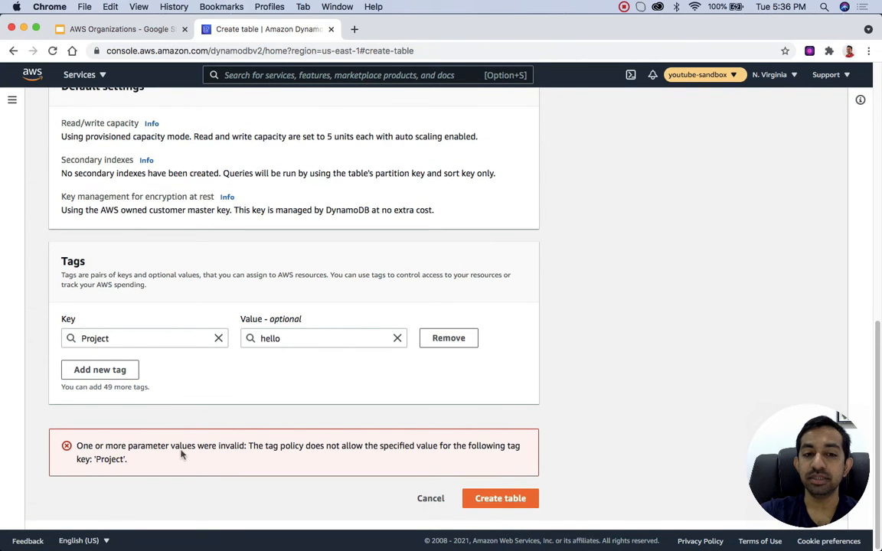
left_click_drag(247, 449, 135, 460)
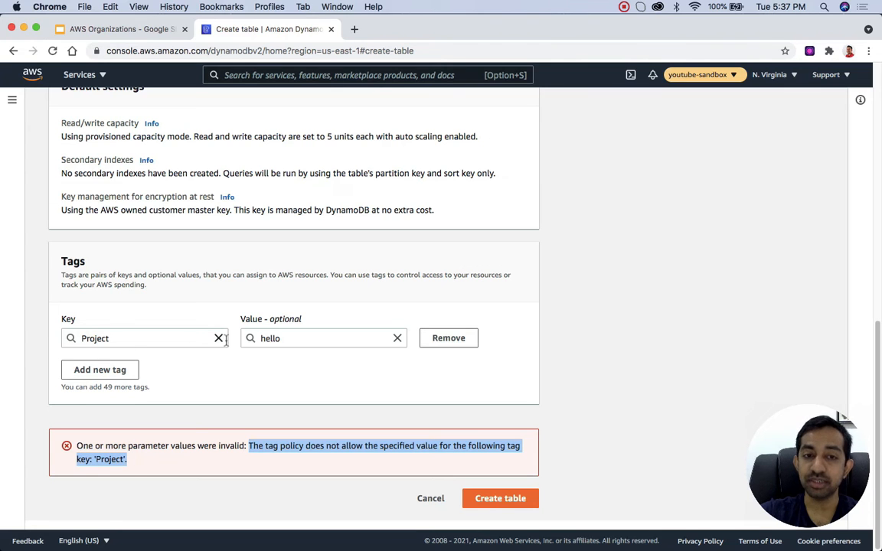
Step: Set the Project tag's value to ProjectA and create the table
double_click(276, 338)
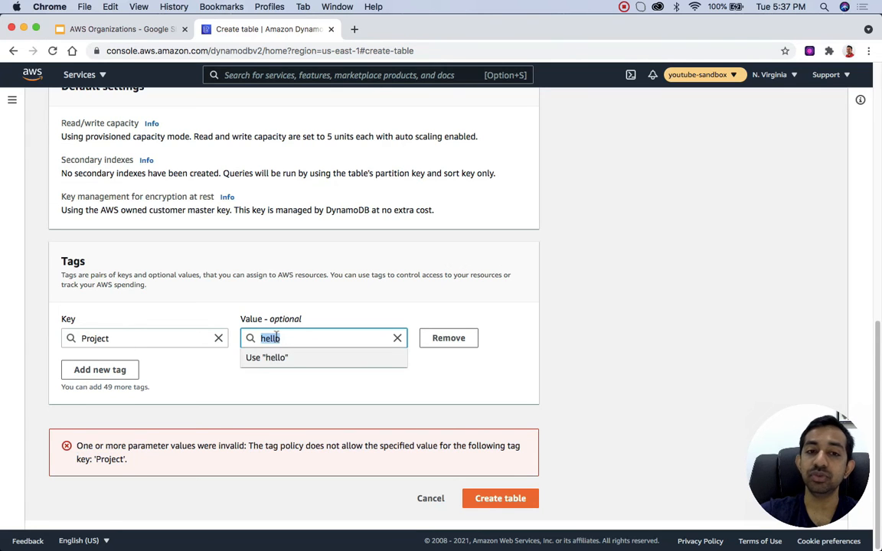
key("BackSpace")
type("a")
key("BackSpace")
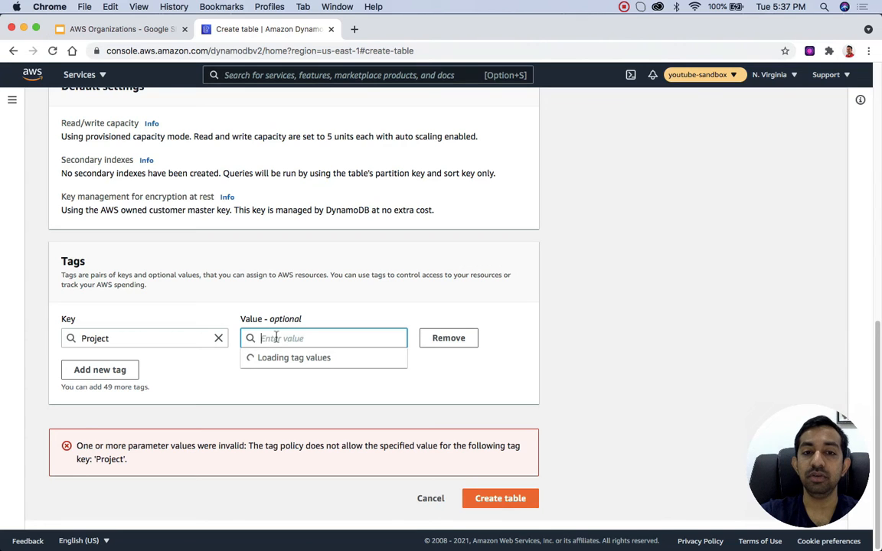
type("Project")
type("A")
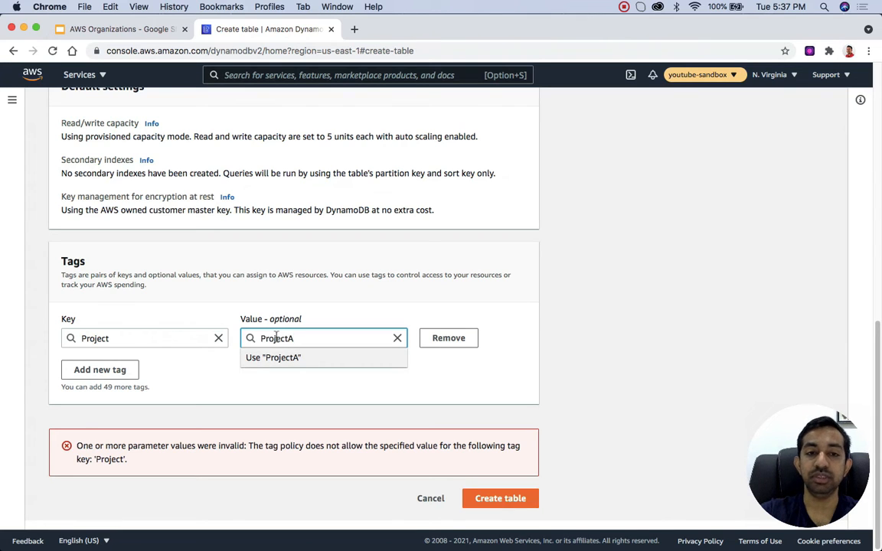
left_click(289, 357)
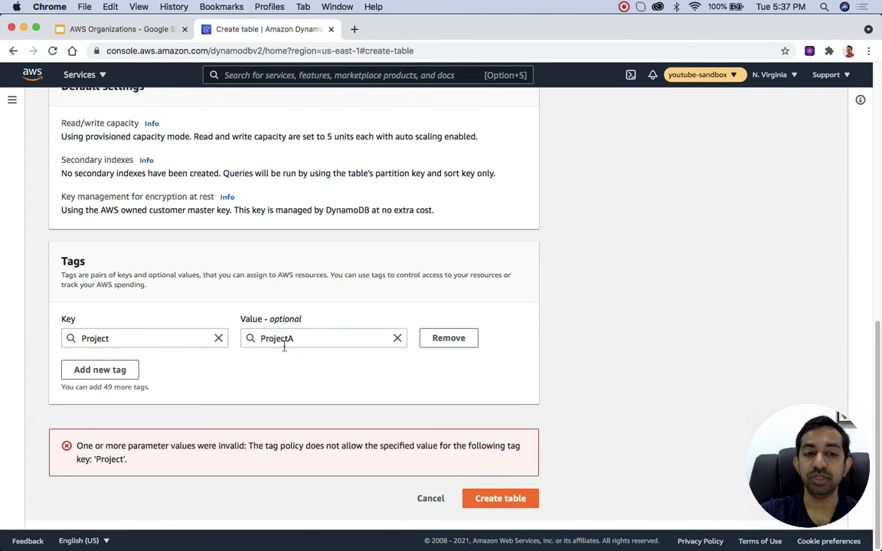
left_click(493, 503)
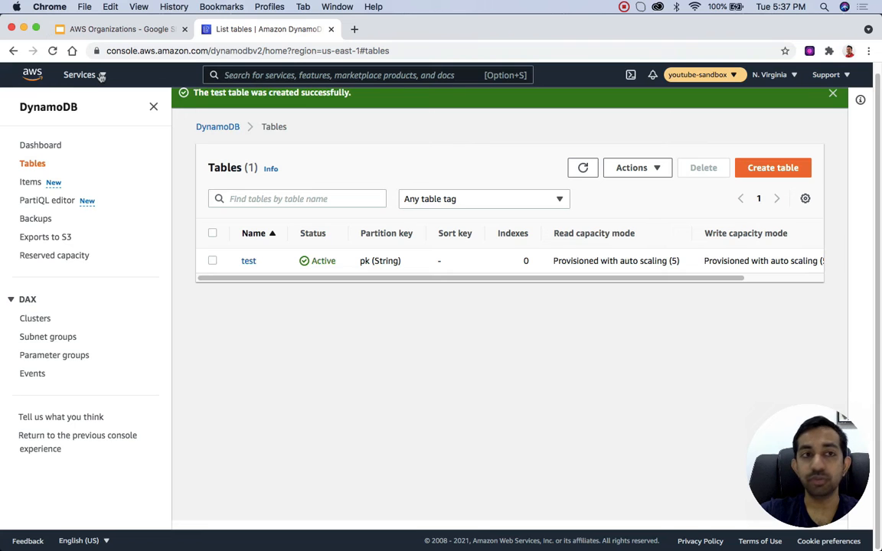
Step: Open the Resource Groups & Tag Editor service and start creating a resource group
left_click(297, 74)
type("resrouce")
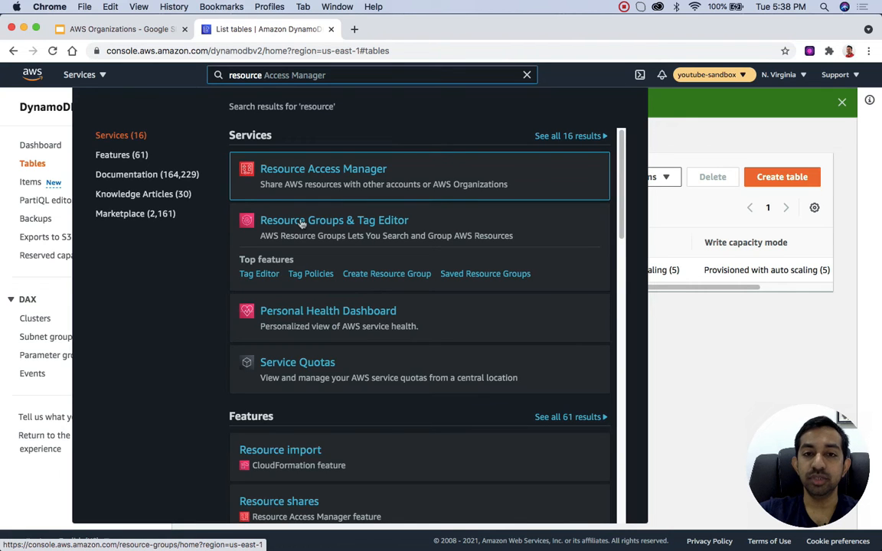
left_click(302, 222)
left_click(647, 245)
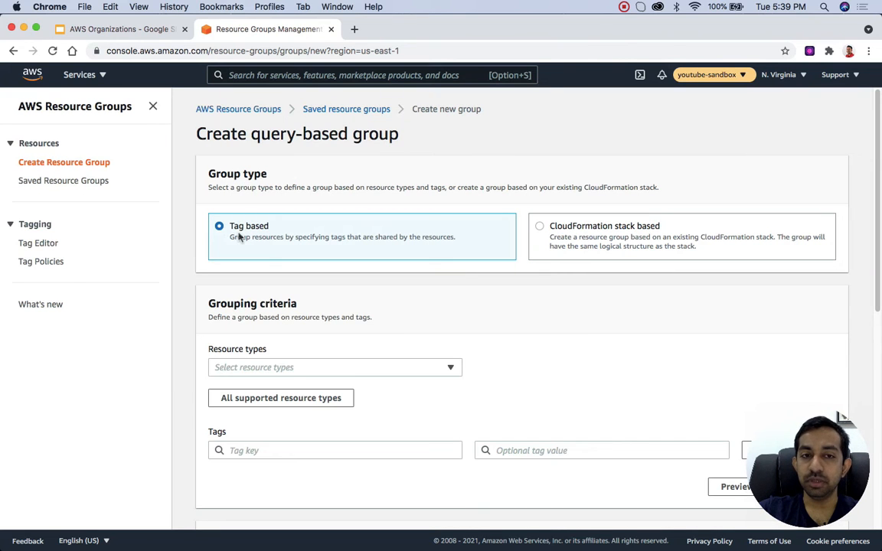
Step: Add the tag Project with value ProjectA to the resource group's grouping criteria
scroll(218, 264, "down", 2)
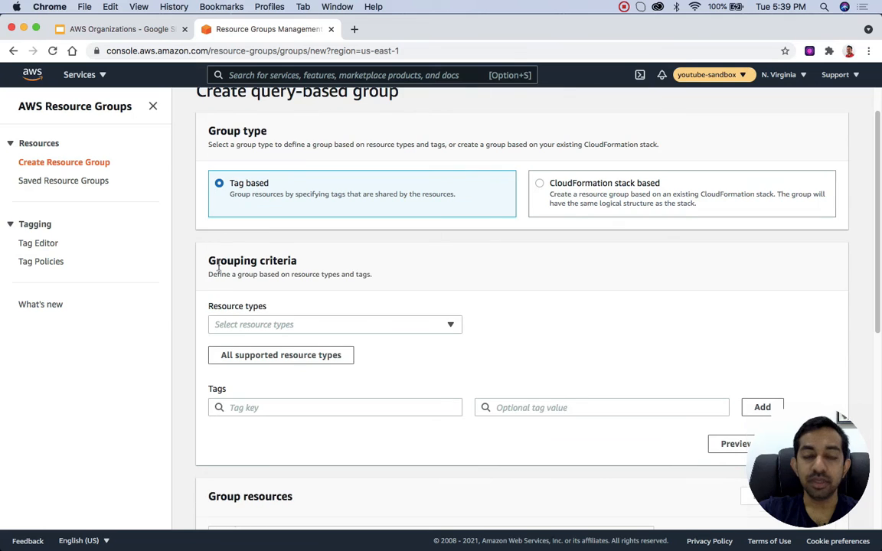
left_click(253, 406)
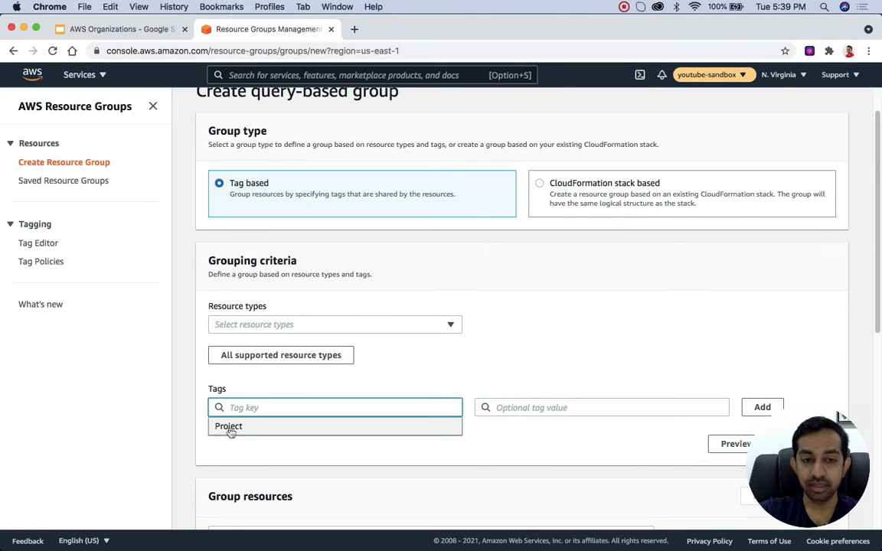
left_click(237, 423)
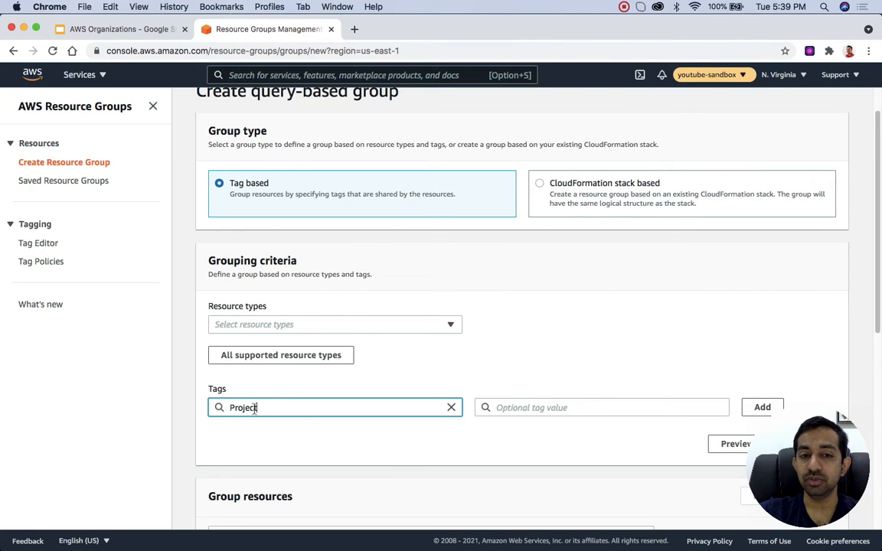
scroll(331, 429, "down", 2)
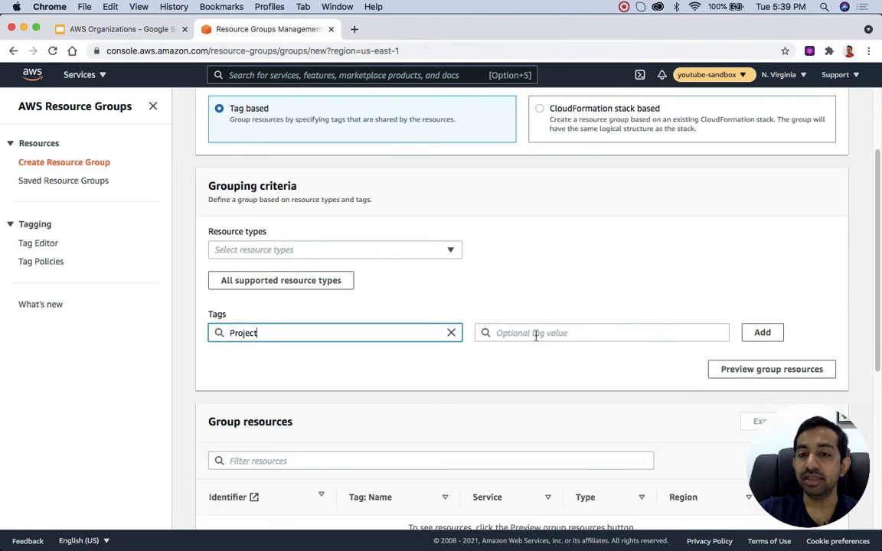
left_click(536, 335)
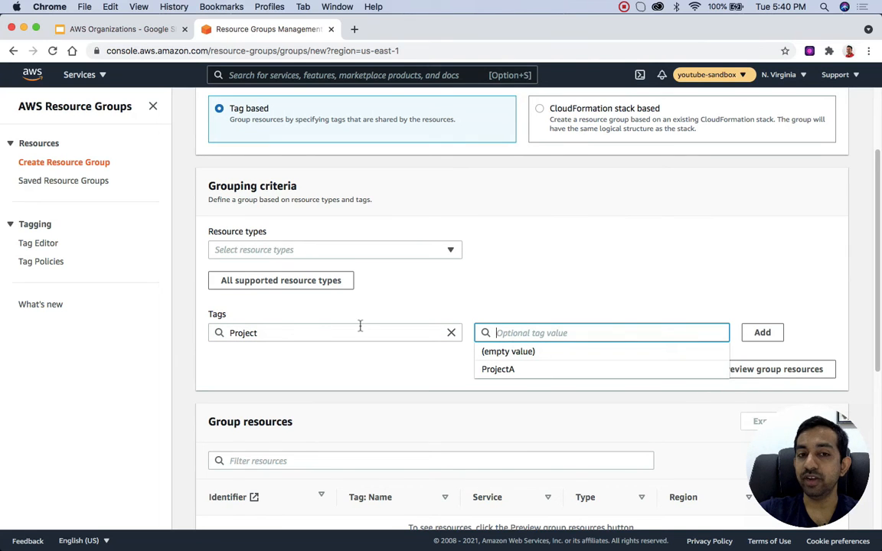
left_click(505, 370)
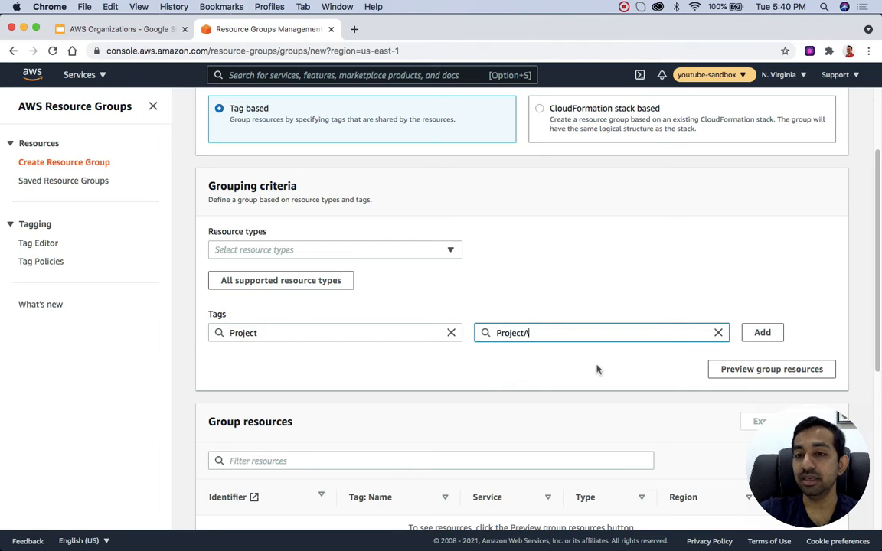
left_click(772, 333)
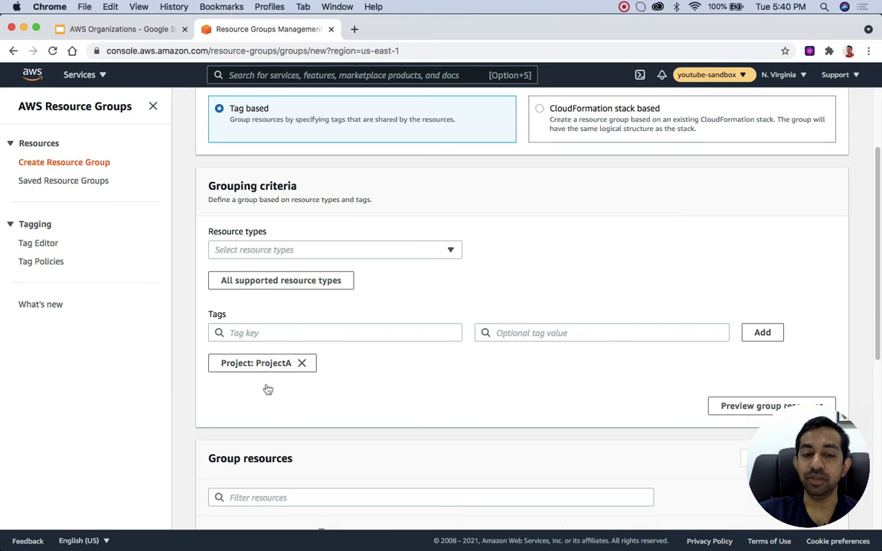
Step: Preview the group resources that match the Project: ProjectA tag
scroll(267, 393, "down", 3)
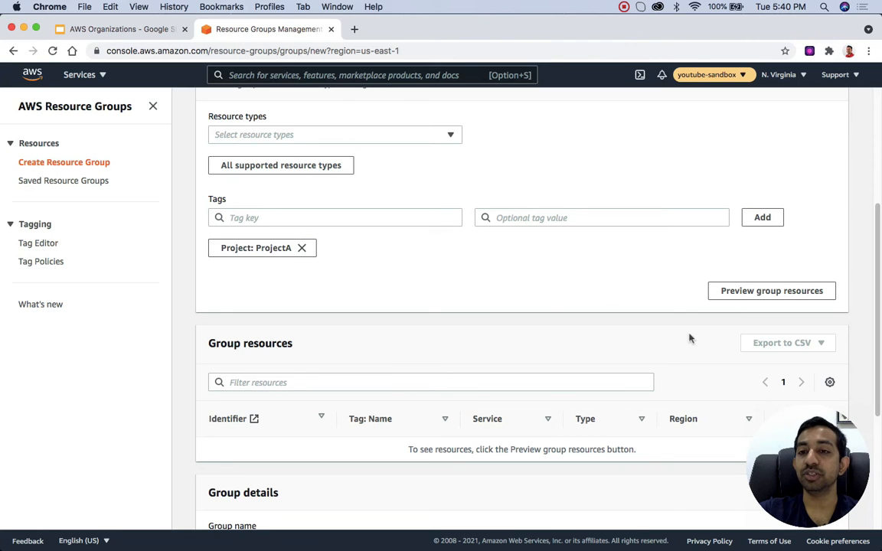
left_click(771, 292)
scroll(459, 345, "down", 3)
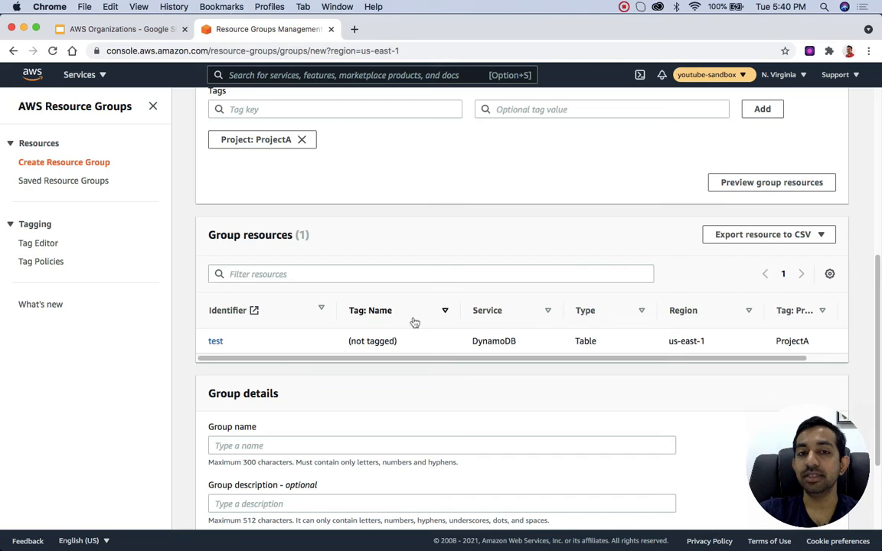
Step: Enter groupA as the resource group's name in the group details
scroll(414, 323, "down", 3)
left_click(278, 319)
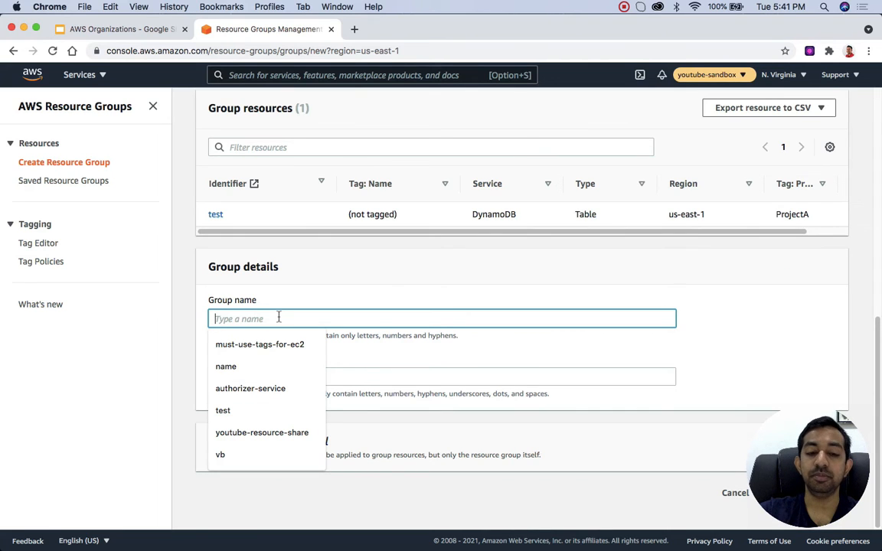
type("groupA")
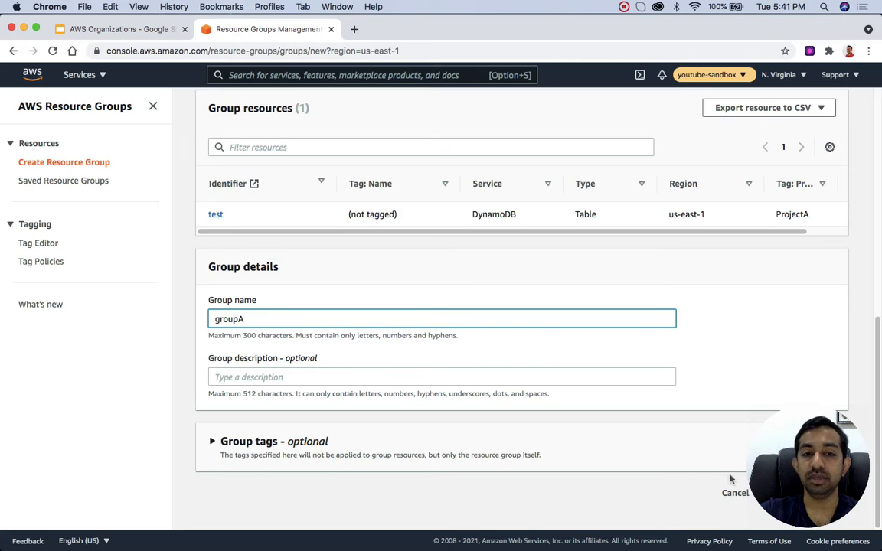
scroll(663, 428, "up", 1)
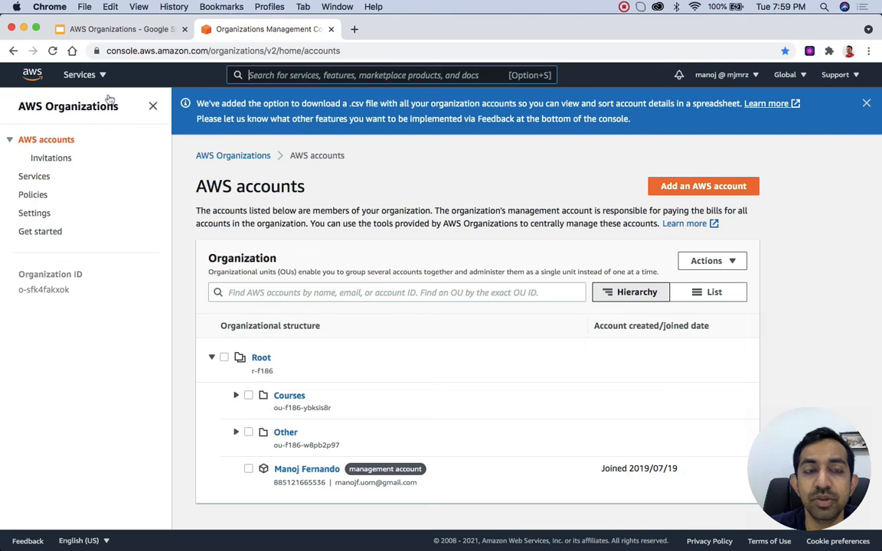
Step: Find the AWS Single Sign-On service by searching for single sign on, and open its dashboard
left_click(90, 74)
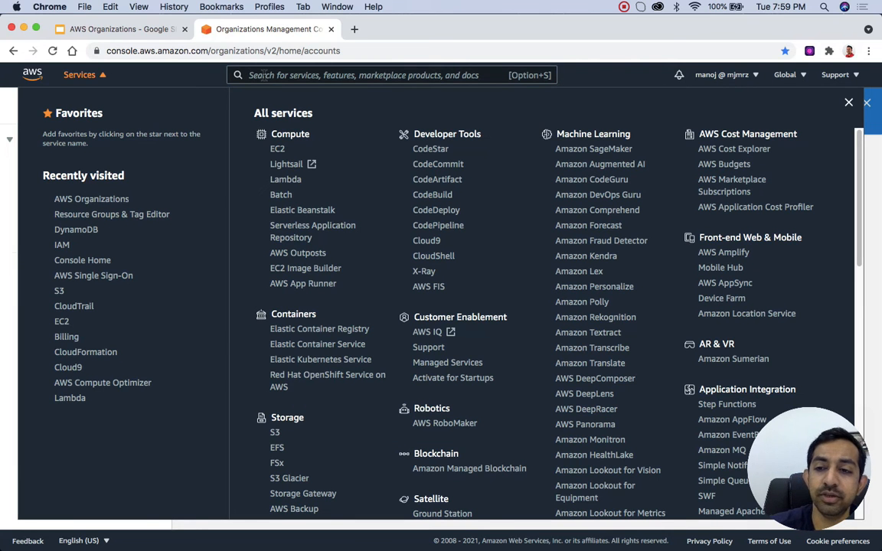
left_click(262, 75)
type("single sign on")
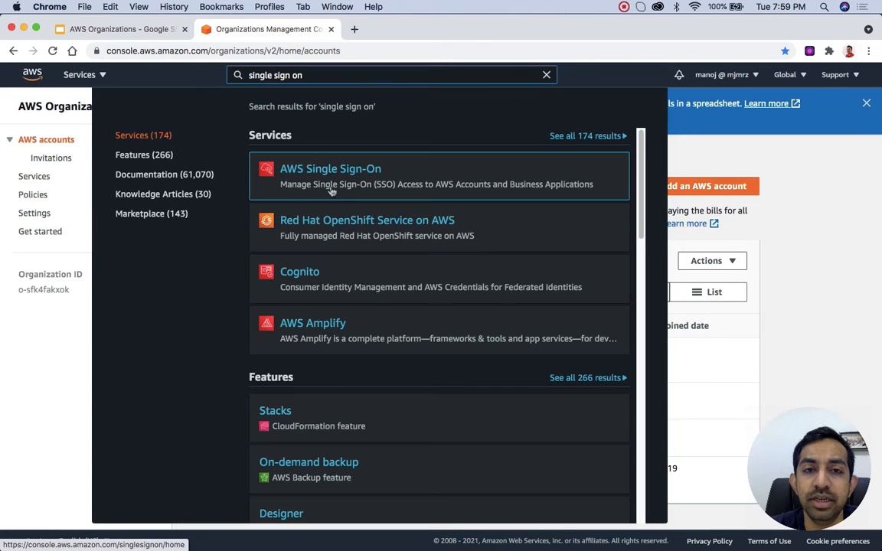
left_click(333, 183)
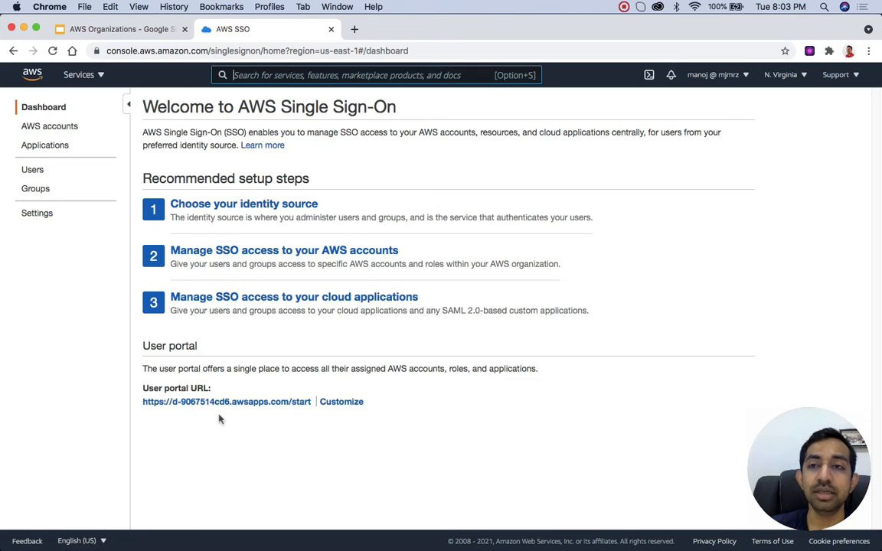
key("alt+s")
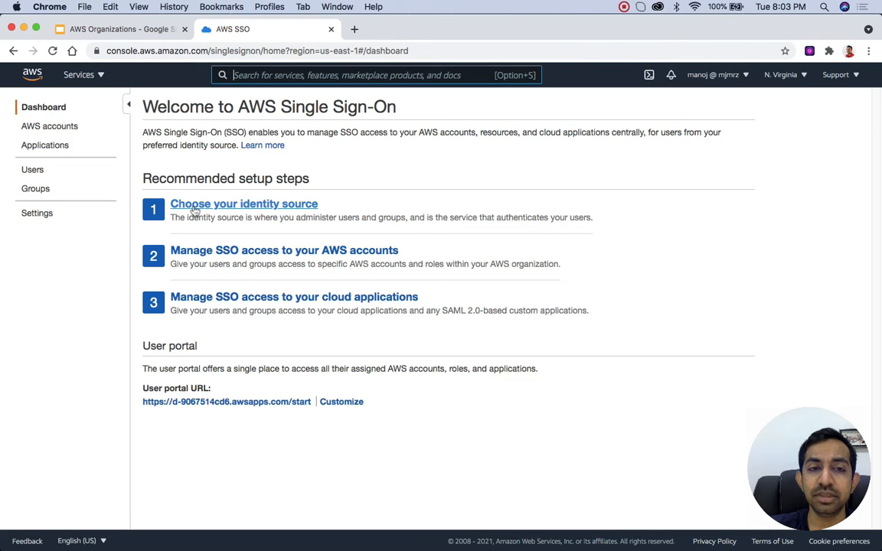
key("alt+s")
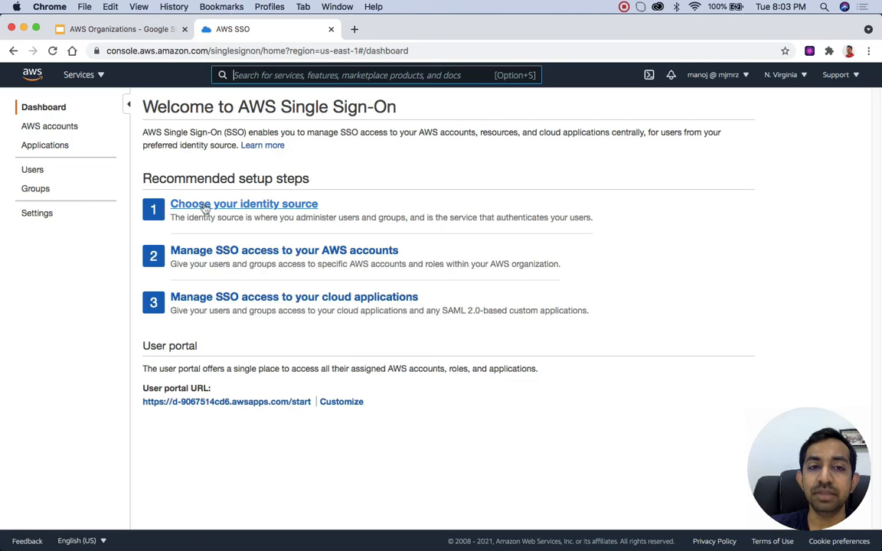
Step: Examine the current identity source and the available alternatives, and leave the identity source change without applying it
left_click(205, 207)
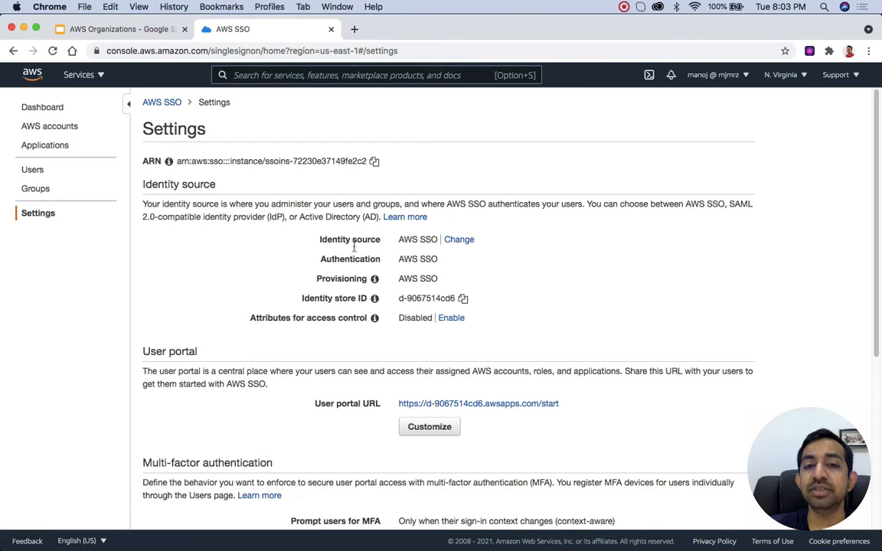
left_click_drag(392, 240, 441, 240)
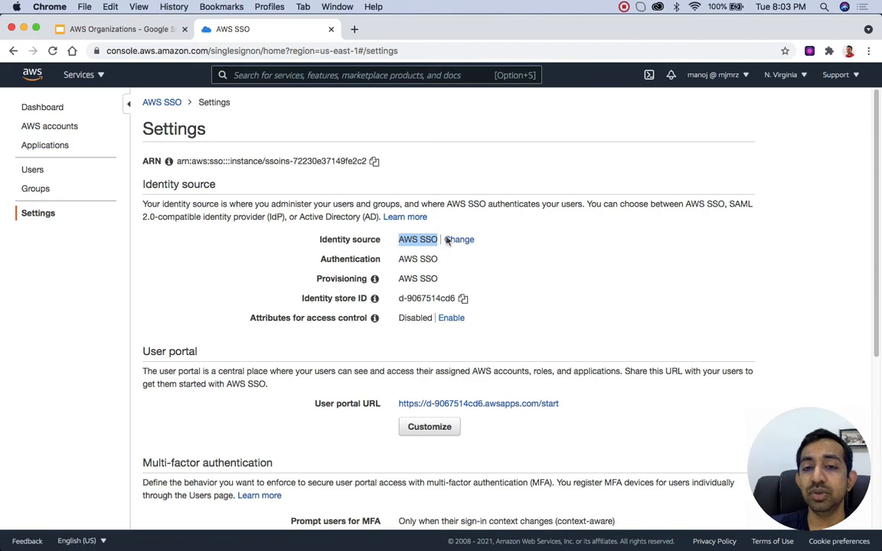
left_click(459, 241)
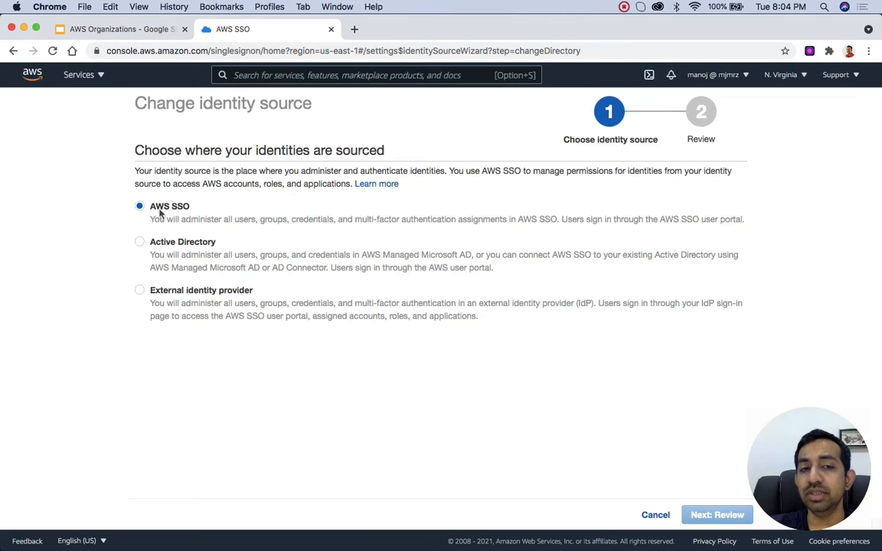
left_click(657, 516)
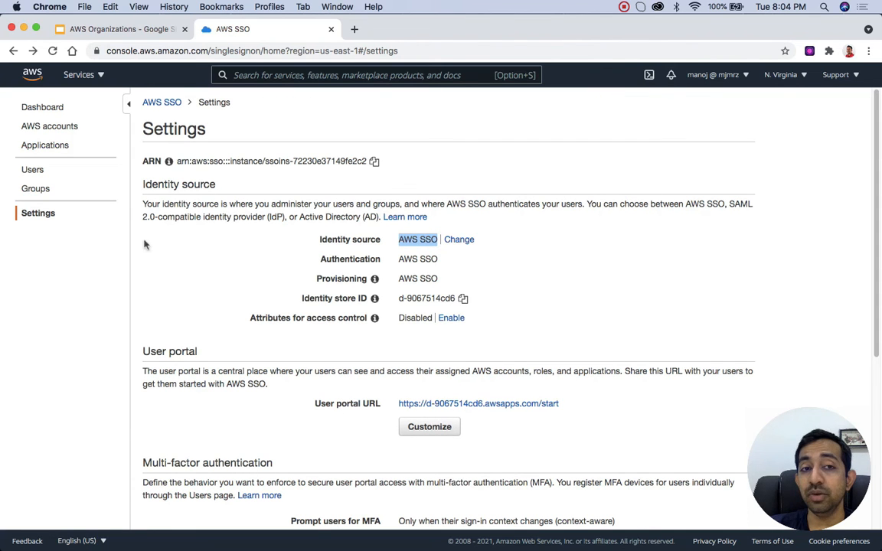
Step: Look over the existing SSO users and the details required for adding a user, leaving the form without saving
left_click(34, 173)
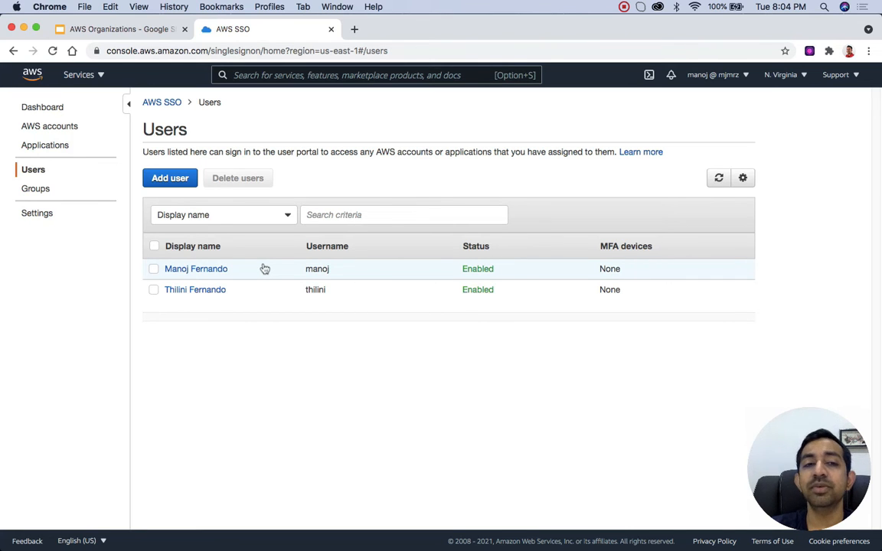
left_click(173, 178)
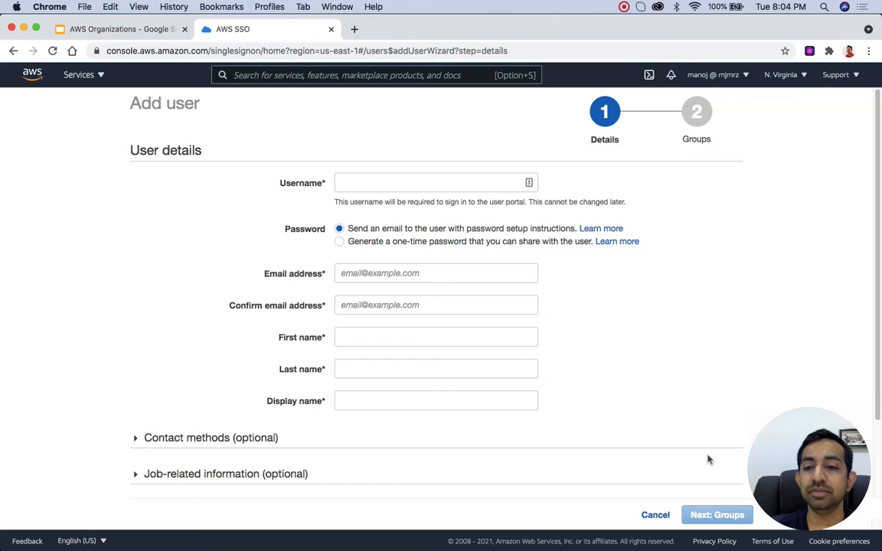
left_click(655, 515)
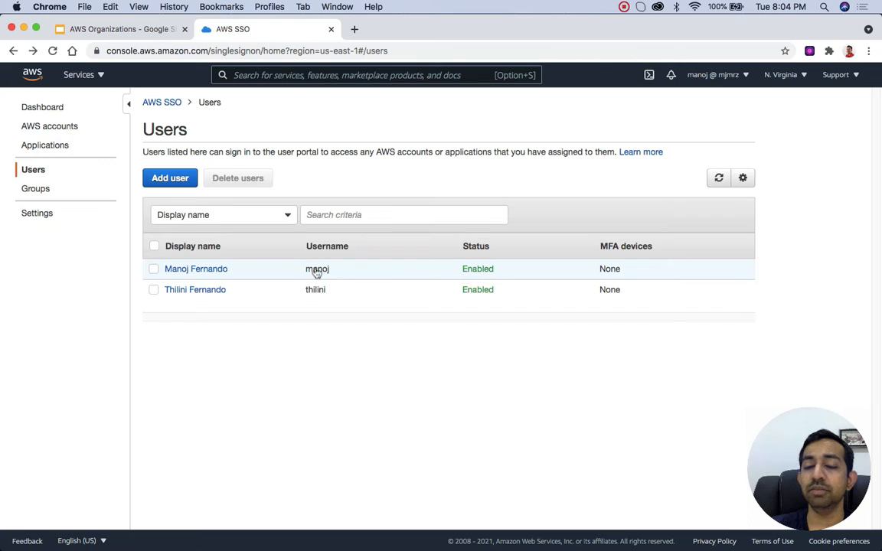
Step: Open the AWS SSO accounts page and look through the organization's accounts and their permission sets
left_click(42, 109)
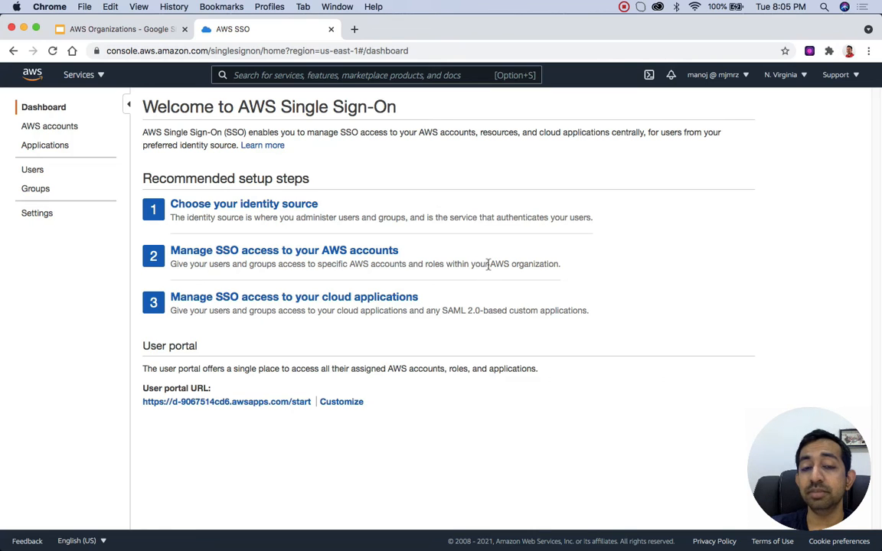
left_click(51, 131)
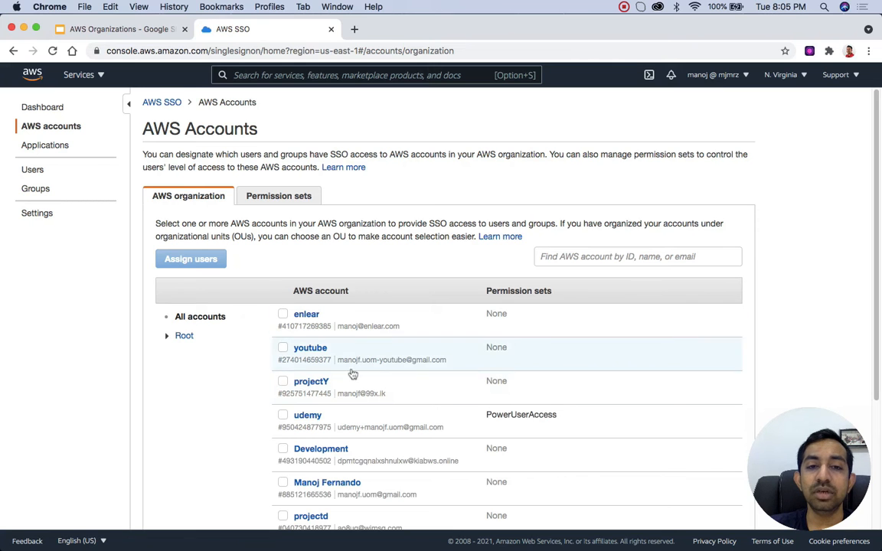
scroll(362, 376, "down", 1)
scroll(362, 376, "down", 5)
scroll(360, 376, "up", 3)
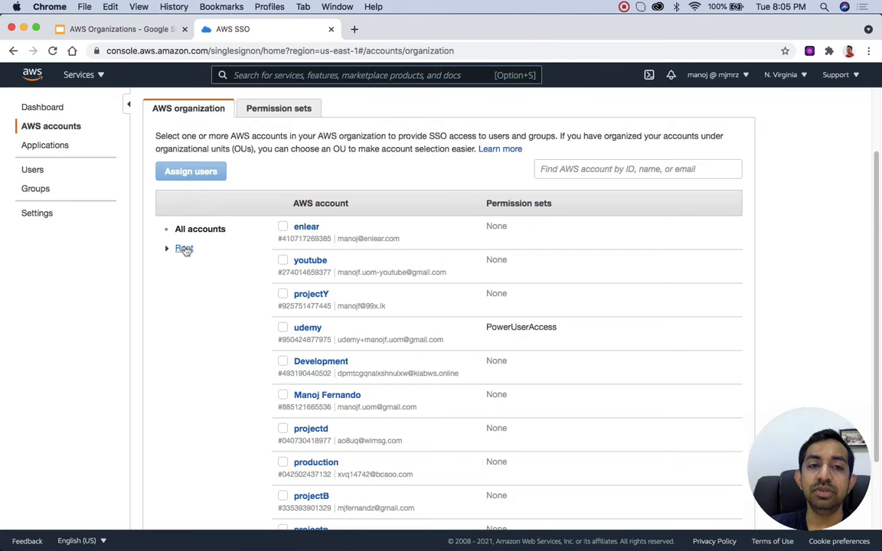
Step: Expand Root and Courses in the organization tree and show the accounts of the Sandbox organizational unit
left_click(183, 249)
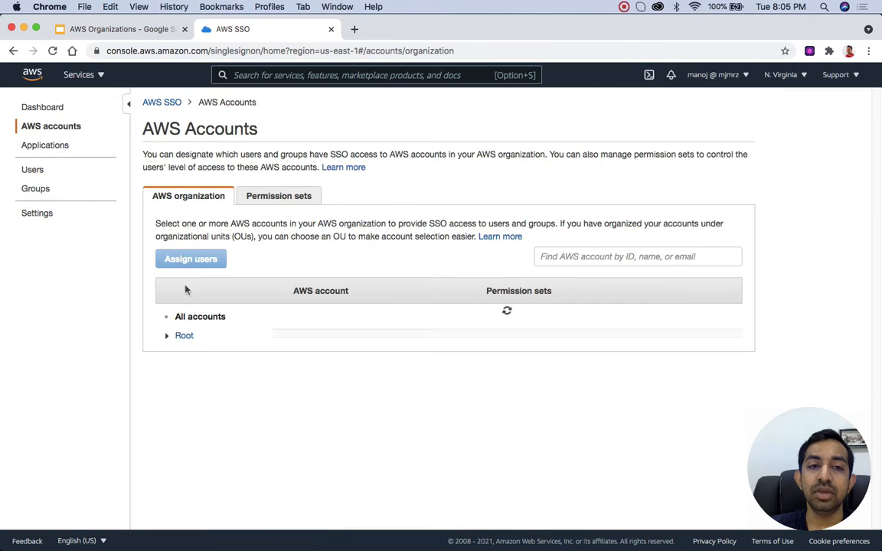
left_click(167, 337)
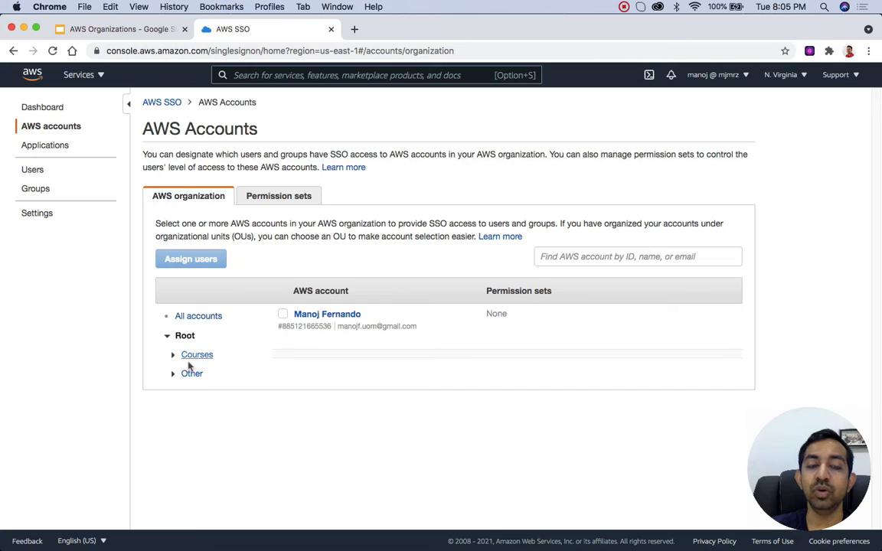
left_click(173, 356)
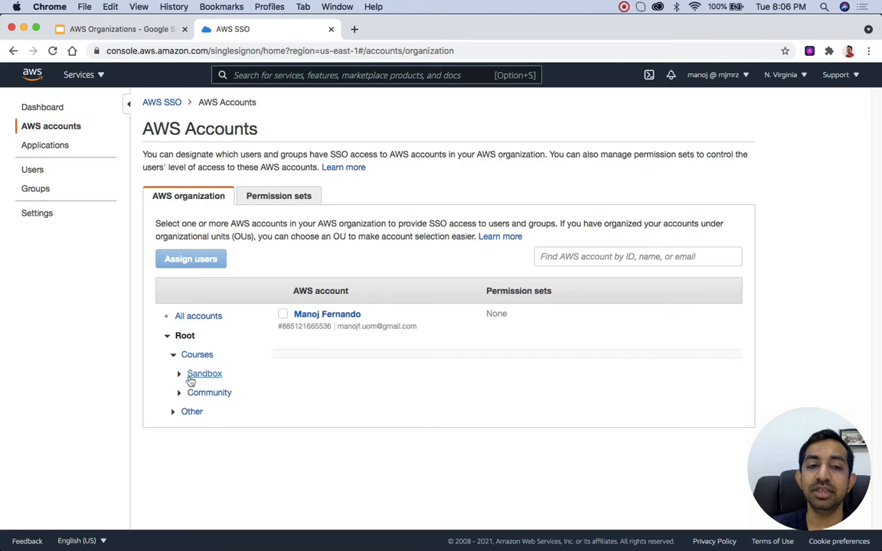
left_click(178, 374)
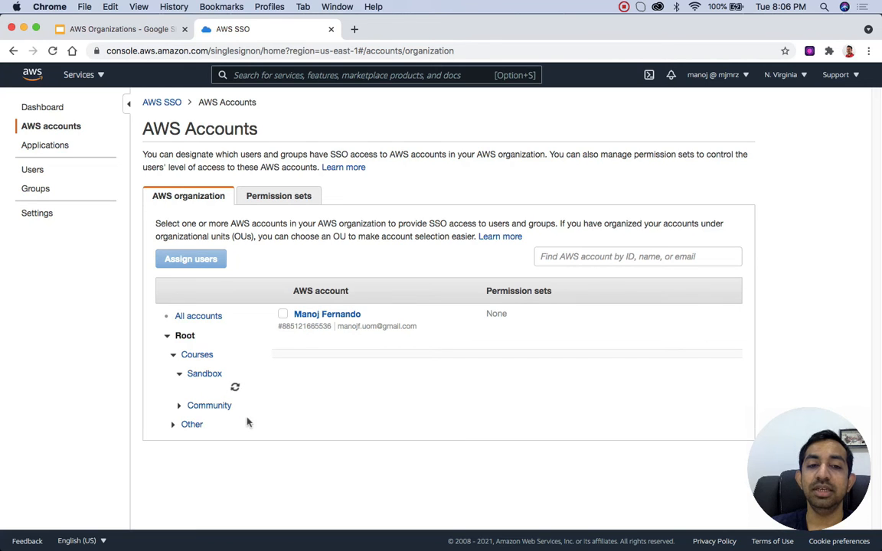
left_click(208, 375)
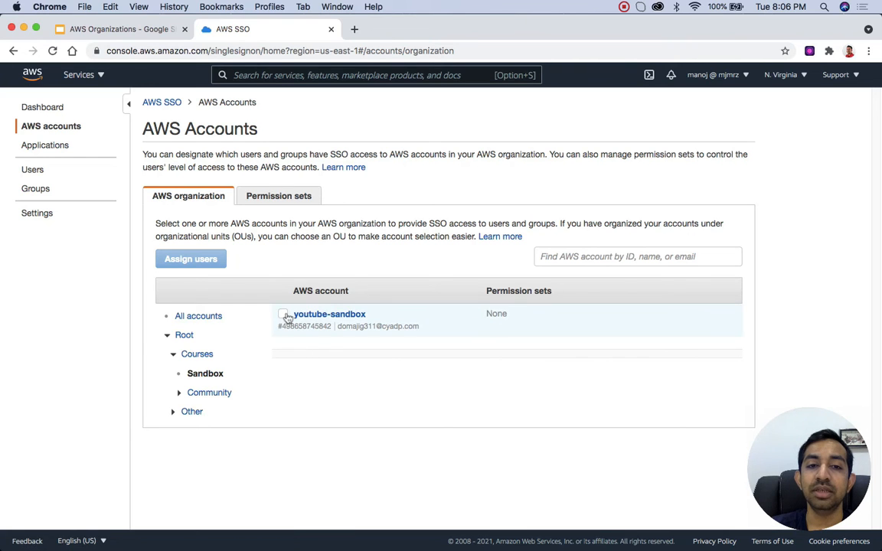
Step: Start assigning users to the youtube-sandbox account, select the first listed user, and continue to the permission sets
left_click(284, 314)
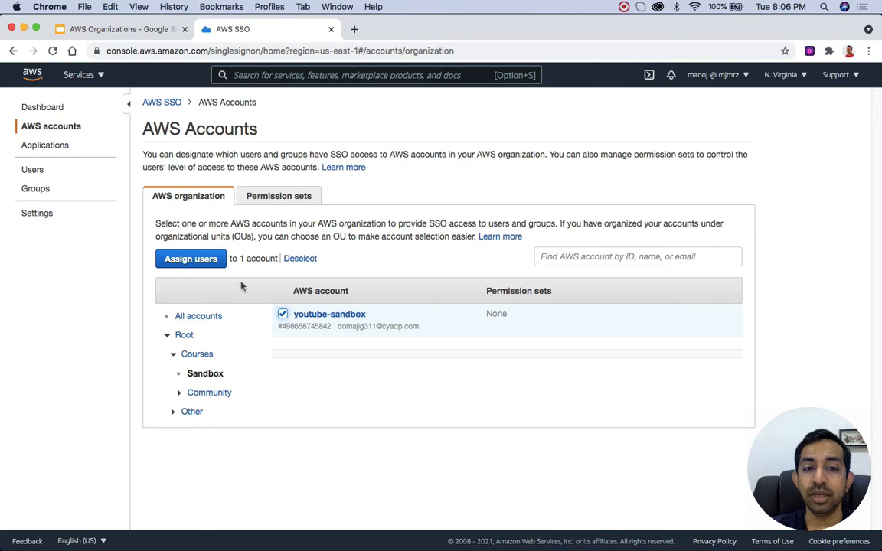
left_click(204, 262)
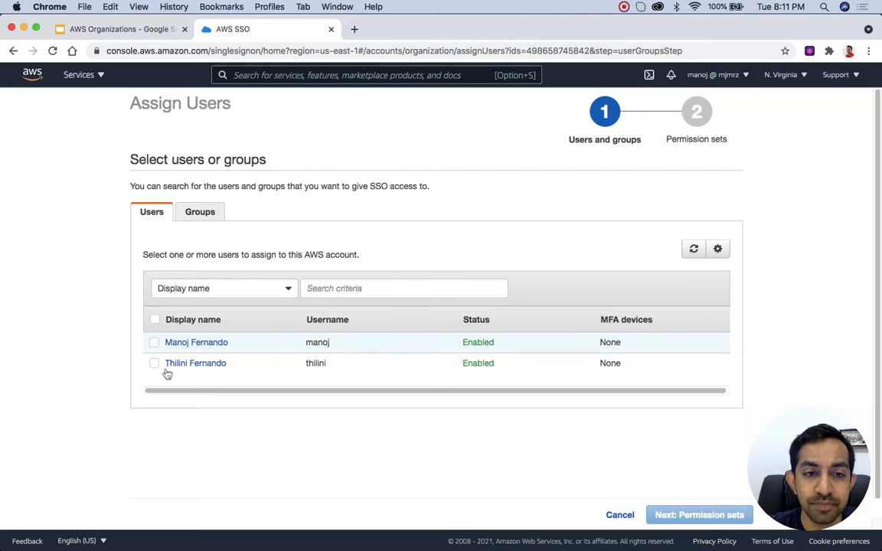
left_click(154, 343)
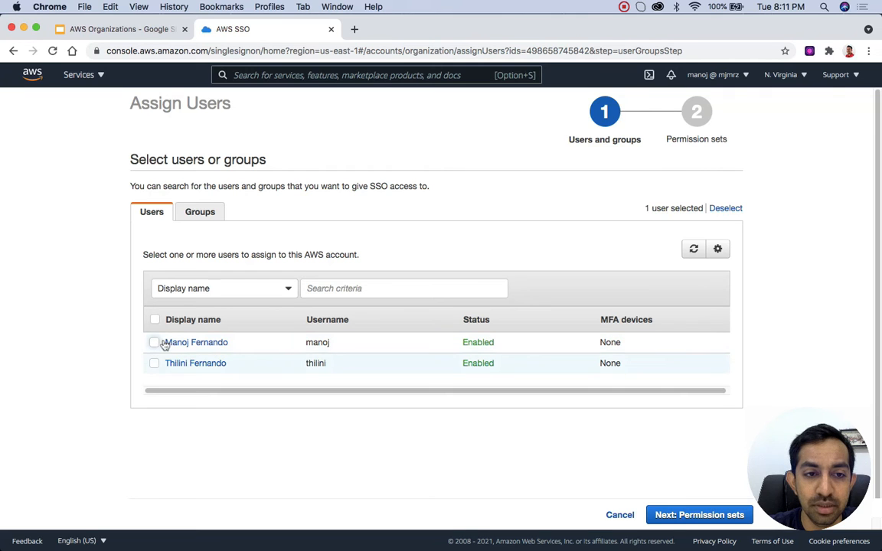
left_click(677, 519)
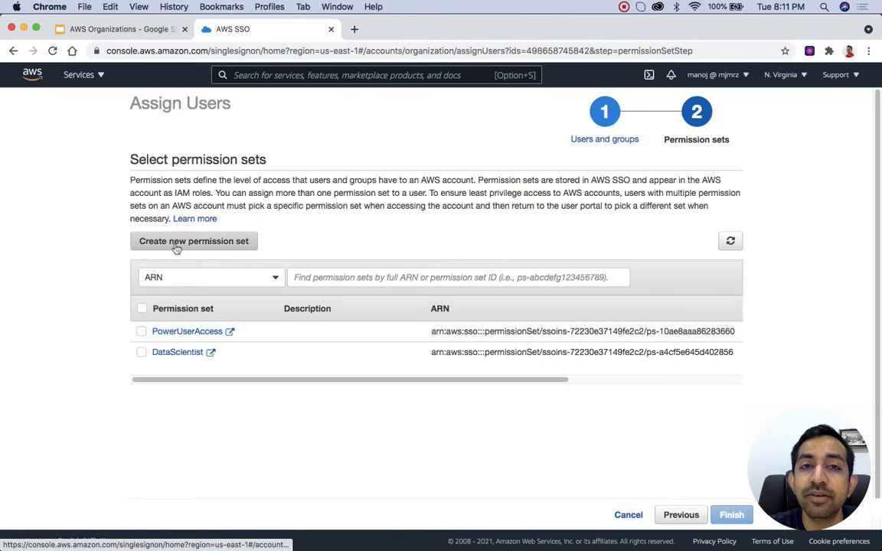
Step: Assign the PowerUserAccess permission set to the selected user, finish the assignment, and return to the AWS accounts list
left_click(142, 334)
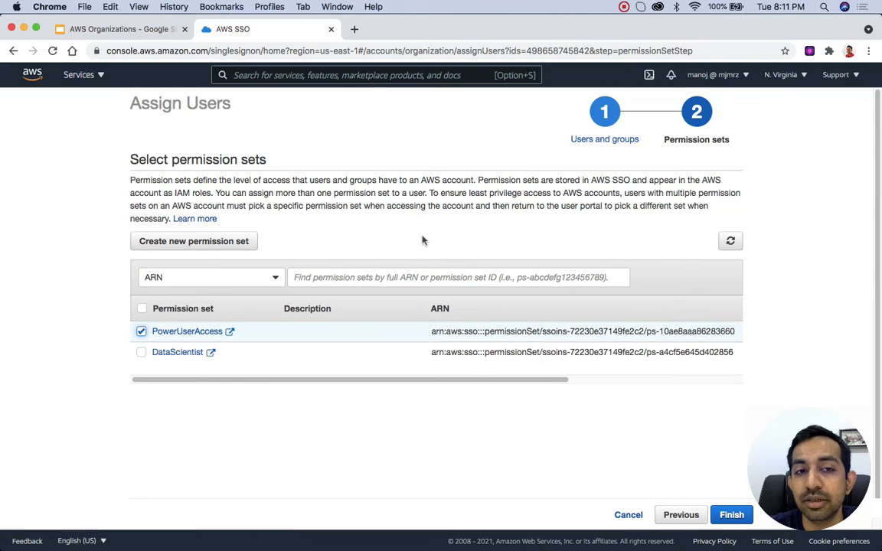
left_click(743, 518)
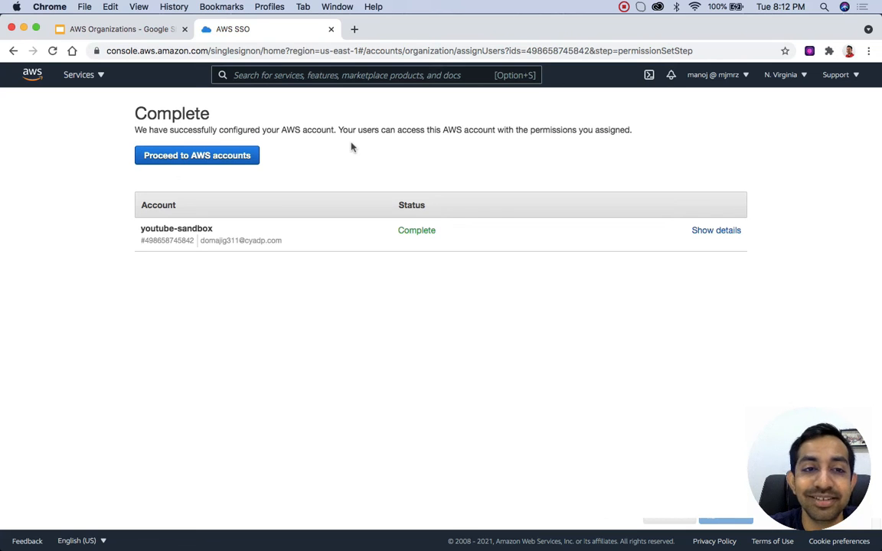
left_click(217, 156)
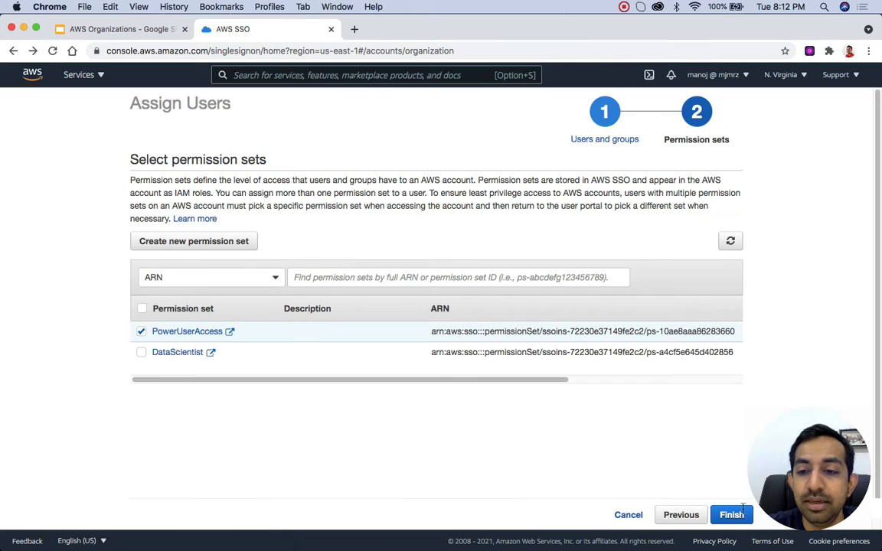
left_click(741, 514)
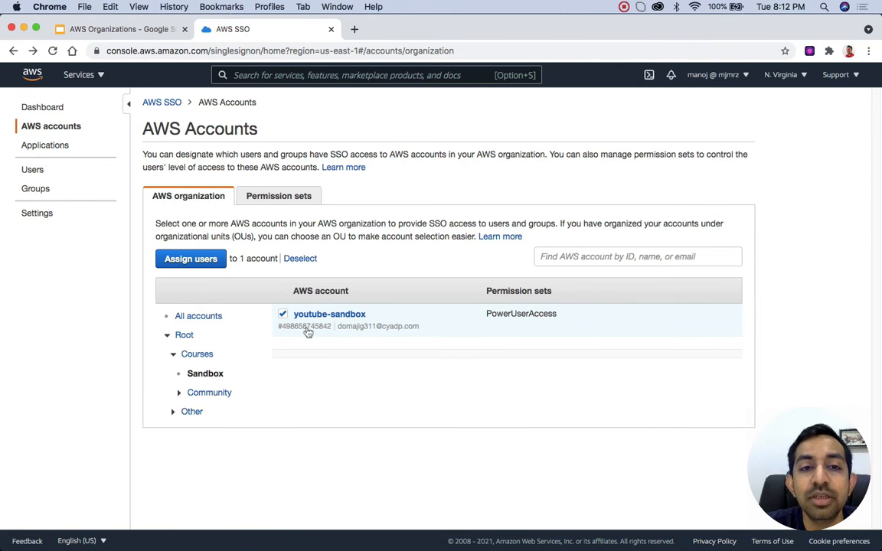
Step: Open the user portal URL from the SSO dashboard and sign in with the user's username and account password
left_click(46, 111)
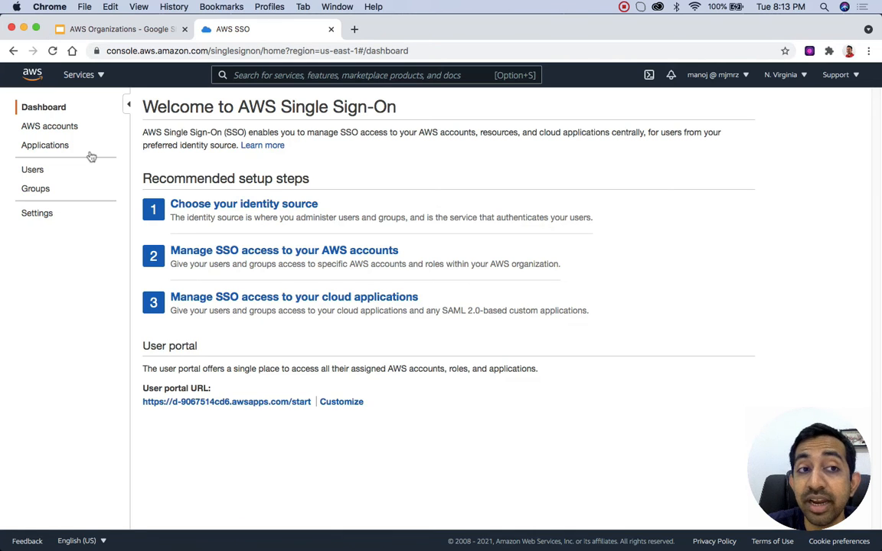
left_click(230, 402)
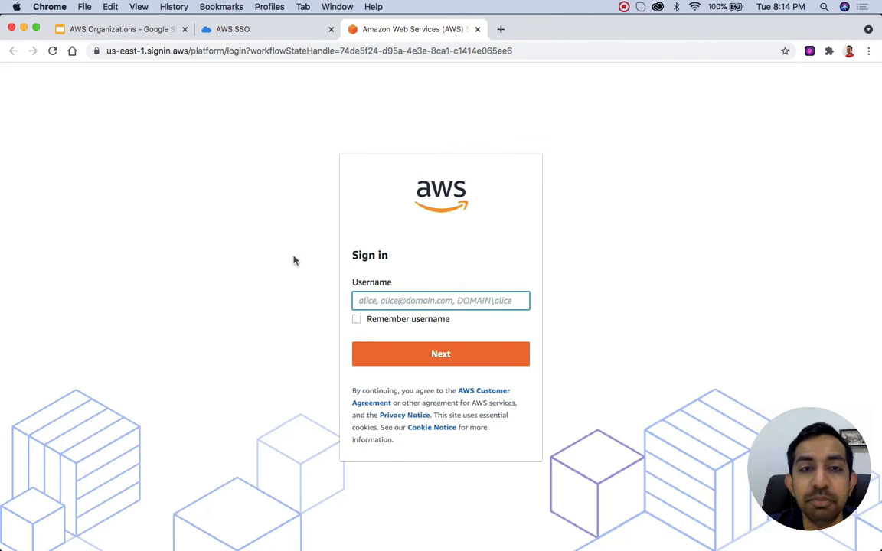
left_click(412, 301)
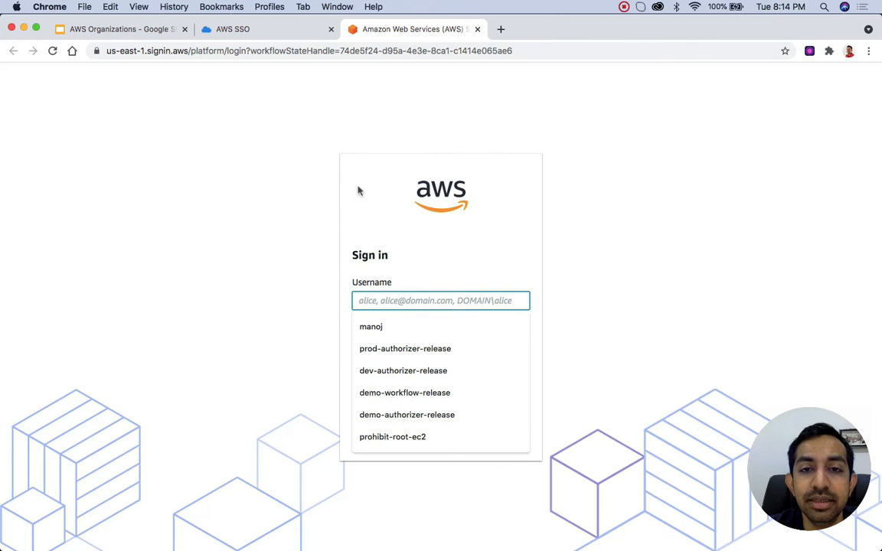
left_click(308, 278)
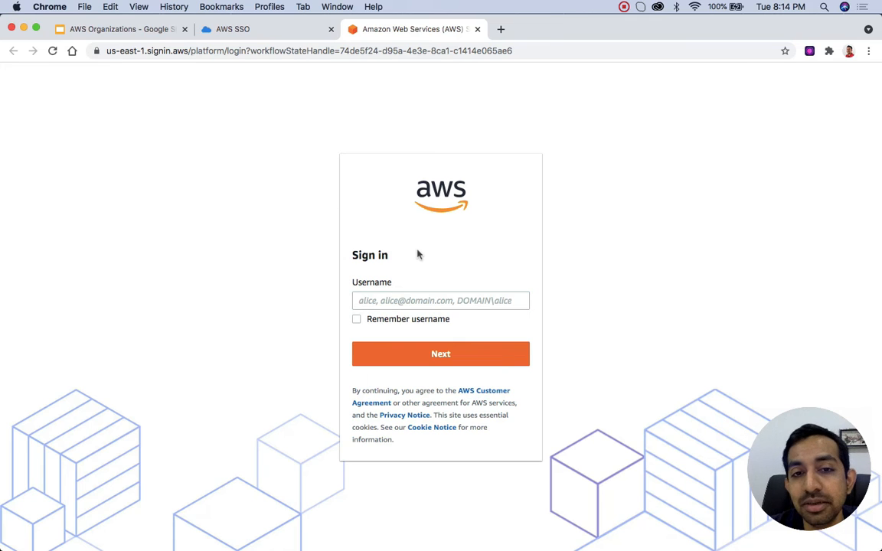
left_click(366, 301)
left_click(394, 337)
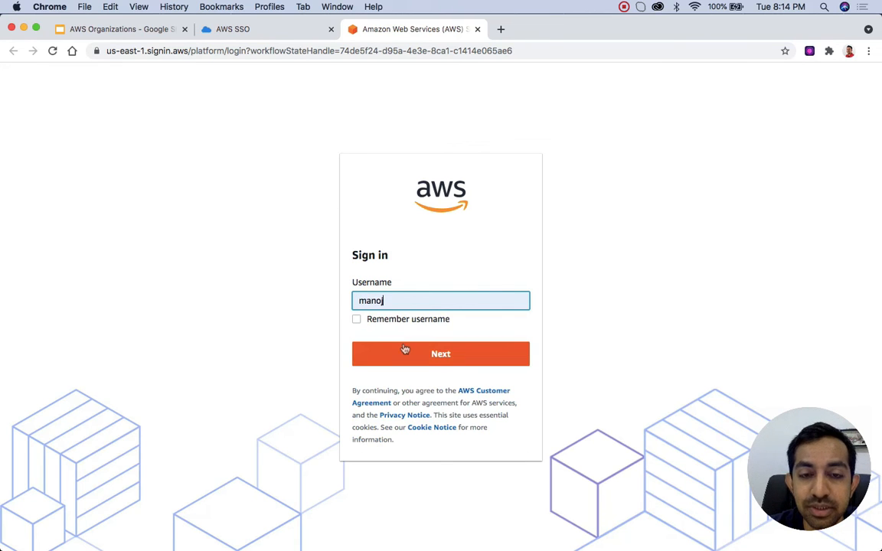
left_click(407, 354)
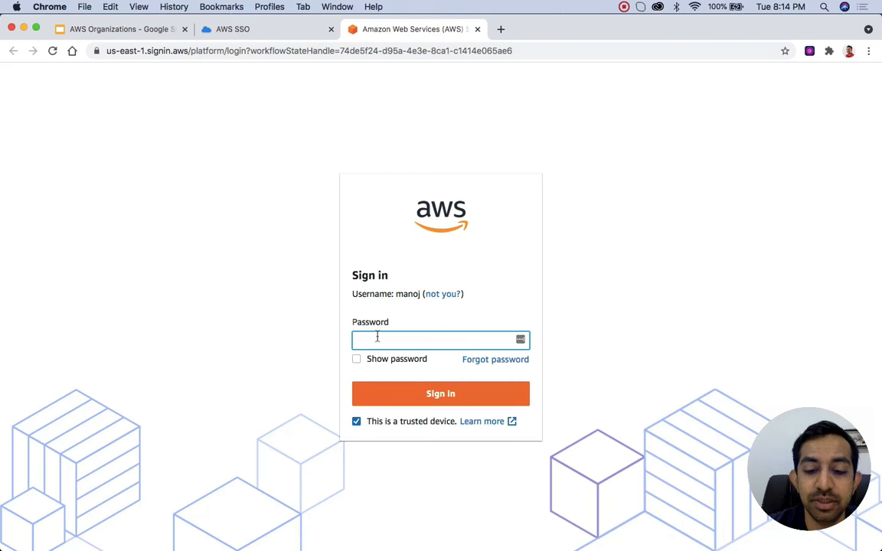
type("••••")
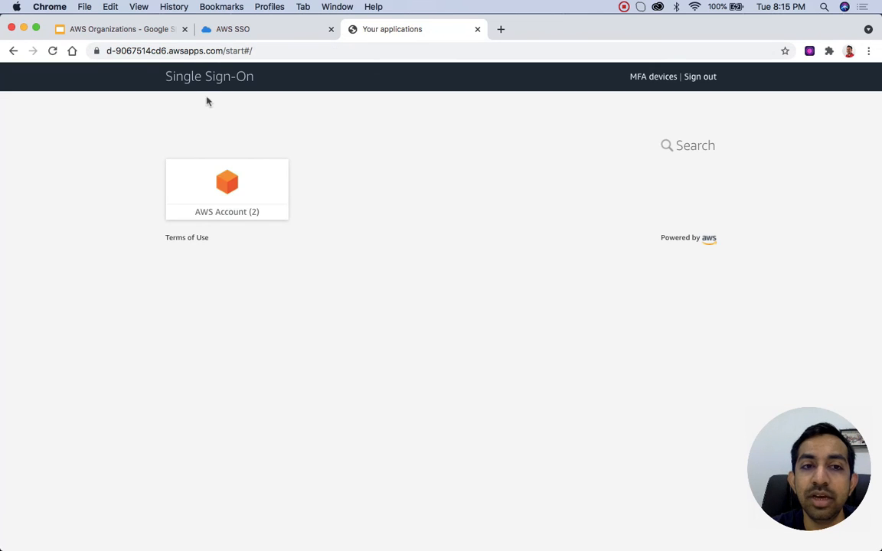
Step: Open the youtube-sandbox management console with PowerUserAccess and check what access it gives to the IAM dashboard
left_click(214, 202)
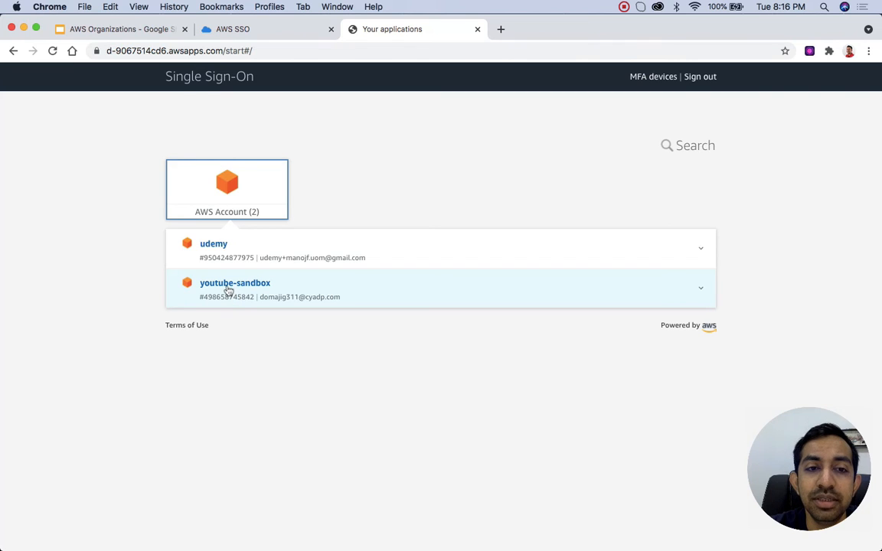
left_click(228, 290)
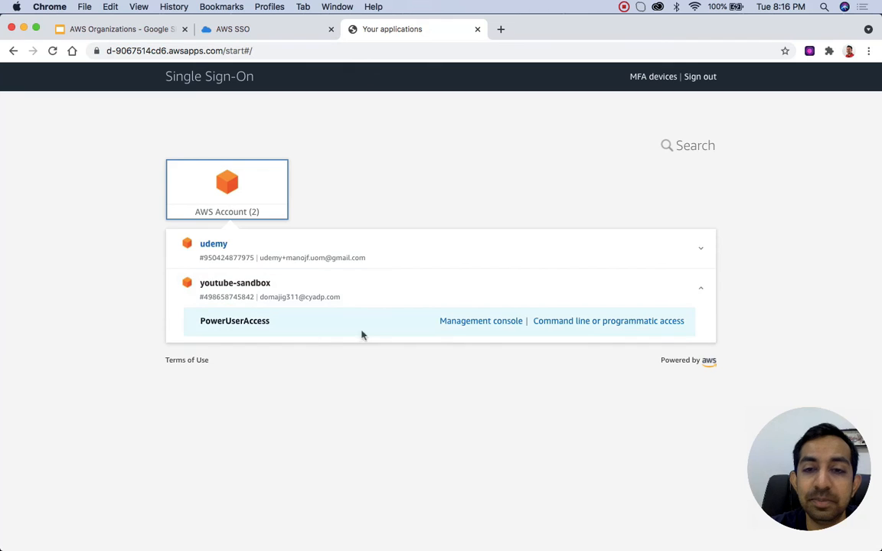
left_click_drag(228, 320, 304, 374)
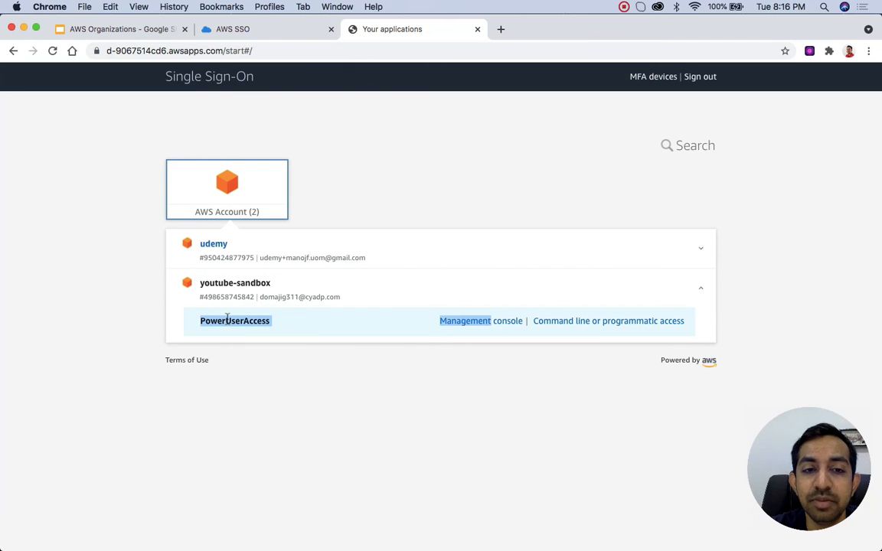
left_click(360, 366)
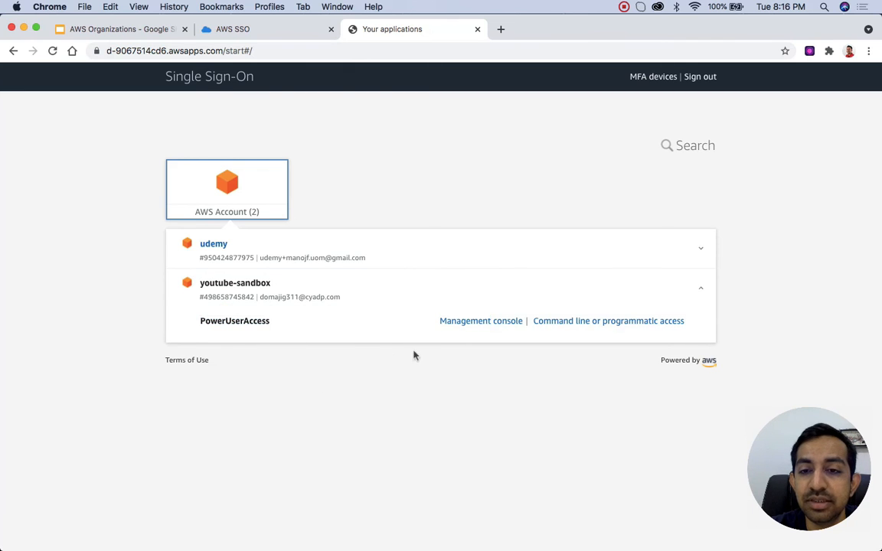
left_click(475, 322)
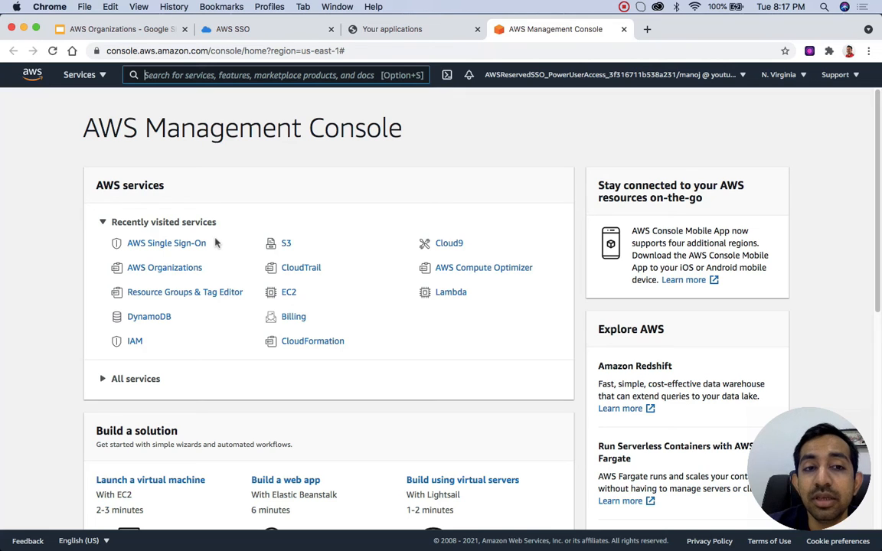
left_click(135, 342)
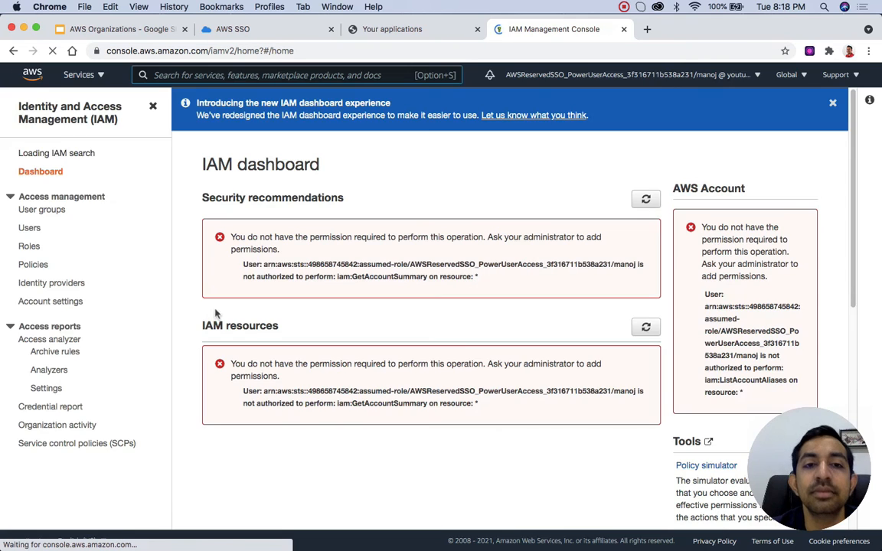
triple_click(379, 253)
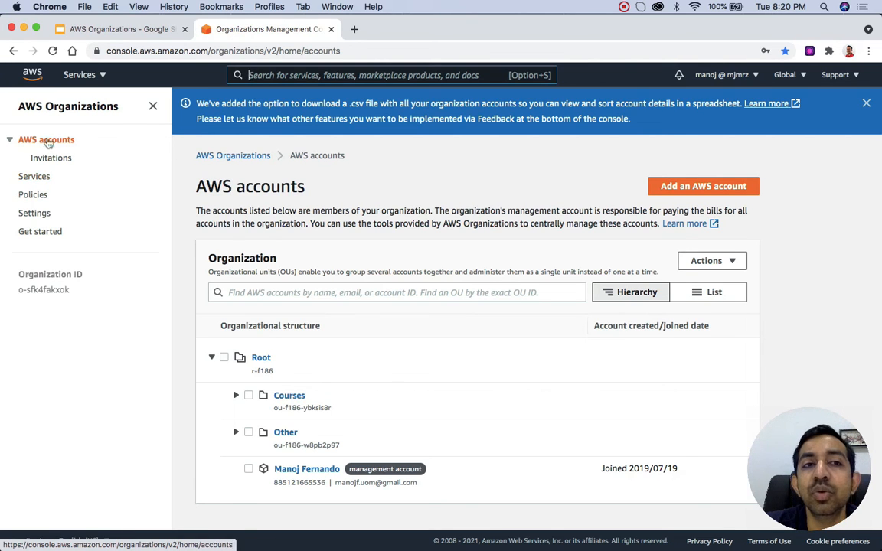
Step: Examine the list of services integrated with AWS Organizations and the trusted access status of each
left_click(34, 177)
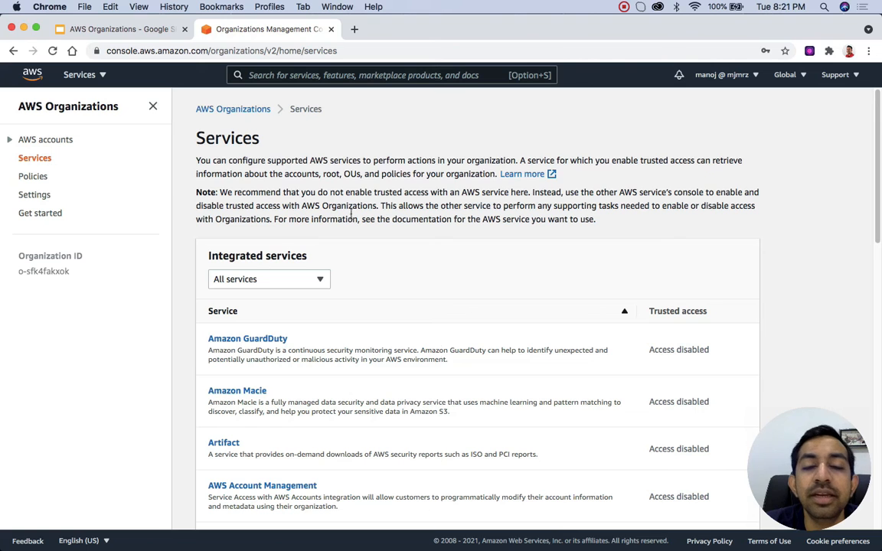
scroll(435, 352, "down", 2)
scroll(435, 353, "down", 5)
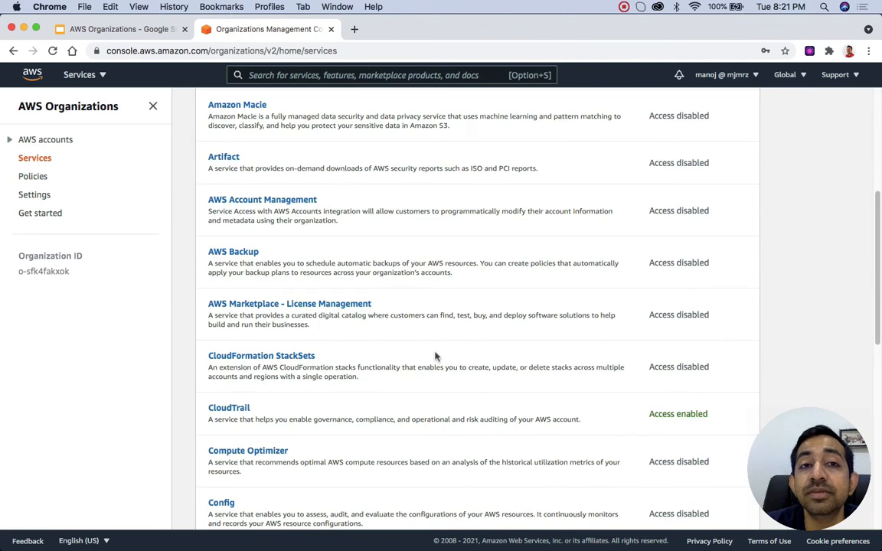
scroll(434, 356, "down", 2)
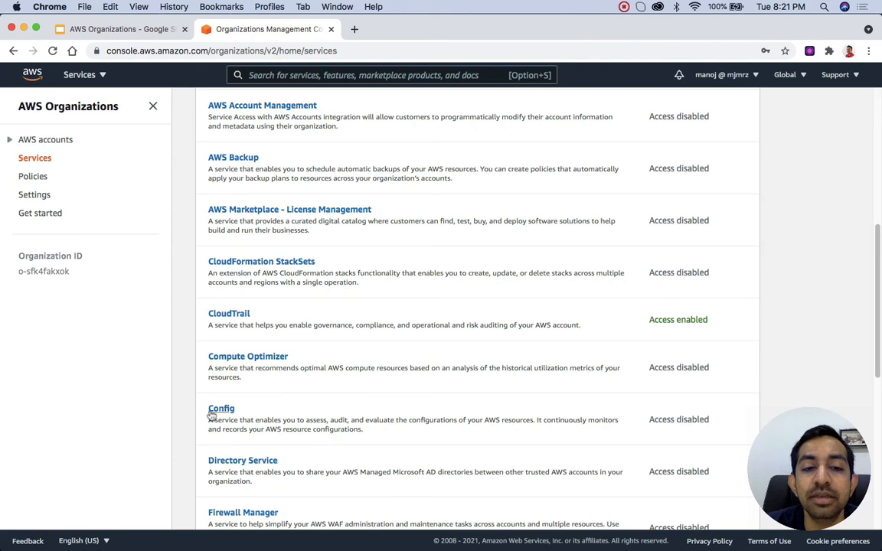
scroll(287, 465, "down", 2)
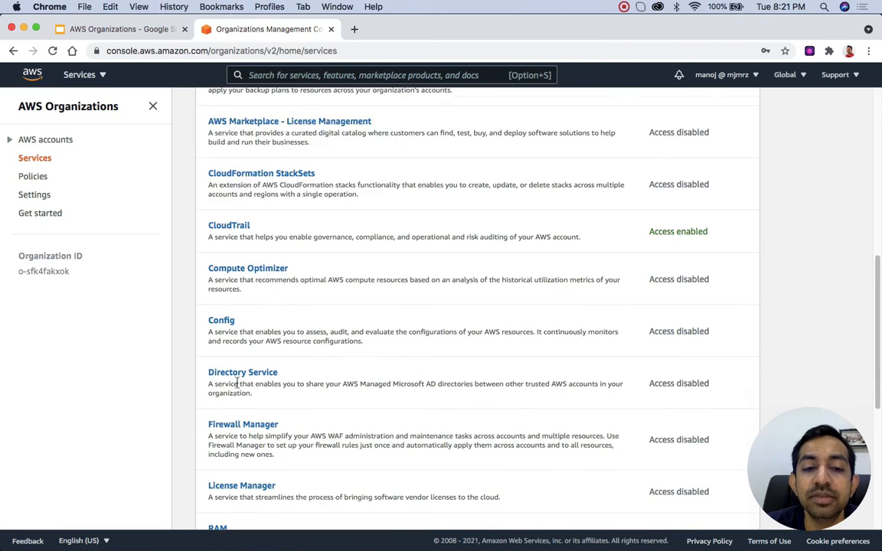
scroll(238, 381, "down", 2)
scroll(238, 381, "down", 1)
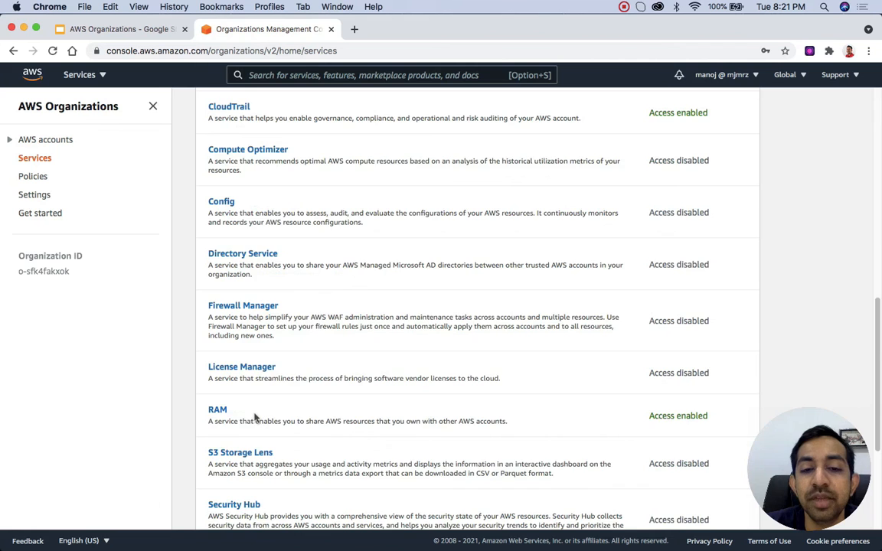
scroll(256, 417, "up", 3)
scroll(256, 417, "up", 8)
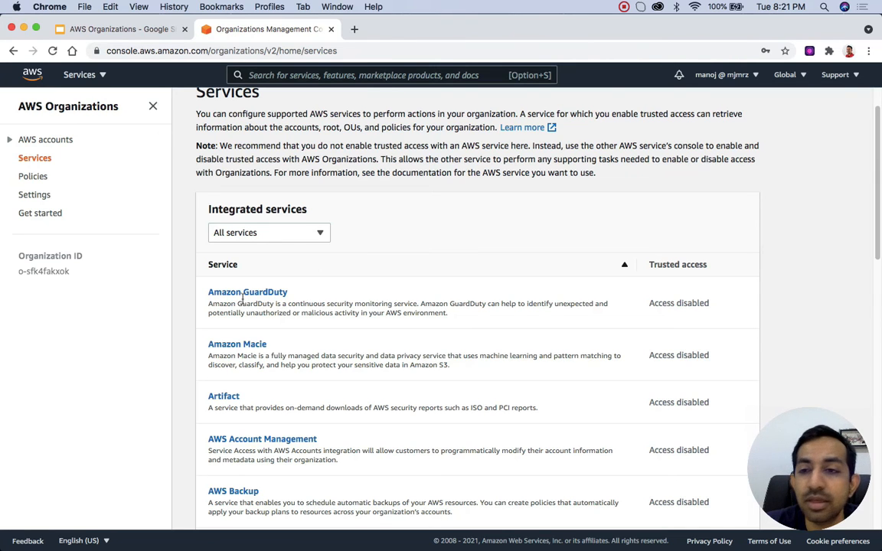
scroll(302, 379, "down", 5)
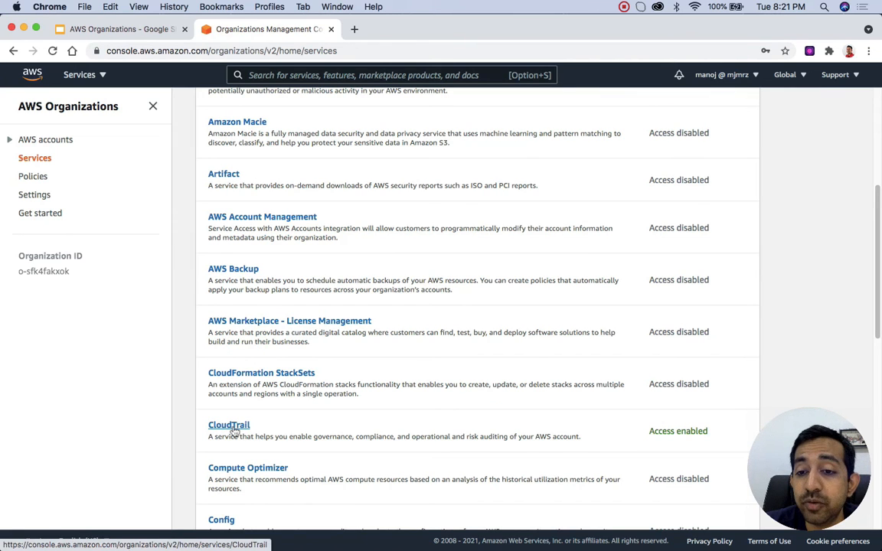
Step: Check CloudTrail's trusted access details among the integrated services and go to the CloudTrail console
left_click(229, 425)
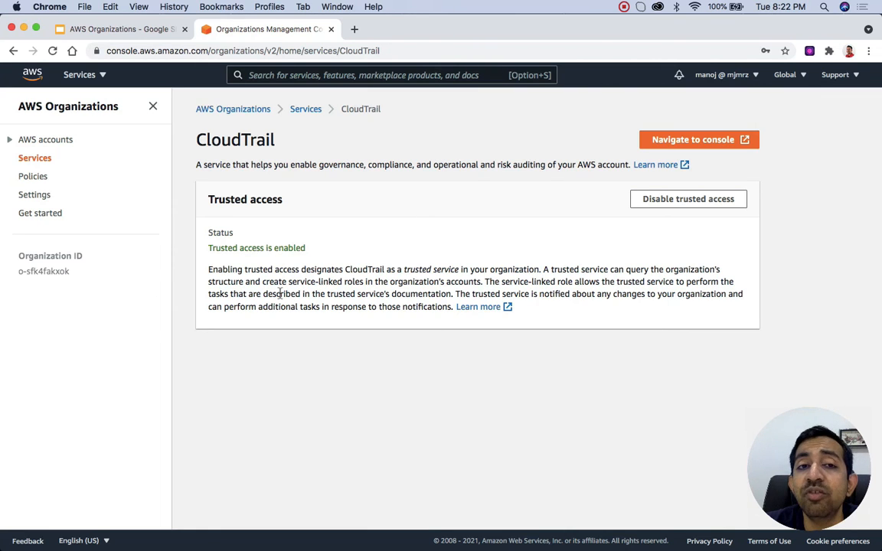
double_click(228, 135)
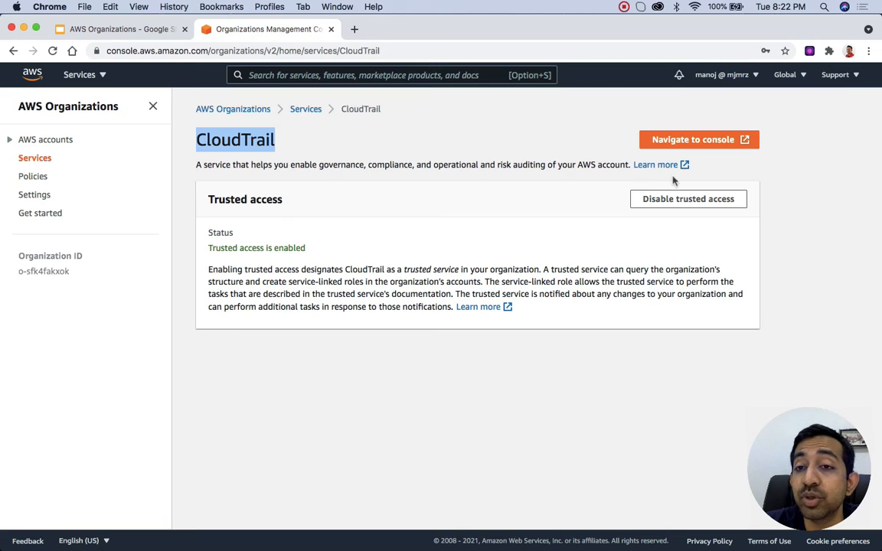
left_click(709, 145)
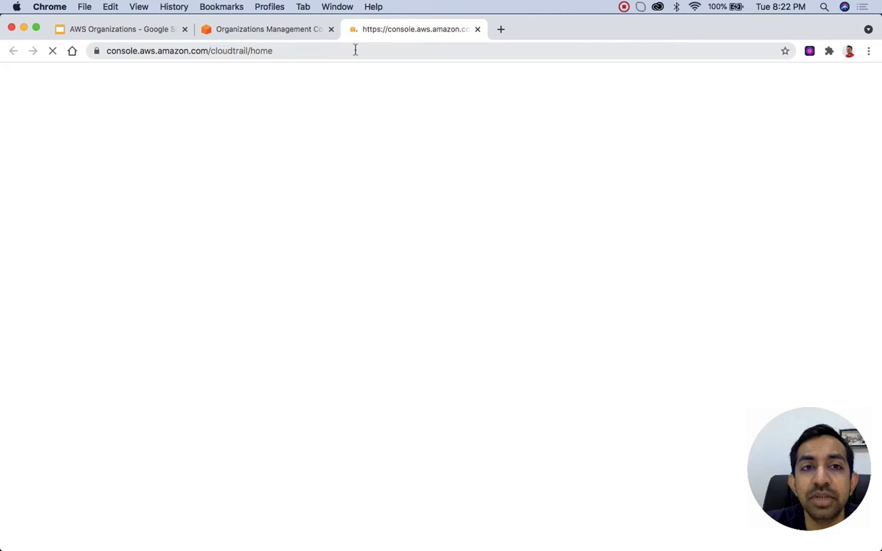
double_click(230, 52)
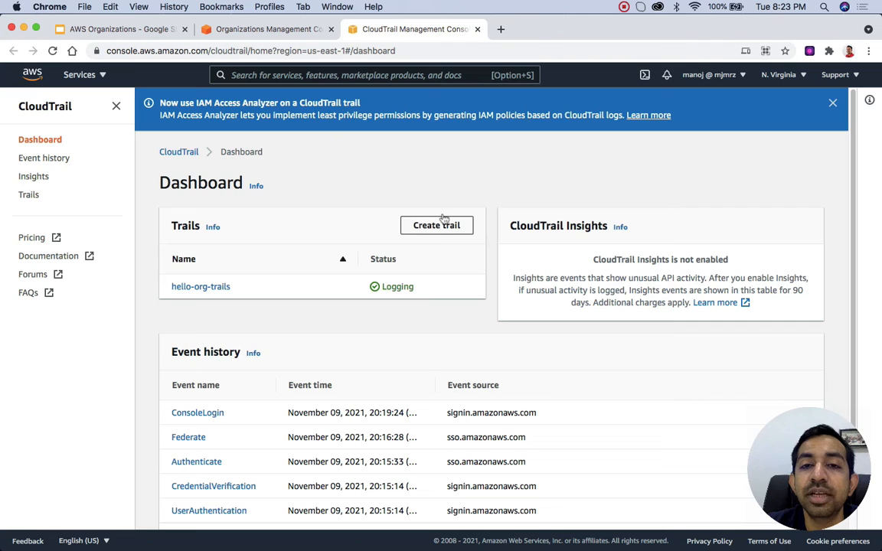
Step: Start creating a trail named test-trail and enable it for all accounts in the organization
left_click(448, 228)
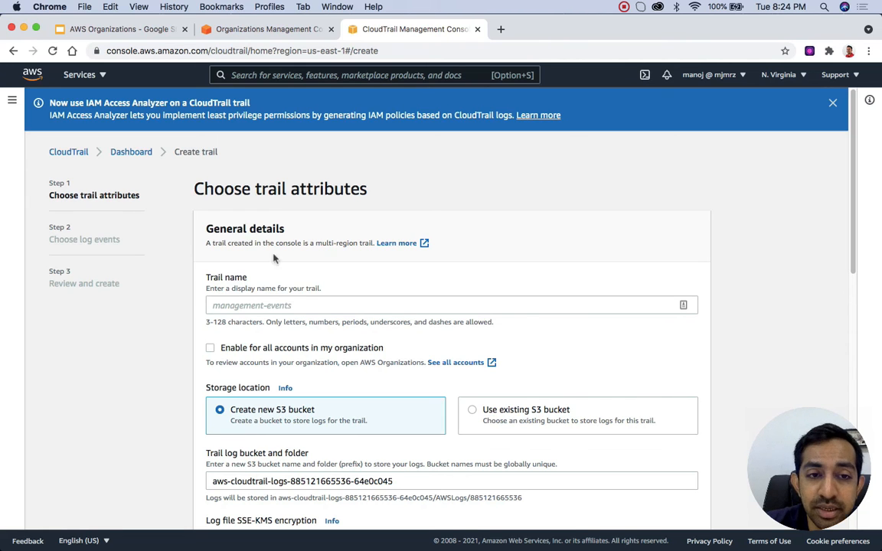
left_click(253, 309)
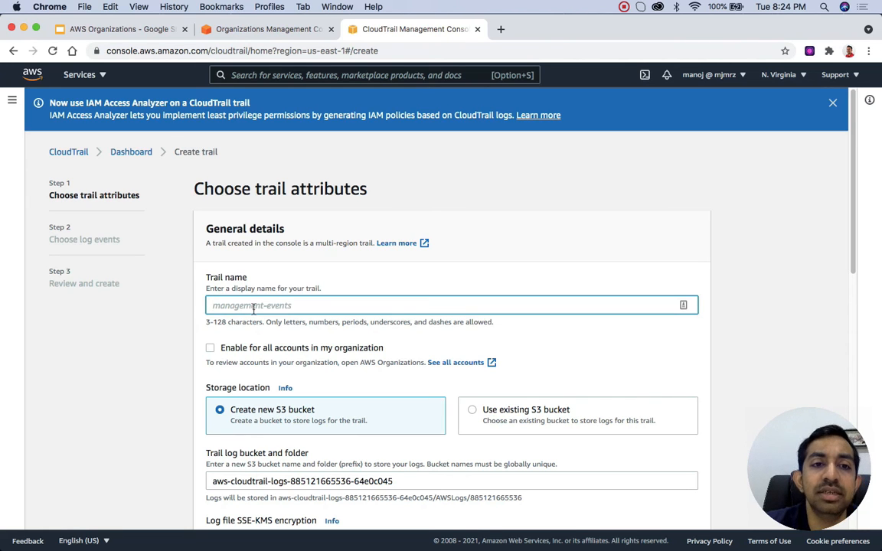
type("test-trail")
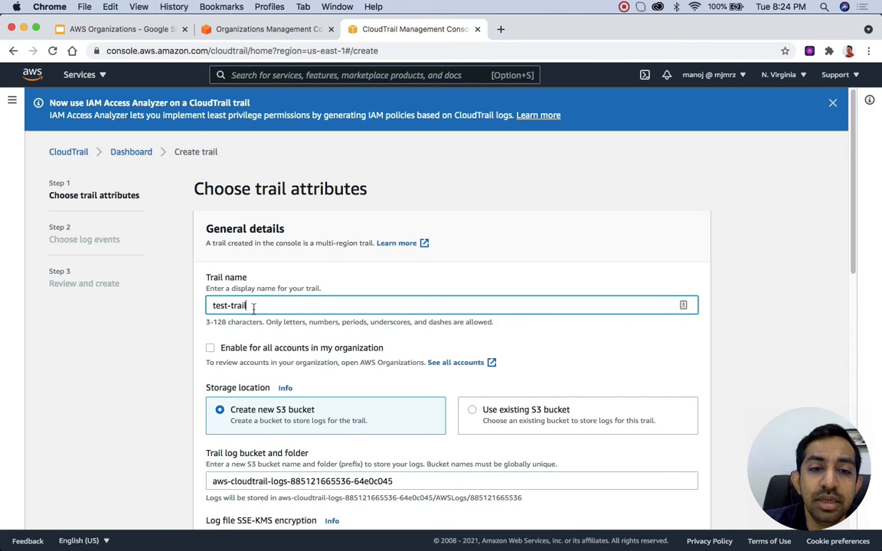
scroll(253, 308, "down", 3)
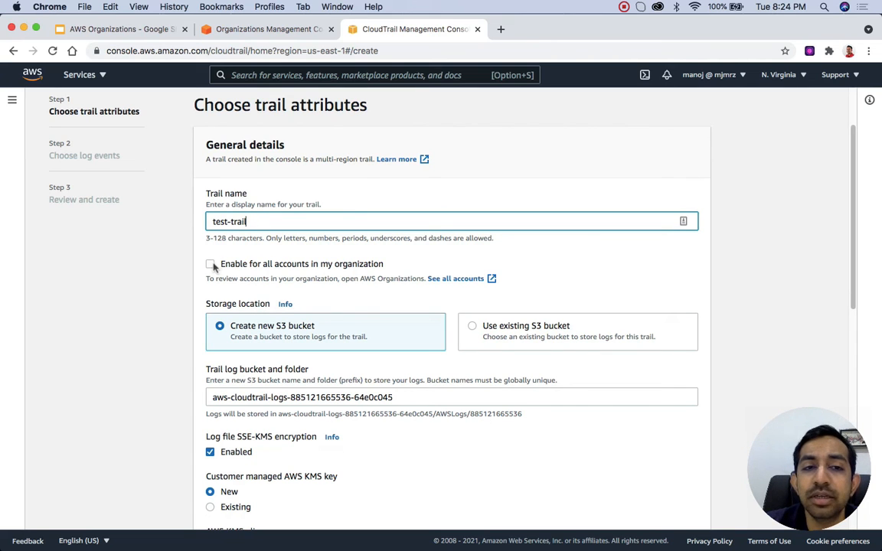
left_click(211, 265)
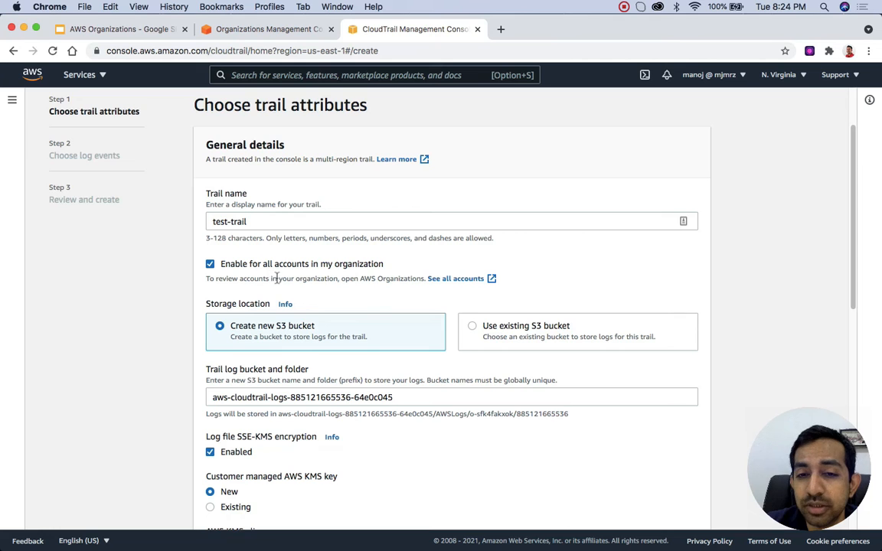
Step: Set the new AWS KMS key's alias to testkmskey and continue to the log events selection
scroll(283, 281, "down", 3)
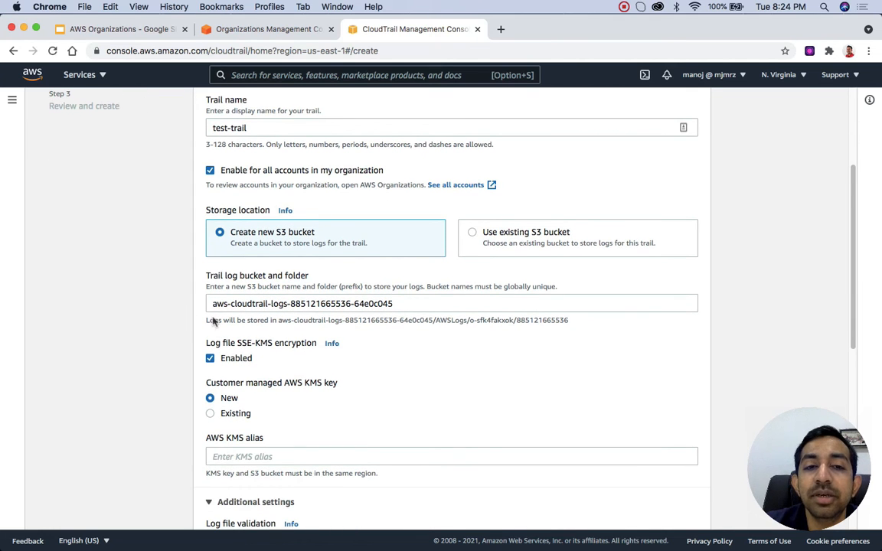
scroll(310, 332, "down", 3)
scroll(310, 332, "down", 5)
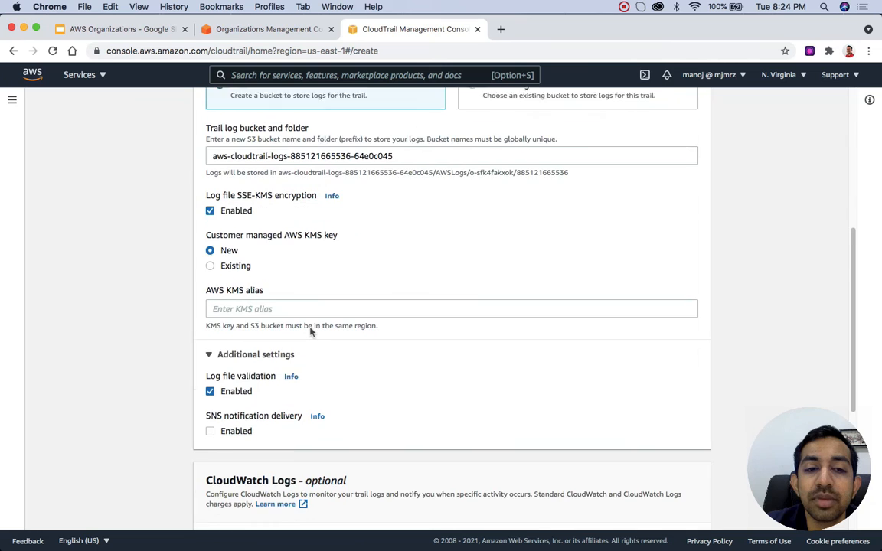
scroll(311, 331, "down", 3)
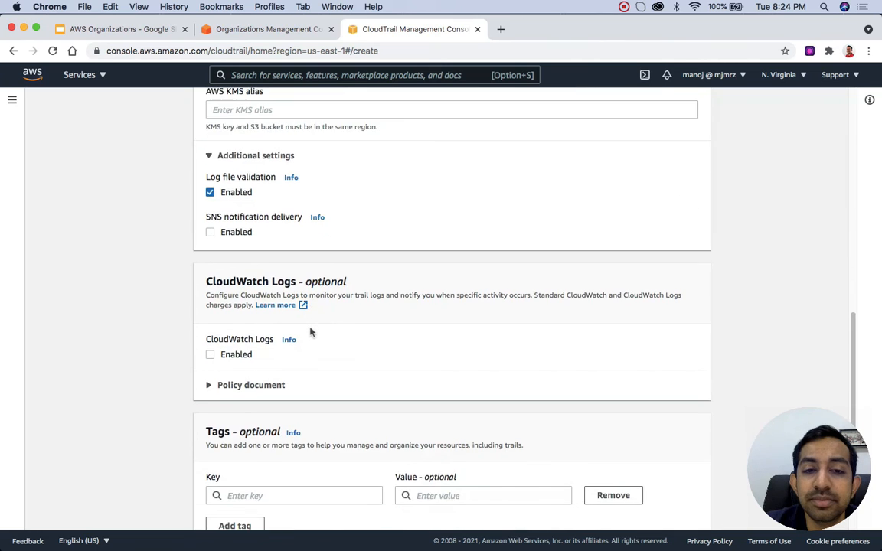
scroll(311, 332, "down", 2)
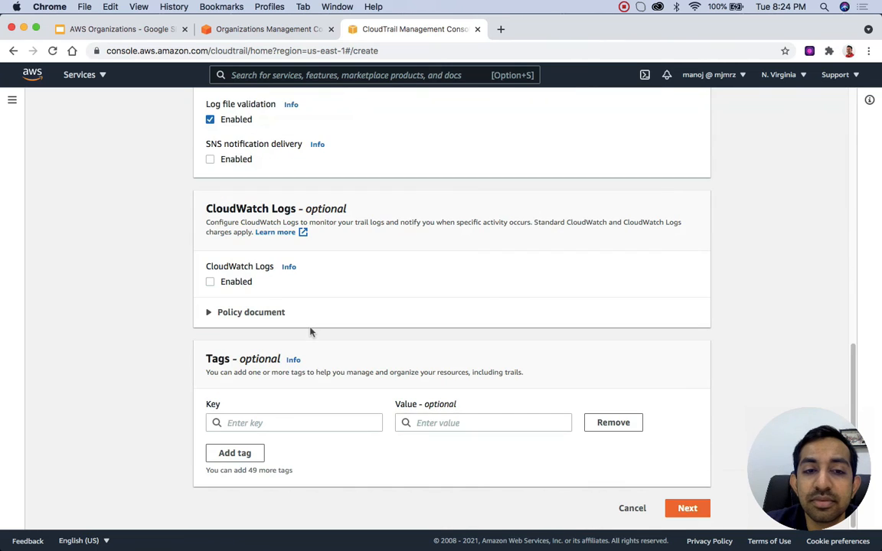
left_click(688, 510)
scroll(470, 315, "up", 3)
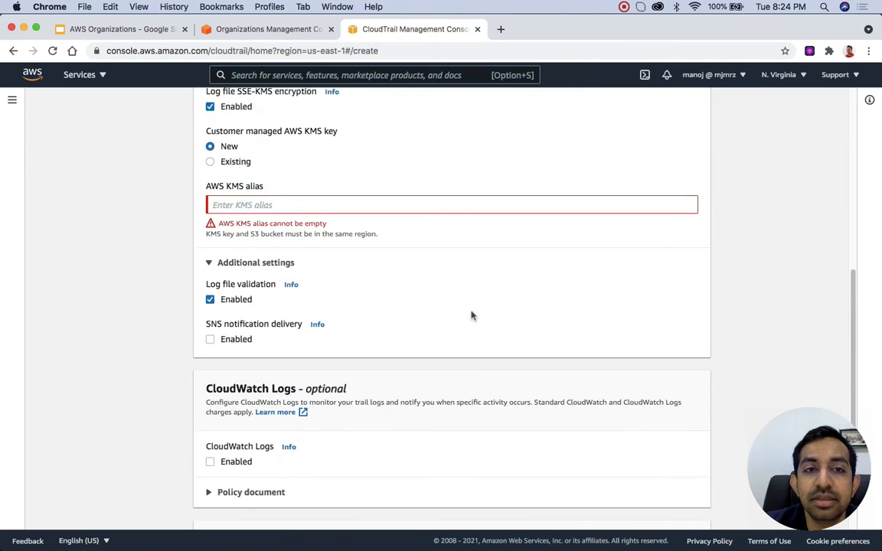
left_click(296, 199)
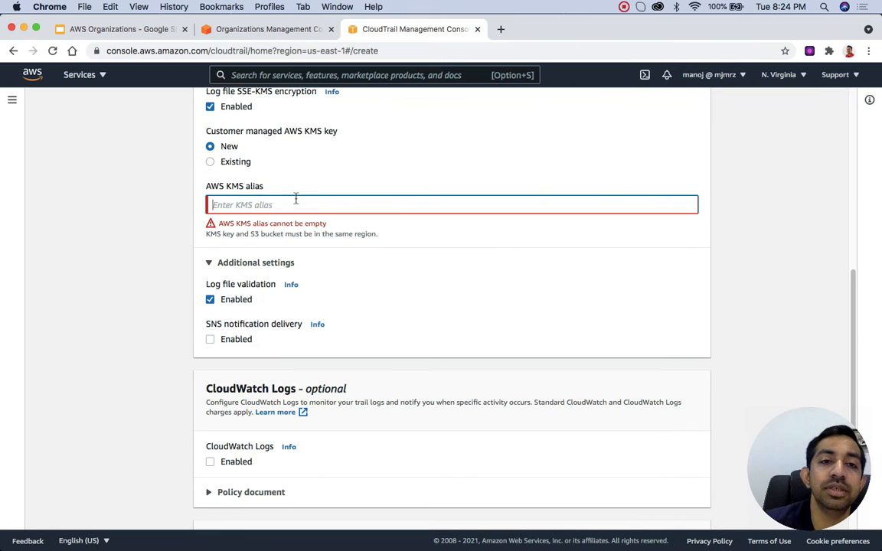
type("testkmskey")
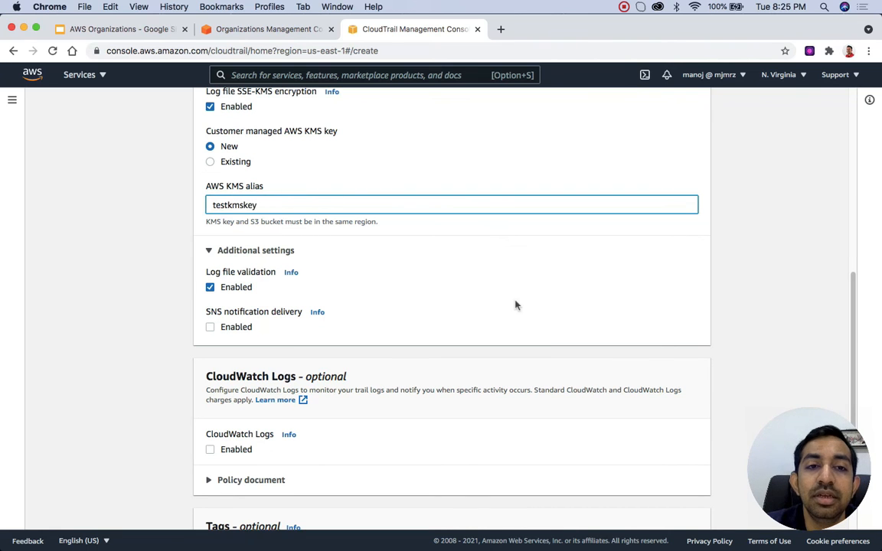
scroll(515, 306, "down", 5)
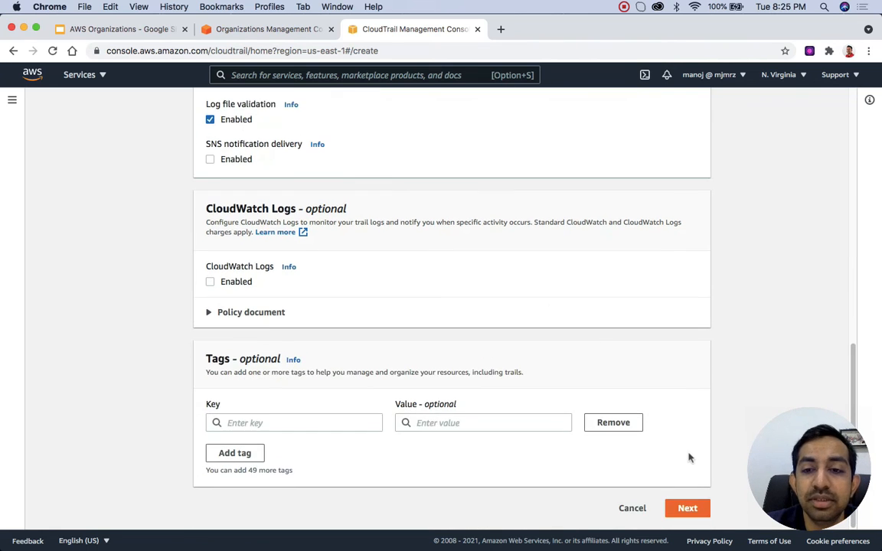
left_click(687, 509)
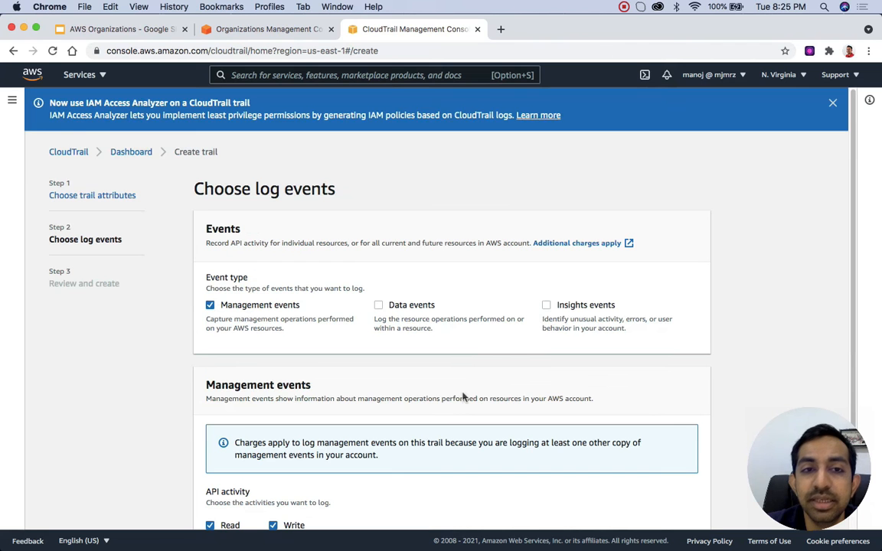
Step: Keep management events with Read and Write API activity as the logged events and continue to the trail review
scroll(462, 394, "down", 1)
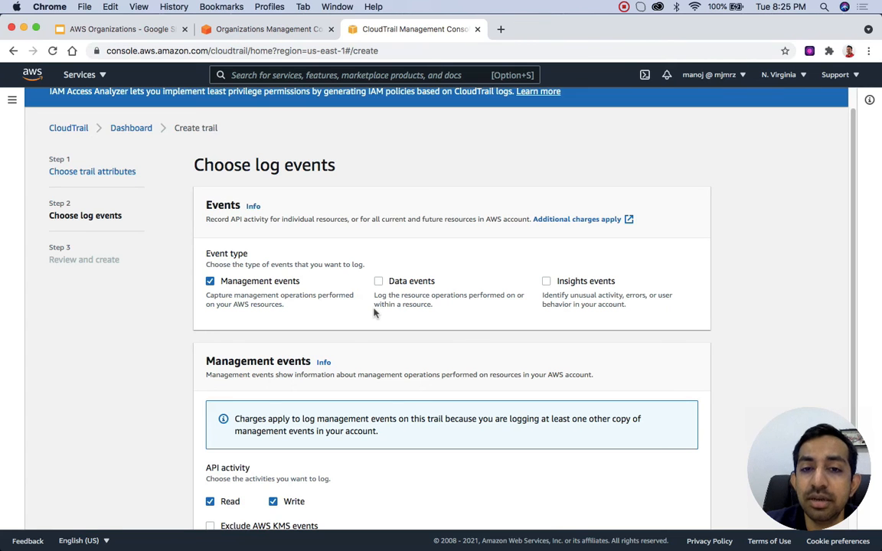
scroll(373, 312, "down", 3)
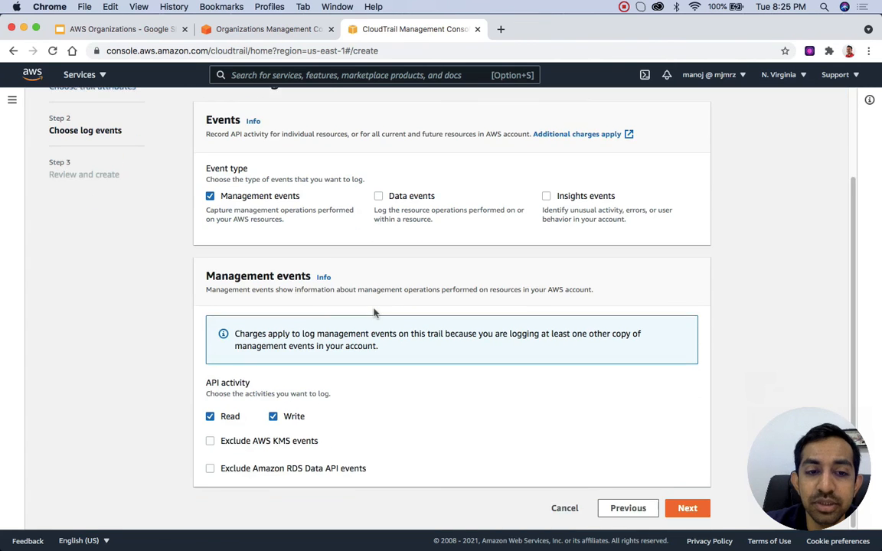
left_click(686, 505)
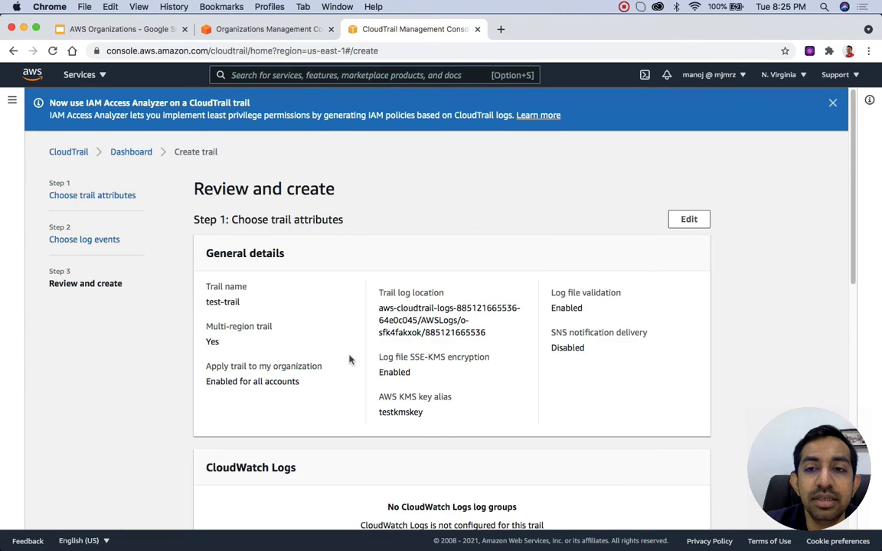
Step: Review the trail's organization-wide setting and log events, and cancel the trail creation
scroll(349, 360, "down", 4)
scroll(349, 360, "up", 4)
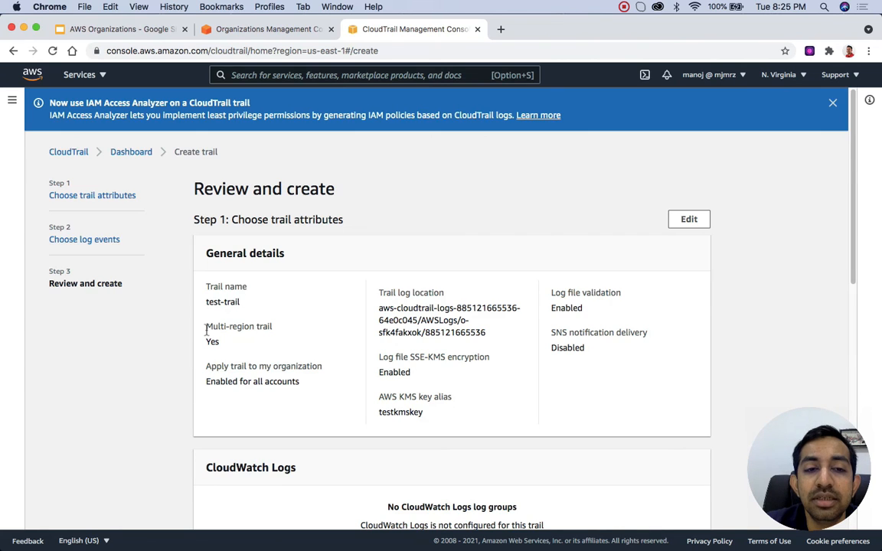
left_click_drag(206, 329, 316, 381)
left_click(271, 377)
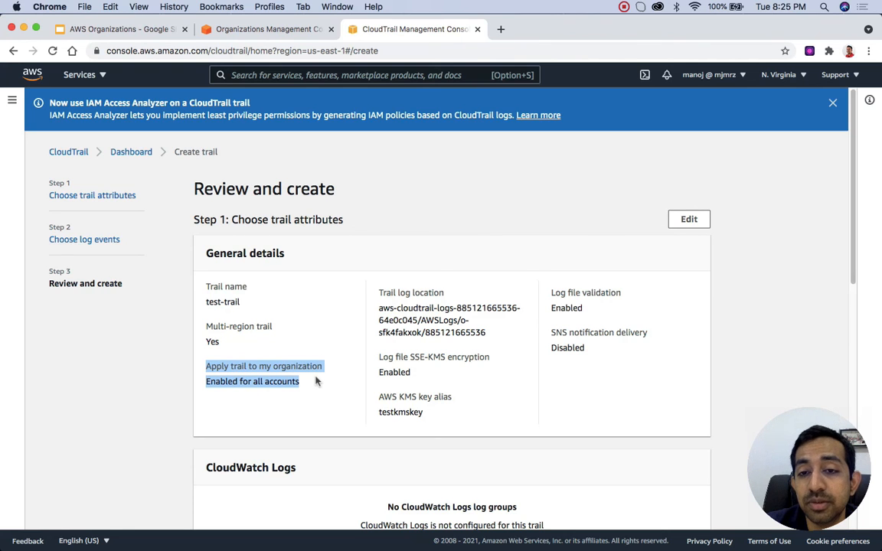
scroll(316, 382, "down", 10)
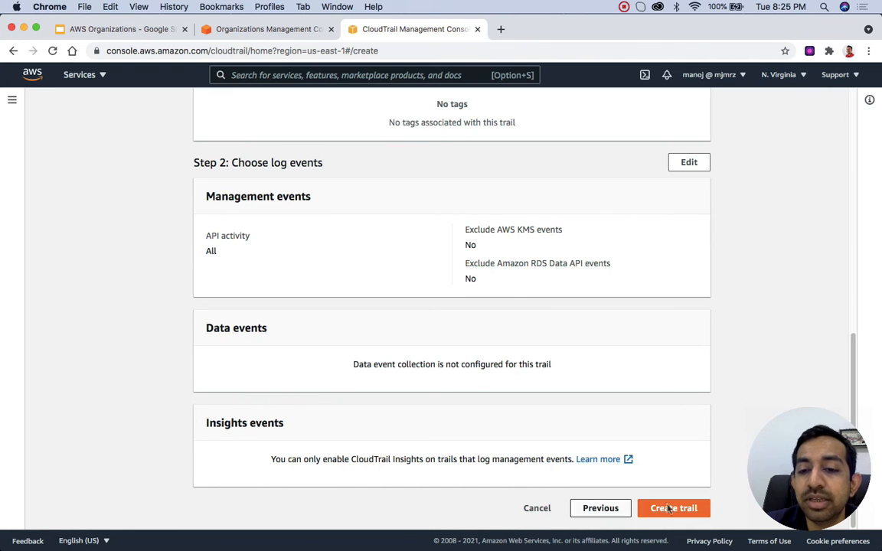
left_click(542, 508)
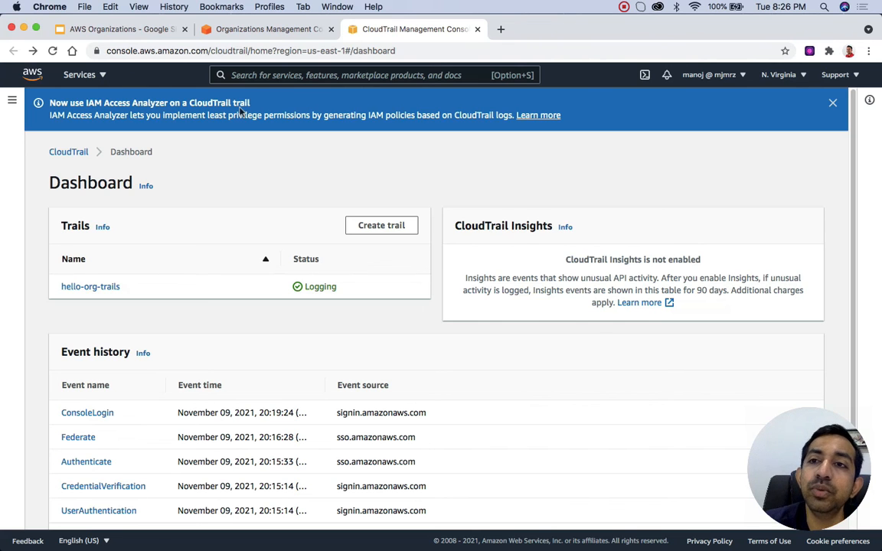
Step: Open the account's billing preferences and expand the RI and Savings Plans discount sharing settings
left_click(740, 77)
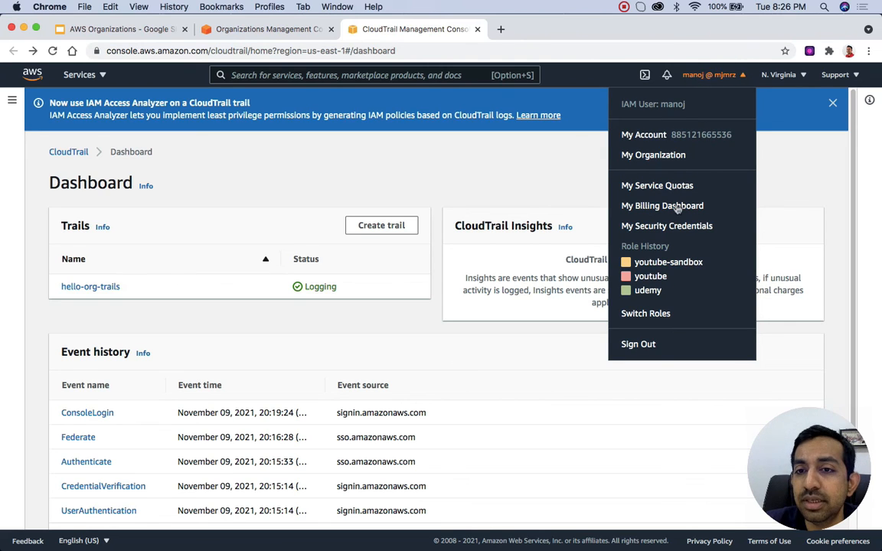
left_click(674, 207)
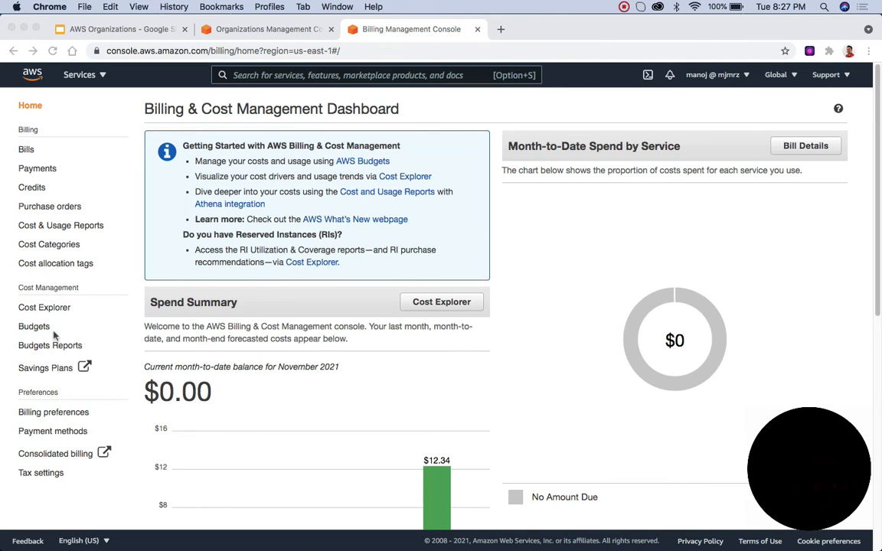
left_click(395, 389)
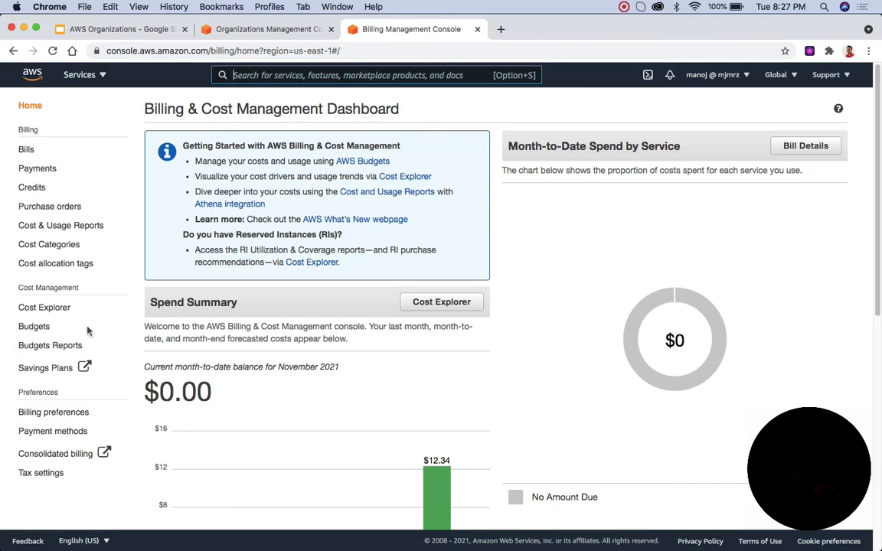
left_click(48, 413)
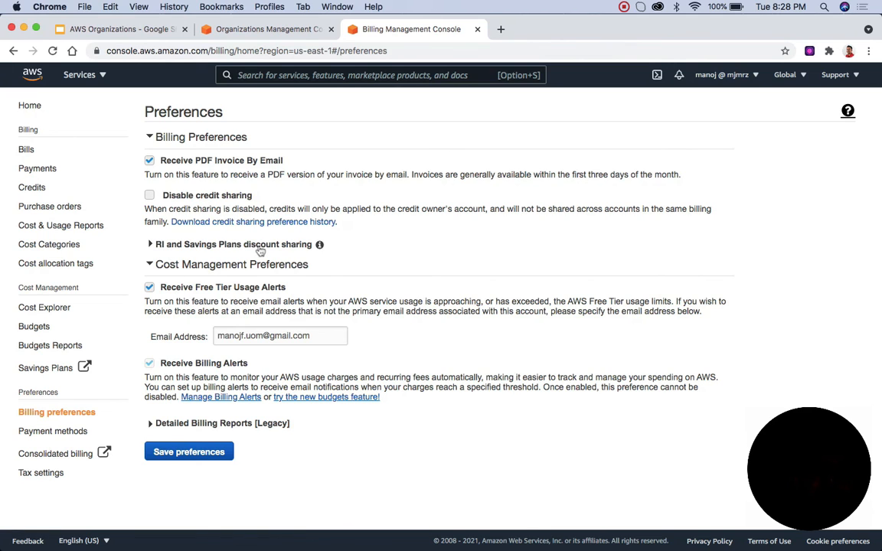
mouse_move(319, 246)
left_click(150, 244)
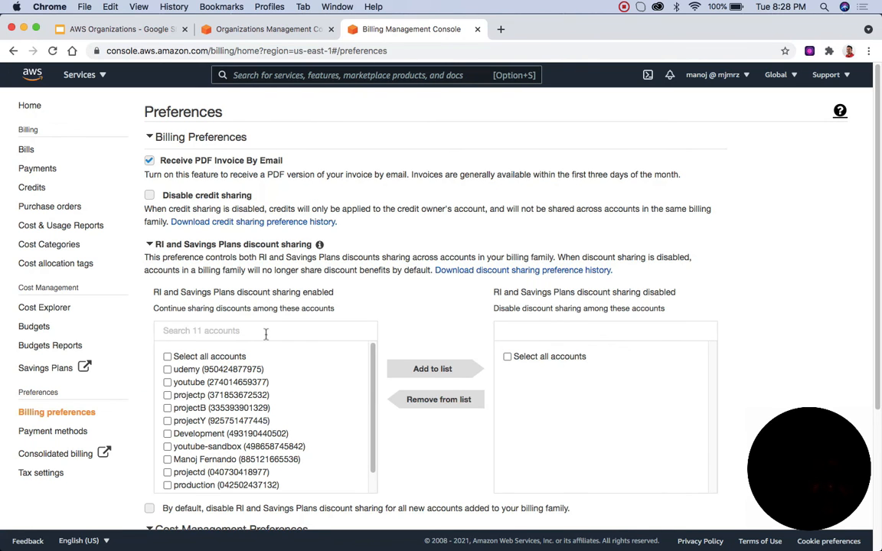
Step: Add youtube-sandbox to the accounts with RI and Savings Plans discount sharing disabled
scroll(406, 307, "down", 3)
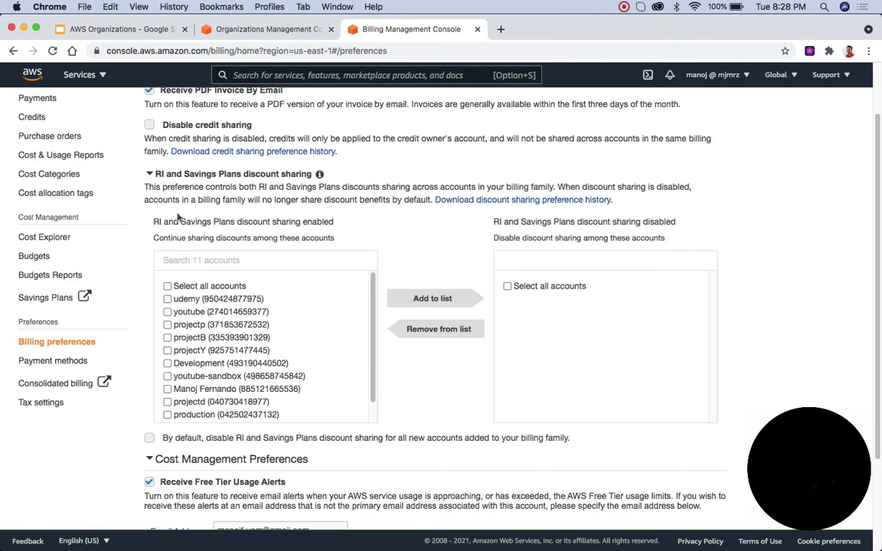
left_click_drag(153, 221, 304, 221)
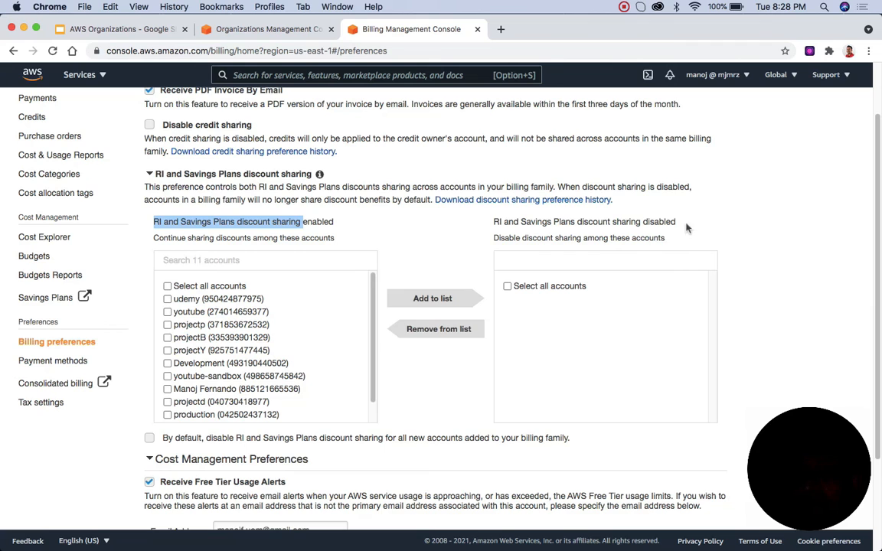
left_click_drag(684, 223, 574, 222)
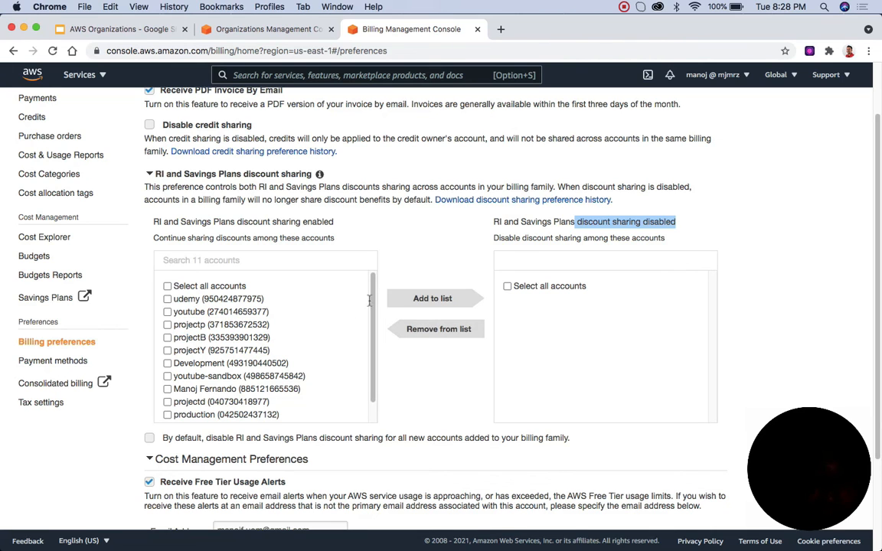
left_click(166, 376)
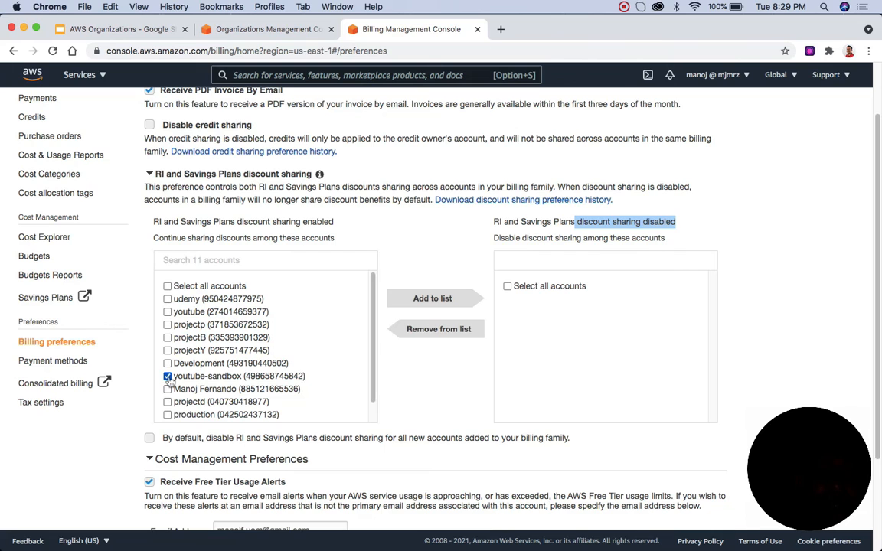
left_click(442, 302)
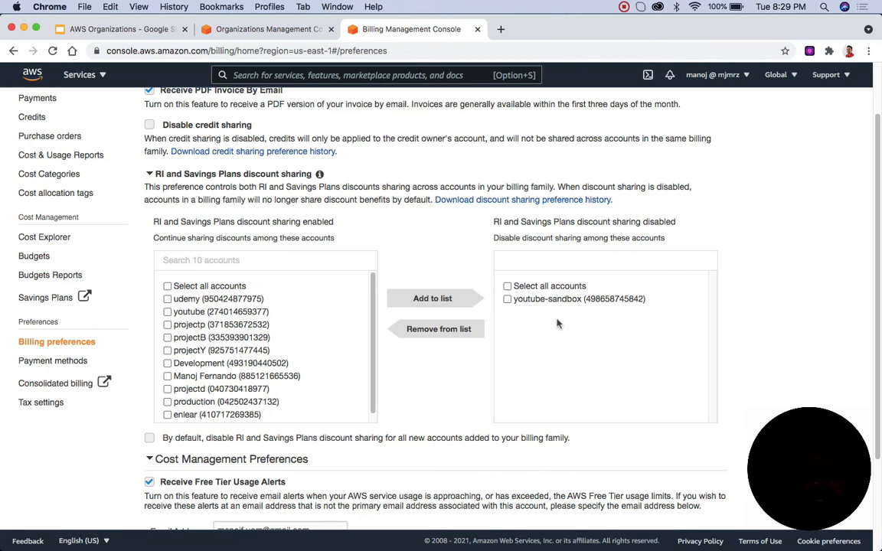
scroll(573, 327, "down", 4)
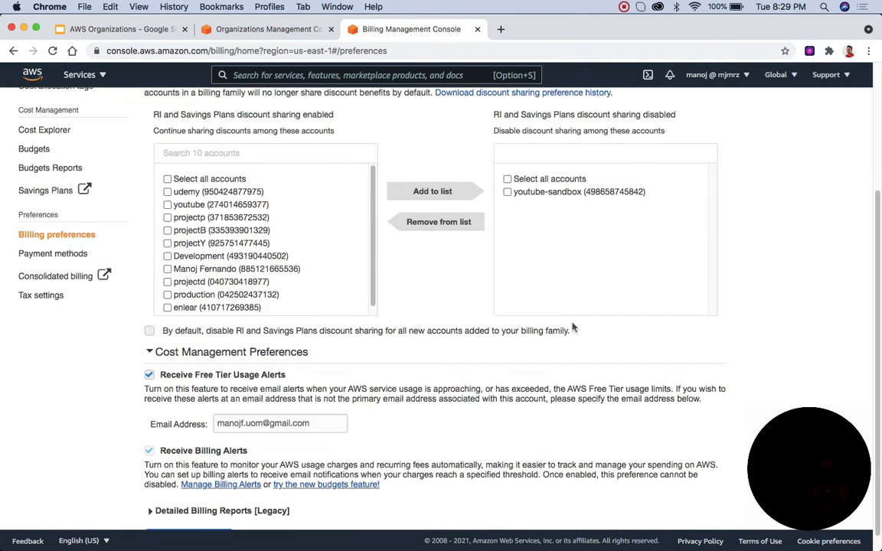
scroll(572, 328, "up", 6)
scroll(573, 328, "down", 3)
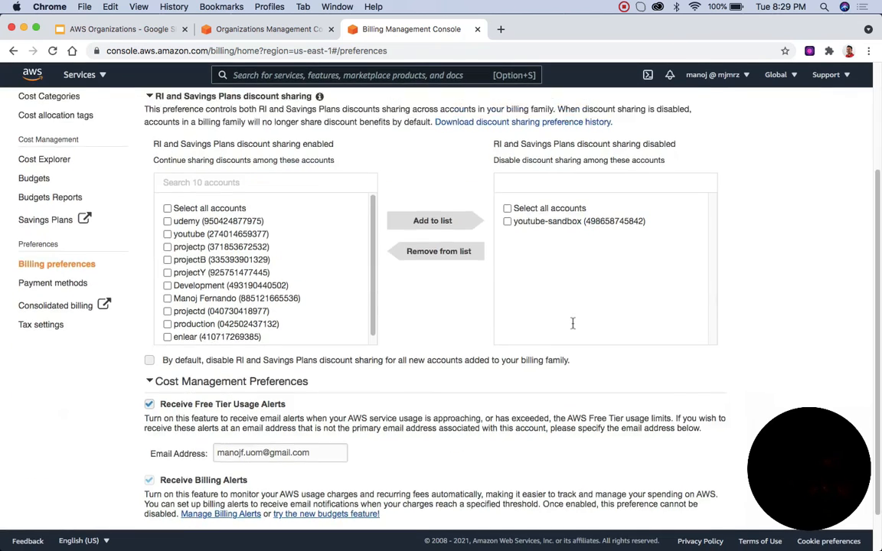
scroll(572, 321, "up", 3)
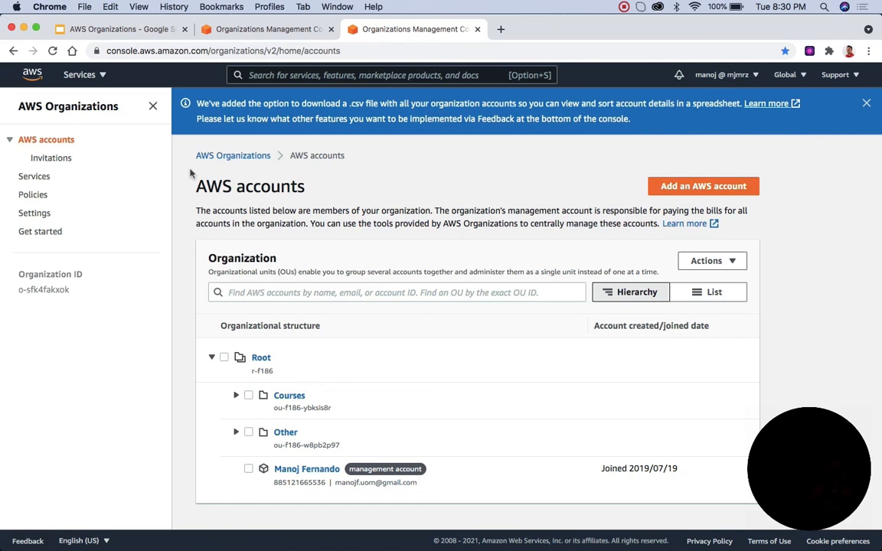
Step: Find CloudFormation StackSets among the organization's integrated services and enable its trusted access through the StackSets console
left_click(43, 179)
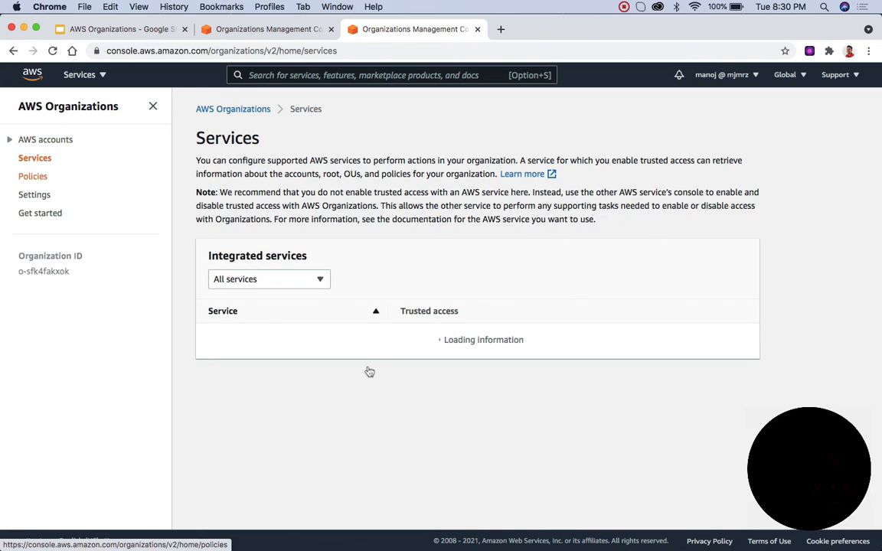
scroll(367, 368, "down", 5)
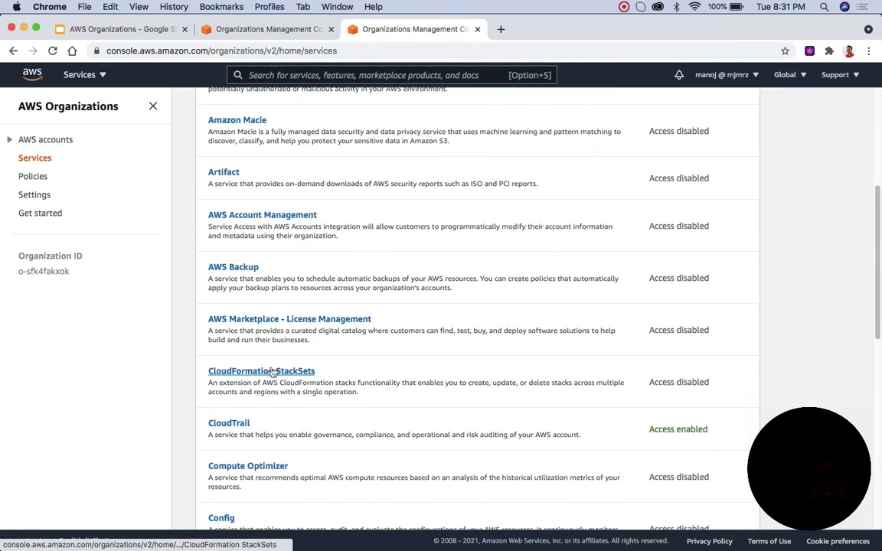
left_click(304, 373)
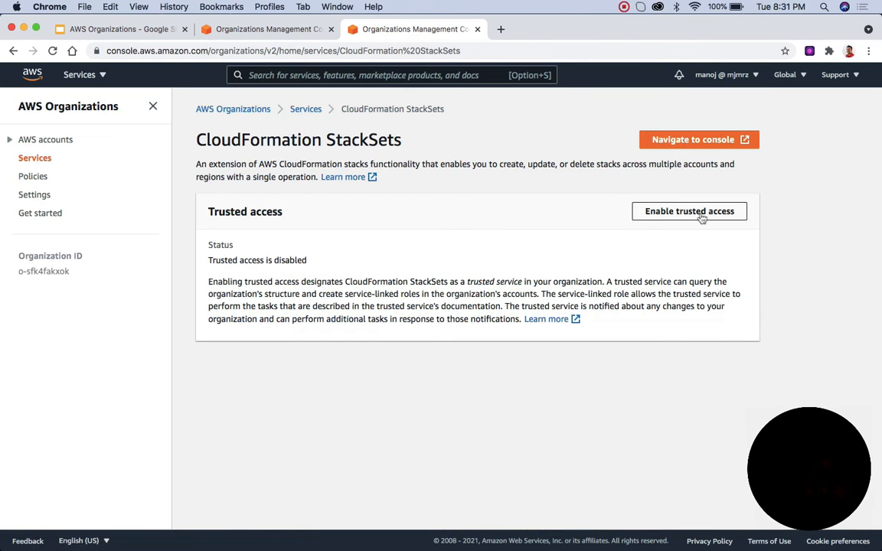
left_click(701, 218)
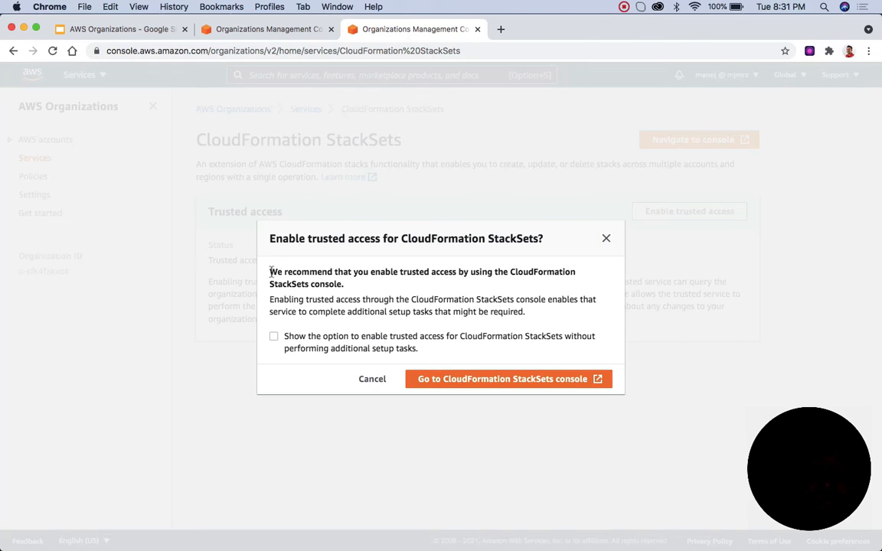
left_click_drag(268, 272, 349, 289)
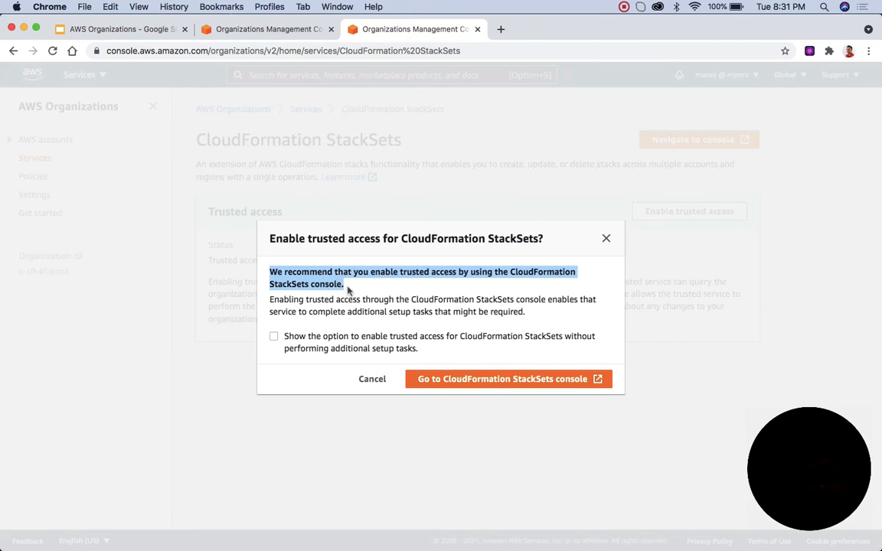
left_click(518, 380)
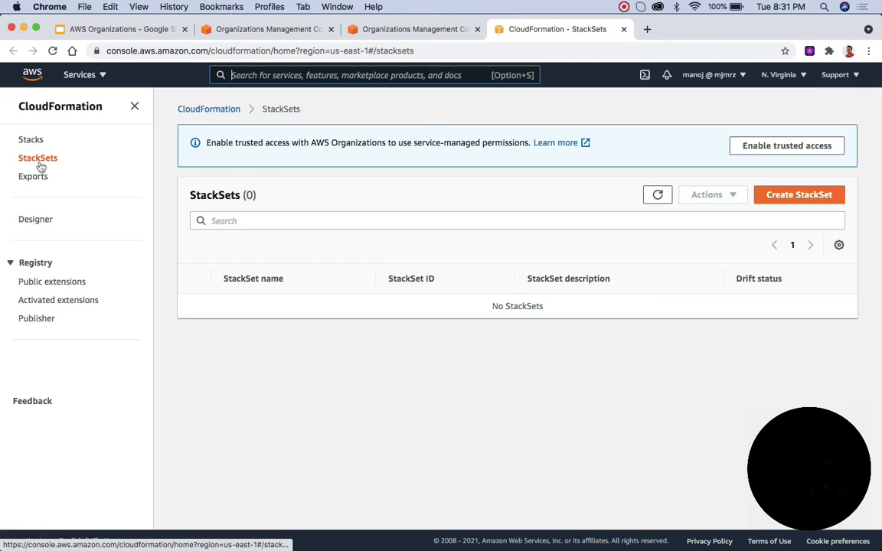
left_click(774, 150)
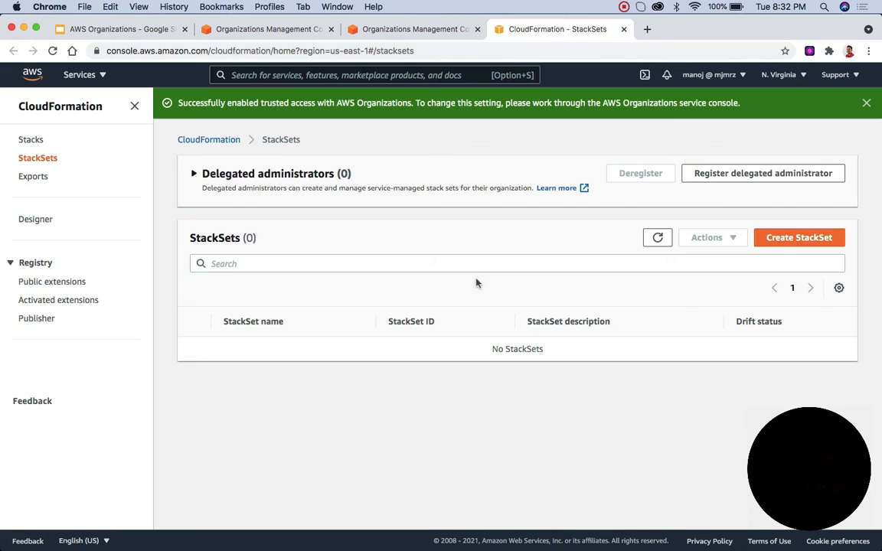
Step: Start creating a StackSet from the sample template Enable Amazon GuardDuty
left_click(788, 243)
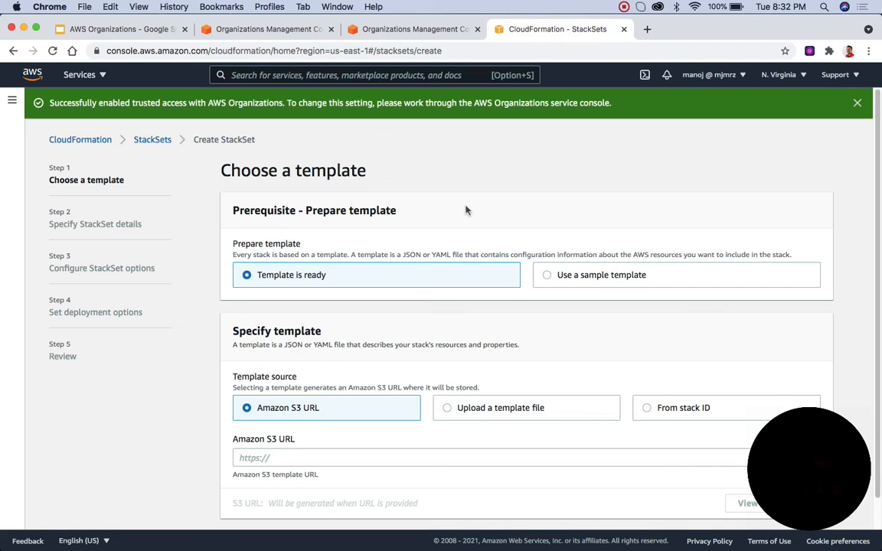
scroll(466, 211, "down", 1)
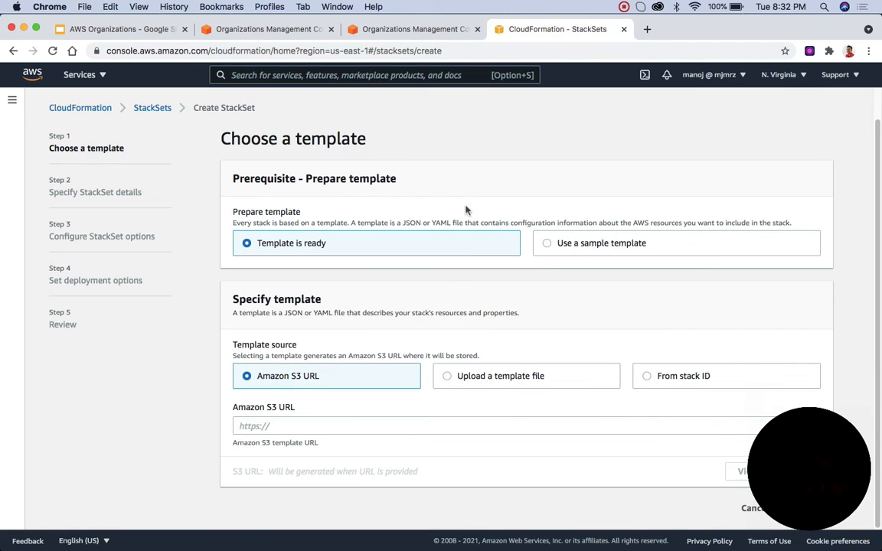
left_click(545, 244)
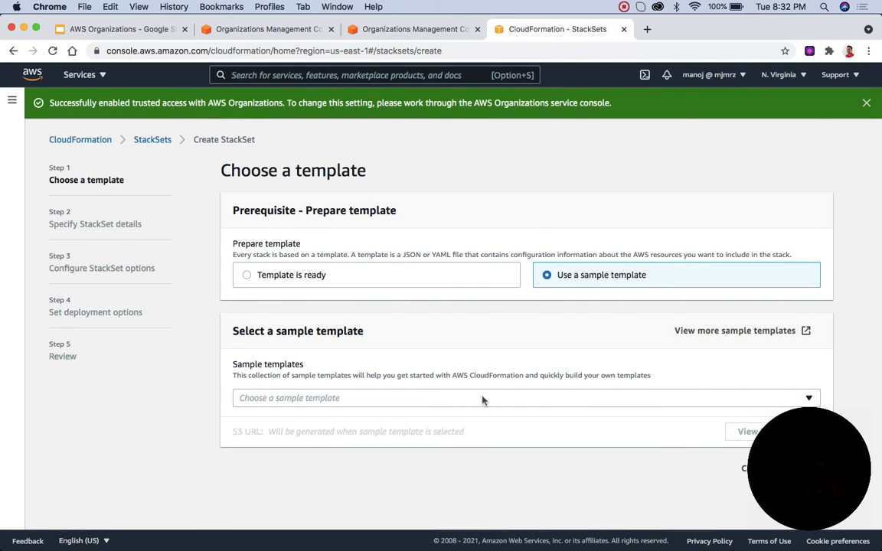
left_click(482, 400)
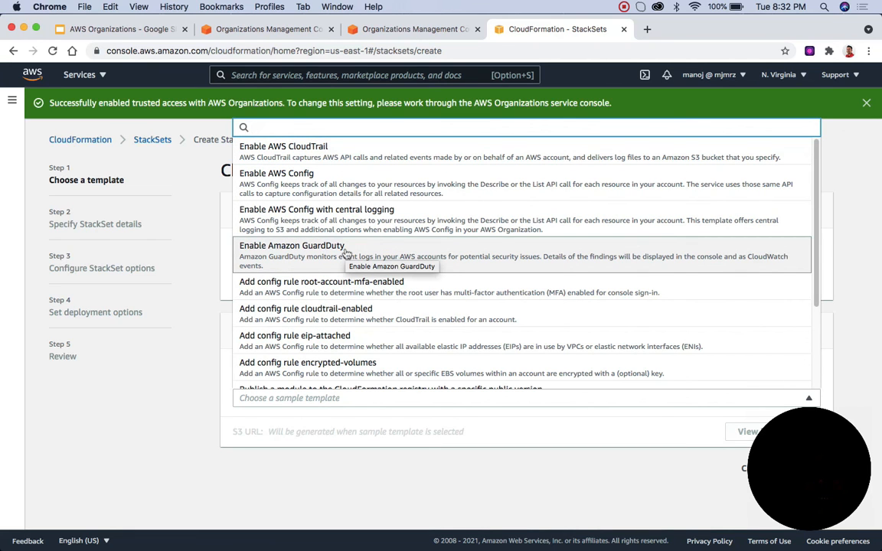
left_click(346, 255)
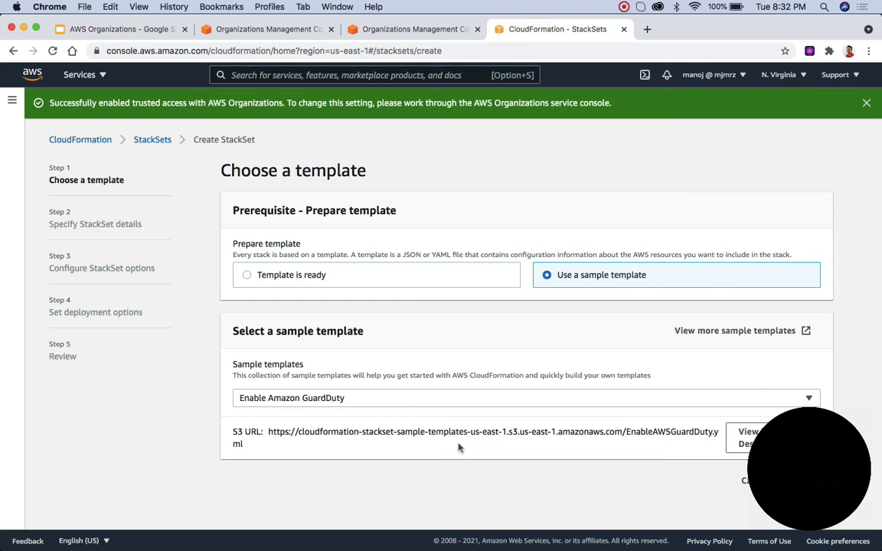
Step: Check the S3 URL of the chosen sample template and continue to the StackSet details
left_click_drag(244, 446, 268, 433)
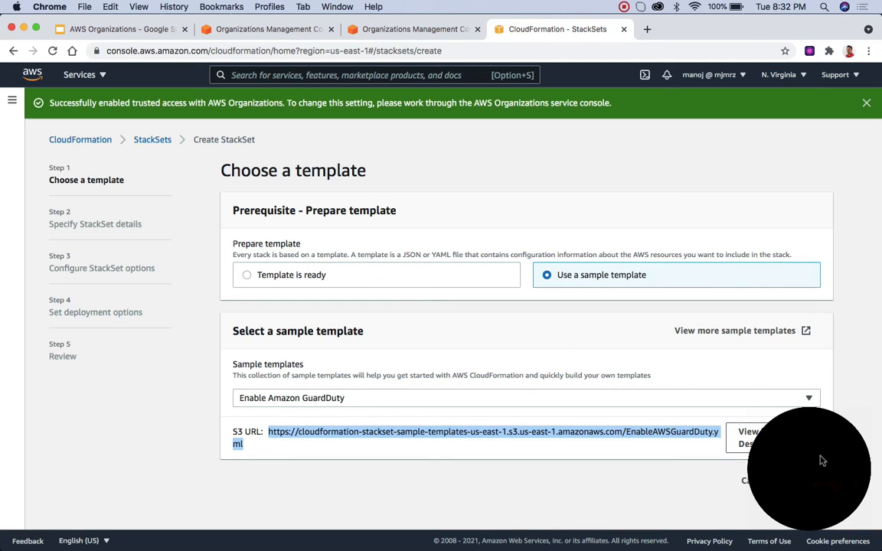
left_click_drag(820, 460, 49, 464)
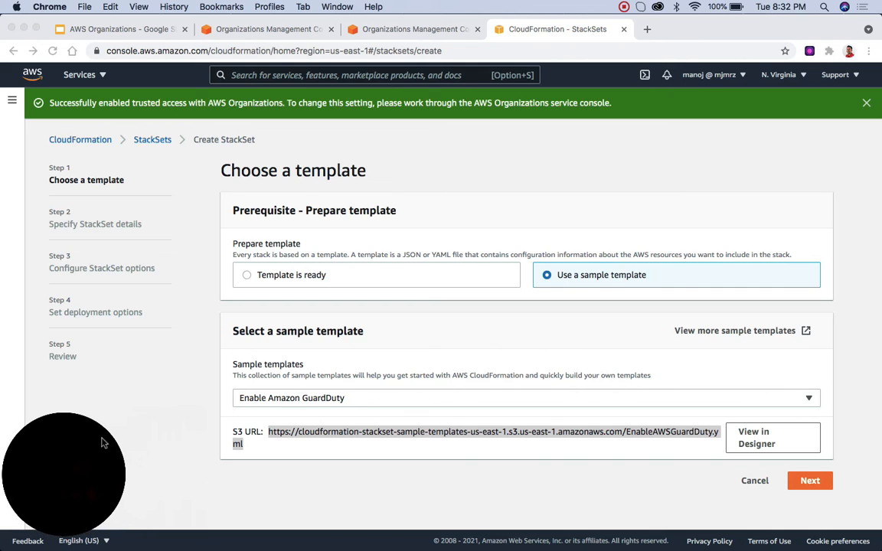
left_click(239, 453)
left_click(264, 435)
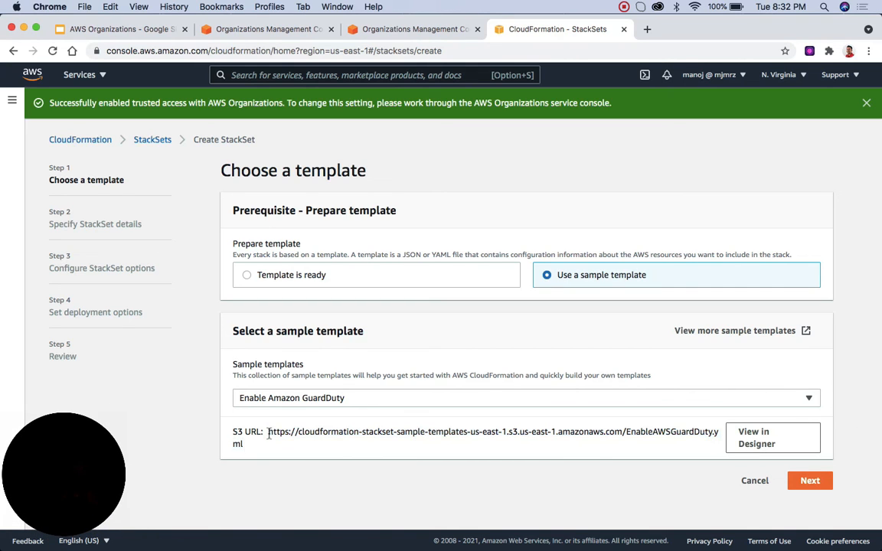
left_click_drag(269, 434, 246, 446)
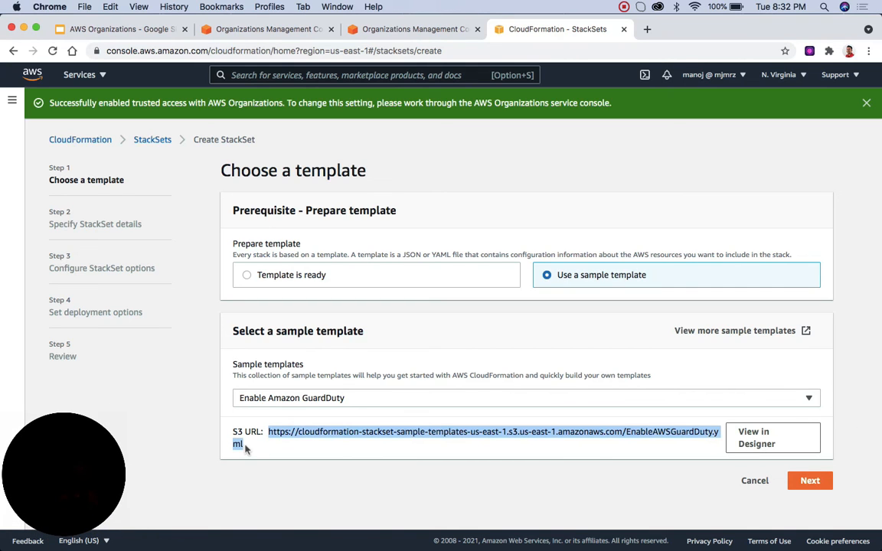
left_click(809, 481)
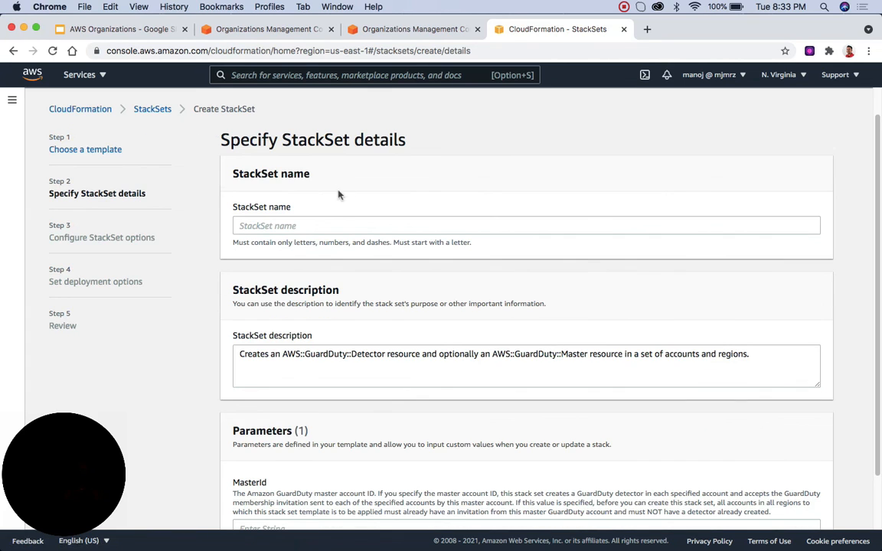
Step: Name the StackSet test, set its MasterId parameter to test, and continue with service-managed permissions to the deployment options
left_click(347, 222)
type("test")
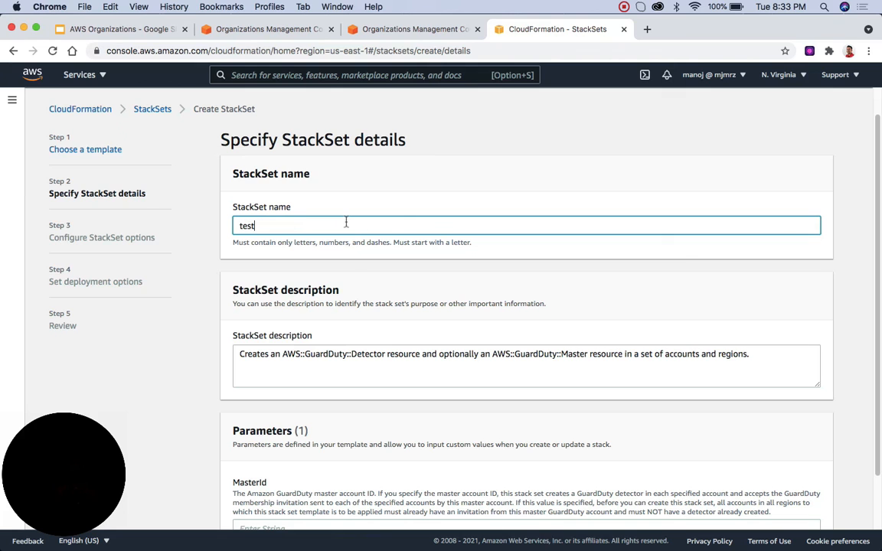
scroll(405, 411, "down", 2)
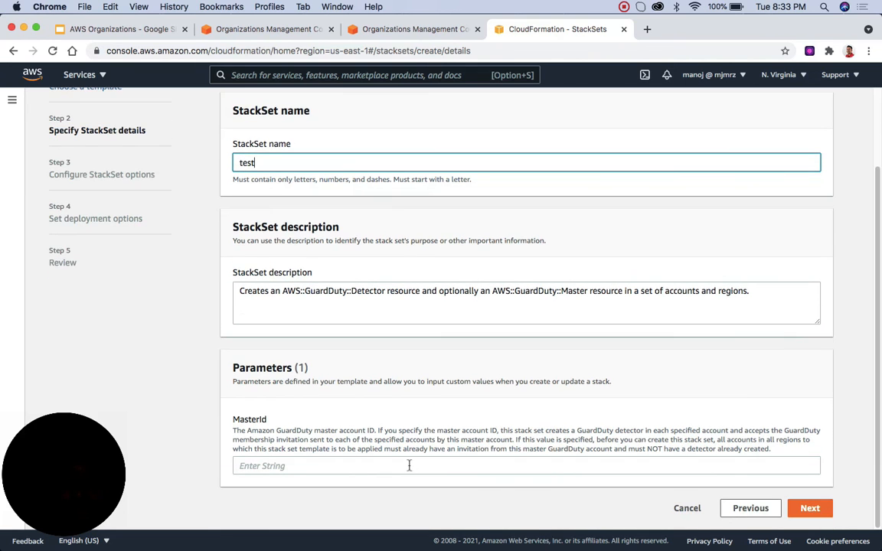
left_click(324, 463)
type("test")
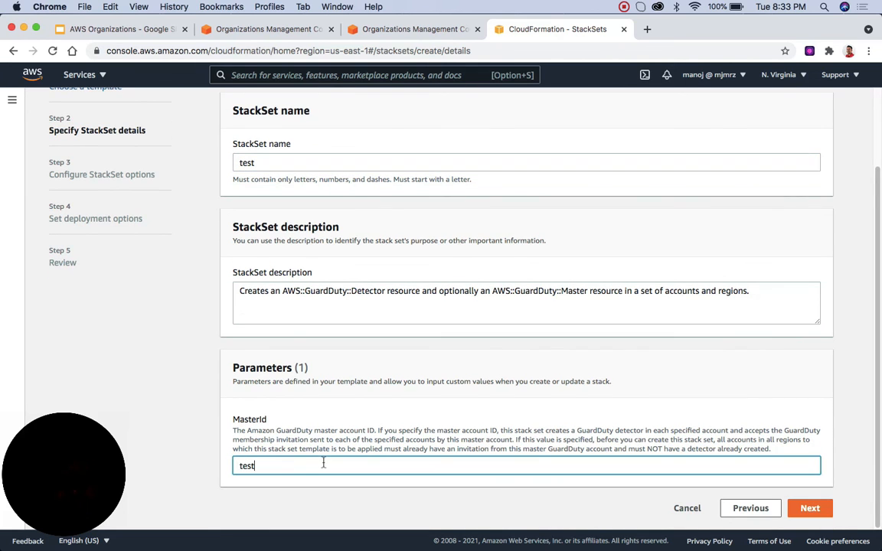
left_click(809, 509)
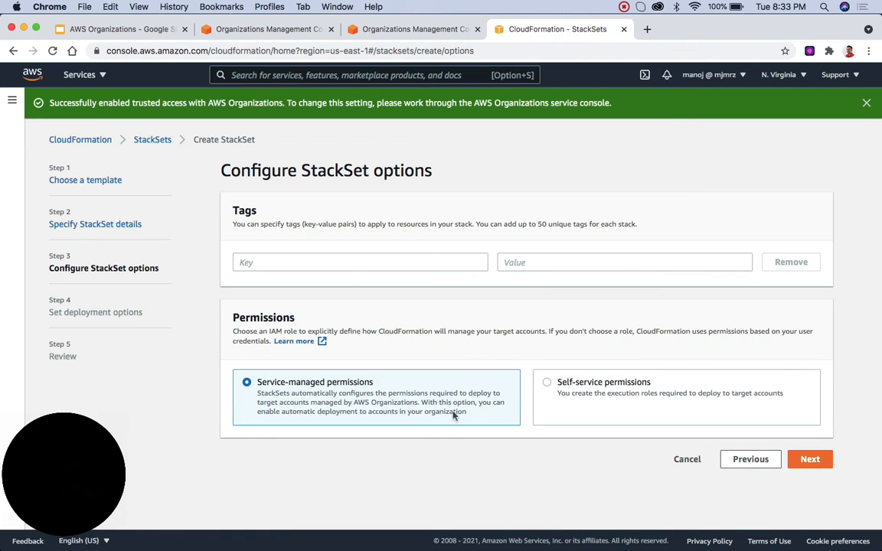
left_click(811, 460)
left_click(810, 459)
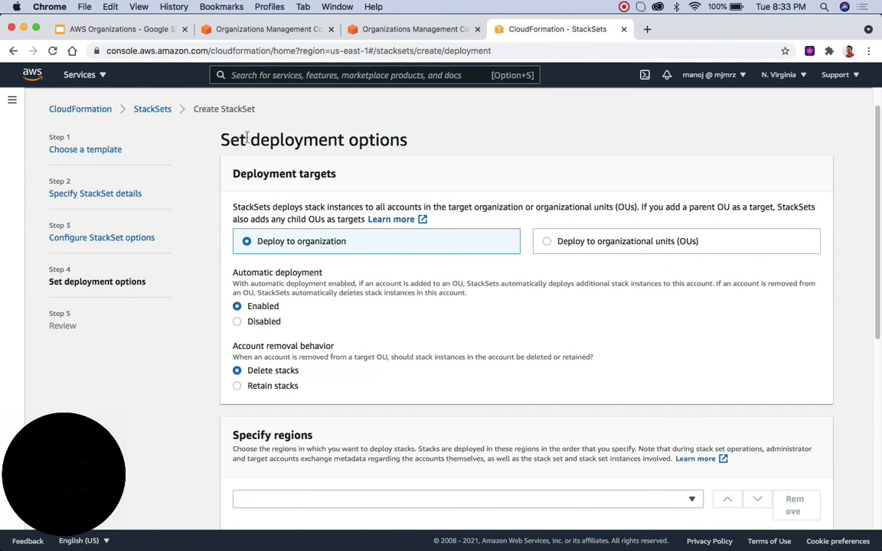
Step: Compare the organizational unit and whole-organization deployment targets, leaving Deploy to organization selected
left_click_drag(221, 140, 383, 141)
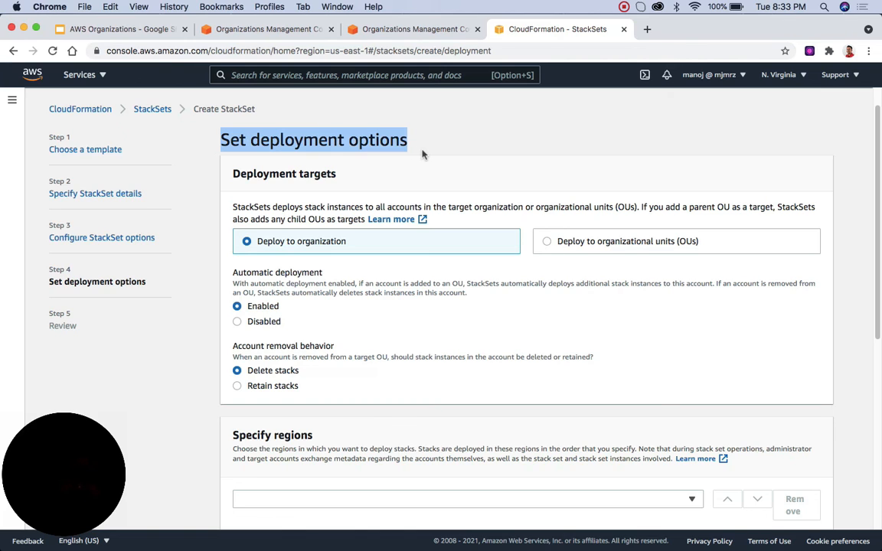
left_click_drag(232, 174, 337, 180)
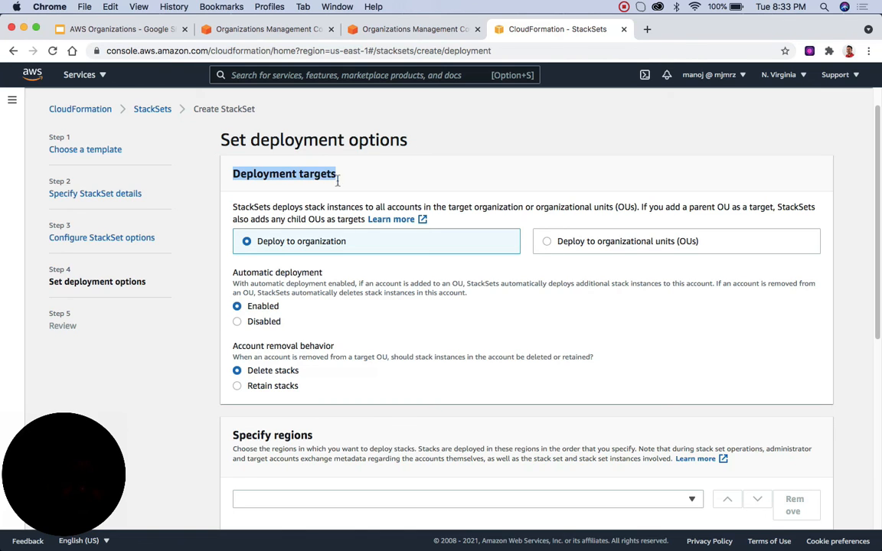
left_click(253, 239)
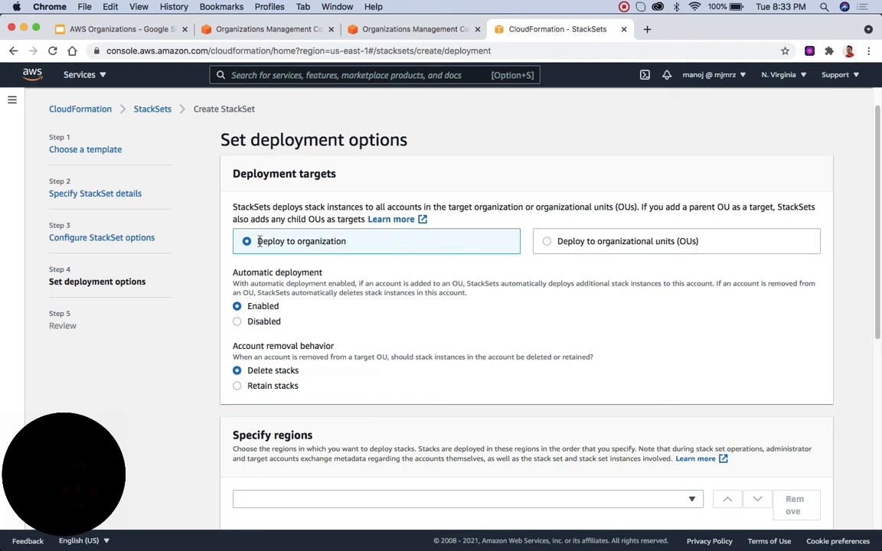
left_click(547, 242)
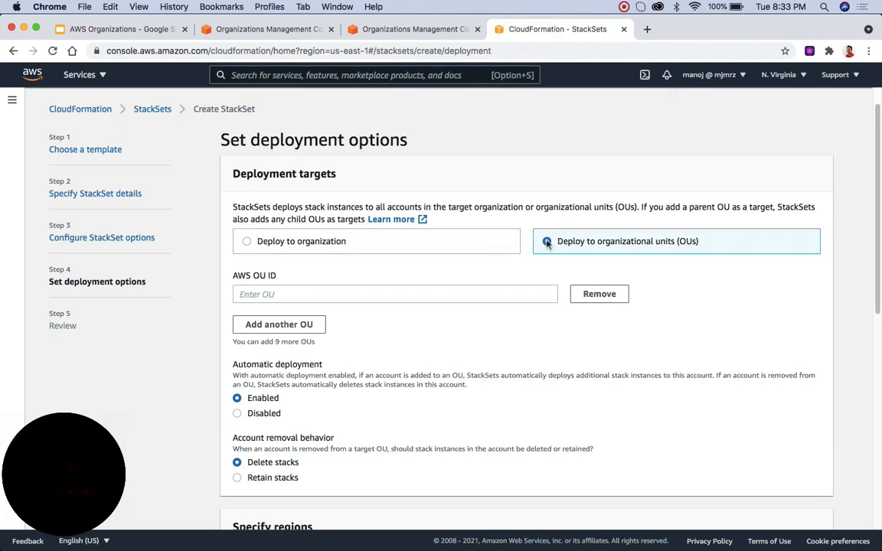
left_click(323, 293)
left_click(490, 341)
left_click(247, 243)
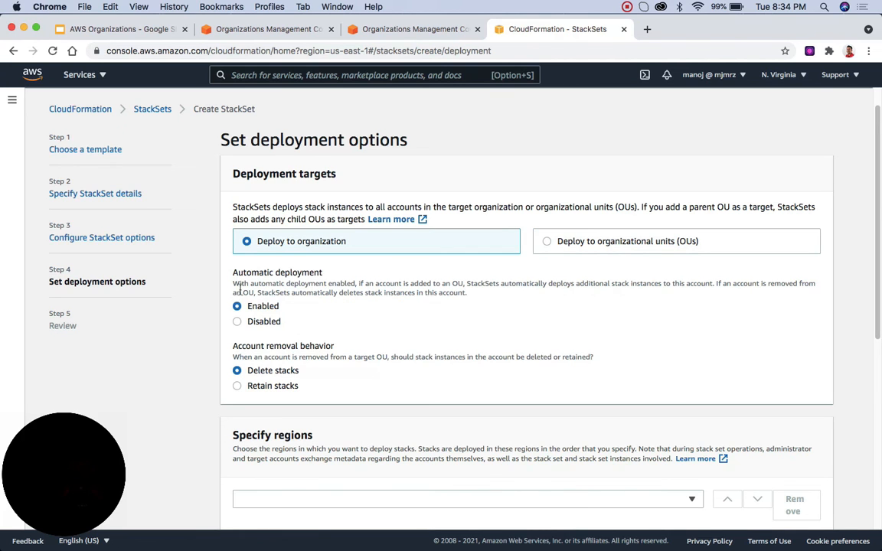
Step: Add all regions to the StackSet deployment, set the failure tolerance to 0, and continue to the review
scroll(268, 371, "down", 3)
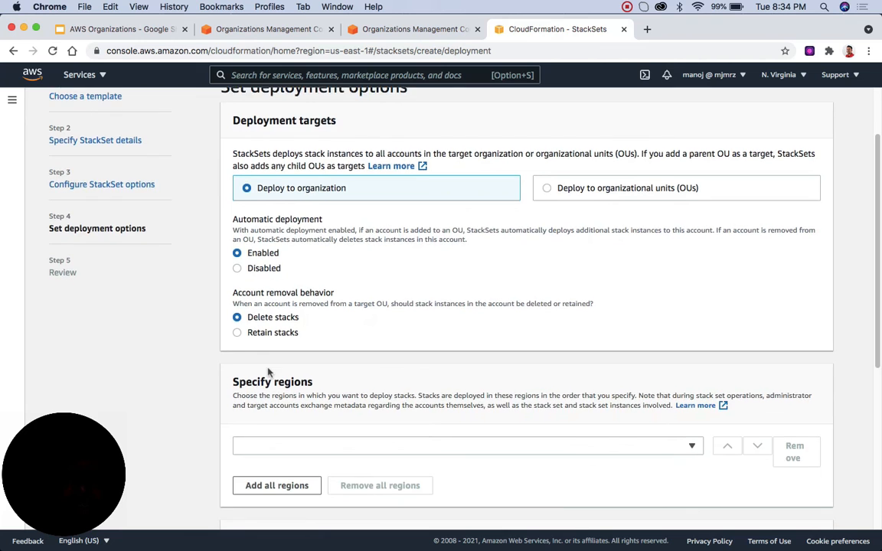
scroll(268, 371, "down", 3)
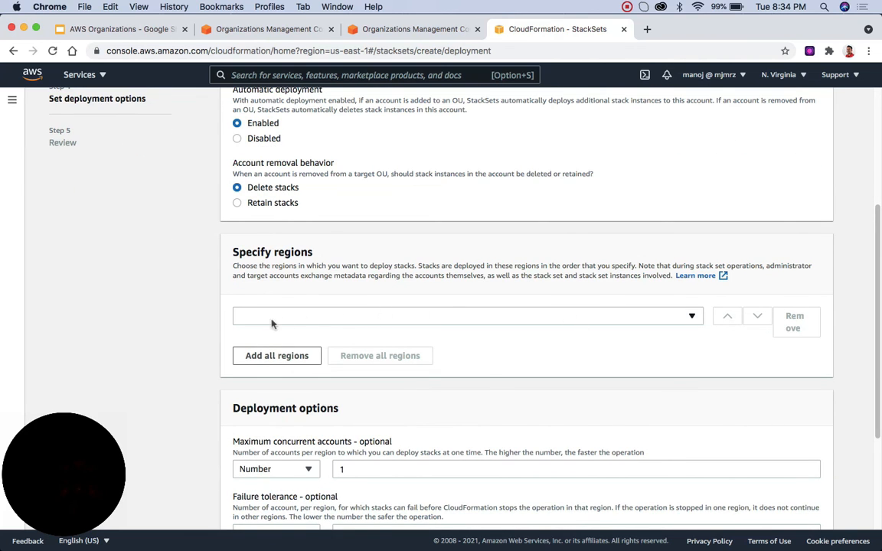
scroll(265, 298, "up", 4)
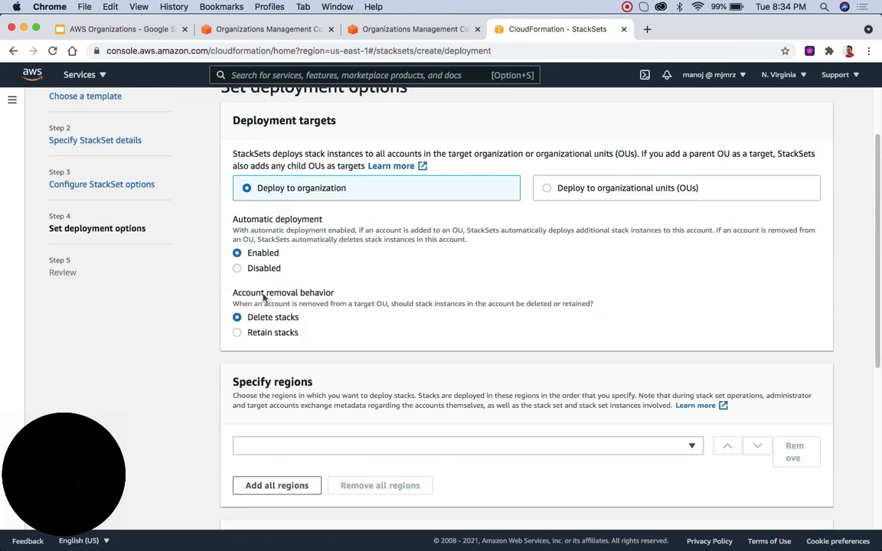
scroll(264, 298, "up", 2)
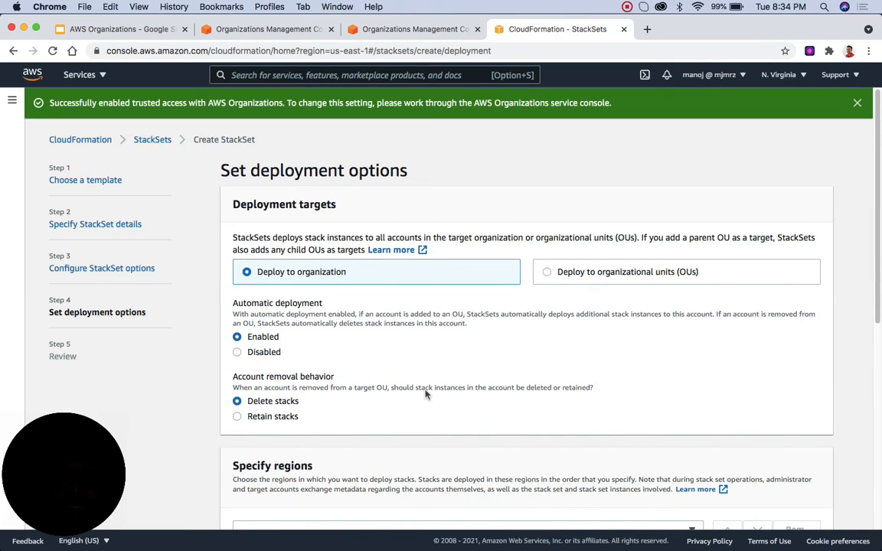
scroll(427, 394, "down", 6)
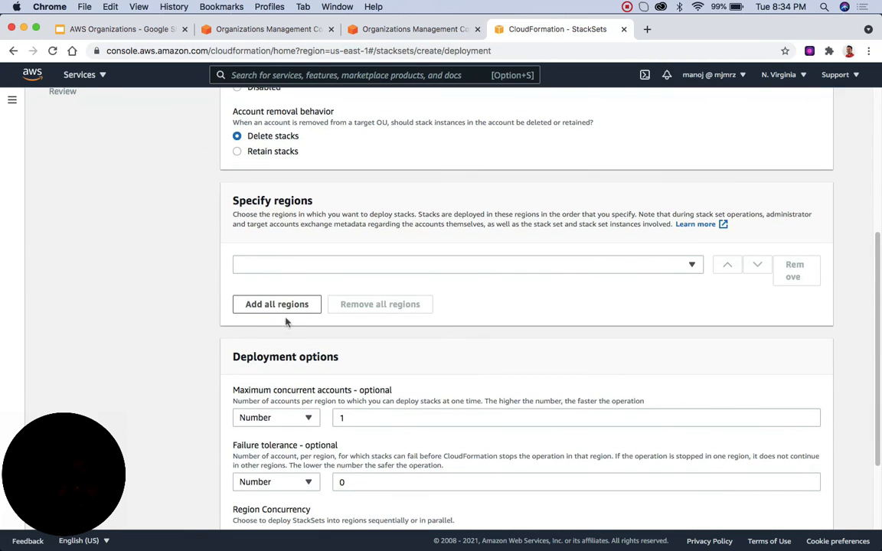
scroll(368, 390, "down", 3)
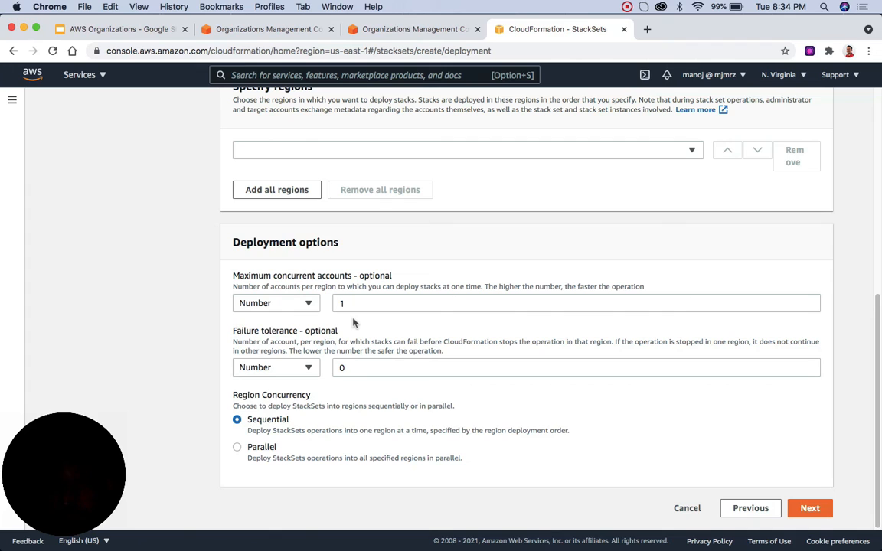
left_click(345, 367)
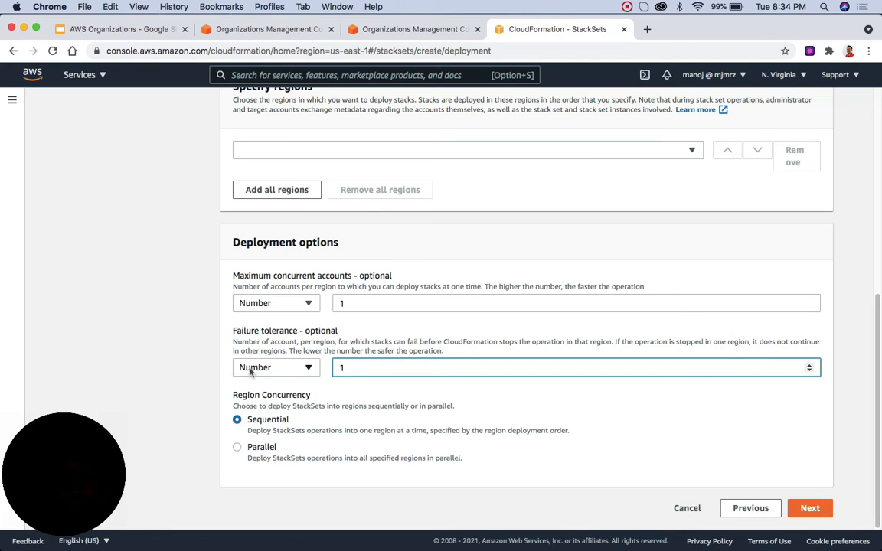
key("BackSpace")
type("0")
left_click(816, 517)
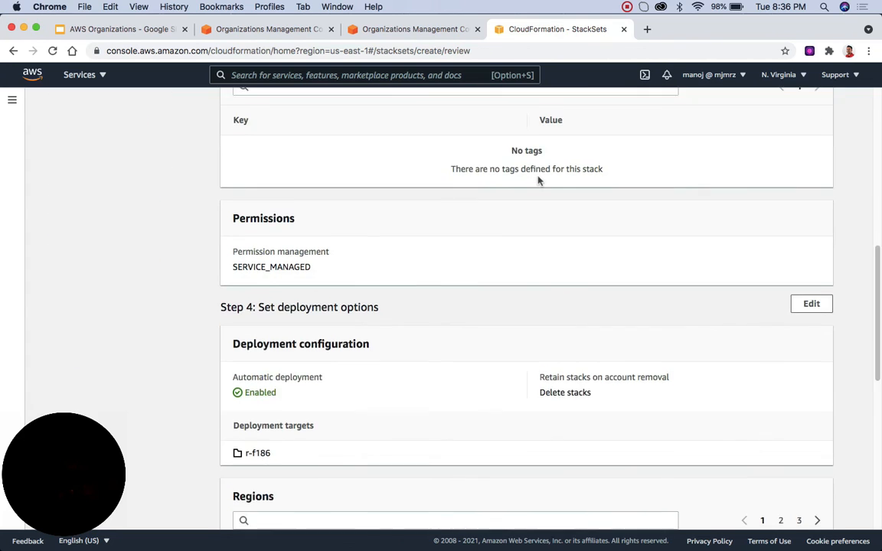
Step: Check the StackSet review summary and cancel the creation without submitting it
scroll(539, 180, "down", 15)
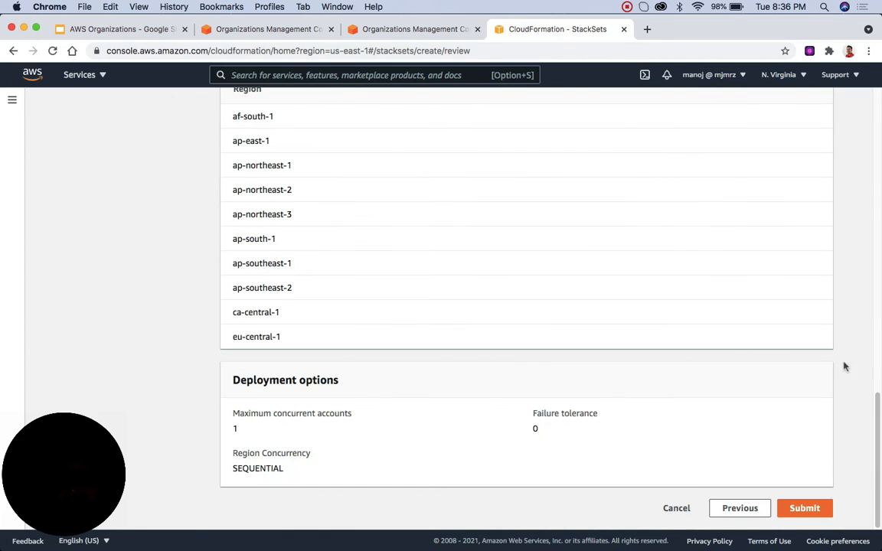
left_click(676, 508)
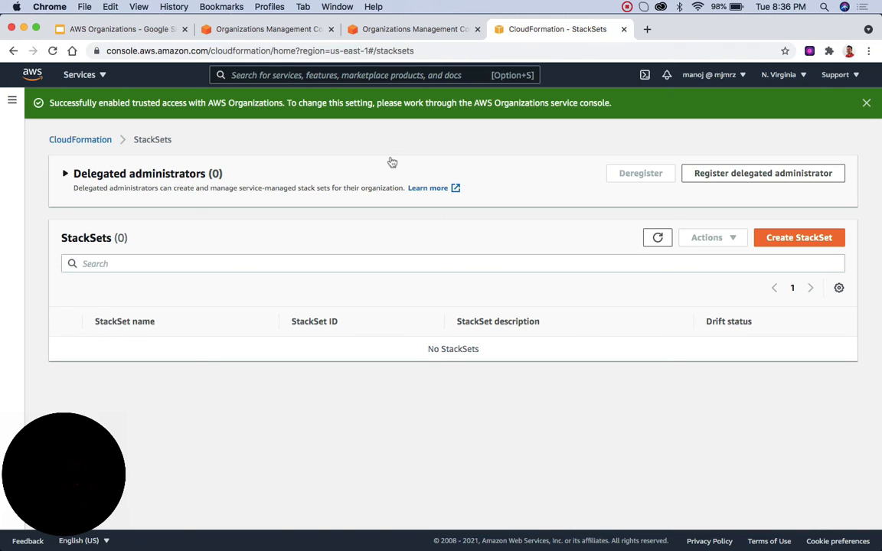
Step: Switch to the AWS Organizations presentation in Google Slides and show slide 6, Points to remember
left_click(131, 31)
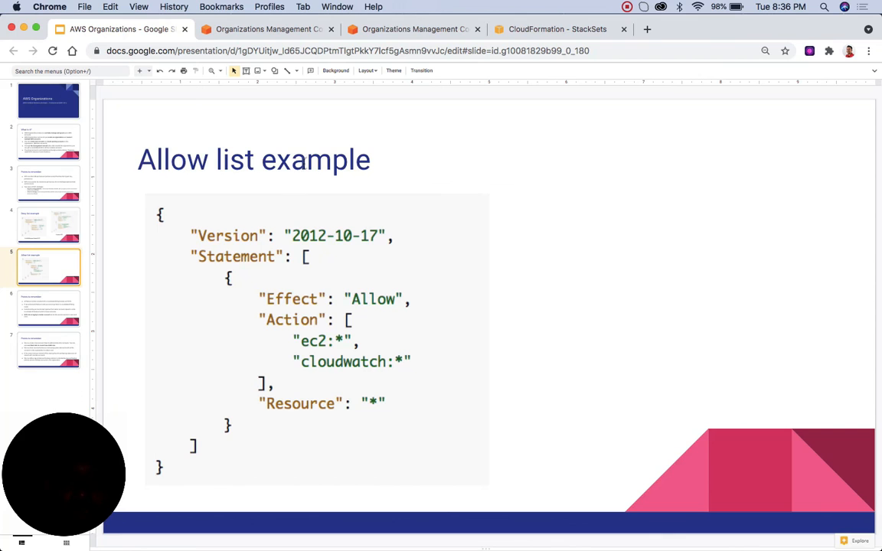
left_click(47, 309)
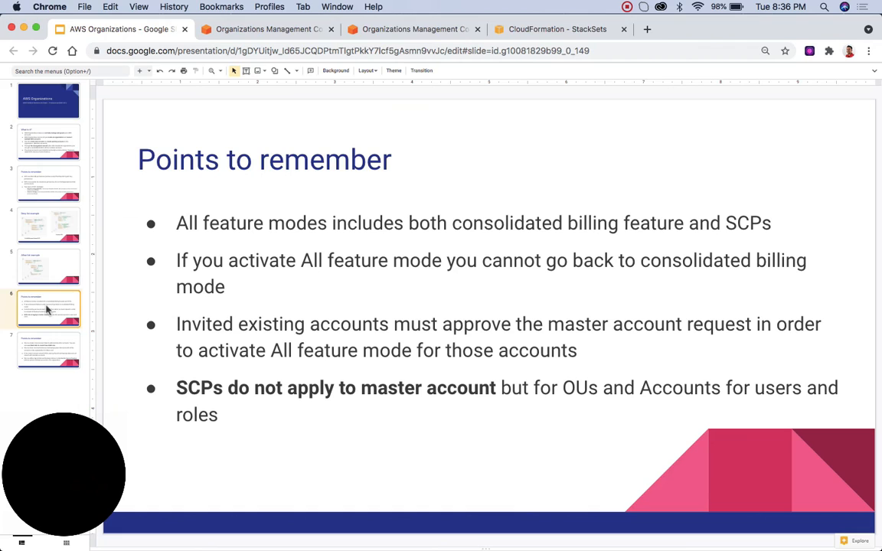
key("super+shift+a")
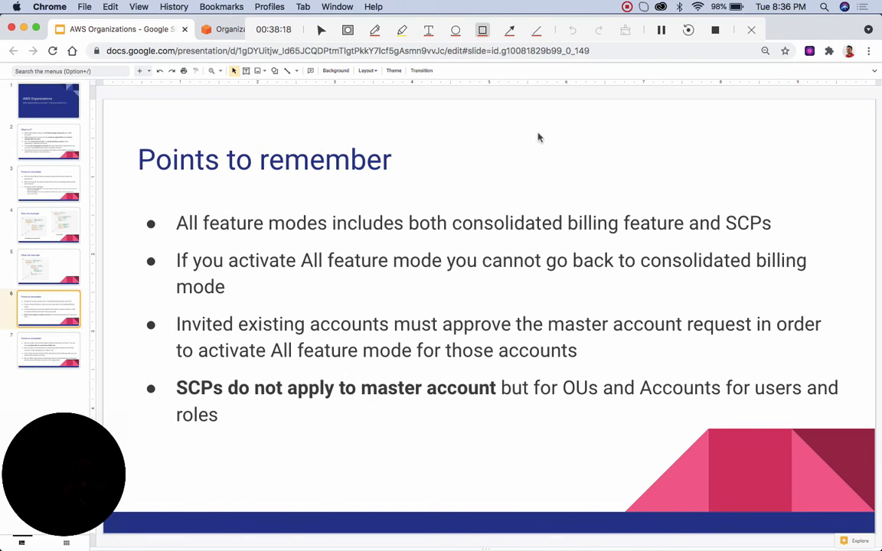